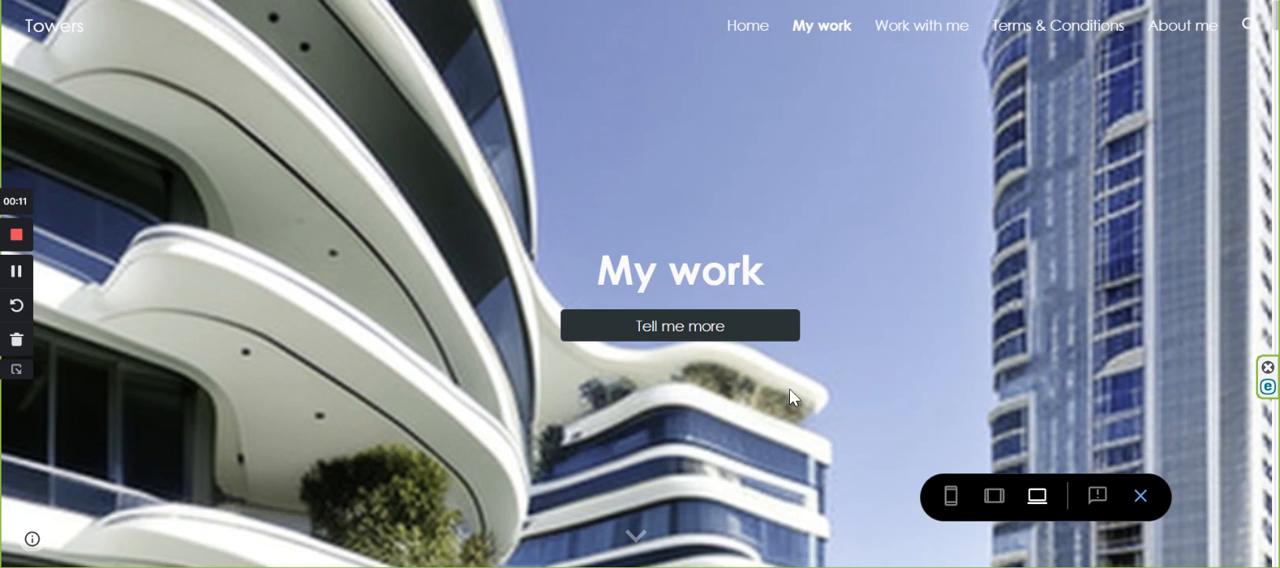
Examine the My work page of the Towers site, from the Vision gallery to the Twin Towers & Residential Buildings heading.
scroll(713, 364, down, 3)
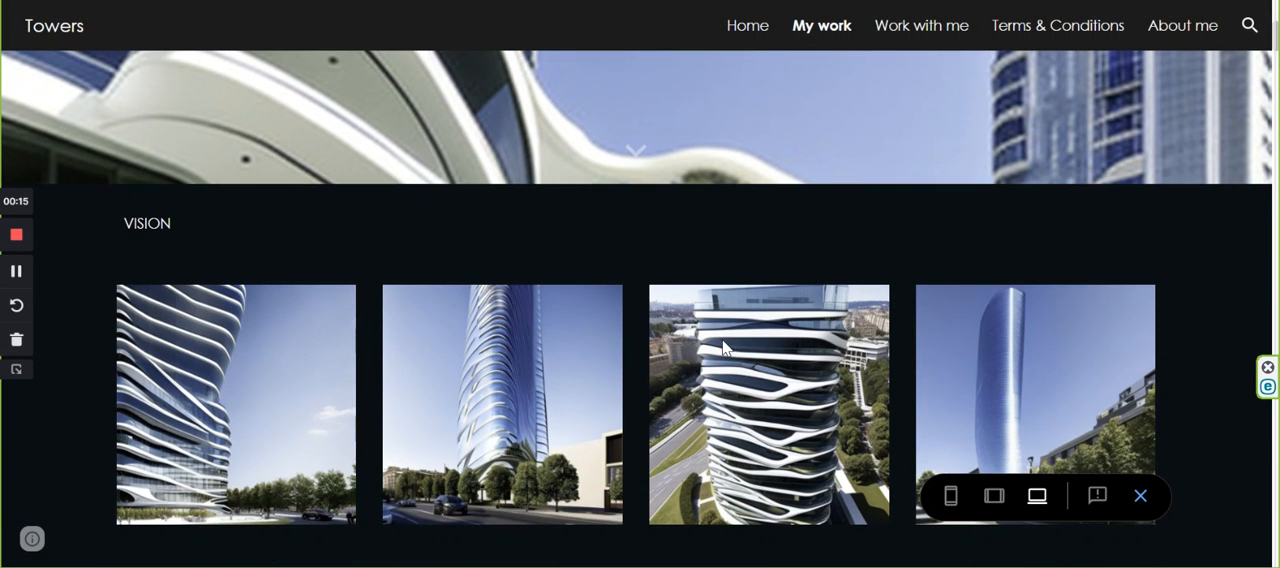
scroll(725, 347, down, 2)
scroll(722, 339, down, 5)
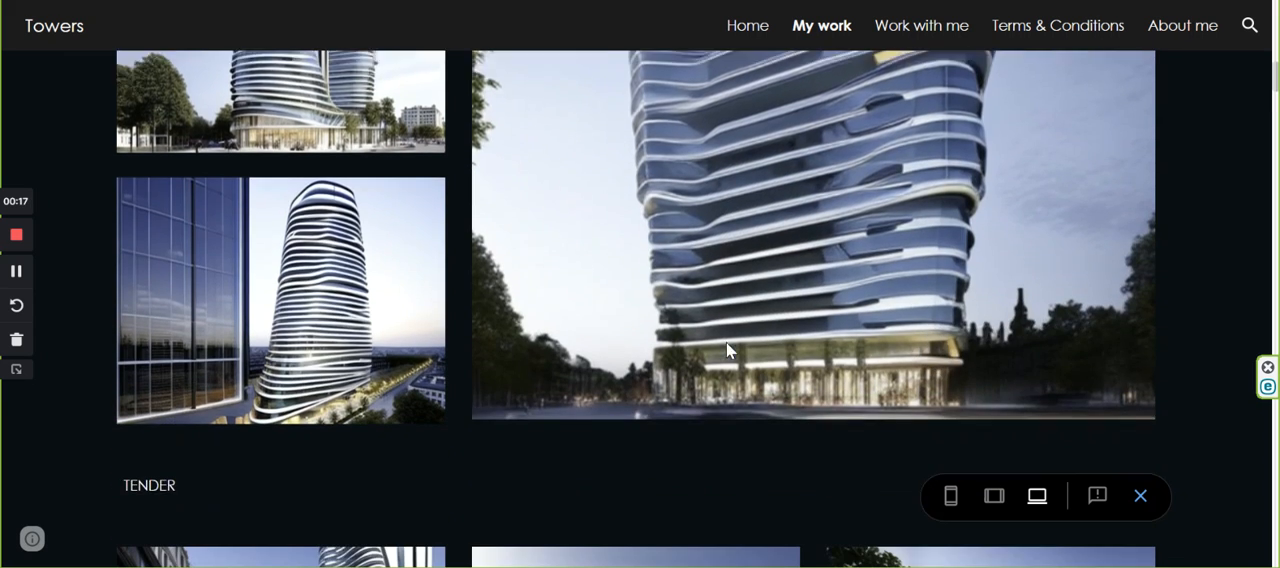
scroll(726, 342, down, 3)
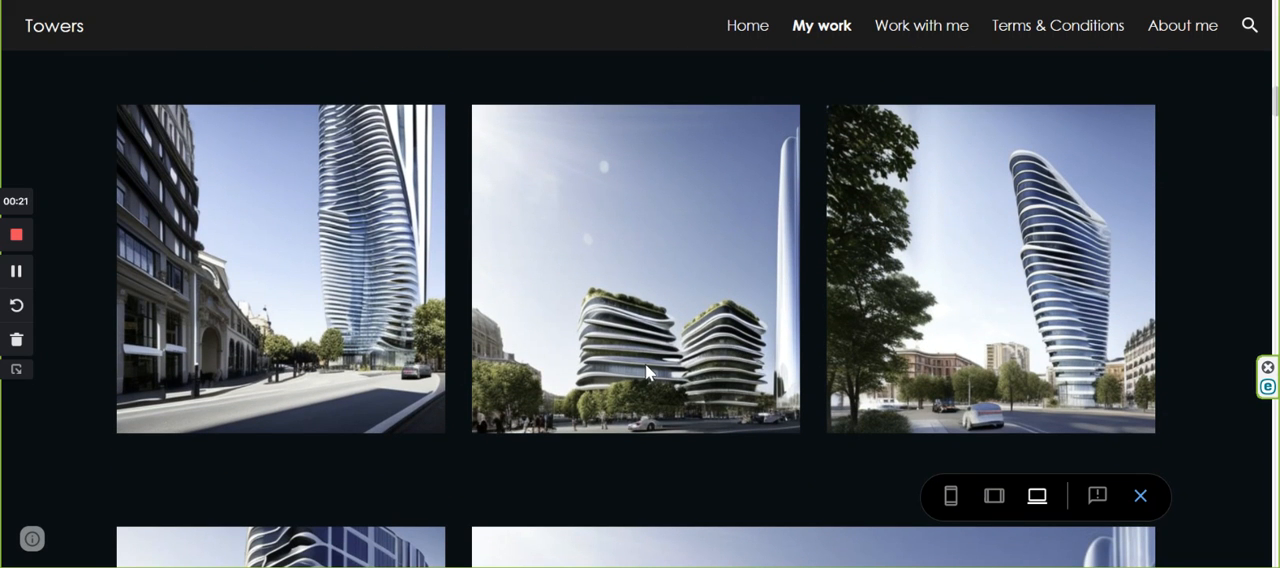
scroll(741, 348, down, 4)
scroll(741, 350, down, 2)
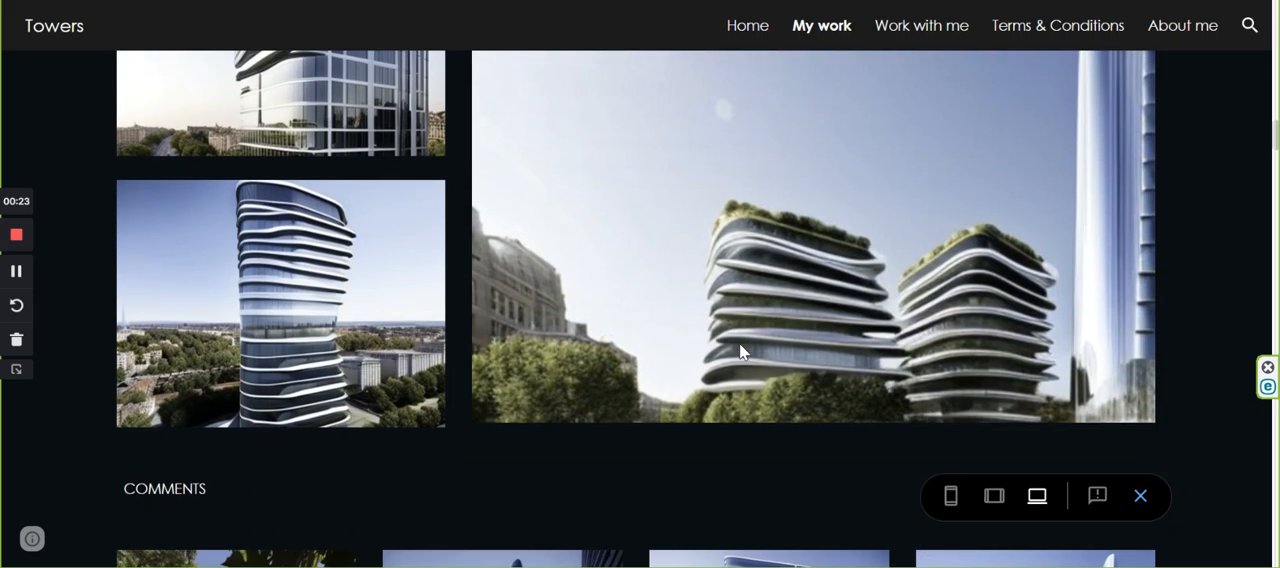
scroll(754, 340, down, 5)
scroll(755, 345, down, 1)
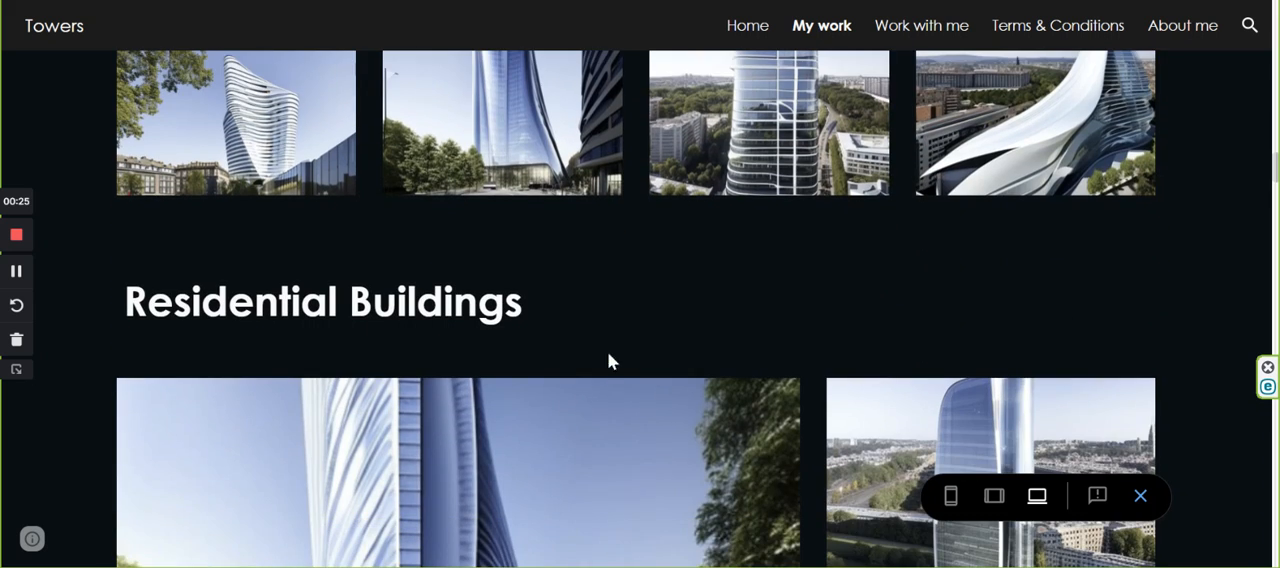
scroll(763, 340, down, 3)
scroll(406, 347, down, 2)
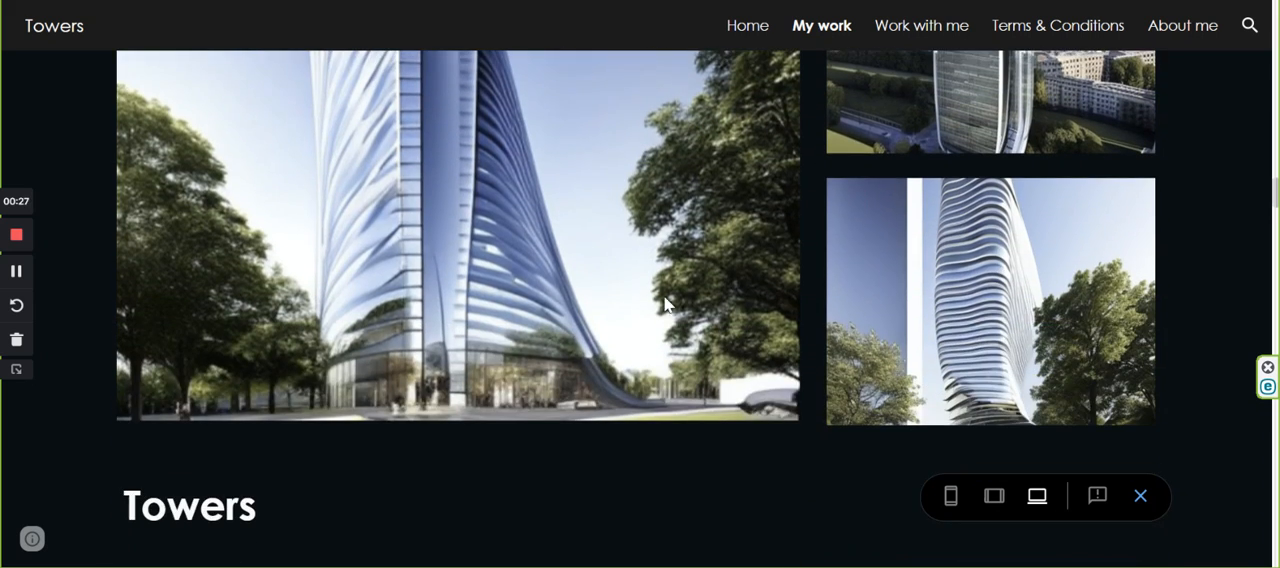
scroll(695, 343, down, 6)
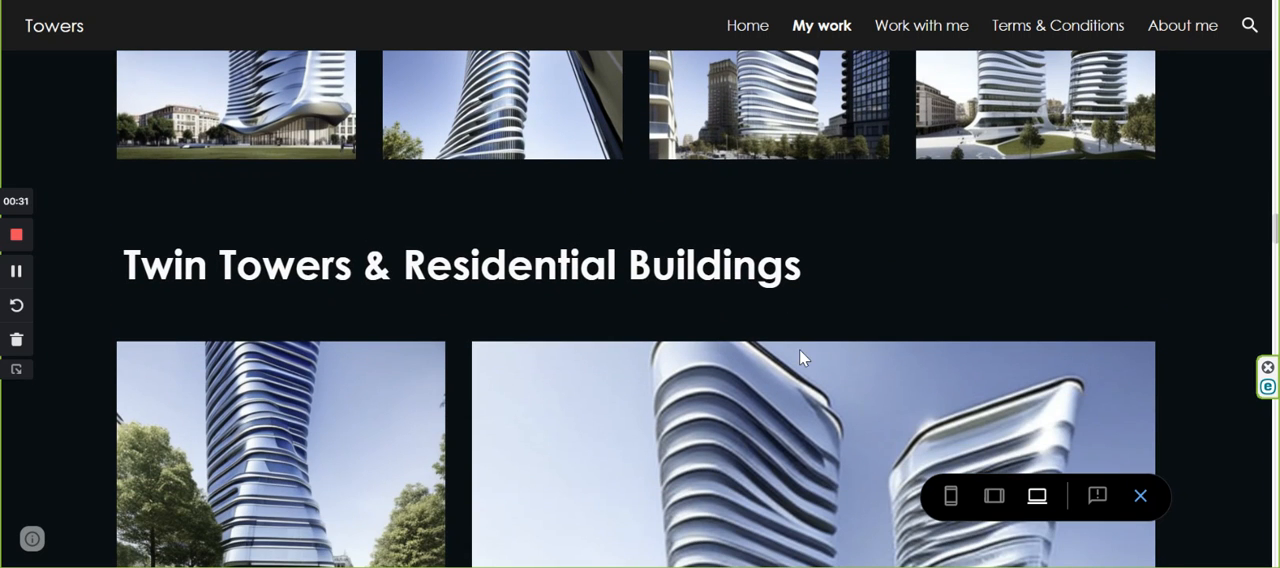
scroll(801, 352, up, 1)
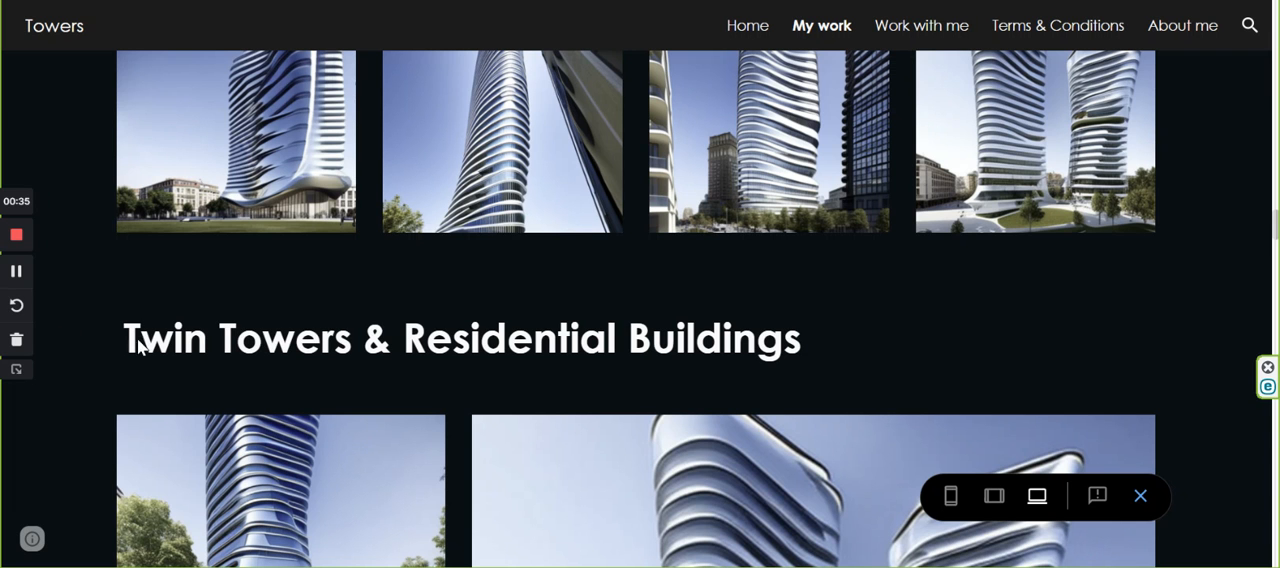
Review the rest of the My work page, from the Twin Towers galleries through Stadiums and Museums to the footer links.
scroll(708, 346, down, 3)
scroll(709, 348, down, 8)
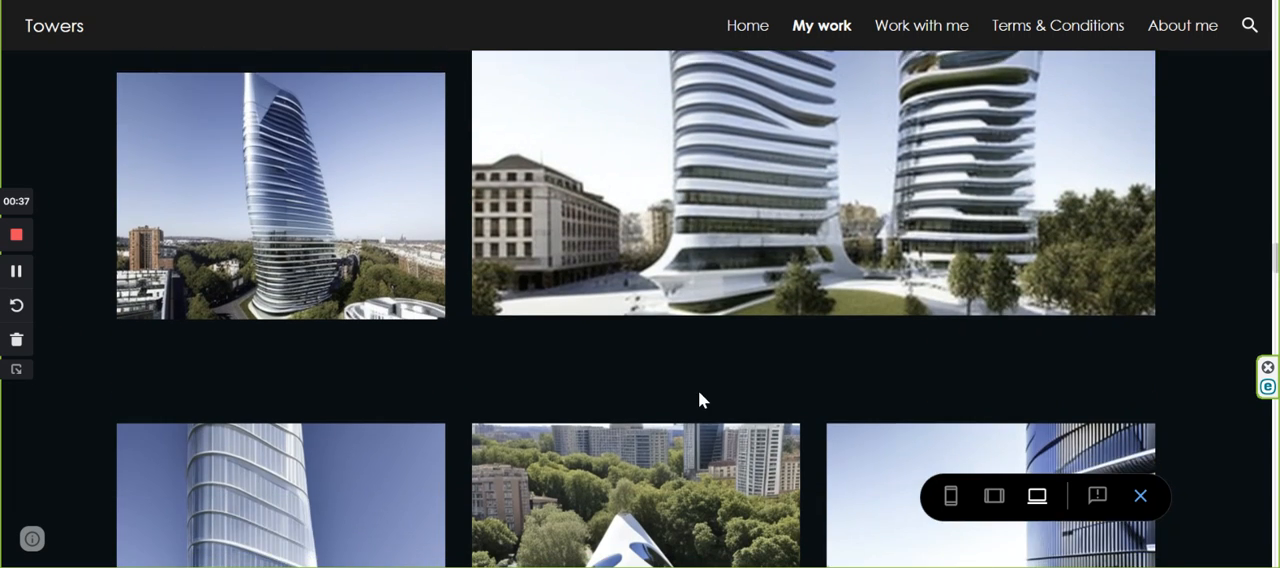
scroll(705, 385, down, 8)
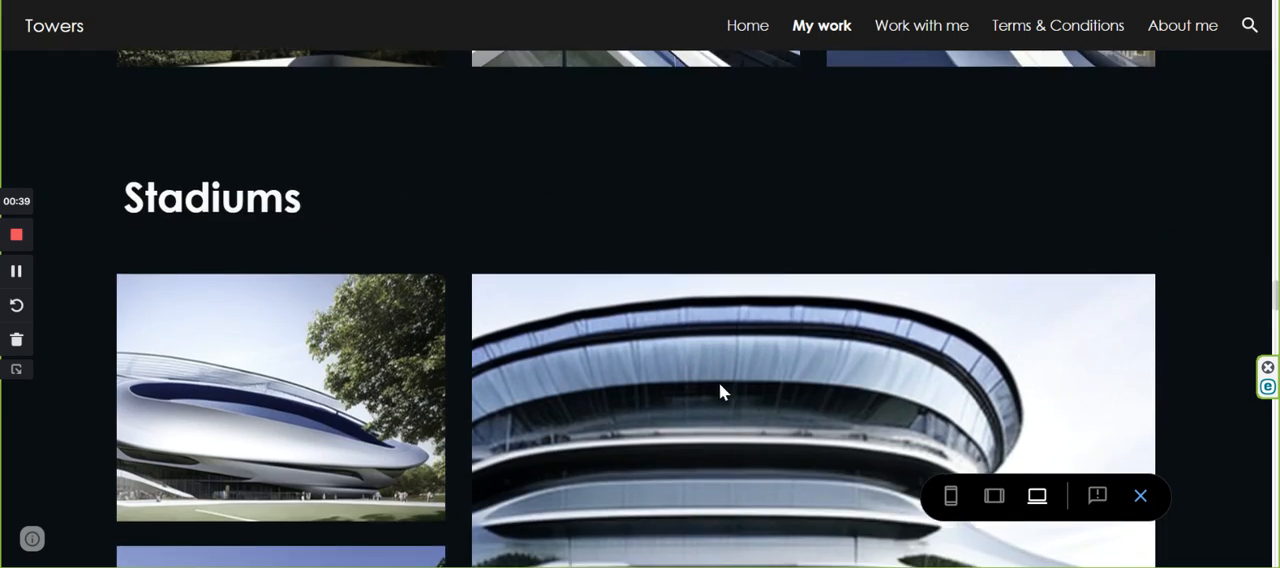
scroll(726, 391, down, 8)
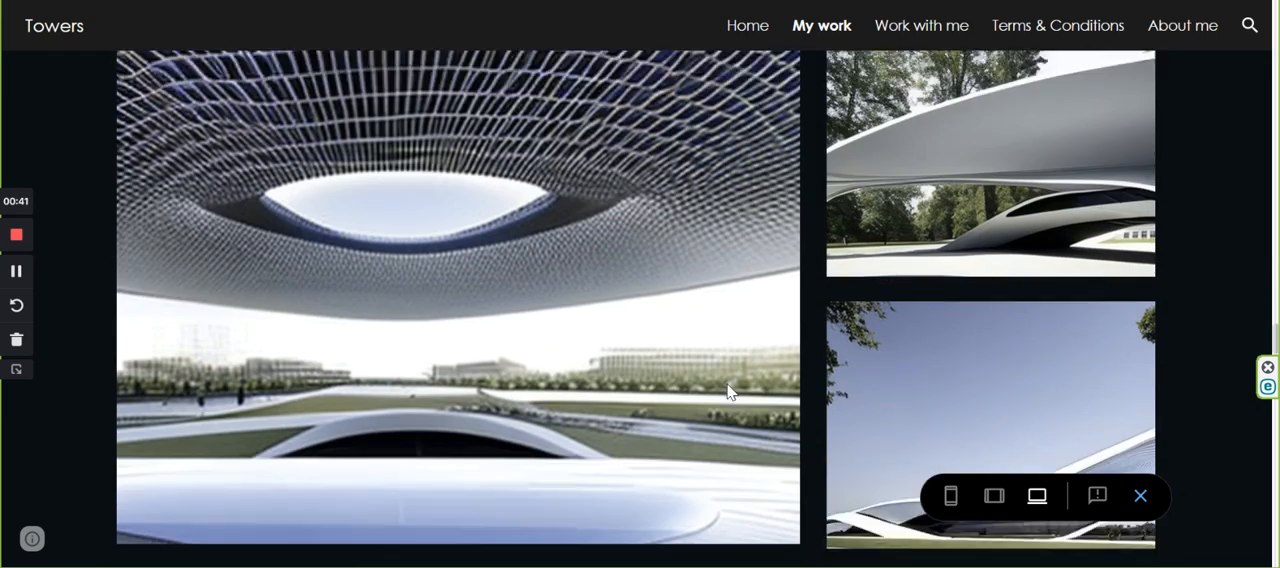
scroll(729, 390, down, 10)
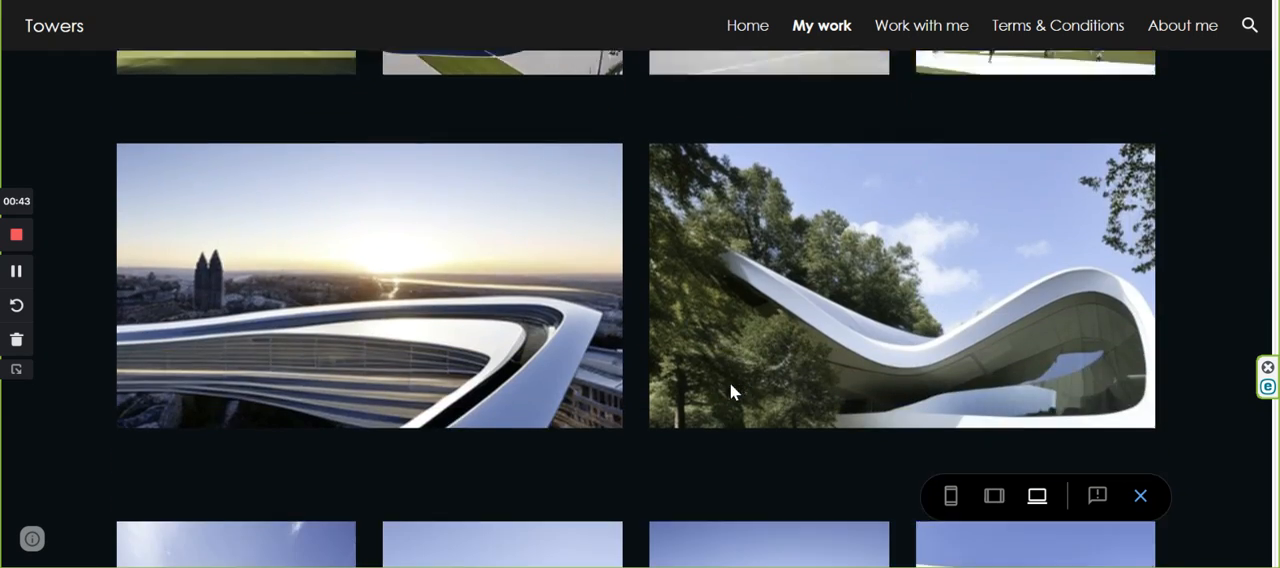
scroll(736, 390, down, 8)
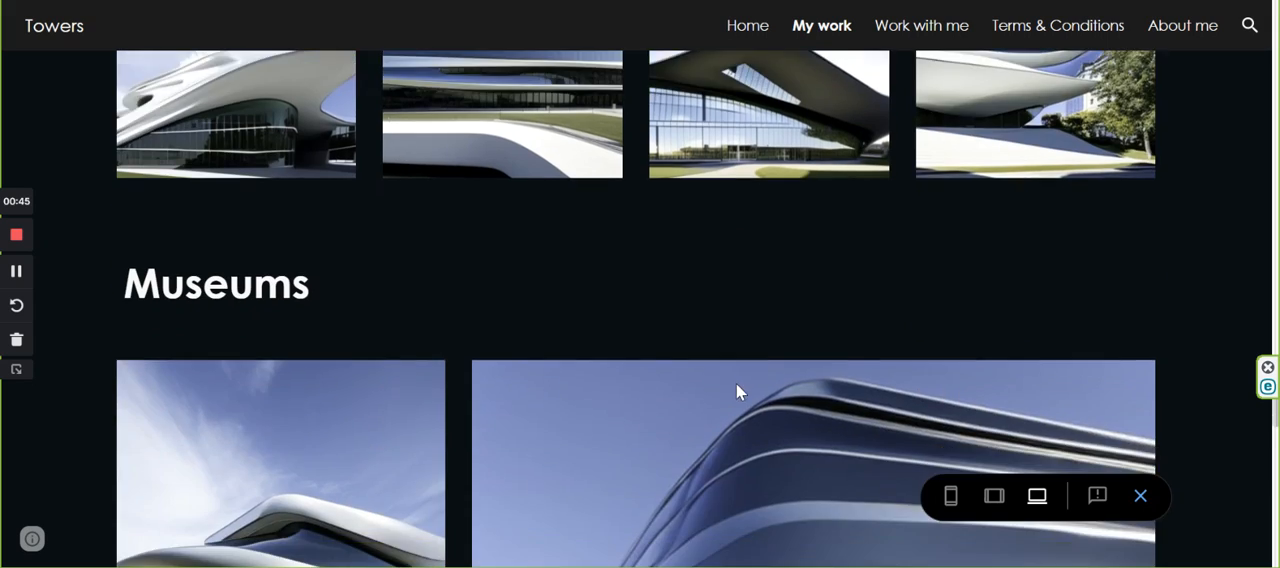
scroll(736, 392, down, 10)
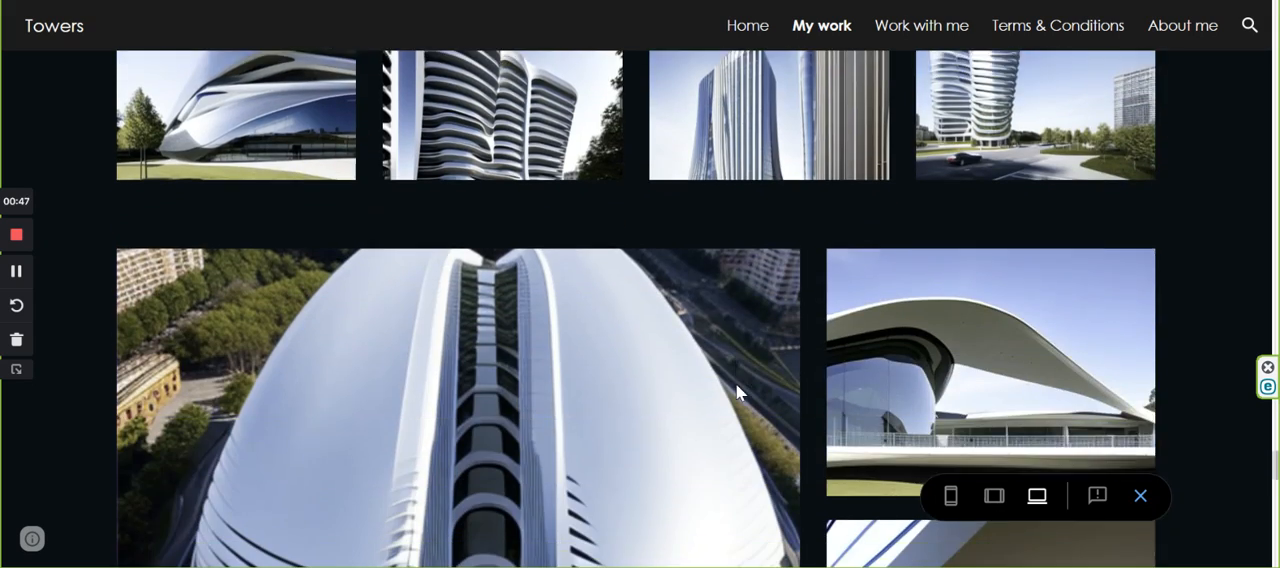
scroll(737, 392, down, 8)
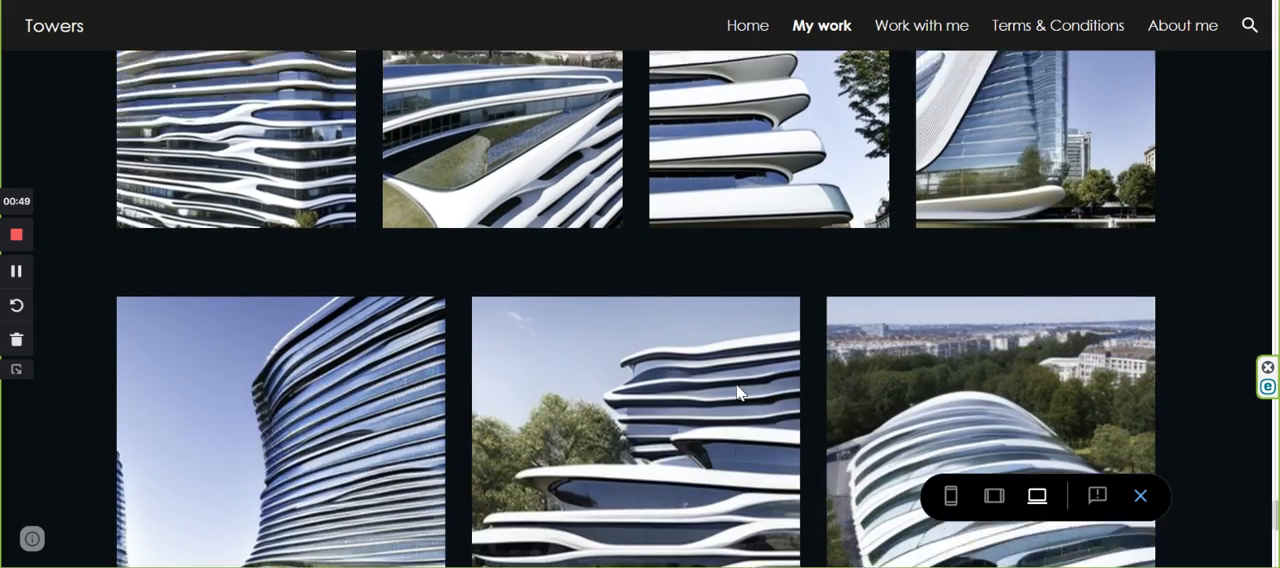
scroll(737, 393, down, 3)
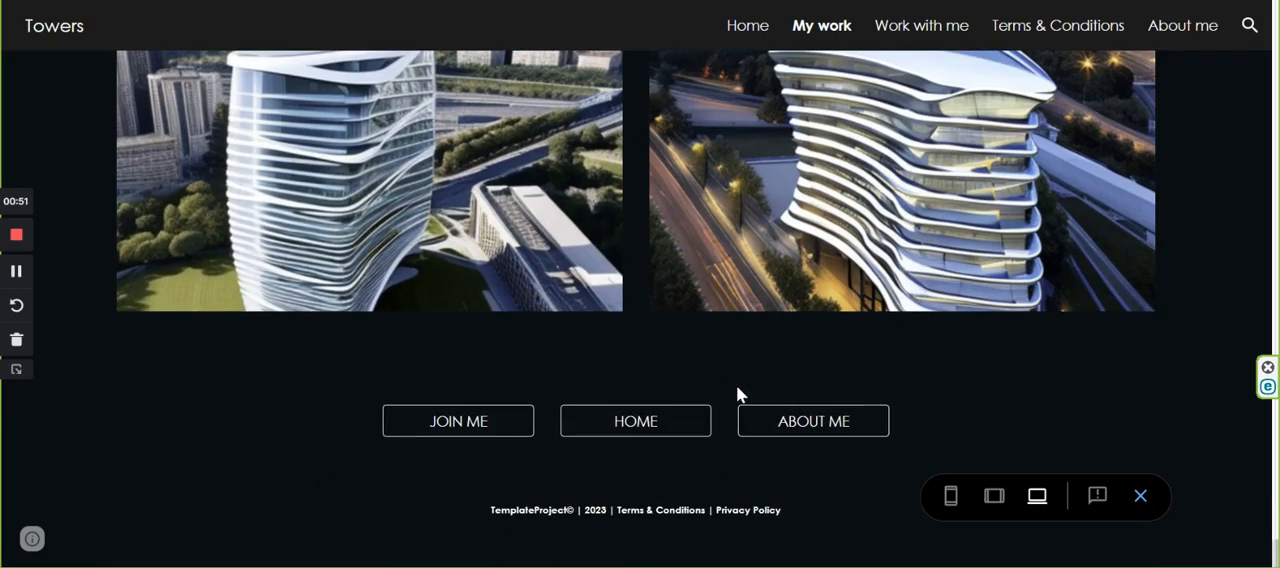
scroll(714, 309, up, 20)
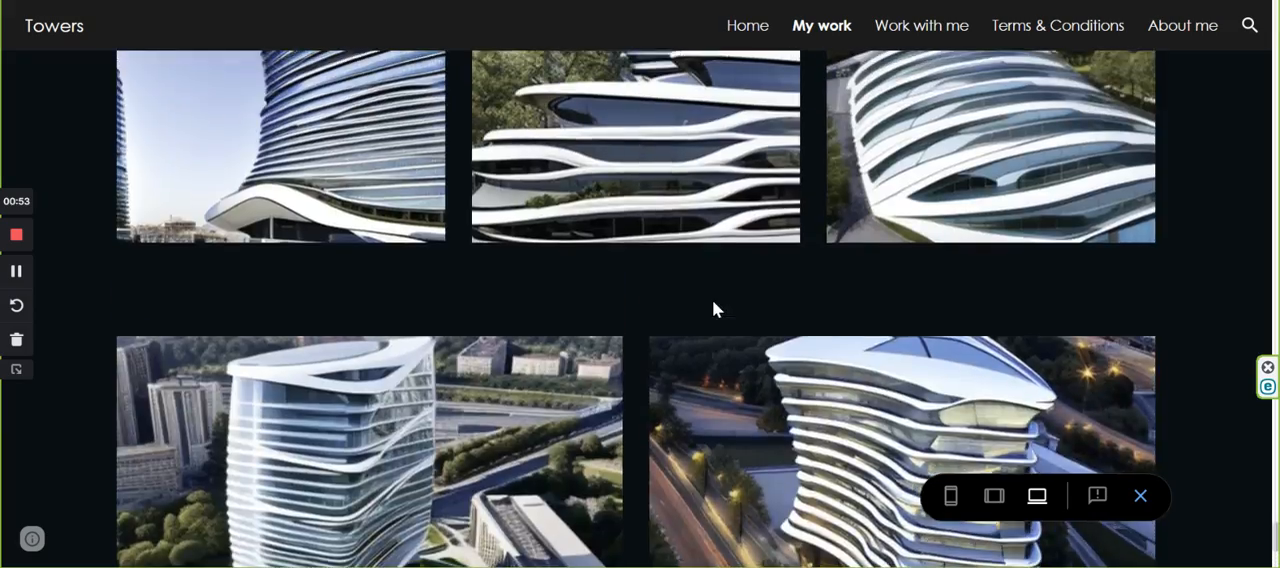
scroll(714, 309, up, 15)
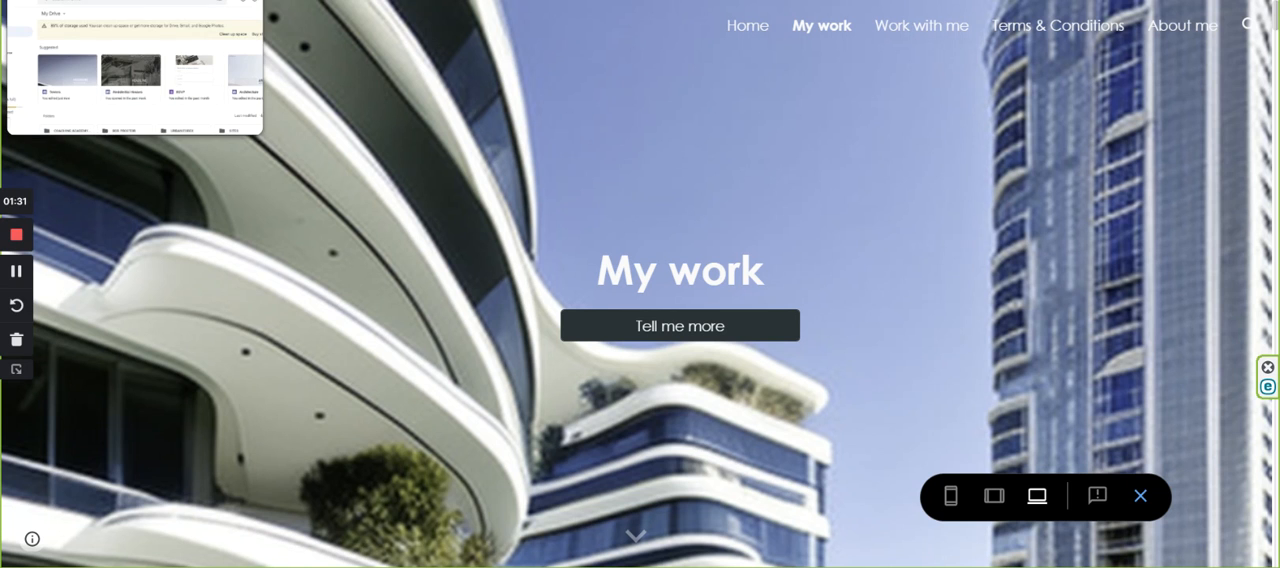
Switch to Google Drive and create a new blank Google Sites website.
click(70, 1)
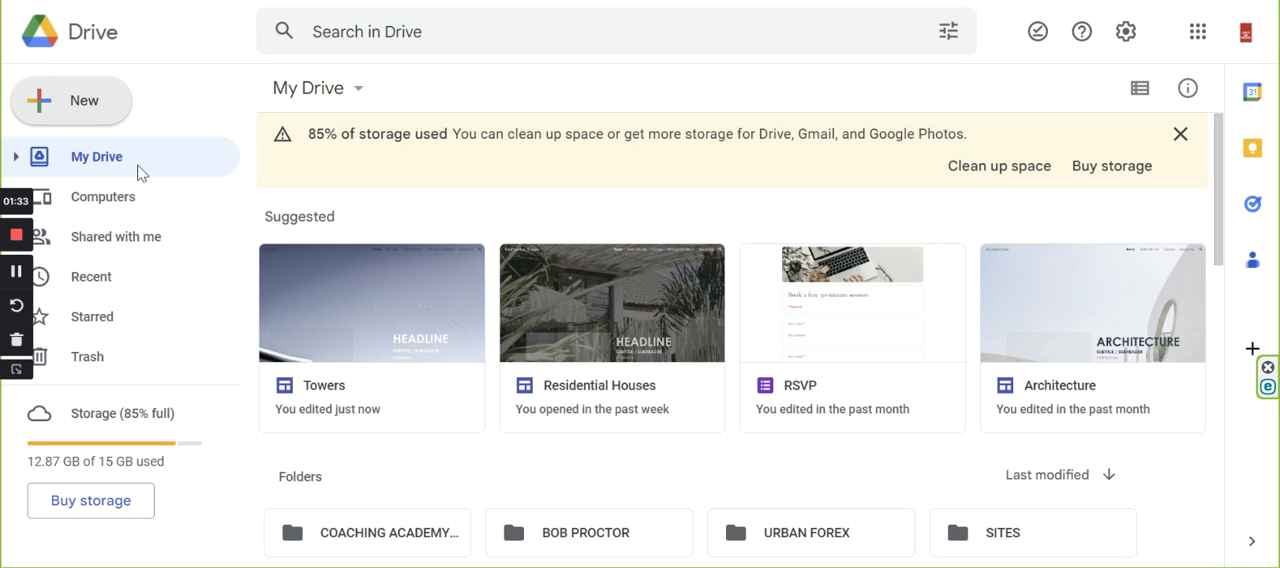
click(55, 106)
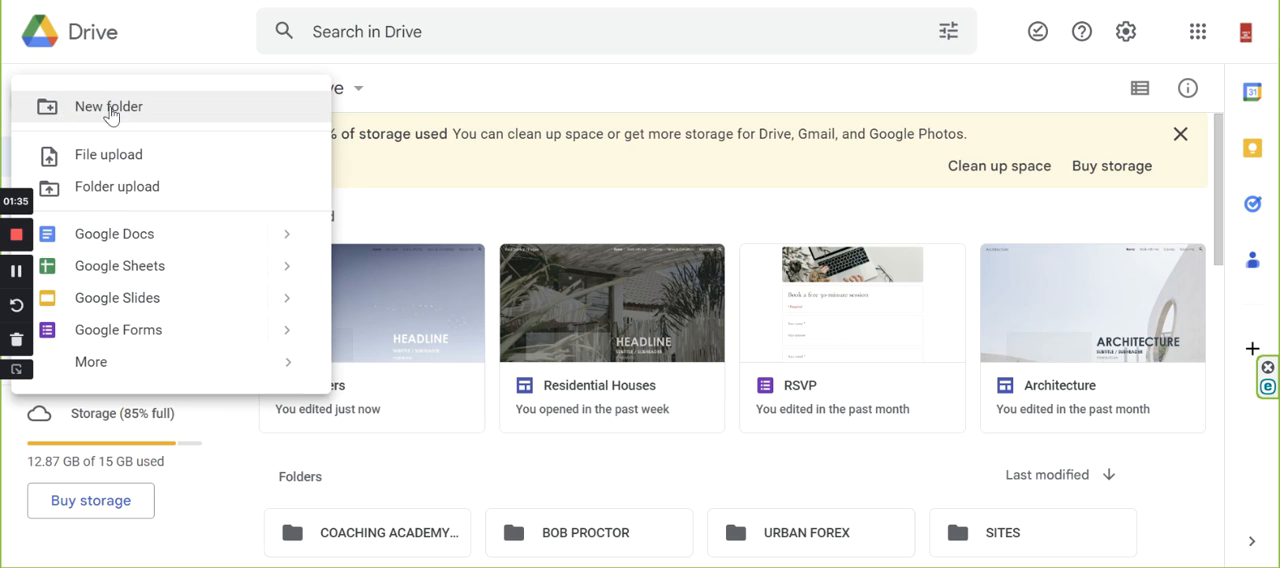
mouse_move(100, 372)
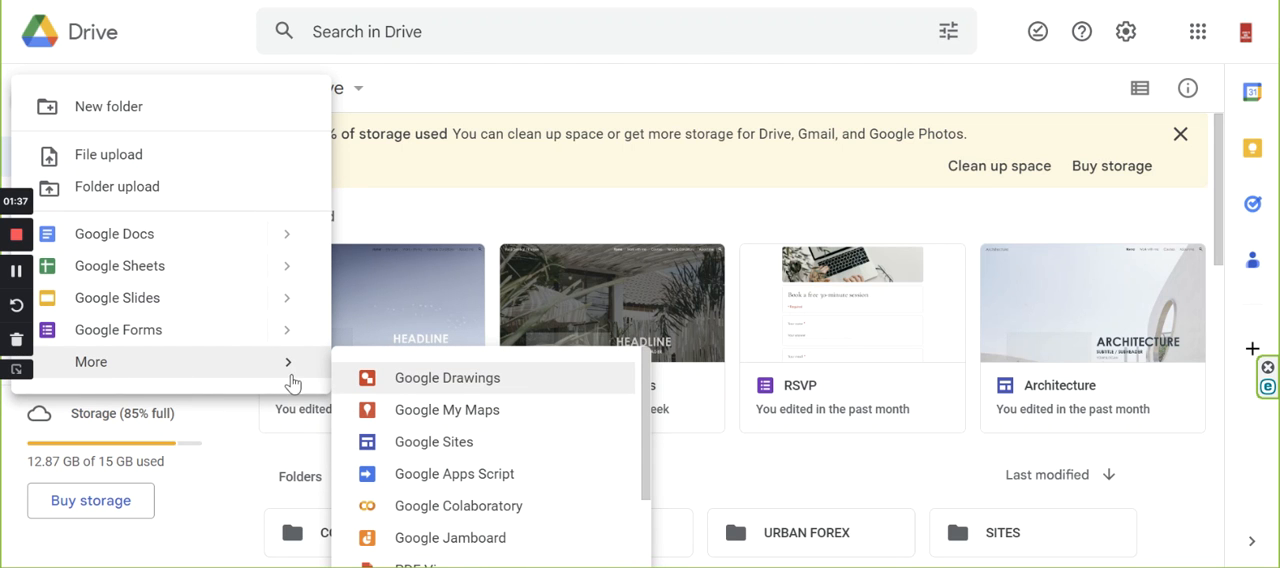
click(437, 455)
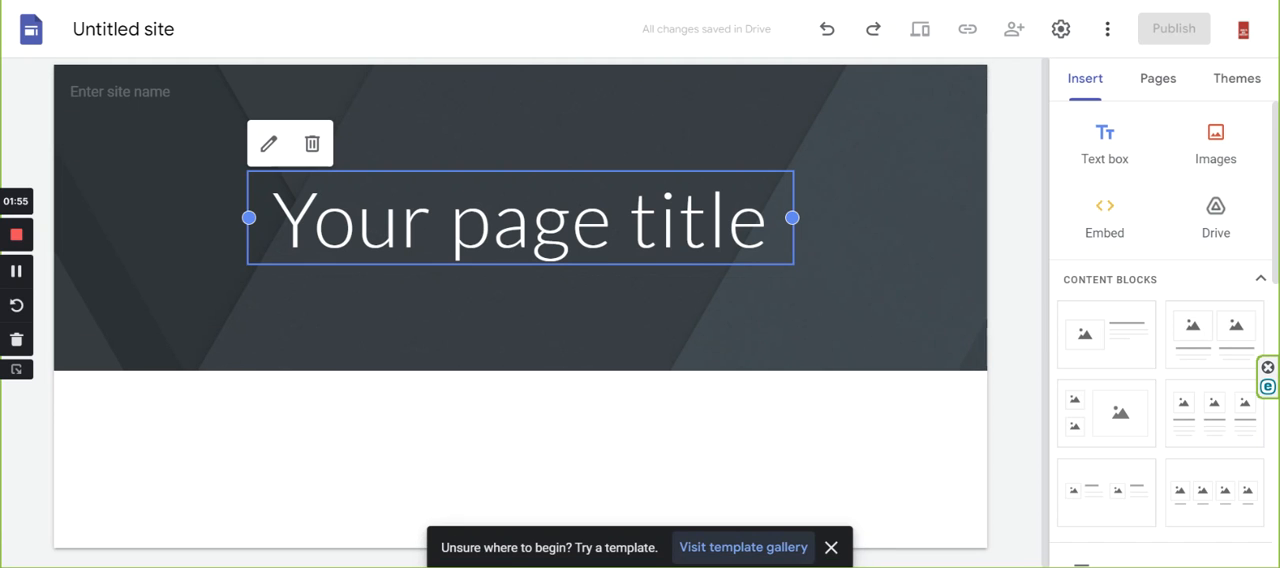
Switch to the "Company website exmpl." sitemap and examine how its homepage and subpages are structured.
key(ctrl+Tab)
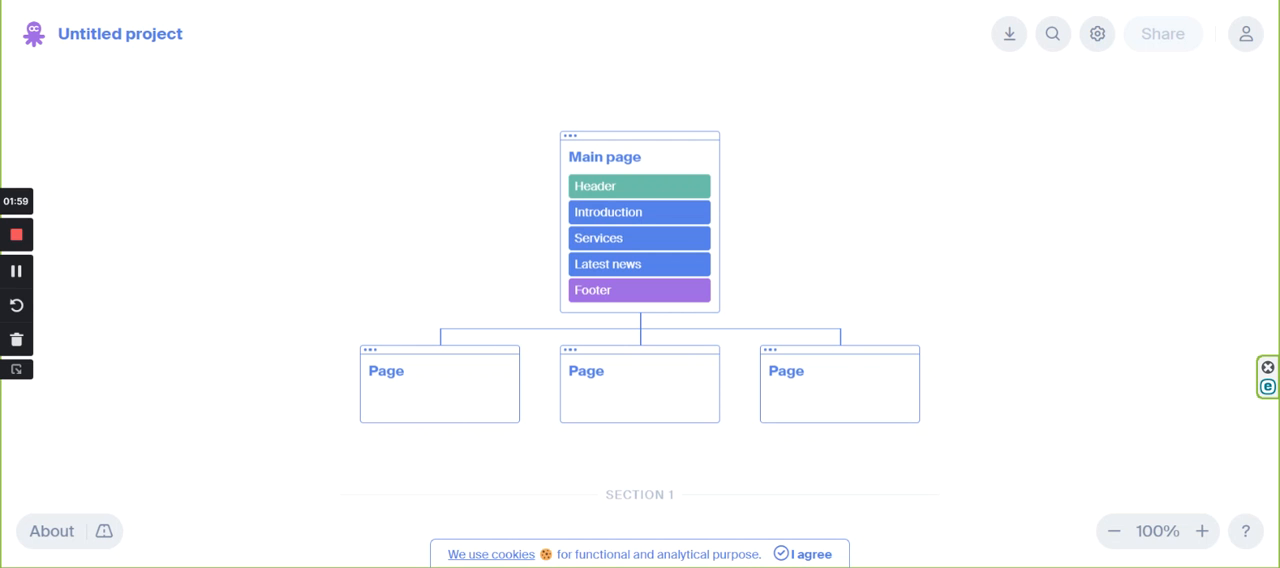
key(ctrl+Tab)
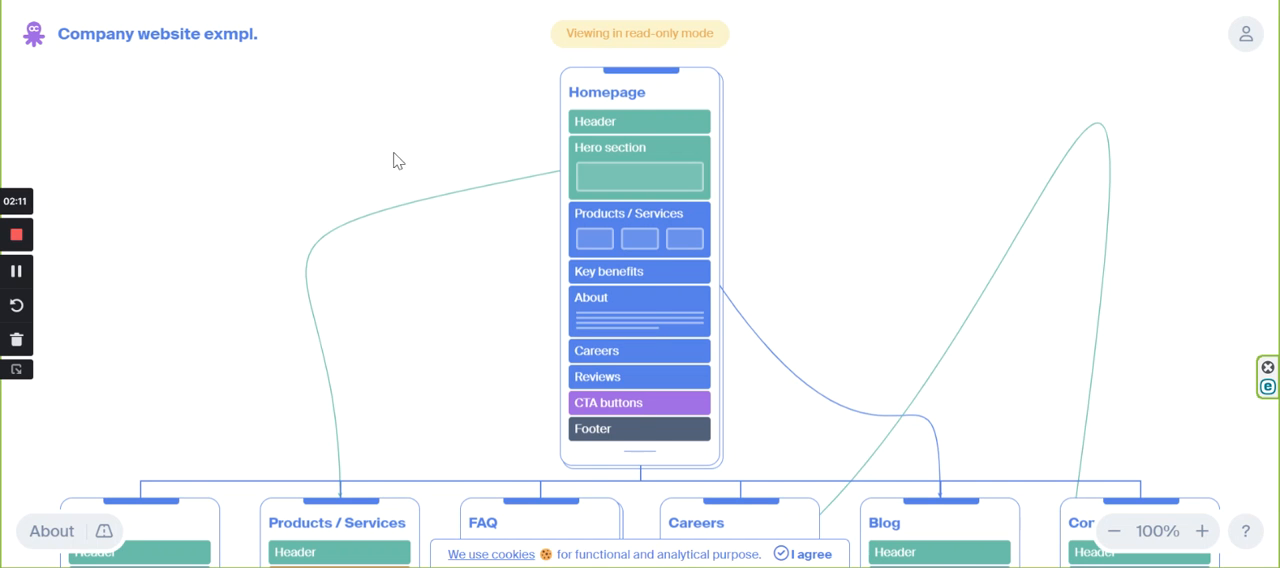
scroll(470, 195, down, 1)
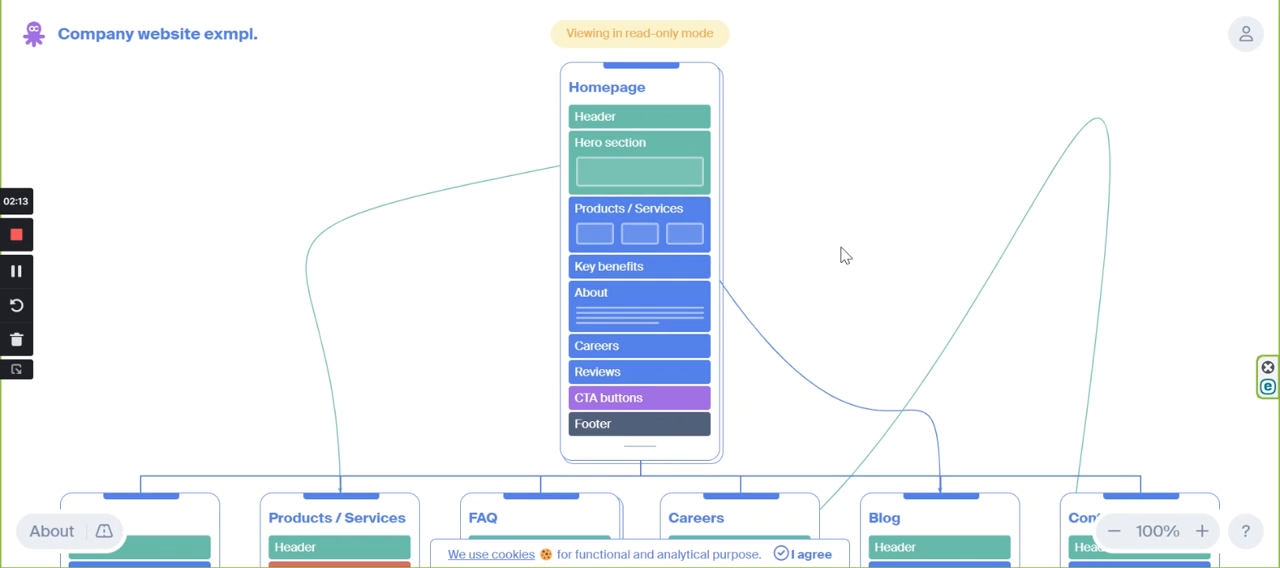
scroll(806, 229, up, 5)
scroll(803, 226, down, 4)
scroll(846, 260, down, 10)
scroll(846, 258, down, 9)
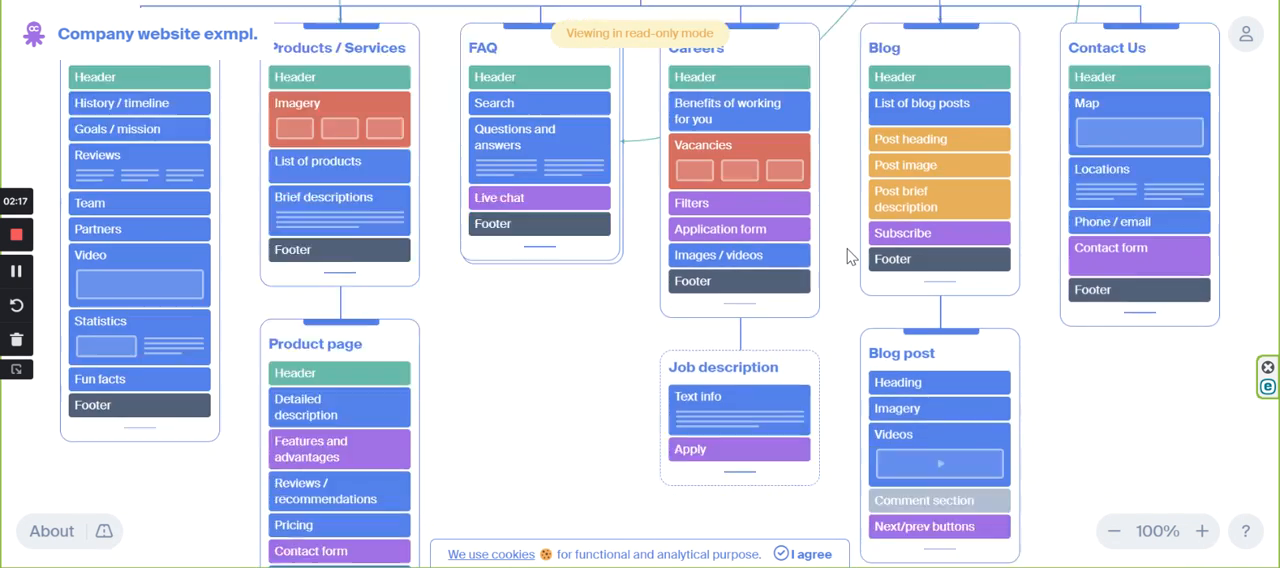
scroll(846, 258, up, 13)
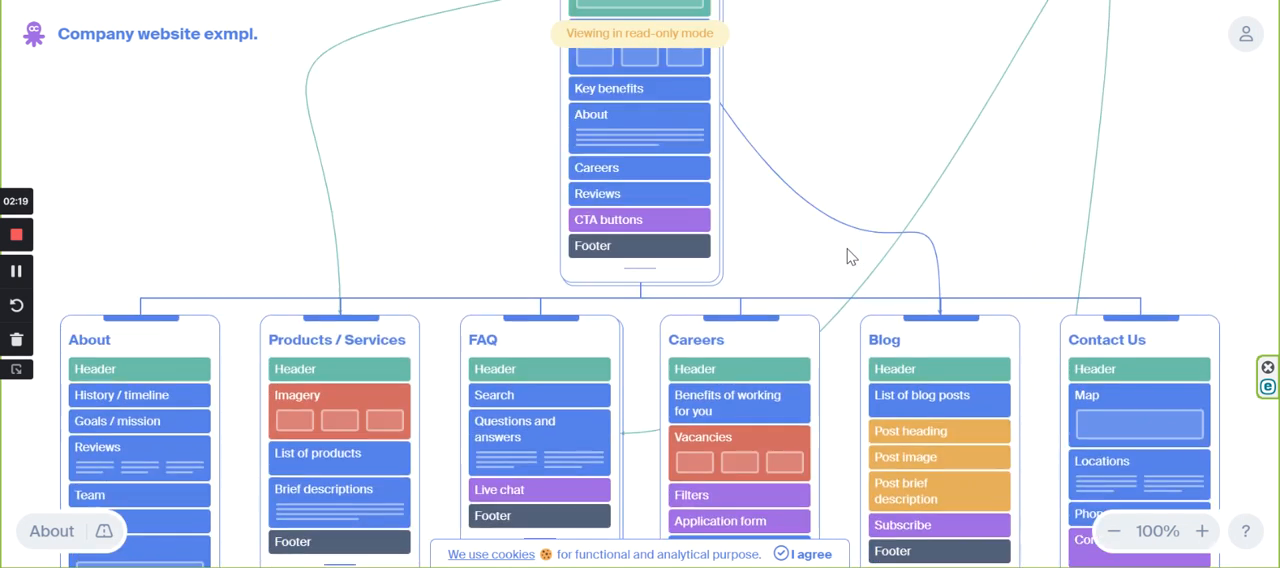
scroll(846, 258, down, 19)
scroll(850, 258, up, 20)
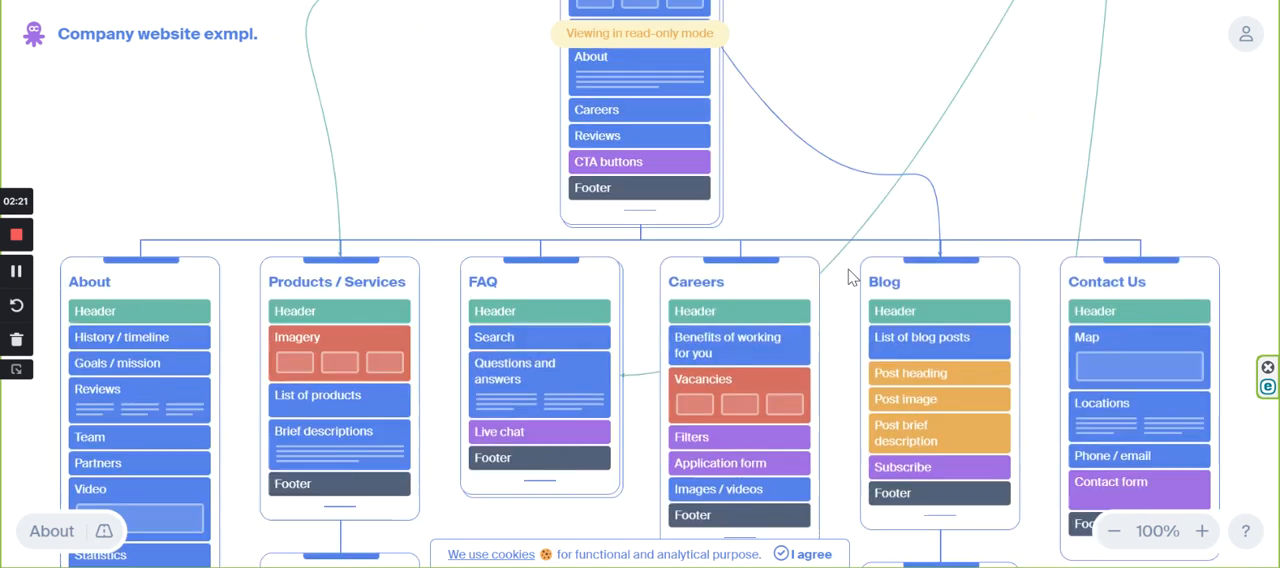
scroll(850, 270, down, 6)
scroll(835, 253, down, 2)
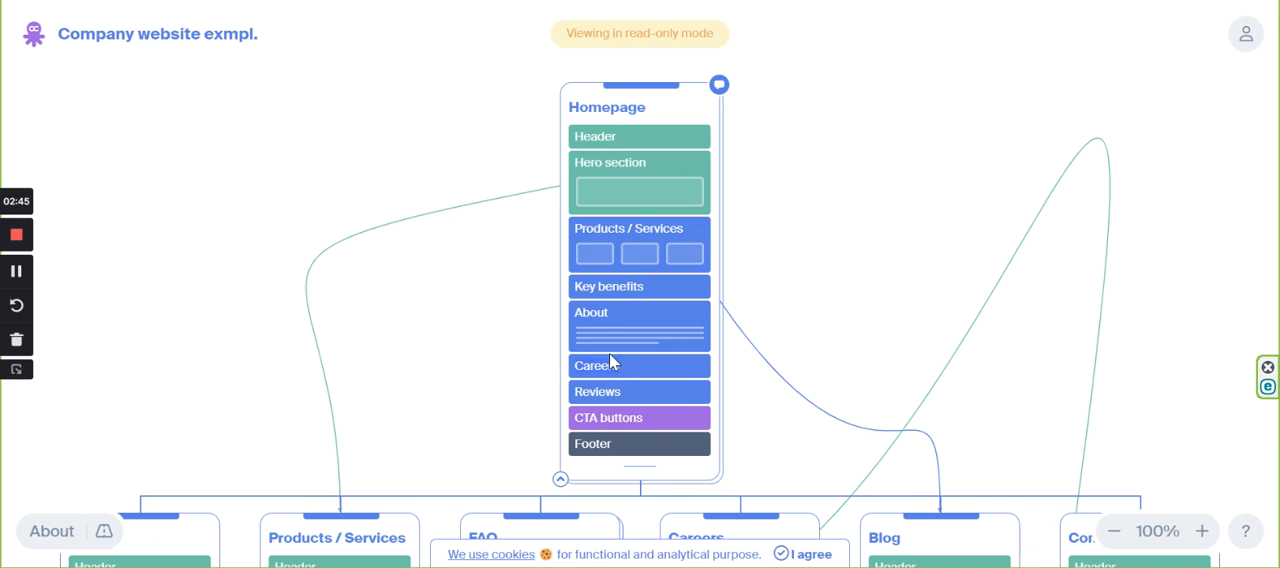
Review the Homepage blocks and the second-level pages of the example sitemap, highlighting the About and Careers page titles.
key(ctrl+m)
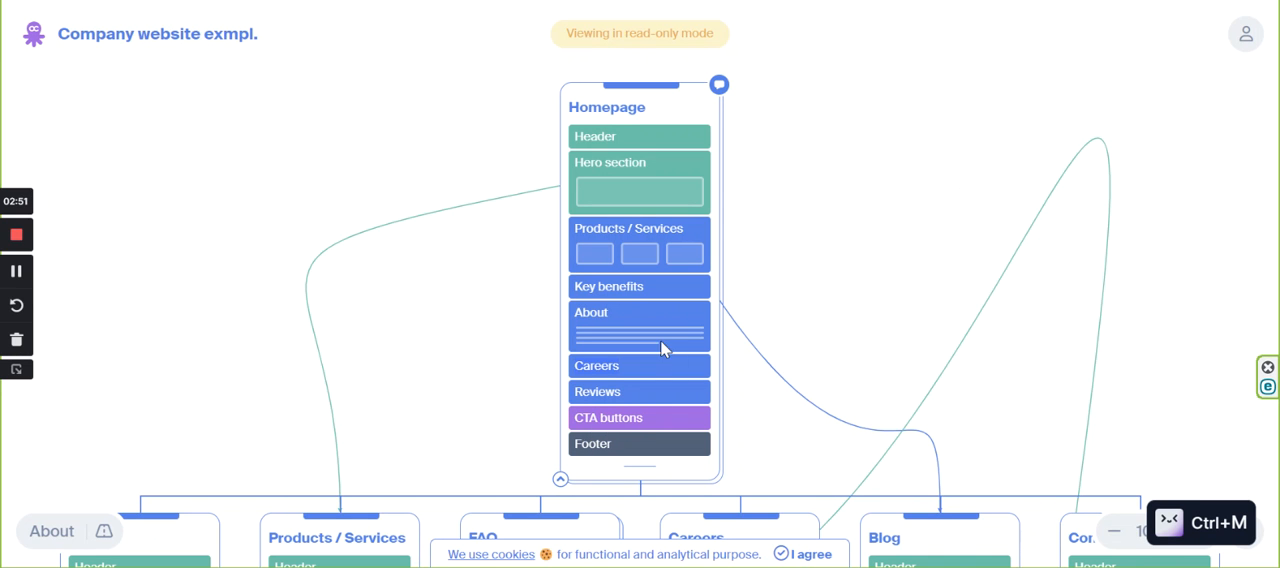
scroll(660, 340, down, 1)
scroll(645, 320, up, 1)
scroll(650, 260, down, 4)
scroll(641, 197, up, 5)
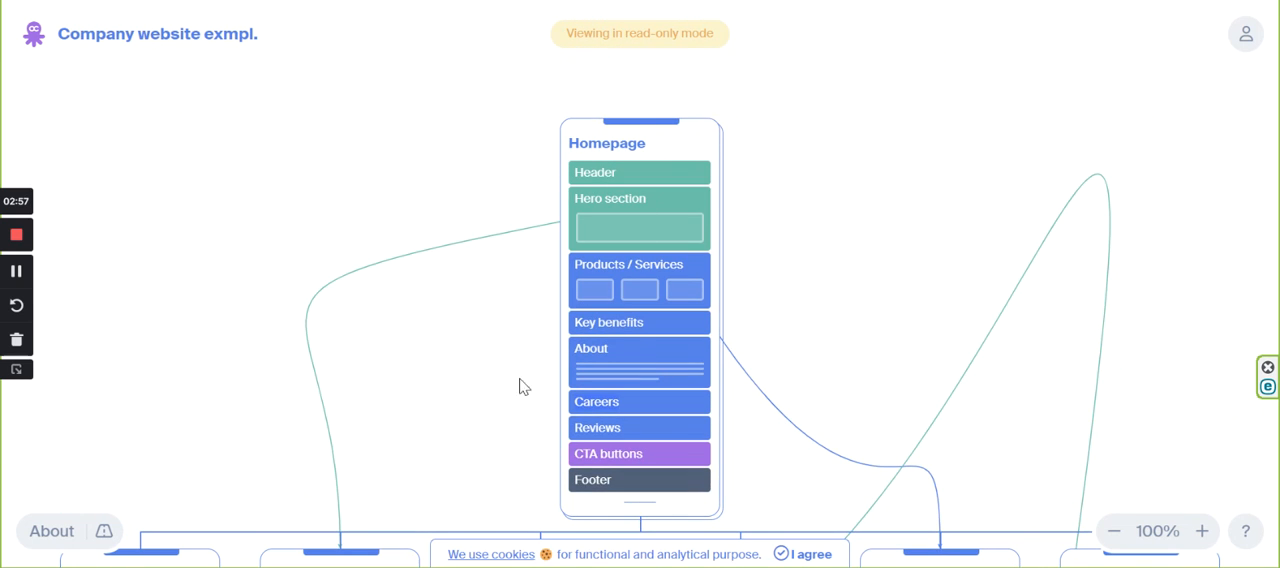
scroll(680, 268, down, 4)
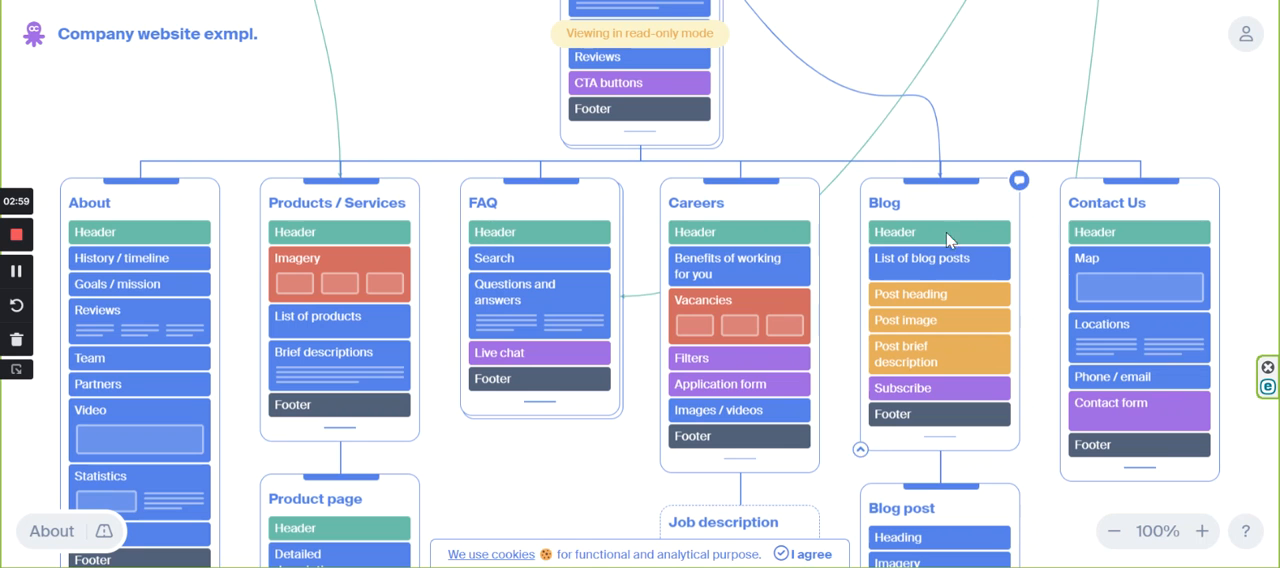
drag(62, 198, 100, 198)
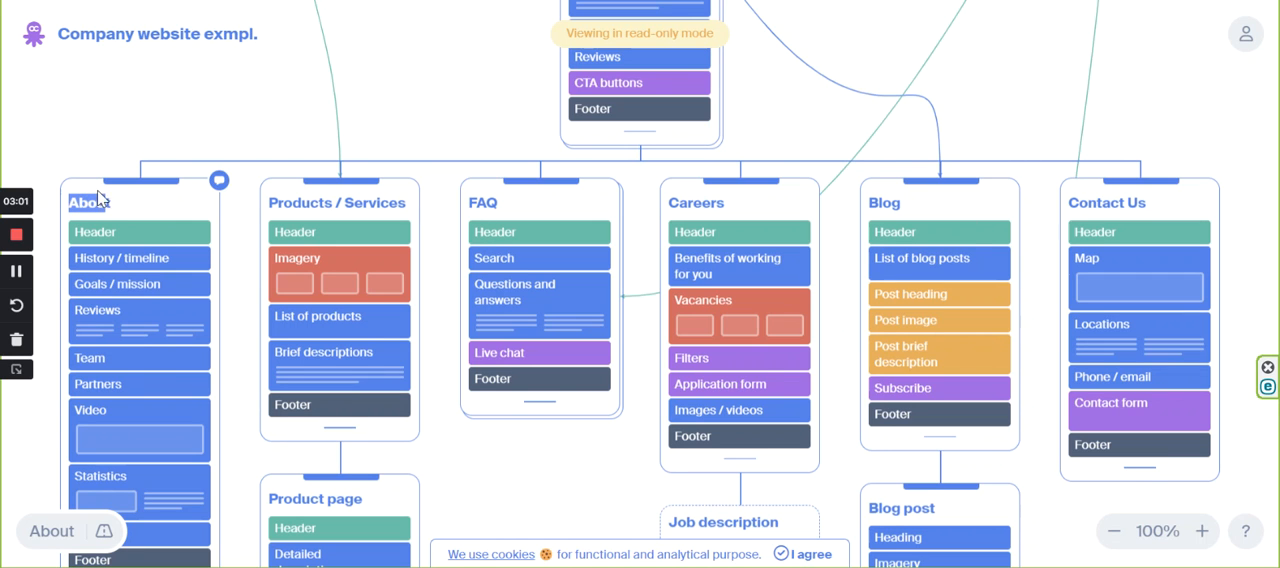
key(ctrl+m)
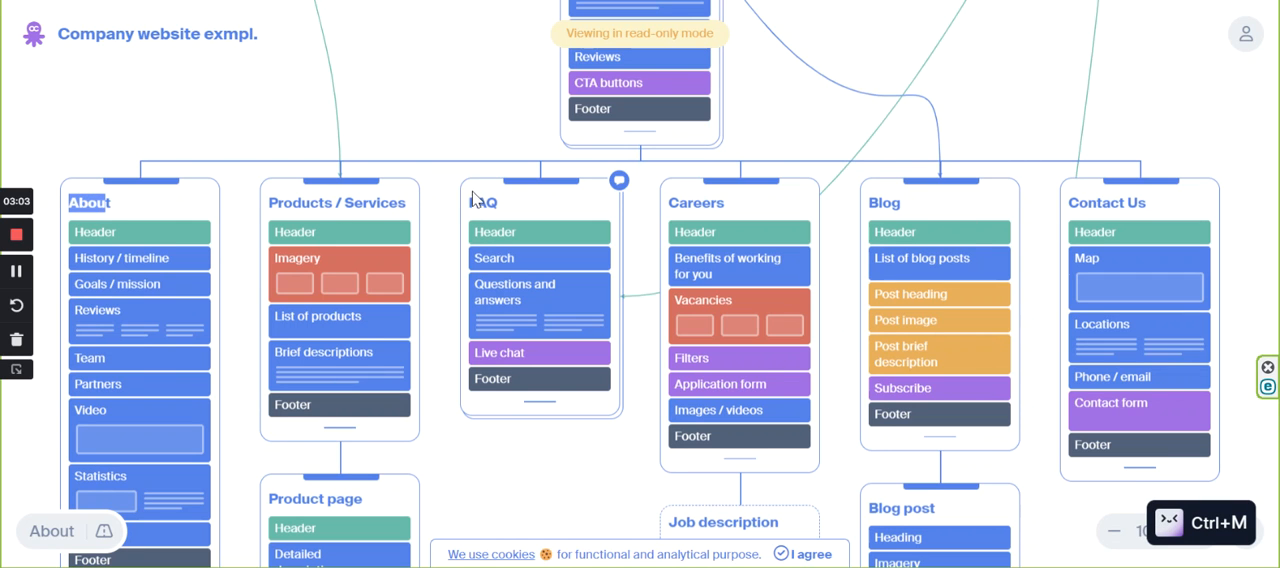
drag(657, 199, 726, 204)
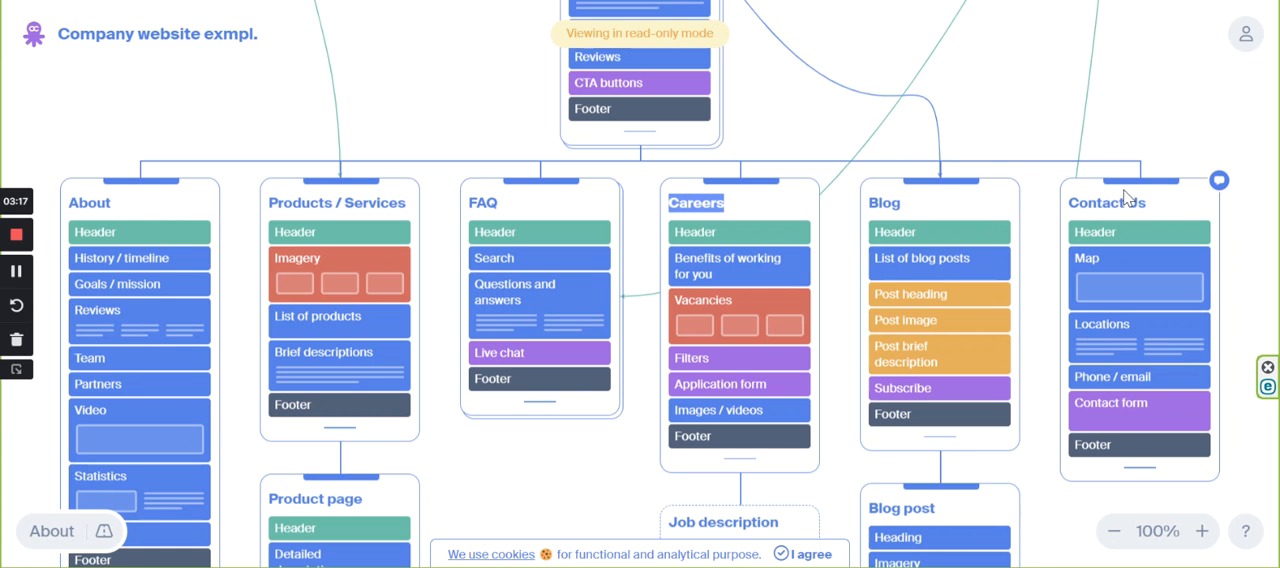
Examine the second-level pages of the example sitemap and their Product page, Job description and Blog post subpages.
scroll(645, 290, down, 2)
scroll(352, 295, up, 2)
scroll(350, 222, down, 2)
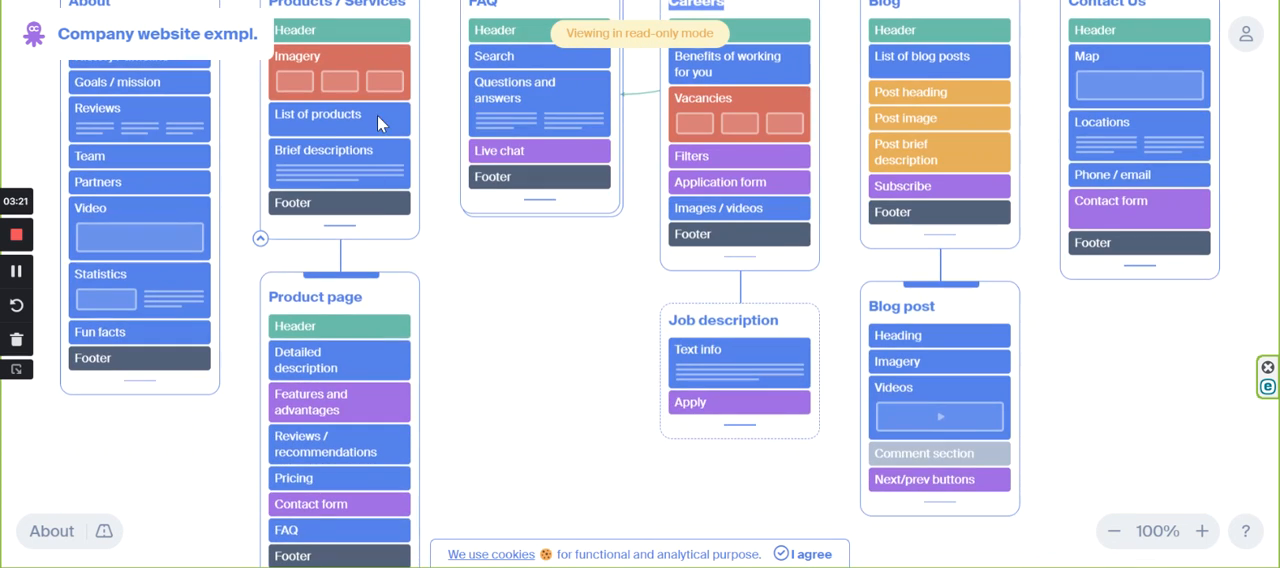
scroll(377, 115, up, 3)
scroll(343, 268, down, 3)
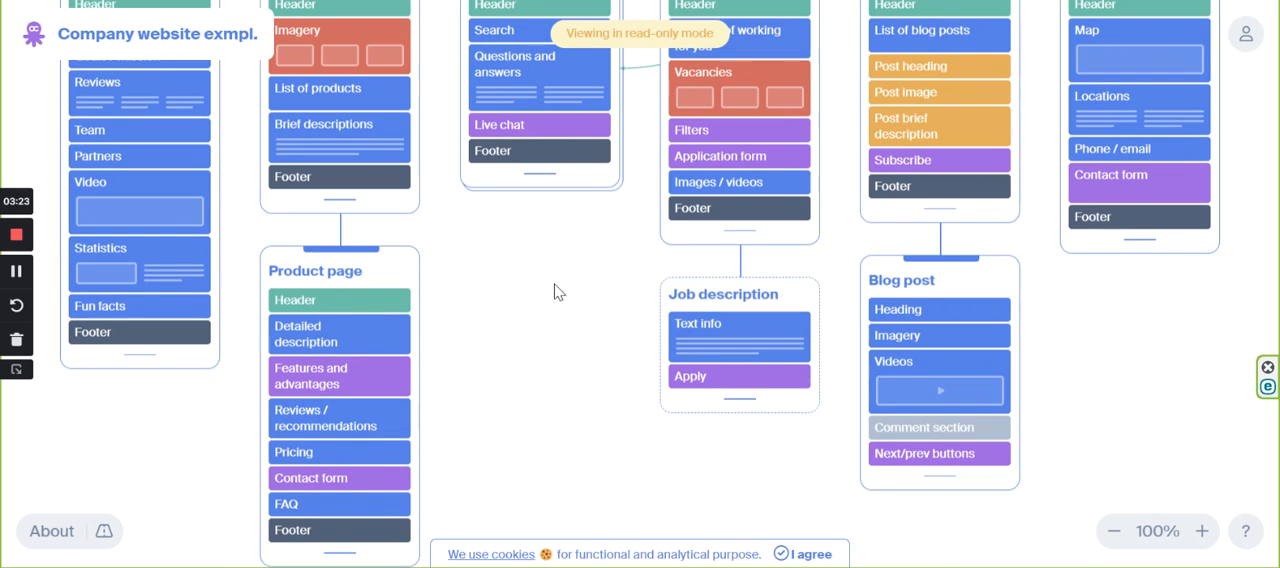
scroll(725, 288, up, 5)
scroll(720, 284, down, 3)
scroll(705, 180, down, 1)
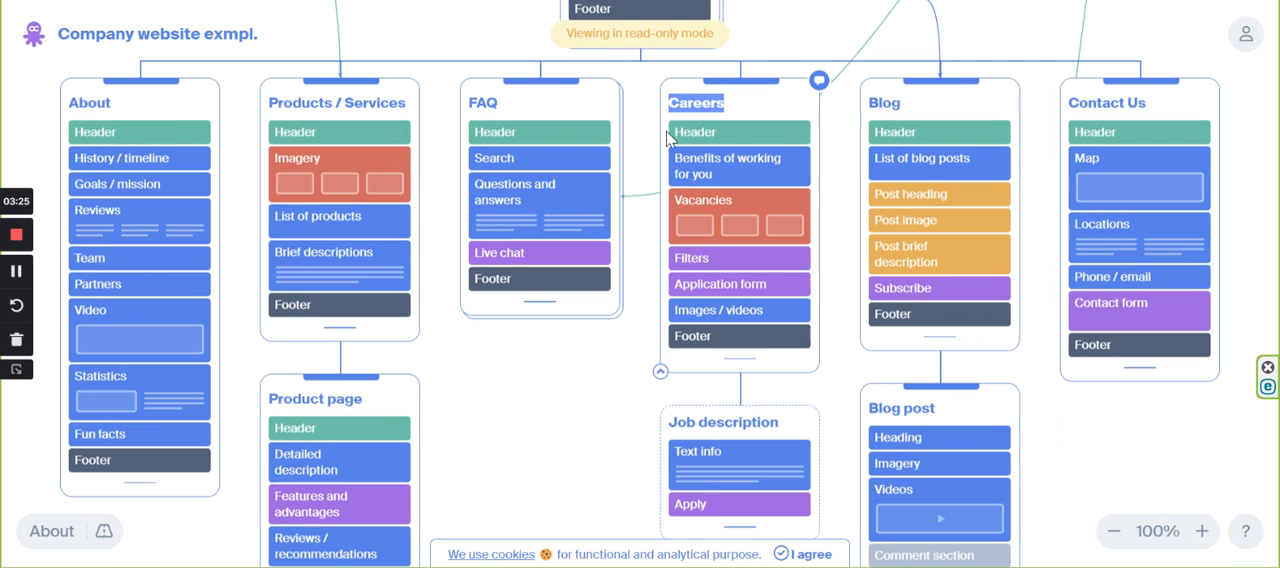
scroll(695, 400, down, 1)
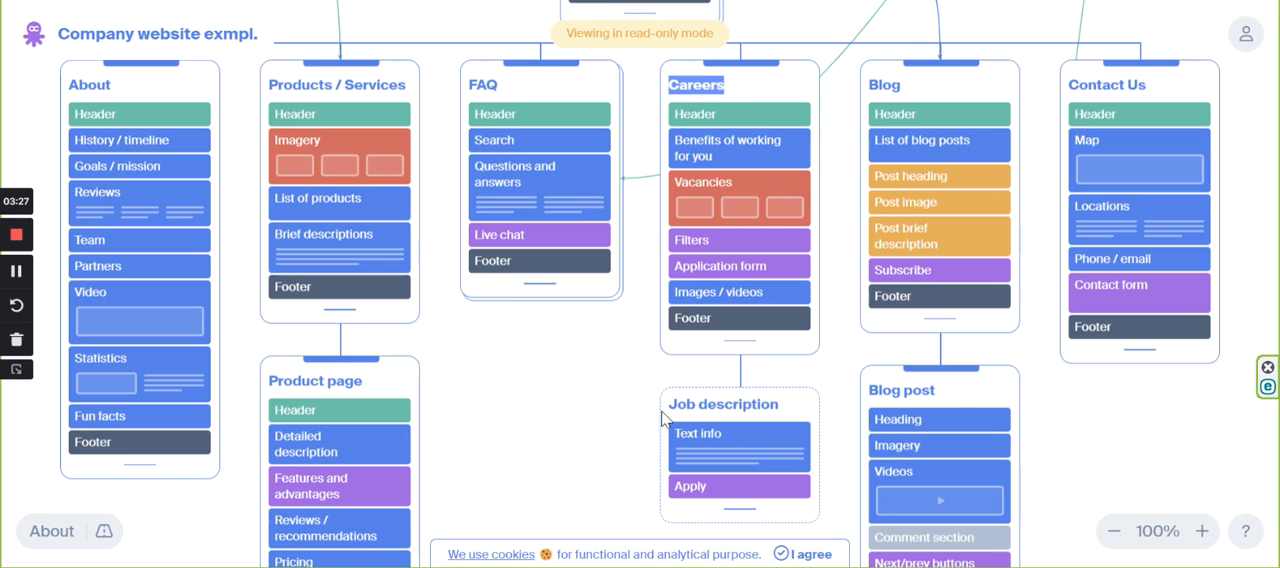
scroll(663, 402, down, 1)
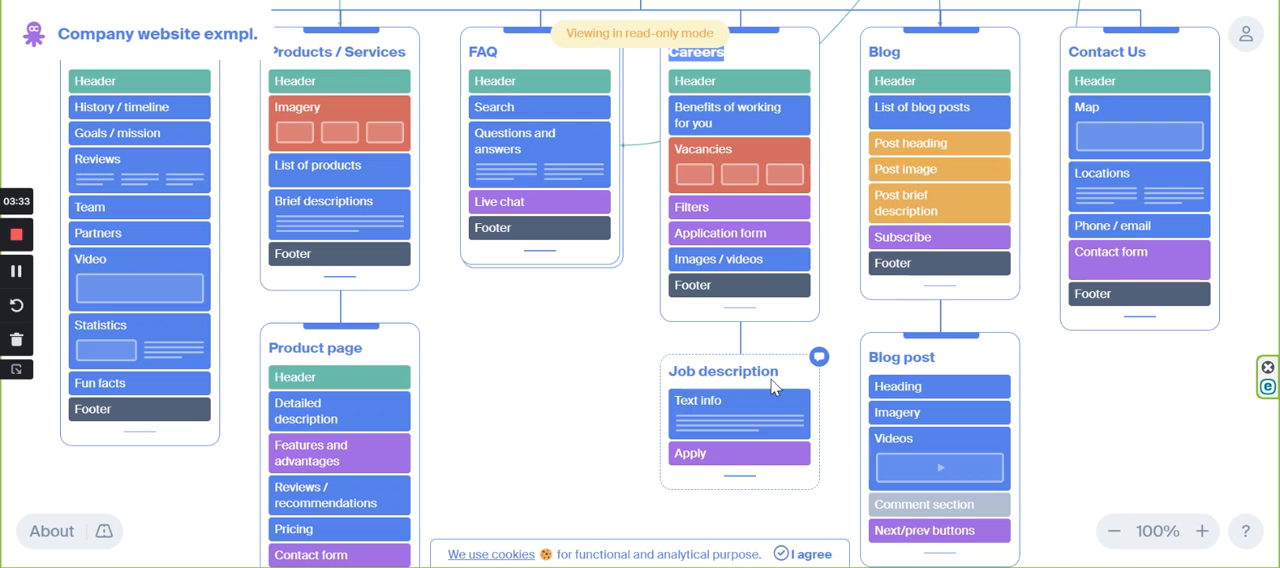
scroll(910, 343, down, 1)
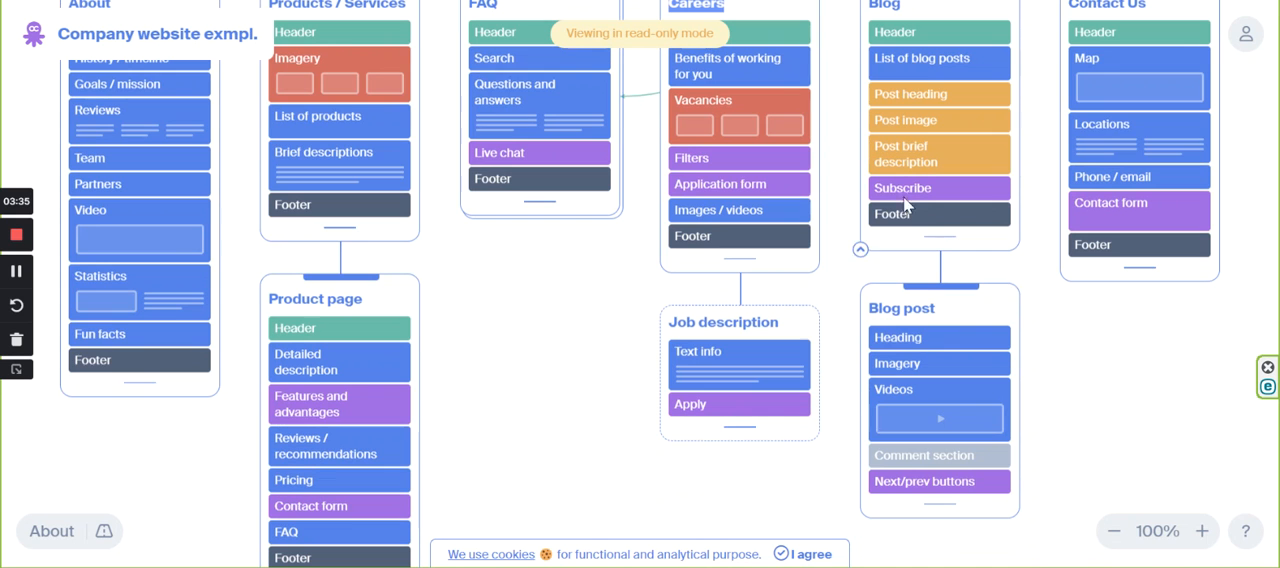
Review the sitemap's separate section with the policy pages and Error page, highlighting the Error page title, and go back up to the Homepage.
scroll(914, 150, down, 2)
scroll(915, 168, down, 1)
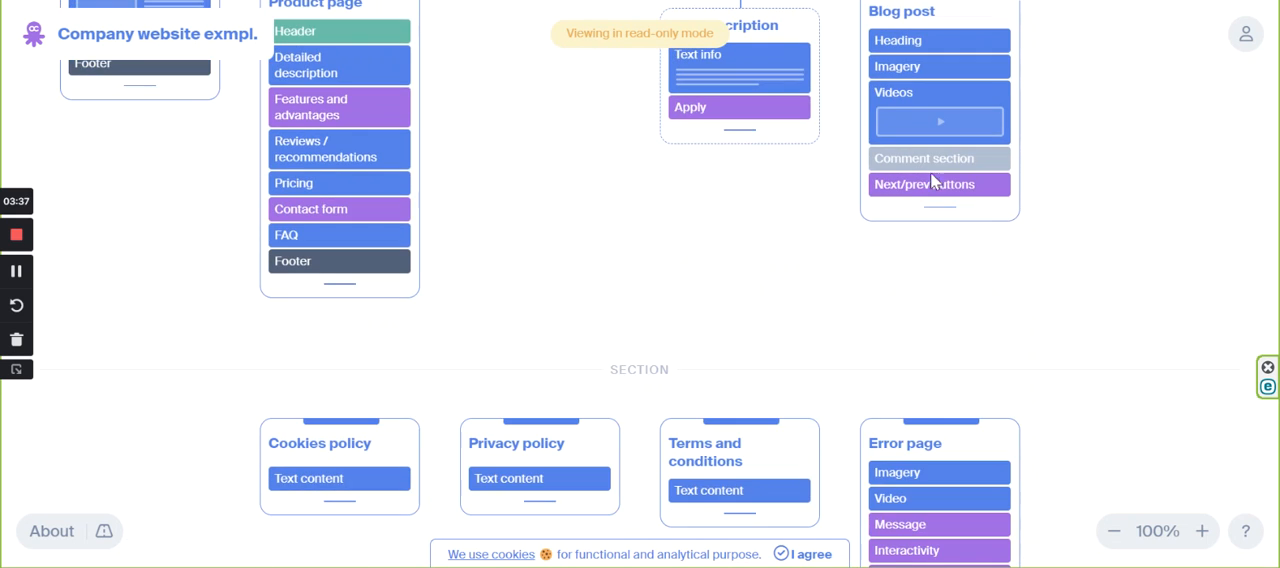
scroll(966, 344, down, 1)
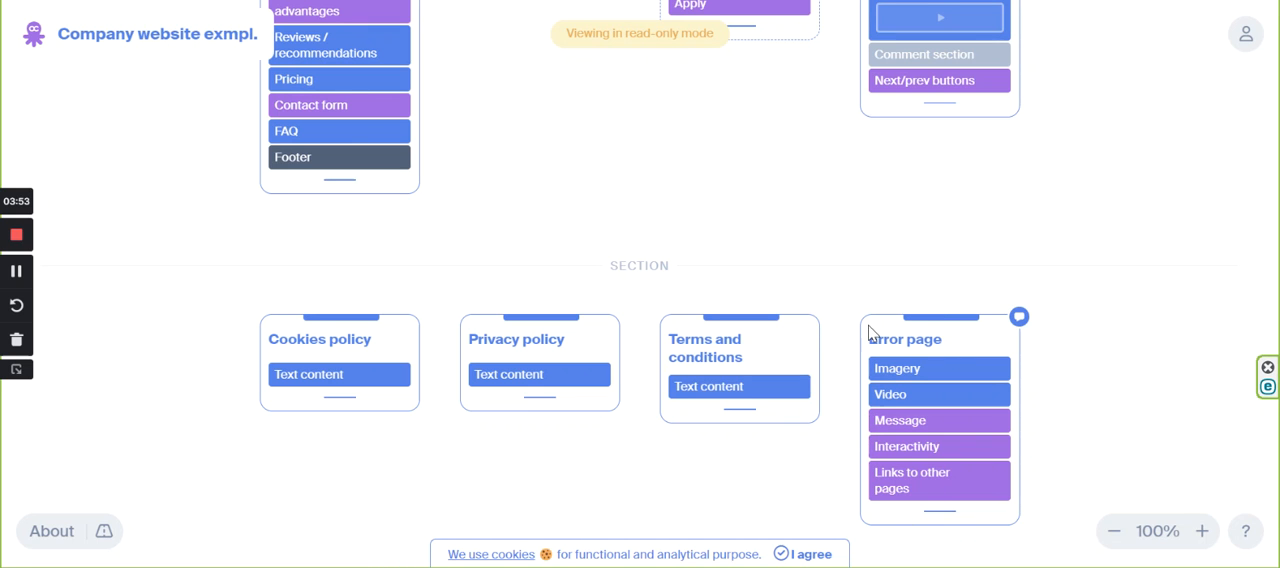
drag(862, 338, 938, 338)
key(ctrl+m)
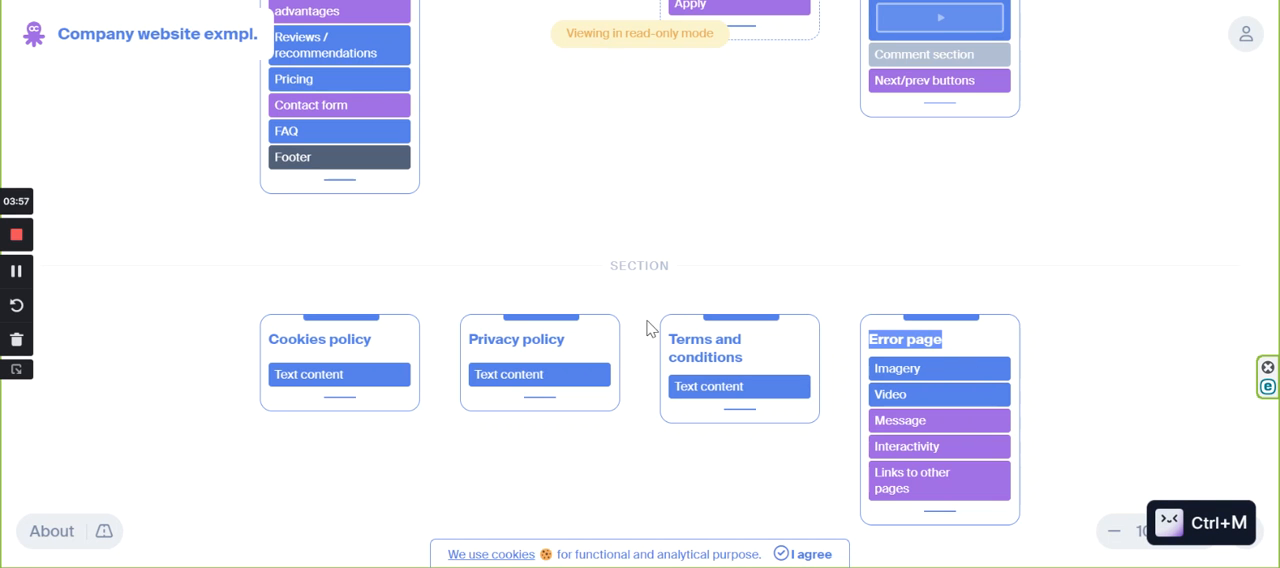
scroll(734, 449, down, 1)
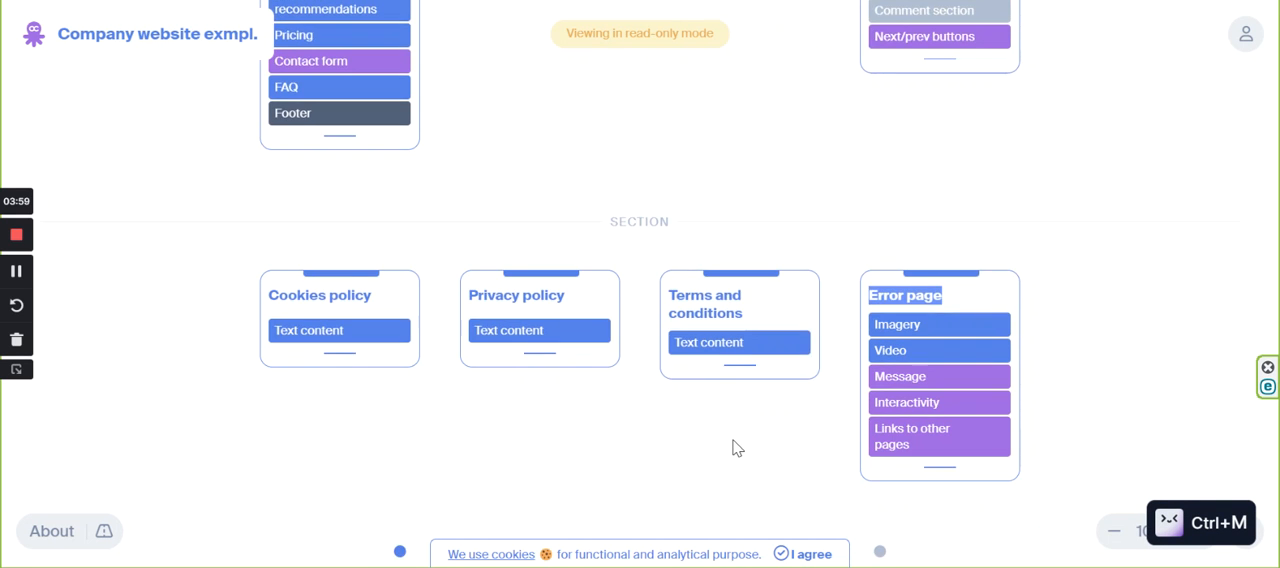
scroll(734, 449, up, 3)
scroll(786, 449, up, 5)
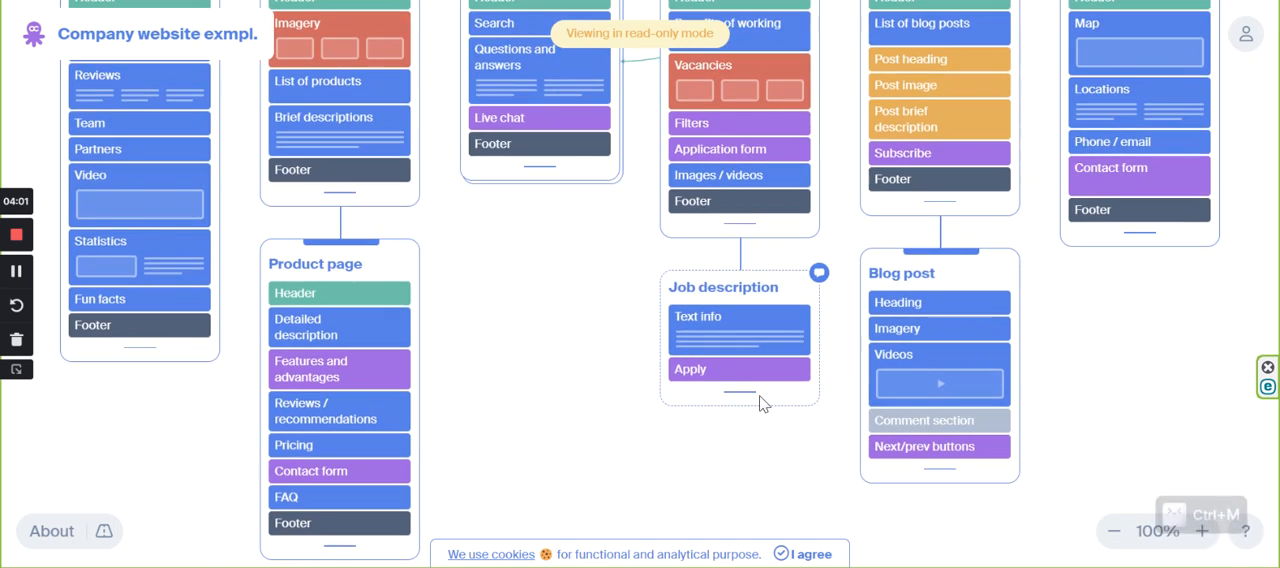
scroll(850, 290, down, 3)
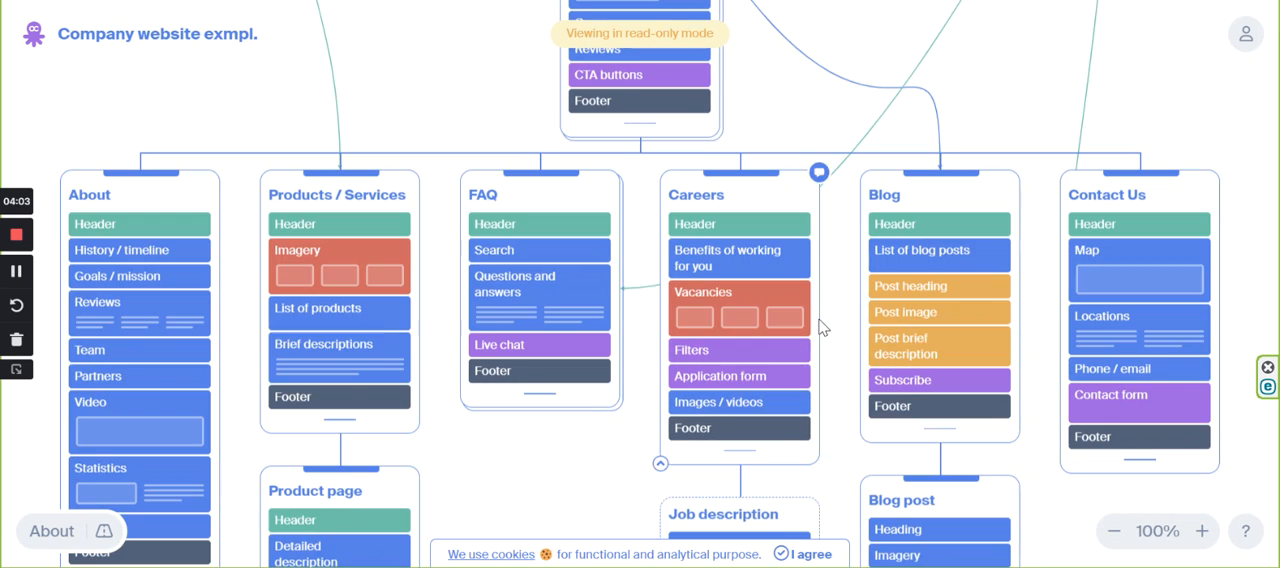
scroll(840, 325, up, 5)
scroll(878, 330, down, 4)
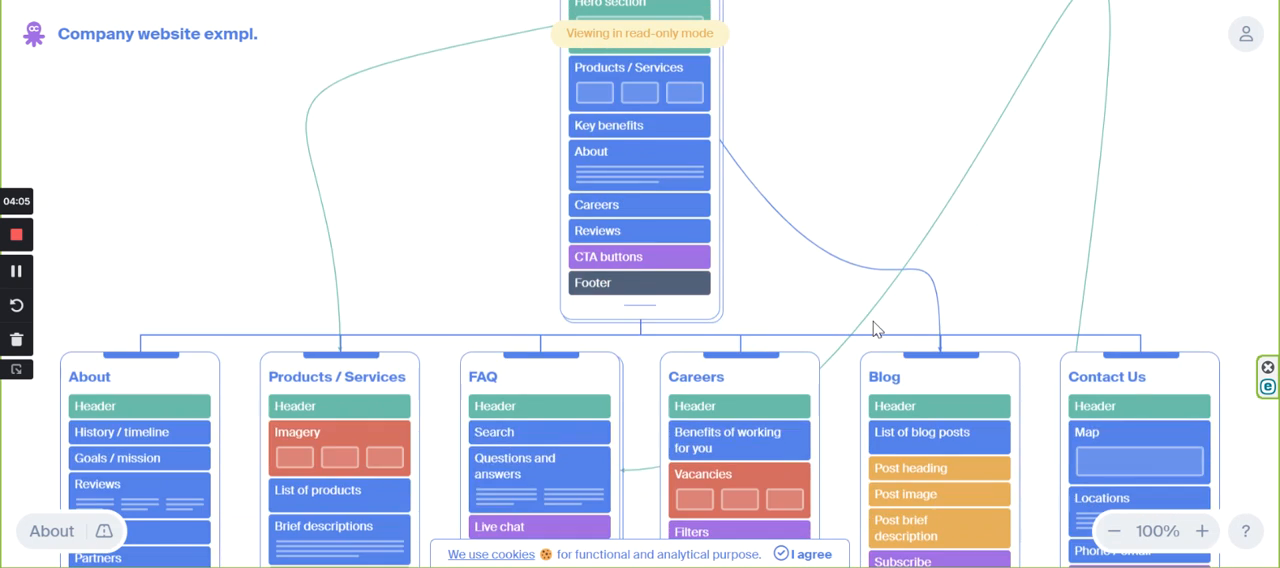
scroll(878, 330, up, 1)
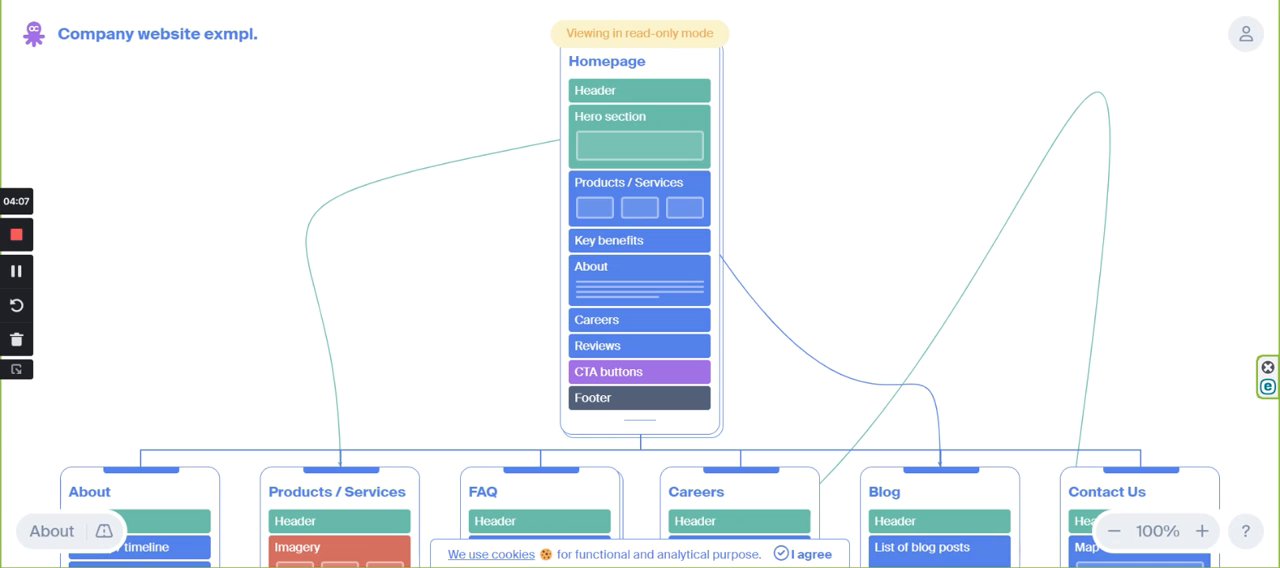
Switch to the "Untitled project" sitemap and examine its Main page blocks, the child pages, and the Cookies and 404 error section.
key(ctrl+shift+Tab)
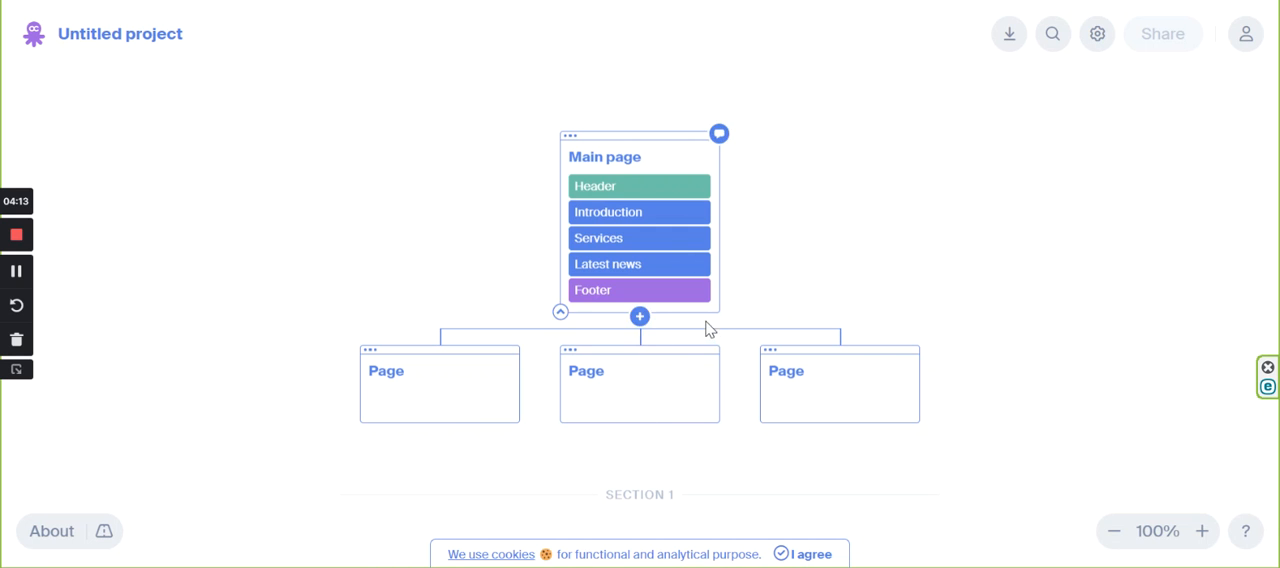
scroll(709, 326, down, 3)
scroll(710, 334, up, 2)
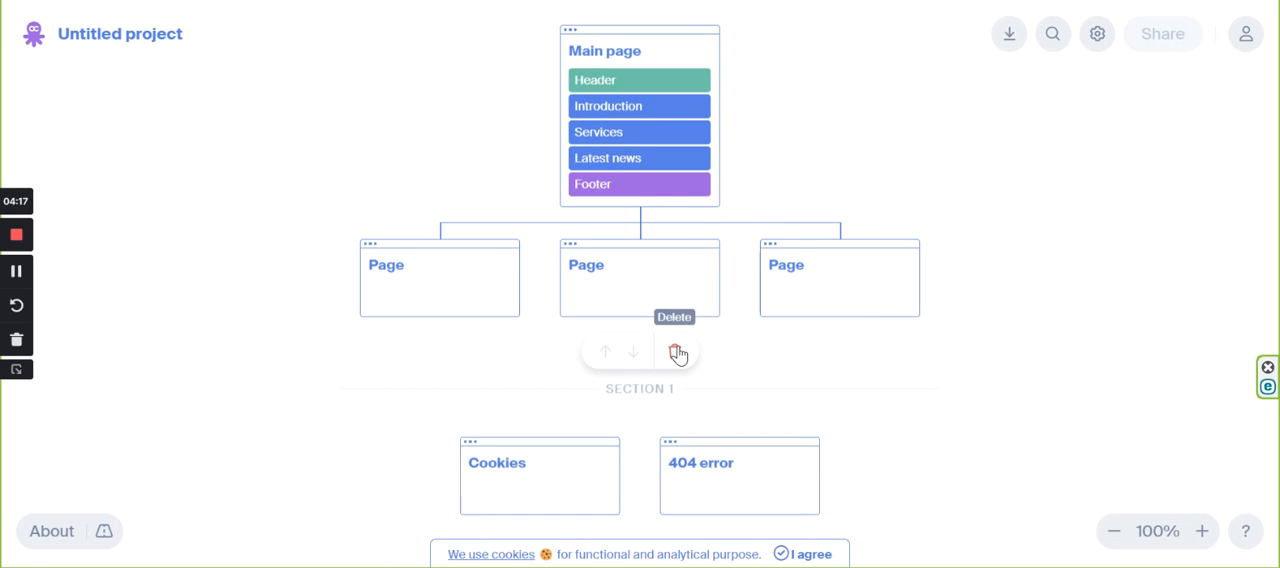
scroll(706, 310, up, 1)
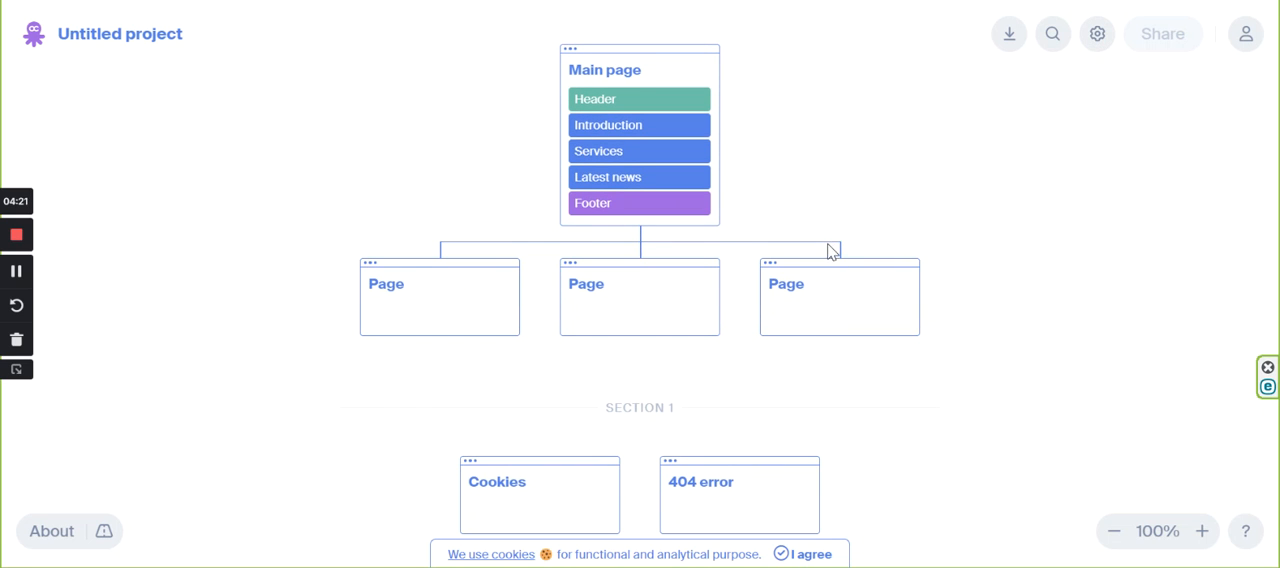
scroll(850, 258, up, 1)
scroll(866, 257, down, 3)
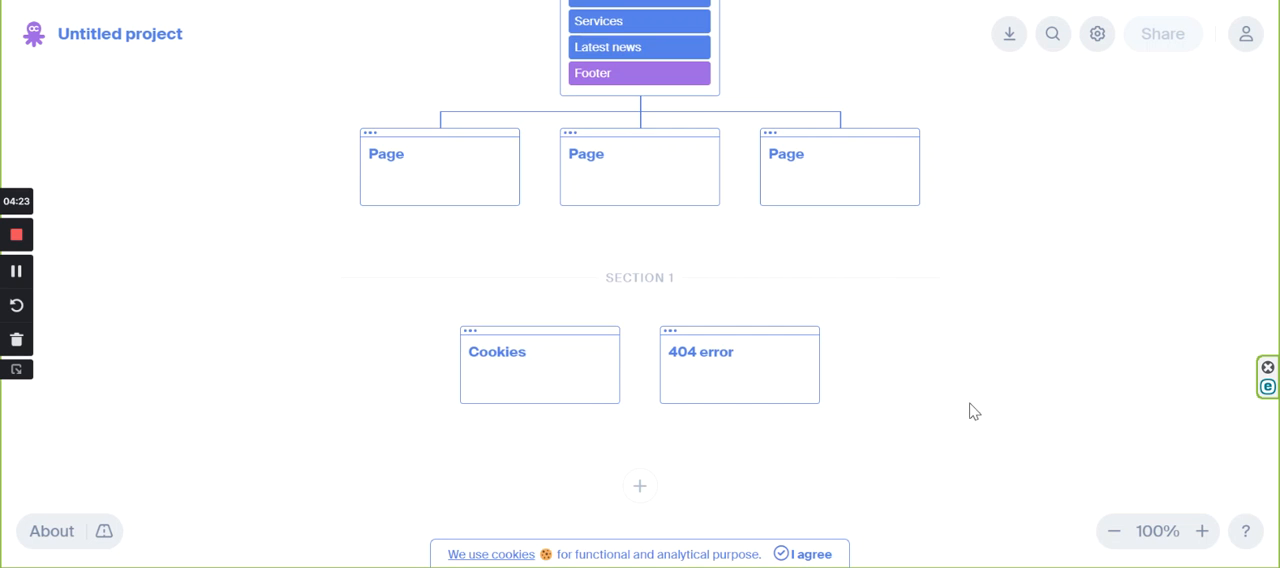
scroll(972, 413, up, 5)
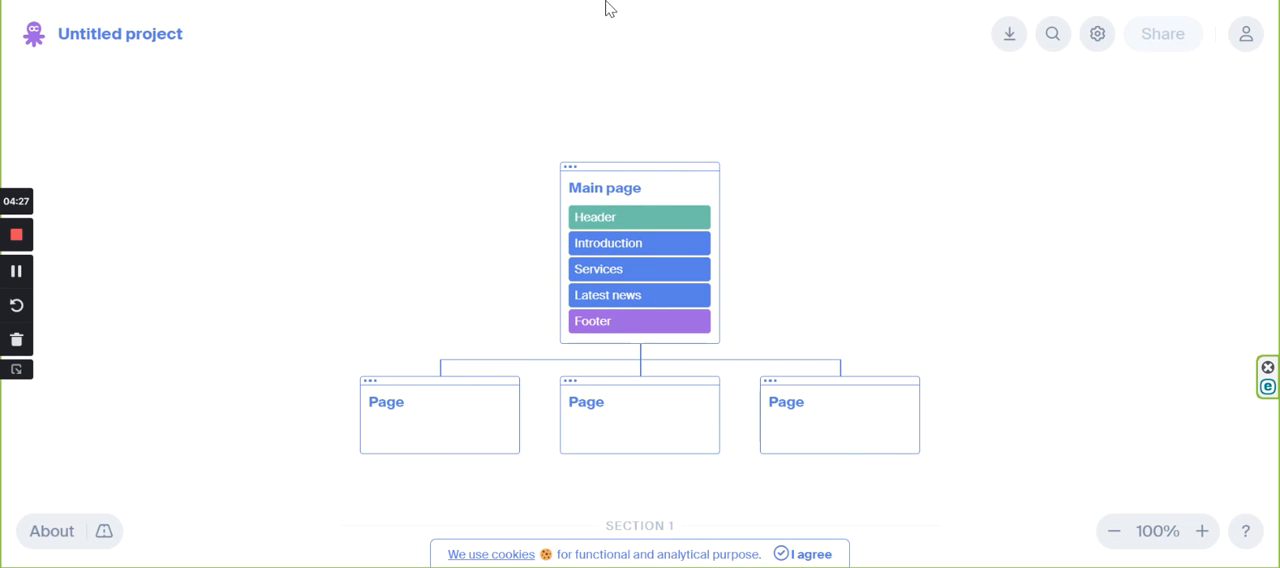
scroll(986, 232, down, 8)
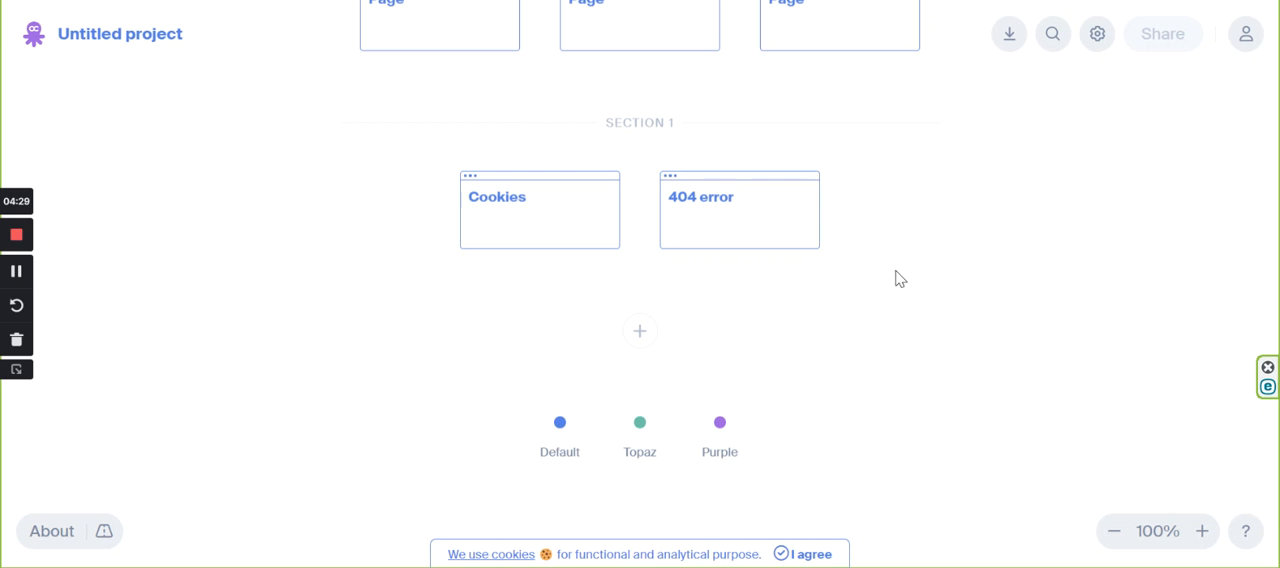
scroll(899, 281, down, 5)
scroll(900, 277, up, 7)
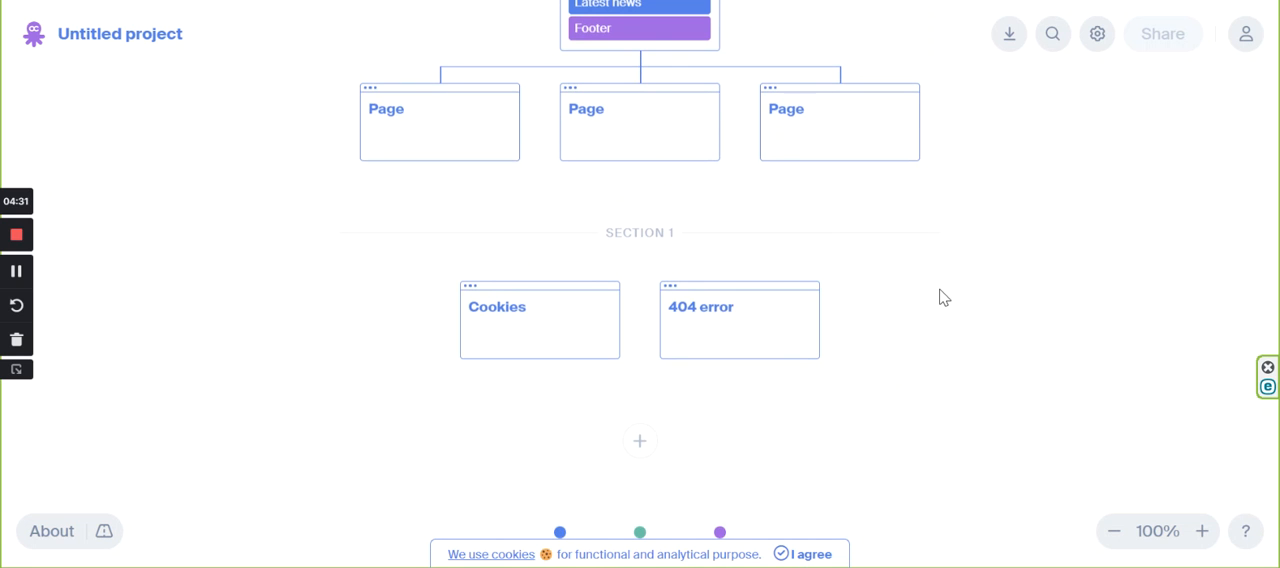
scroll(940, 297, up, 3)
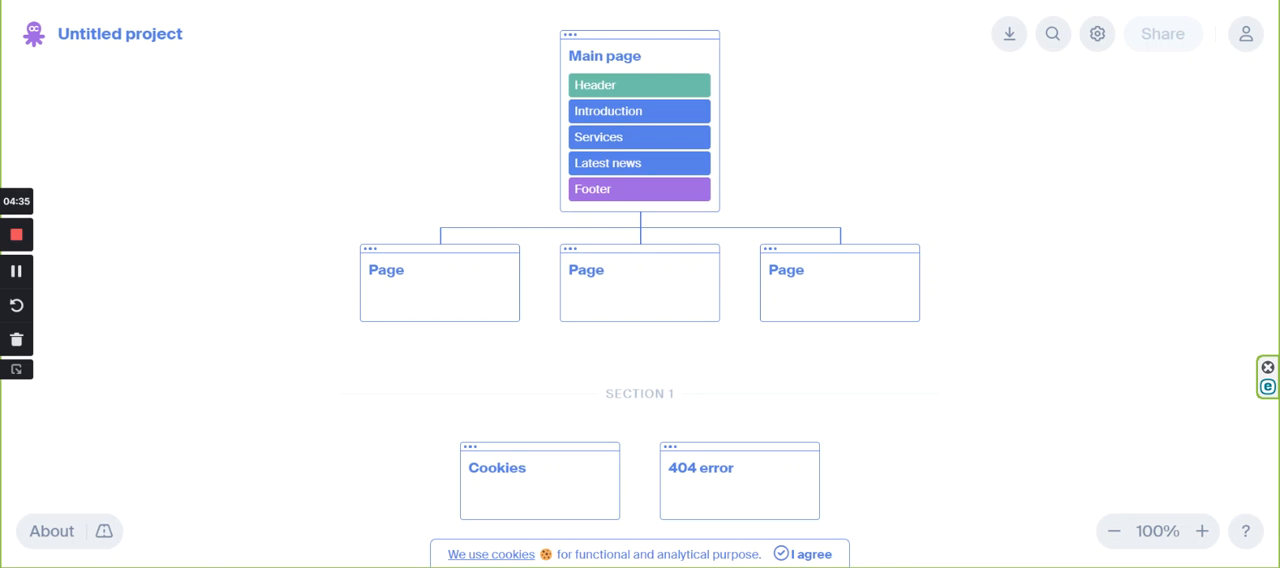
Return to the "Company website exmpl." sitemap and compare its Homepage blocks with the second-level pages.
click(690, 1)
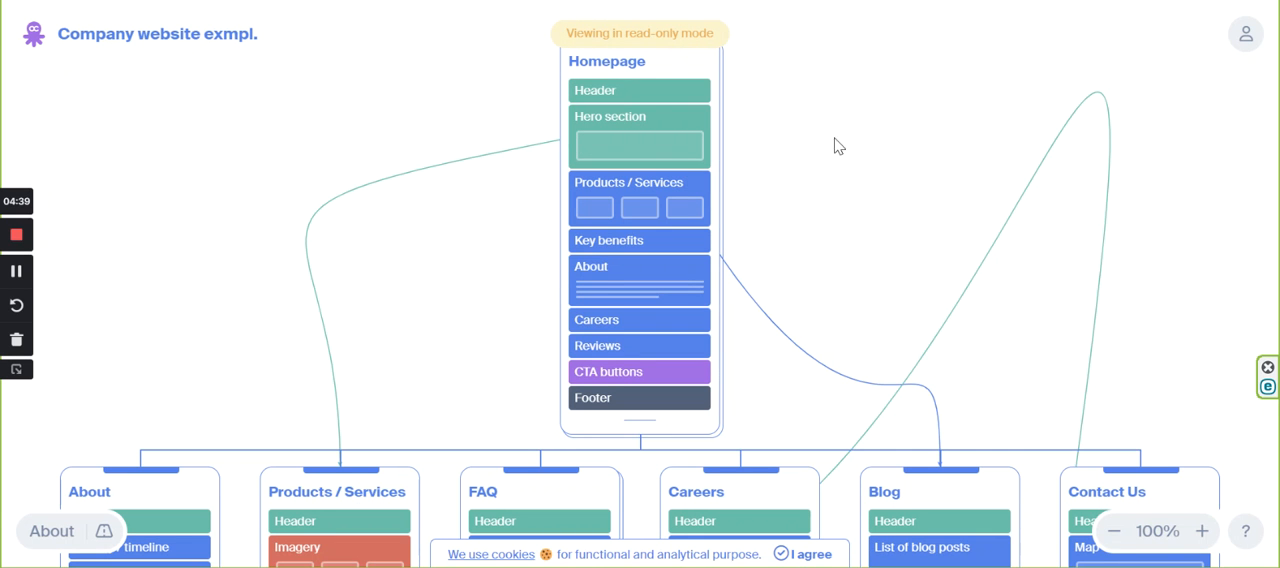
scroll(850, 135, down, 5)
scroll(855, 137, down, 3)
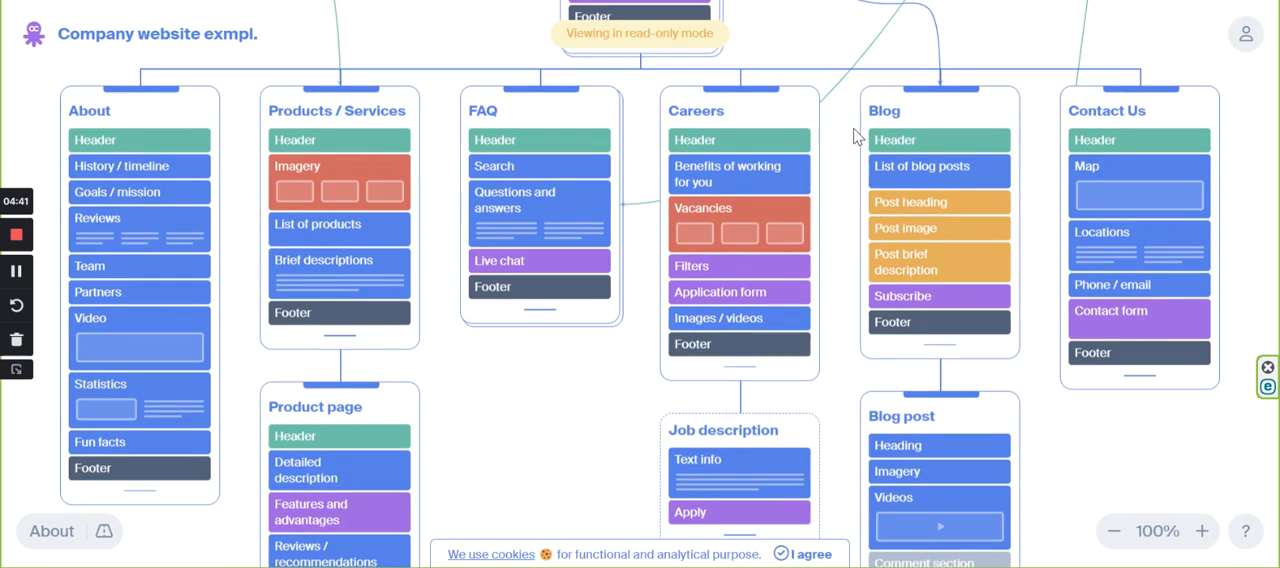
scroll(855, 137, down, 3)
scroll(856, 136, down, 2)
scroll(863, 150, up, 4)
scroll(880, 265, up, 4)
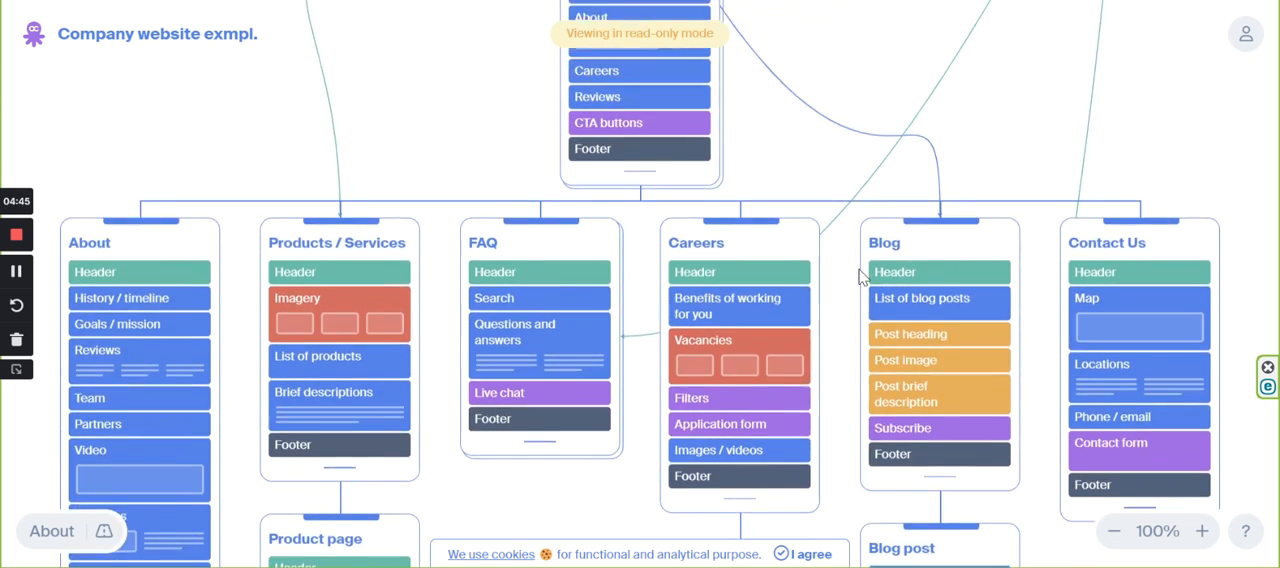
scroll(900, 258, up, 6)
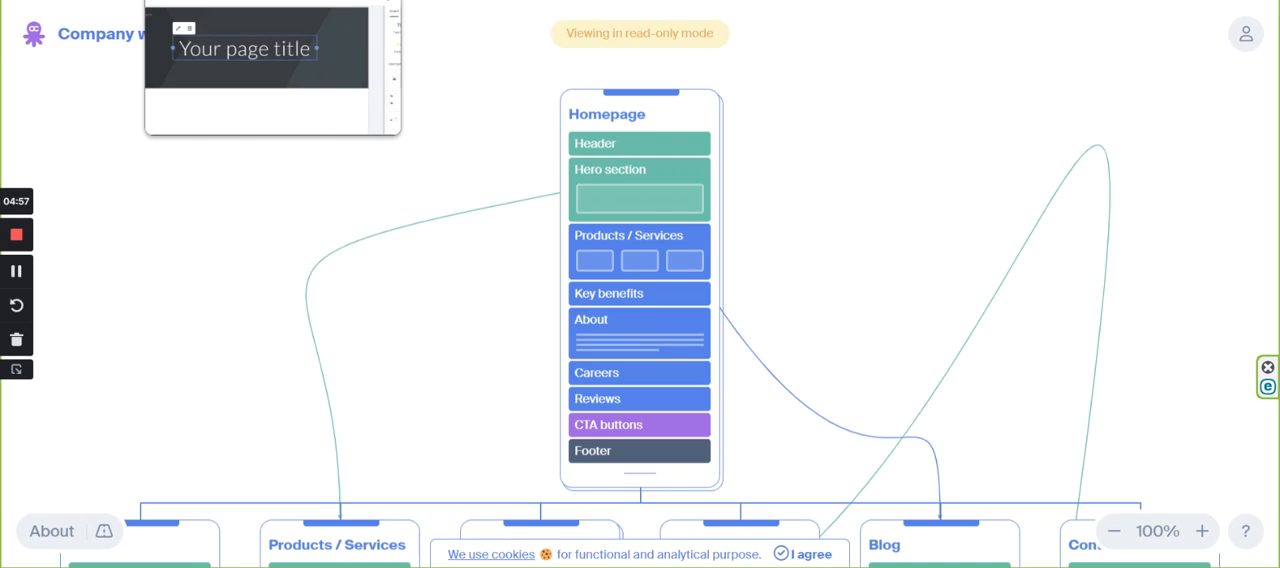
Switch to the untitled Google Sites website and upload Homepage4 as the header image.
click(235, 0)
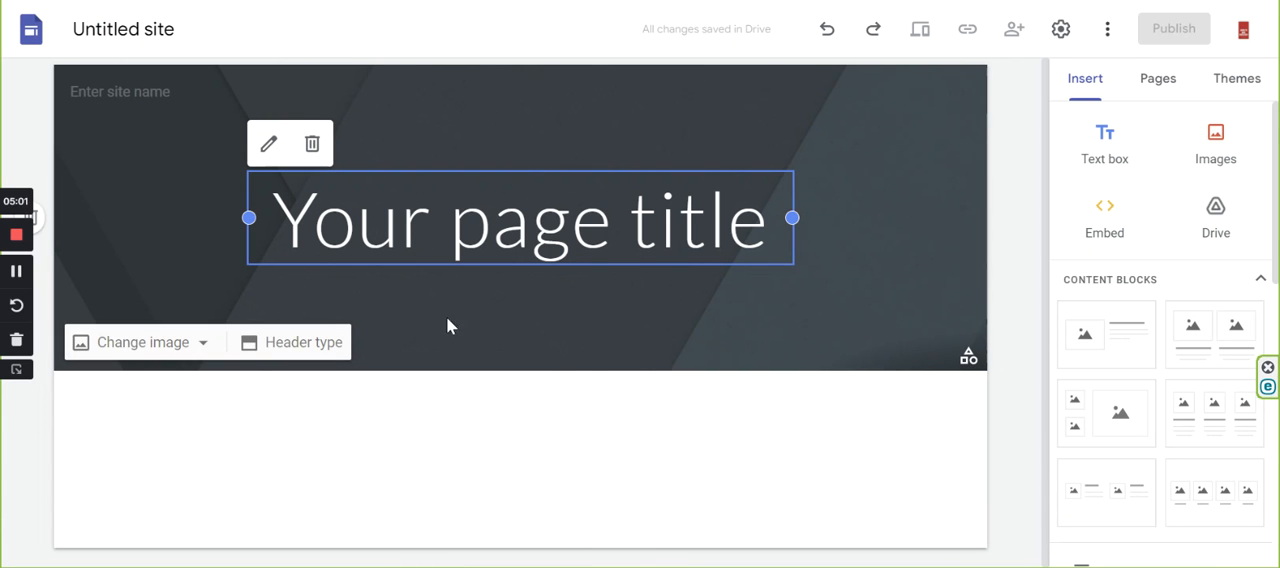
click(125, 344)
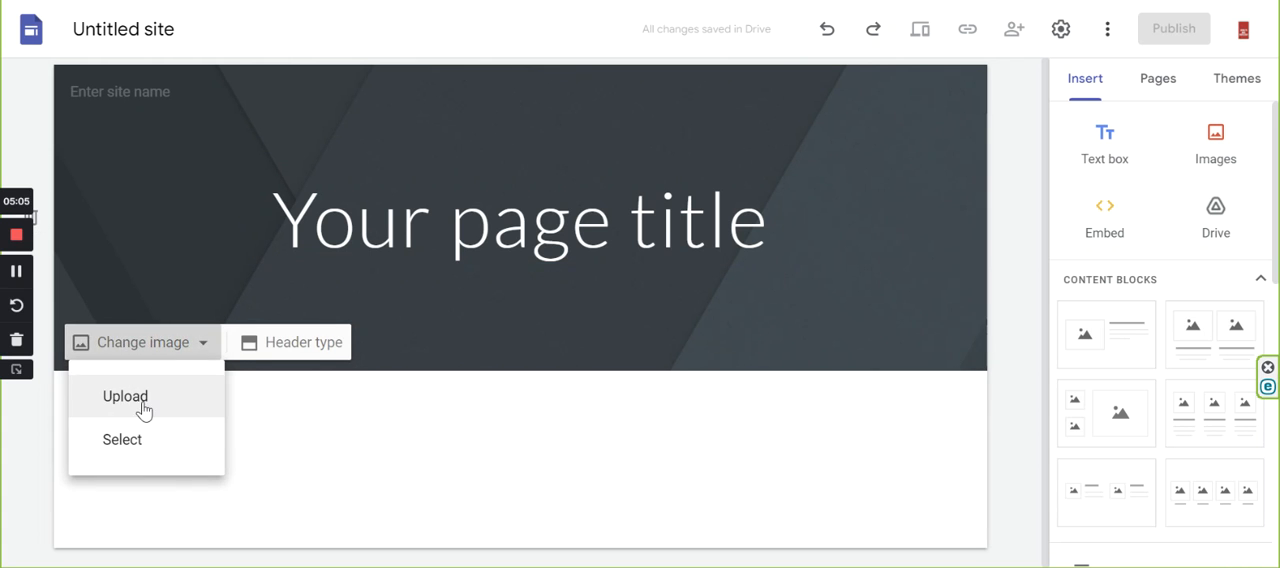
click(145, 409)
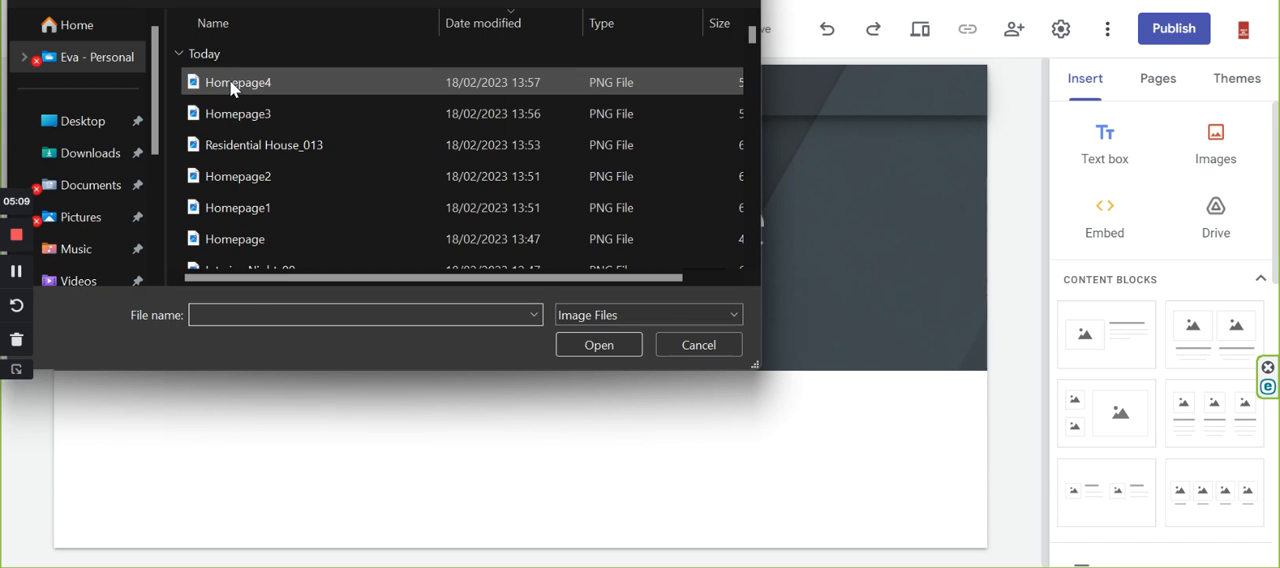
click(230, 86)
click(584, 345)
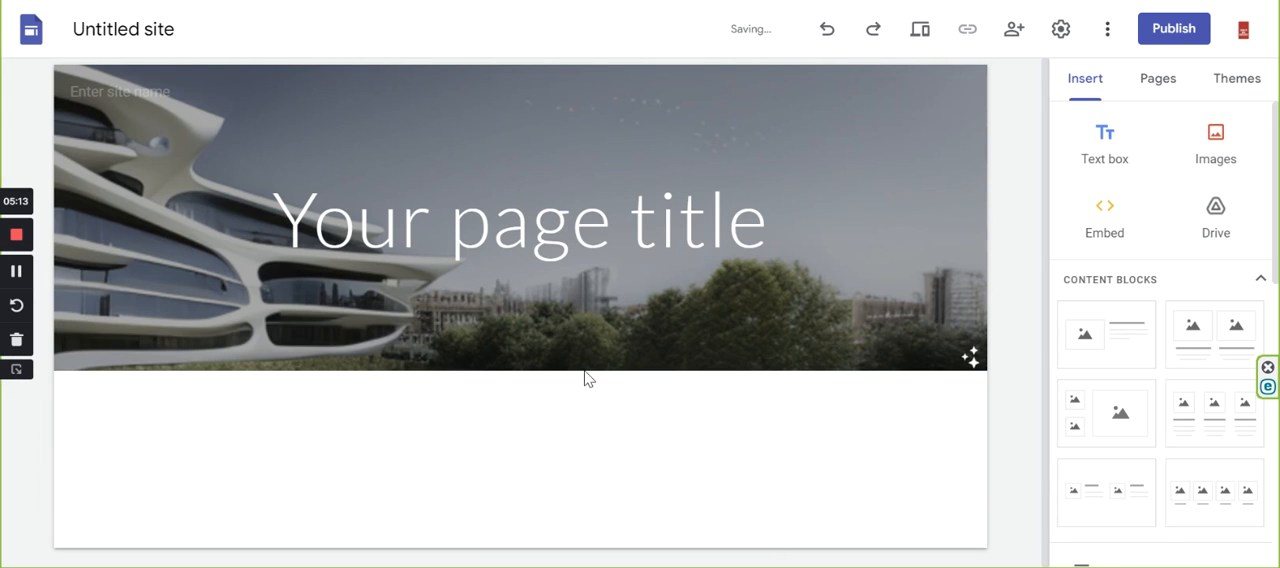
Set the homepage header type to Cover and check how the image fills the header.
mouse_move(259, 322)
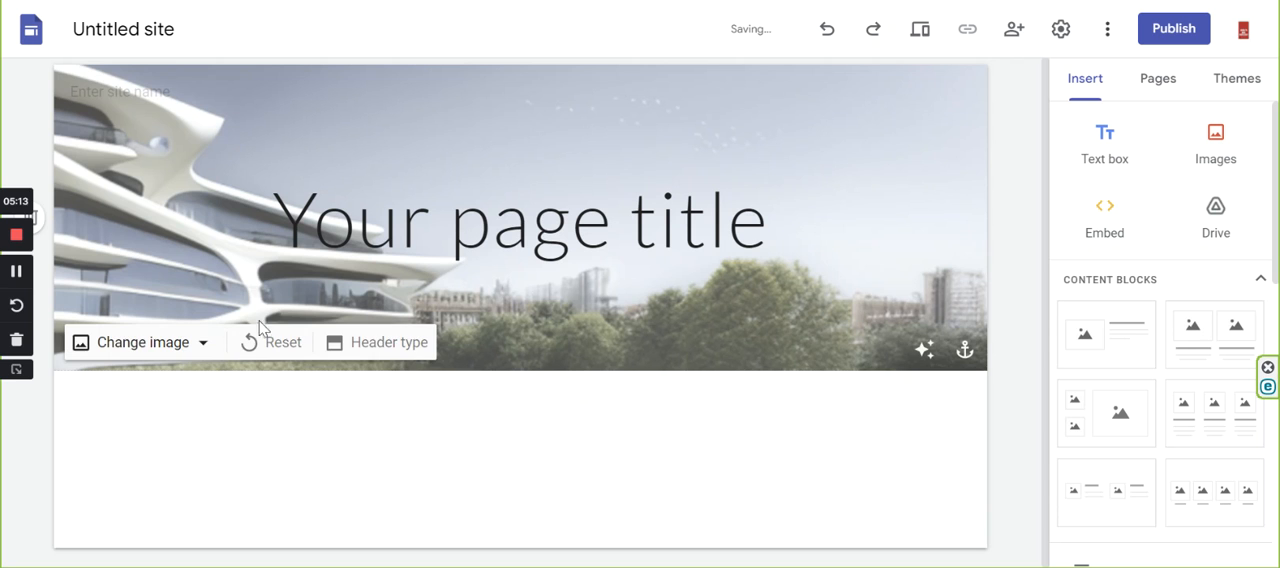
click(378, 345)
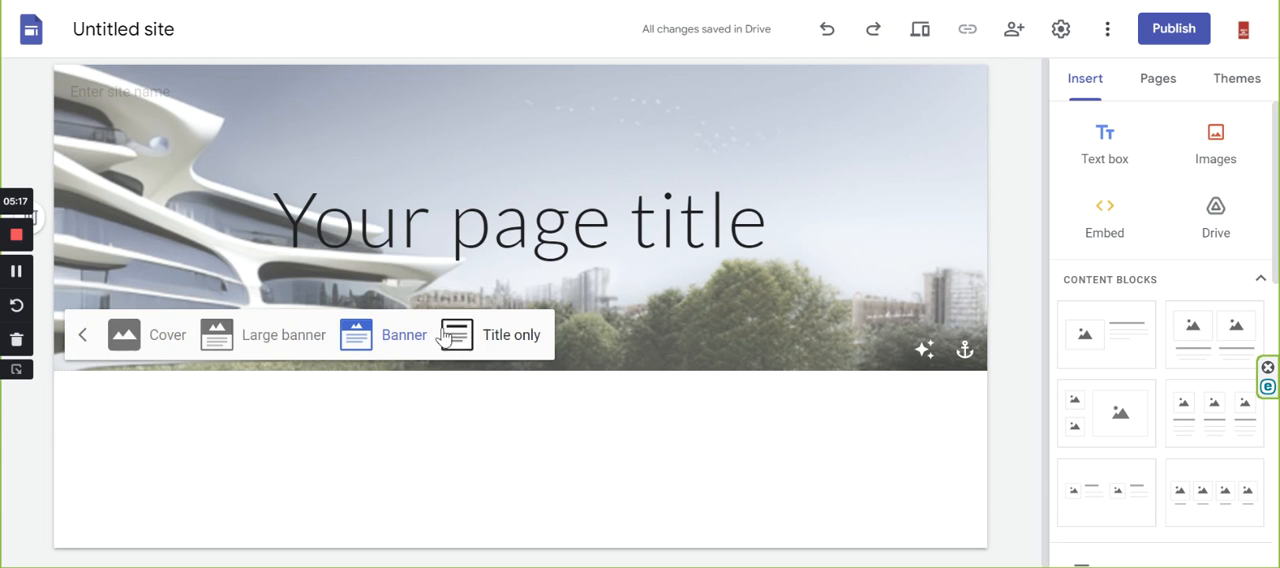
click(162, 340)
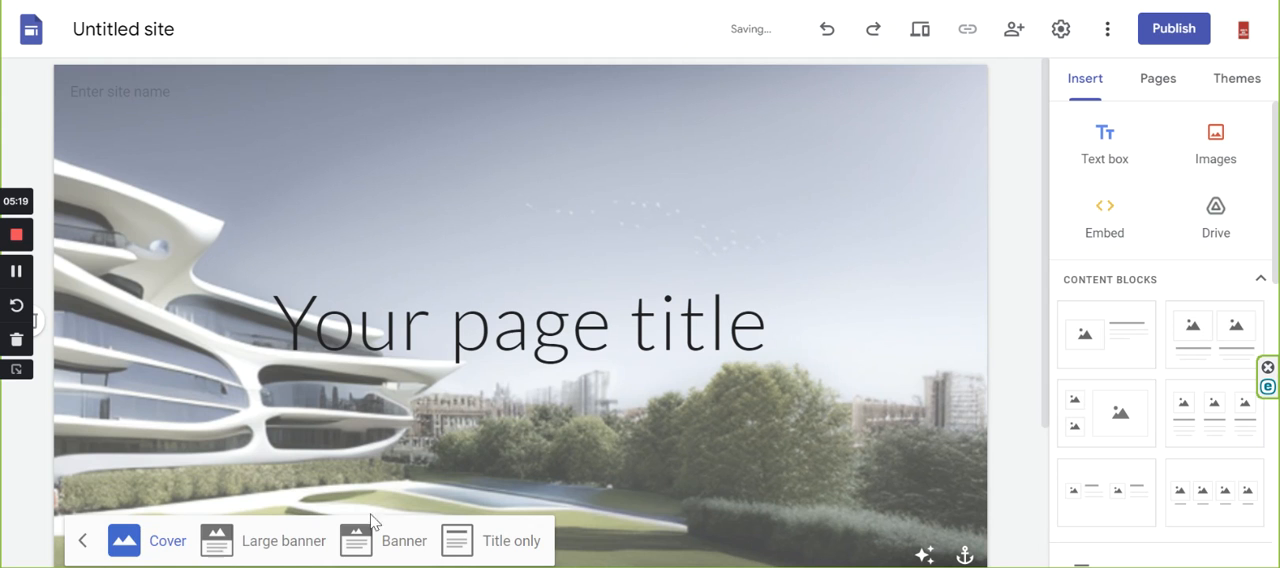
click(707, 460)
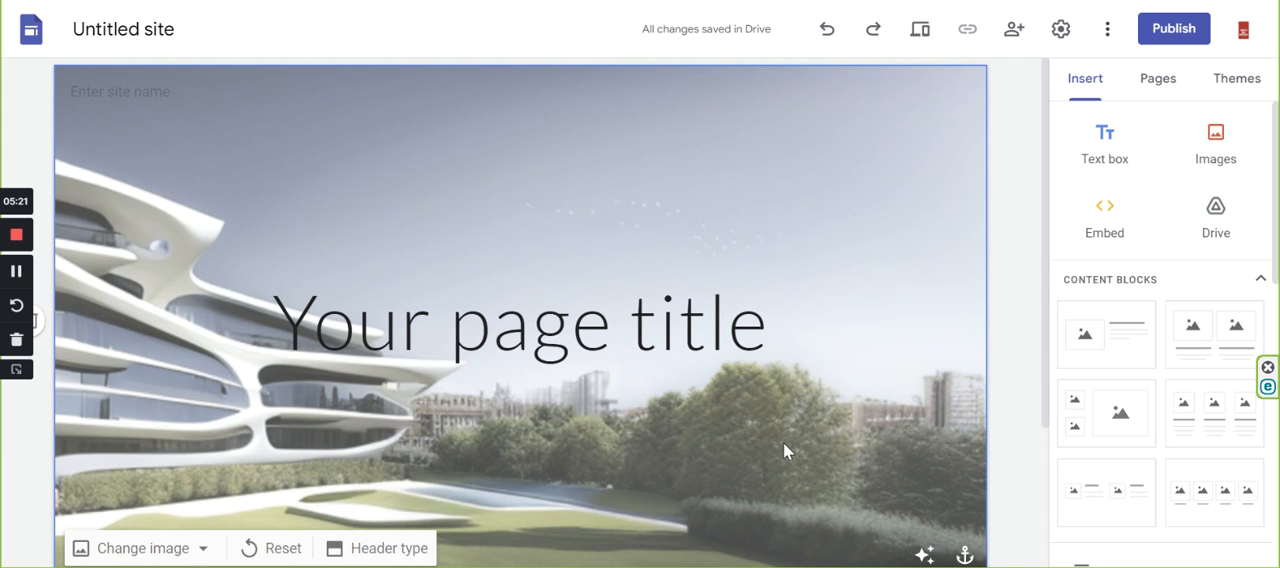
scroll(520, 448, down, 1)
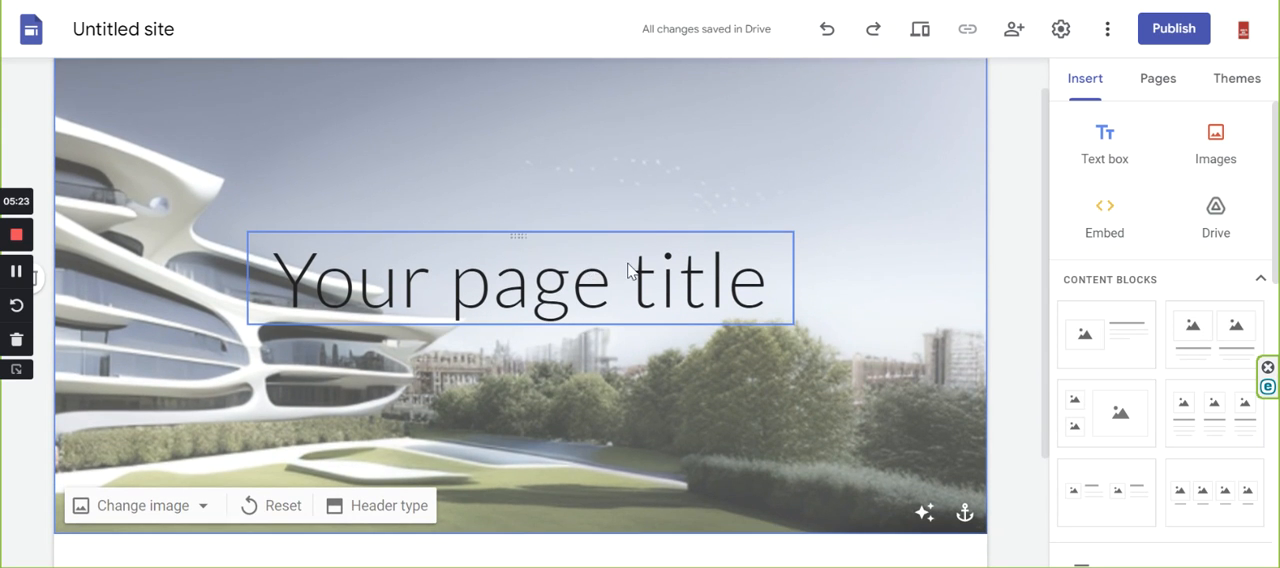
scroll(620, 265, down, 1)
scroll(650, 258, down, 1)
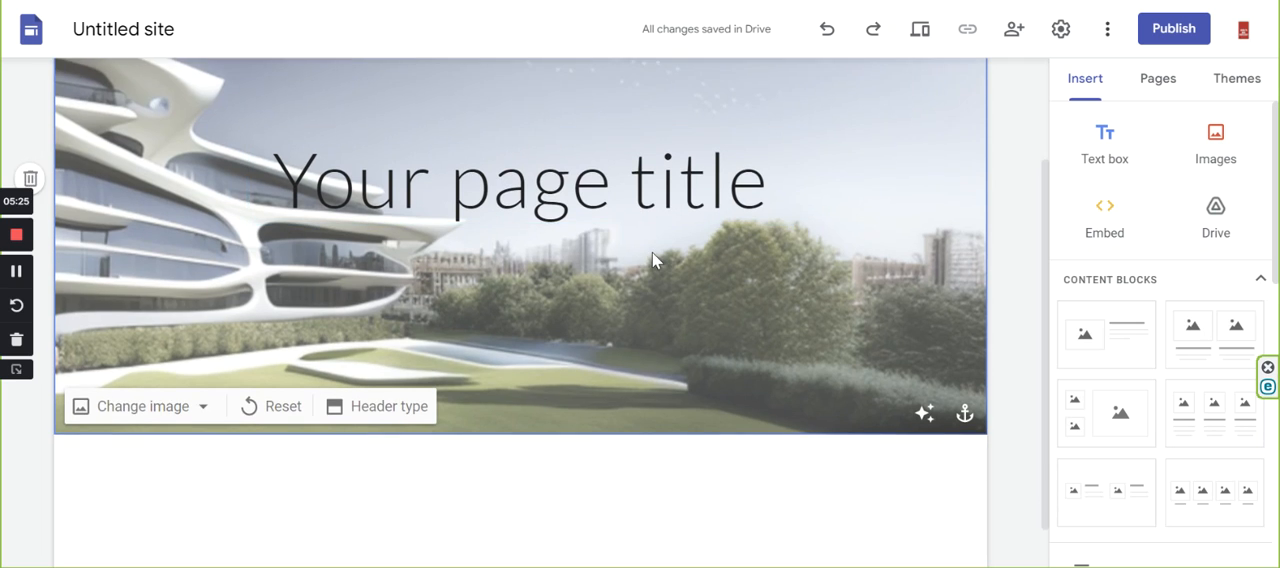
scroll(652, 258, down, 1)
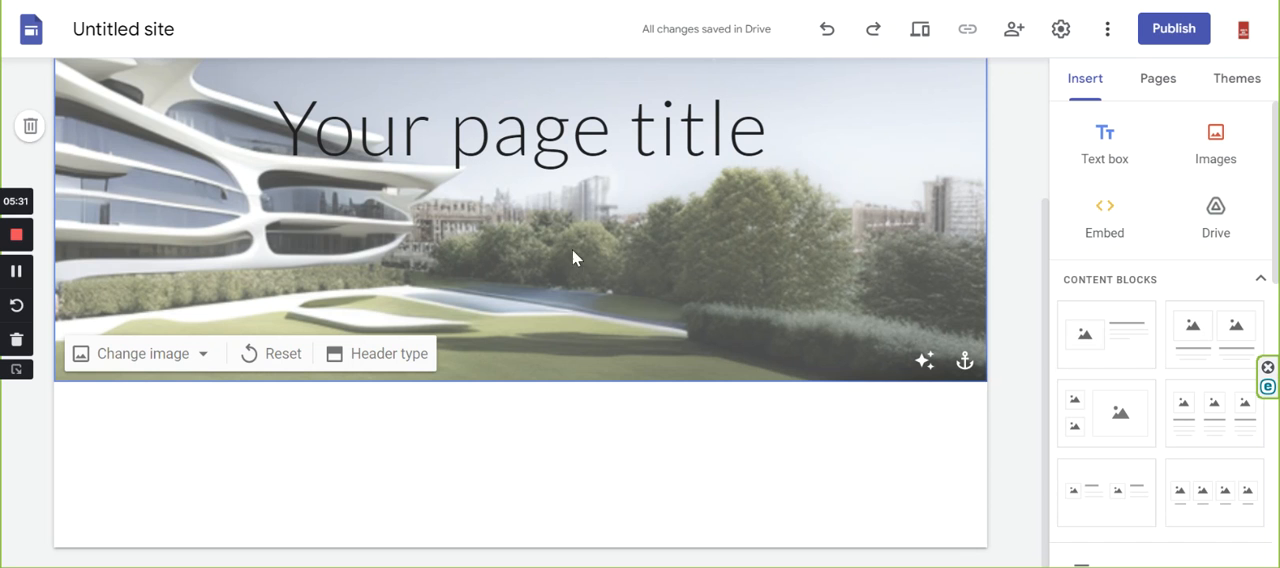
scroll(800, 295, up, 3)
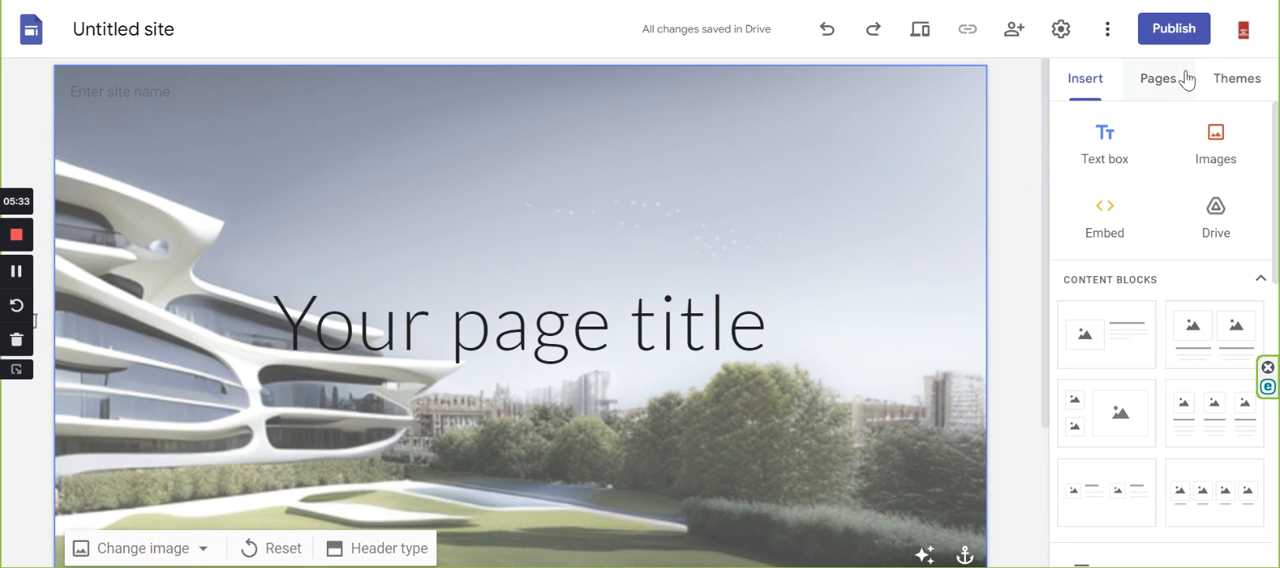
scroll(566, 294, down, 1)
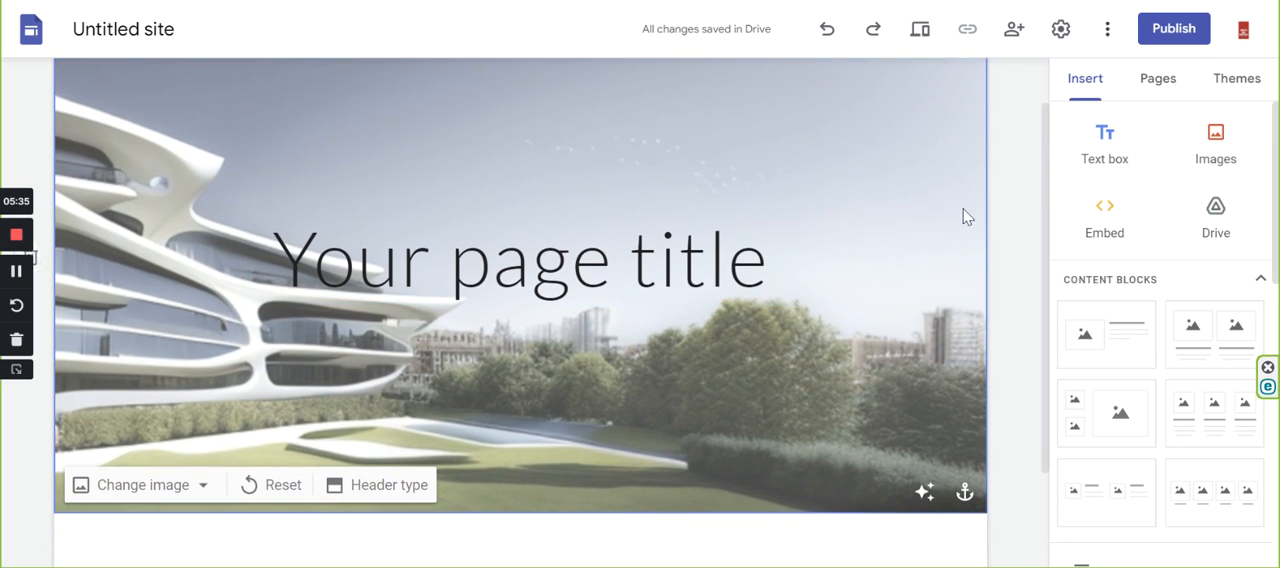
Add two new pages to the site named "About me" and "Work with me".
click(1158, 82)
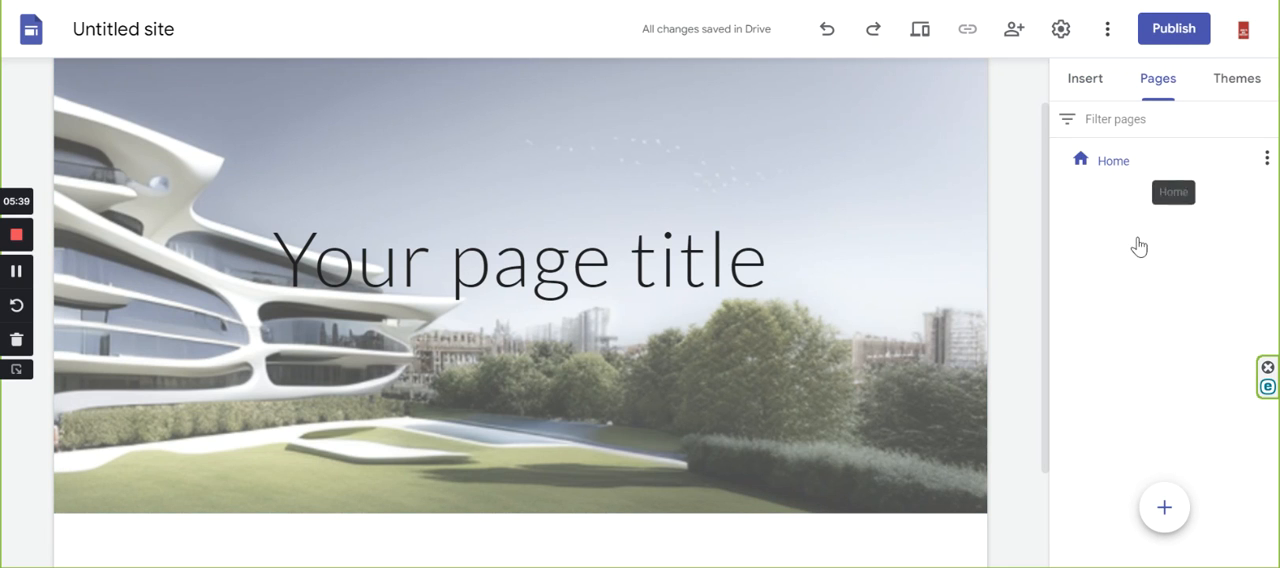
mouse_move(1178, 506)
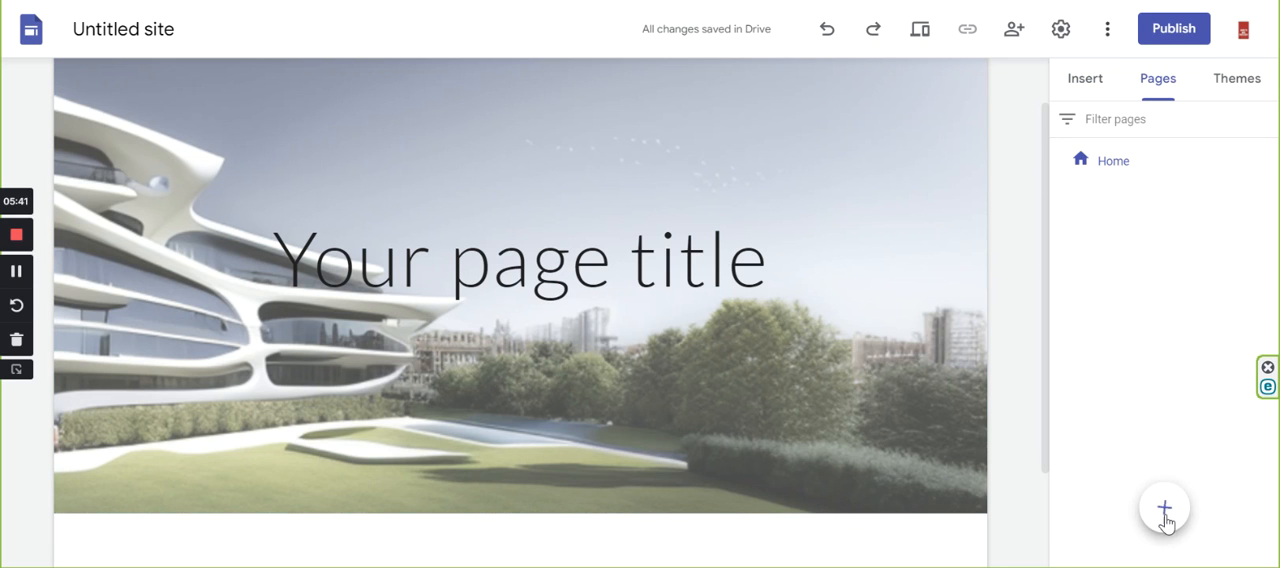
click(1170, 512)
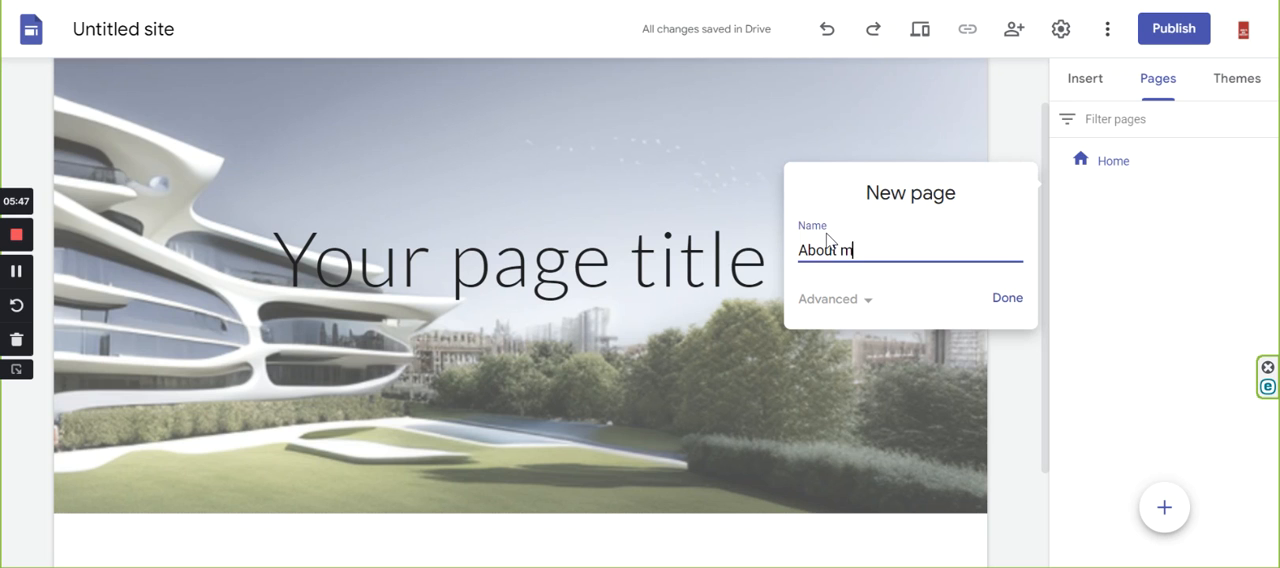
click(1012, 302)
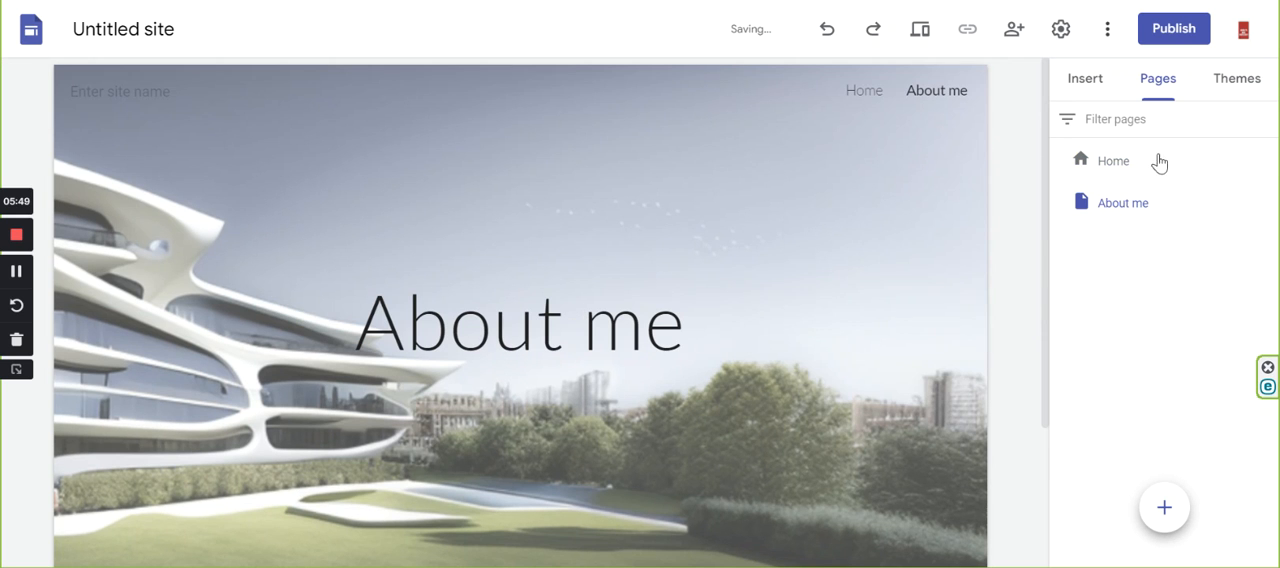
click(1164, 507)
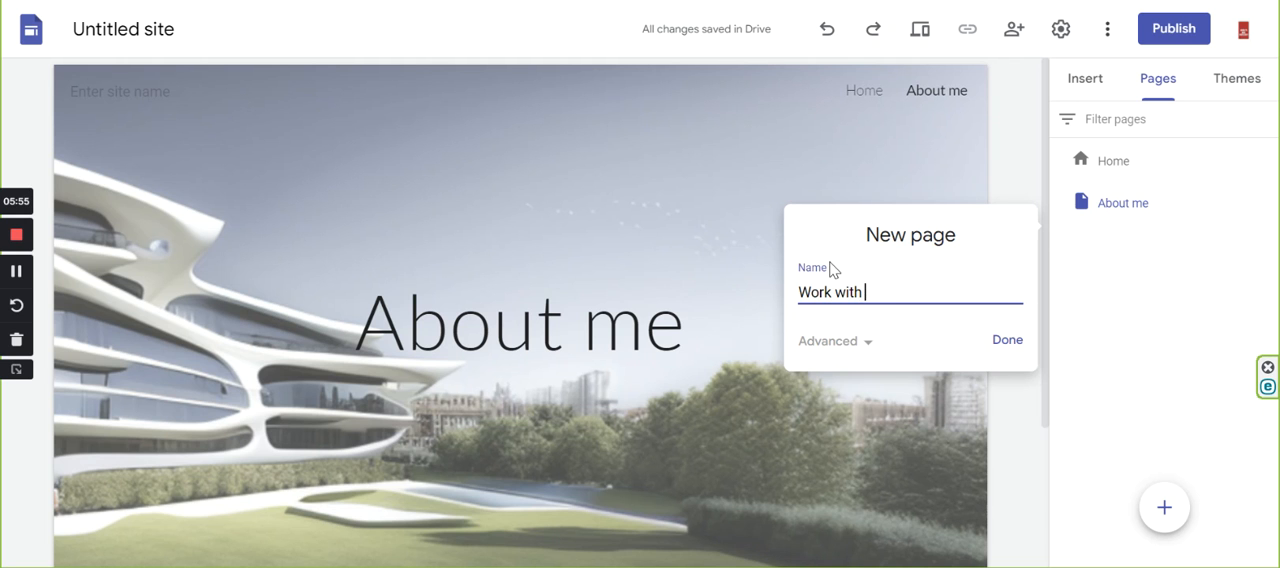
text(Work with me)
click(1005, 342)
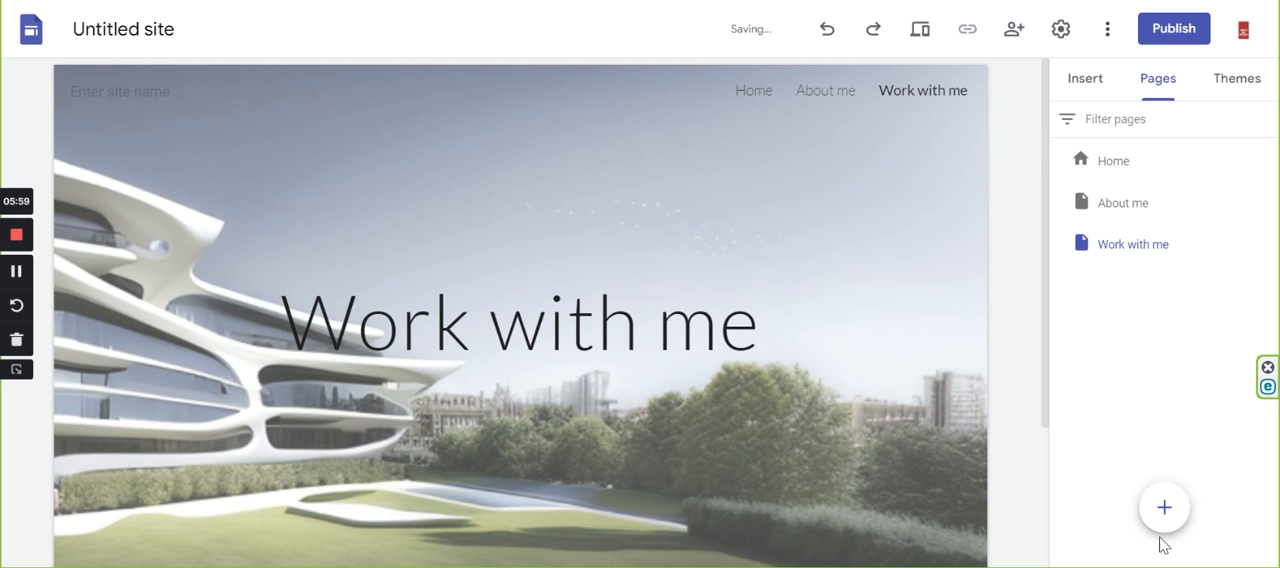
Add two more pages to the site named "My work" and "Terms & Conditions".
click(1164, 507)
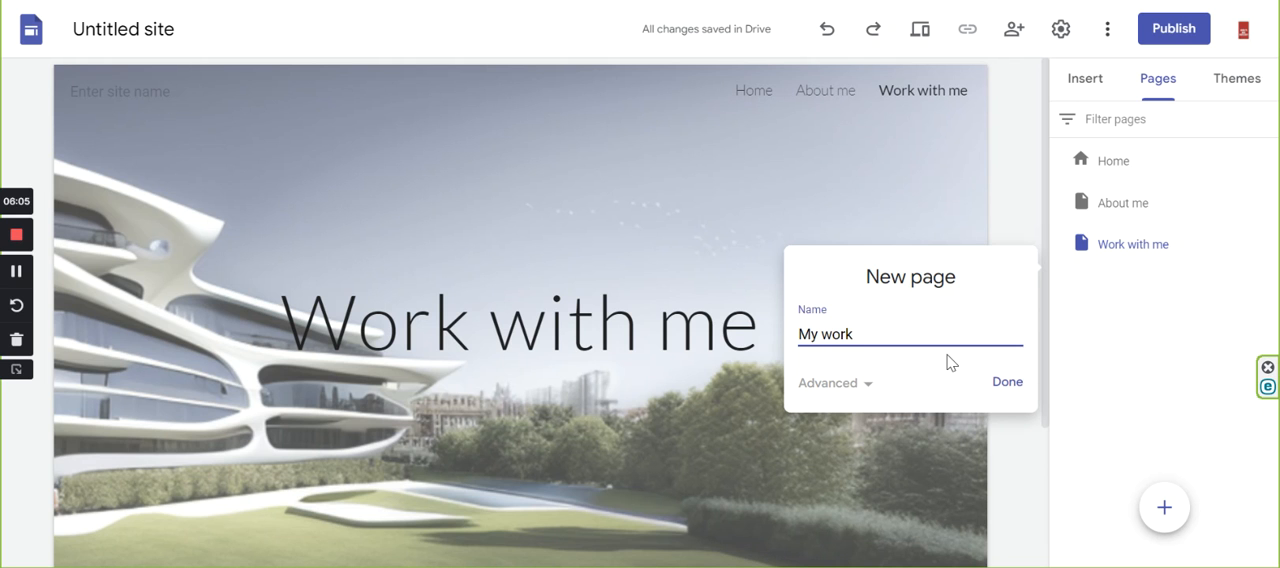
click(1003, 384)
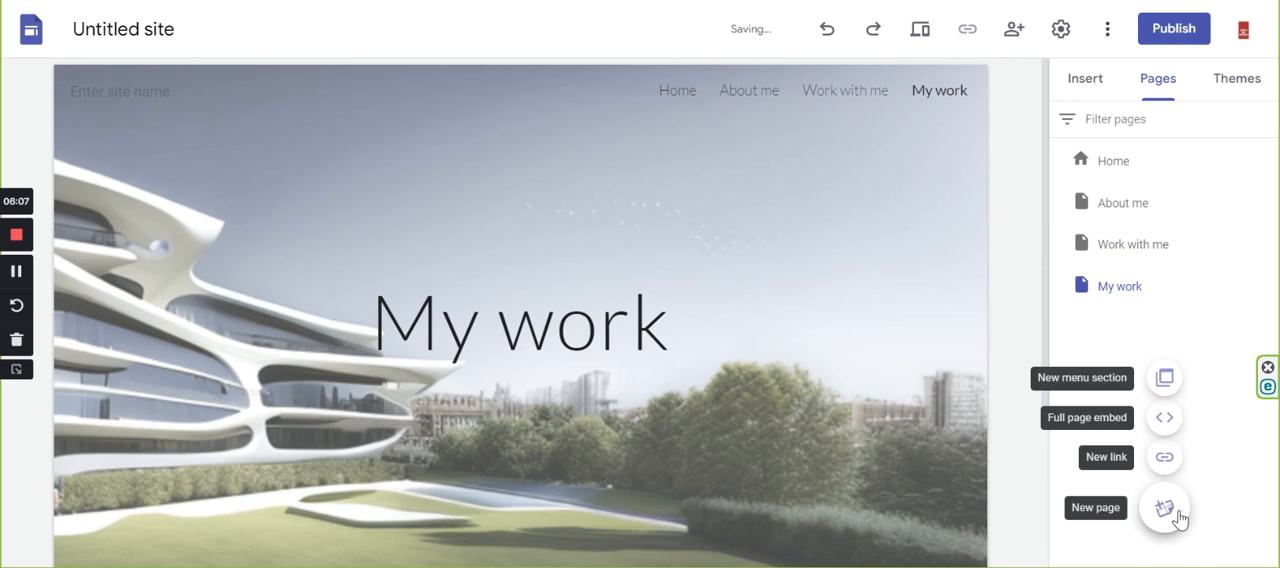
click(1164, 507)
text(Terms & Conditions)
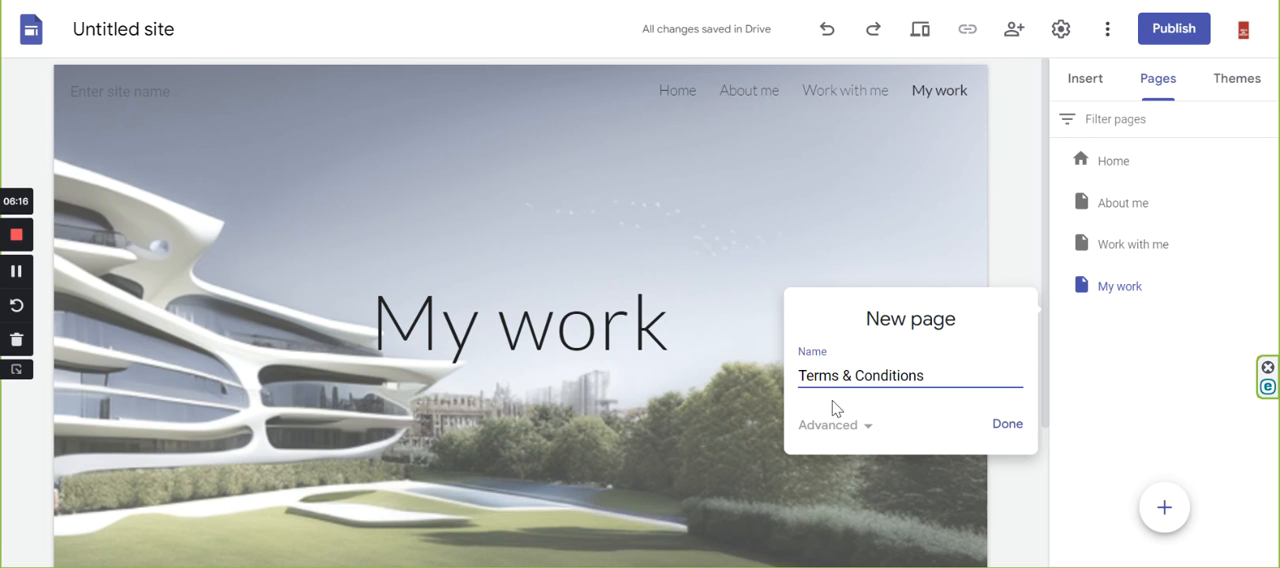
click(1017, 429)
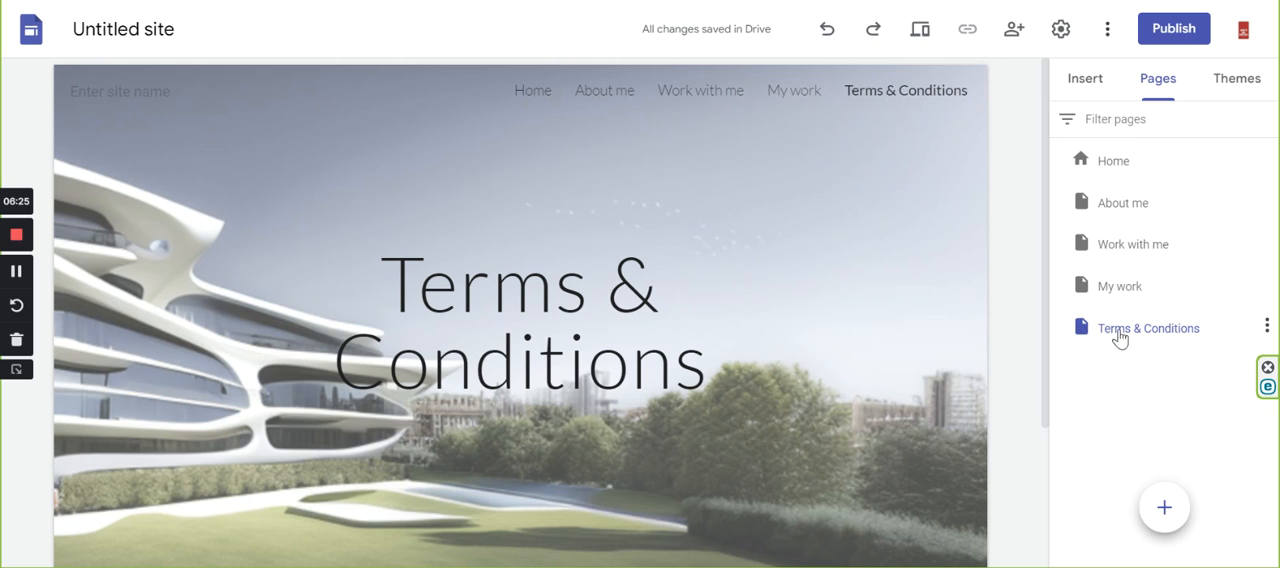
Return to the Home page and insert the content block with one image beside a heading and text below the header.
click(1104, 168)
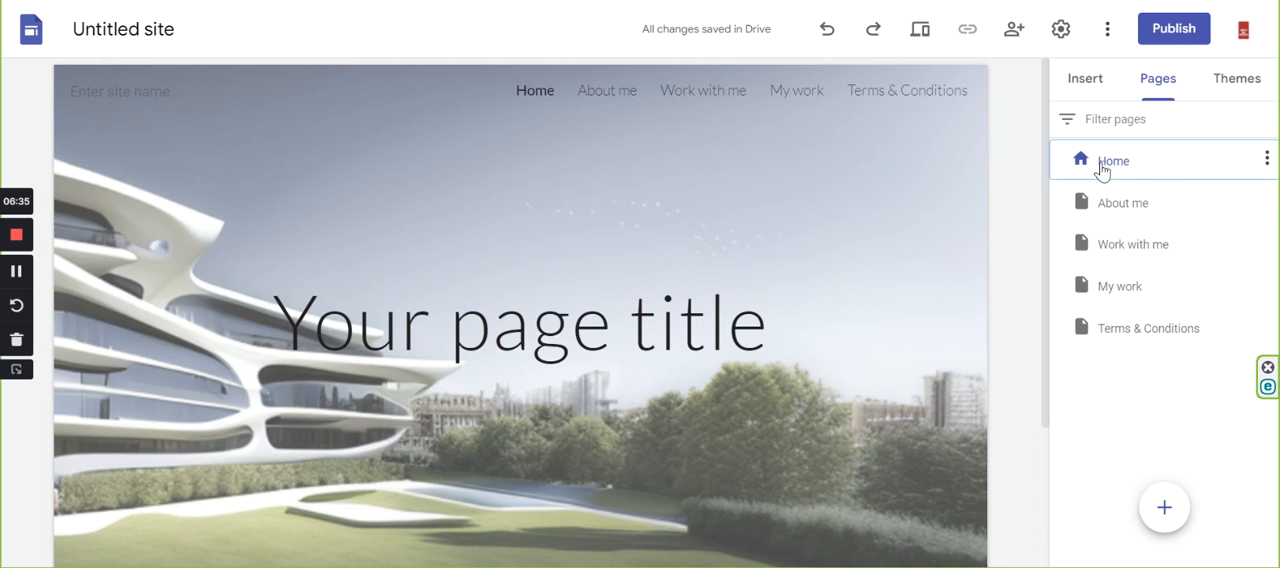
scroll(726, 264, down, 2)
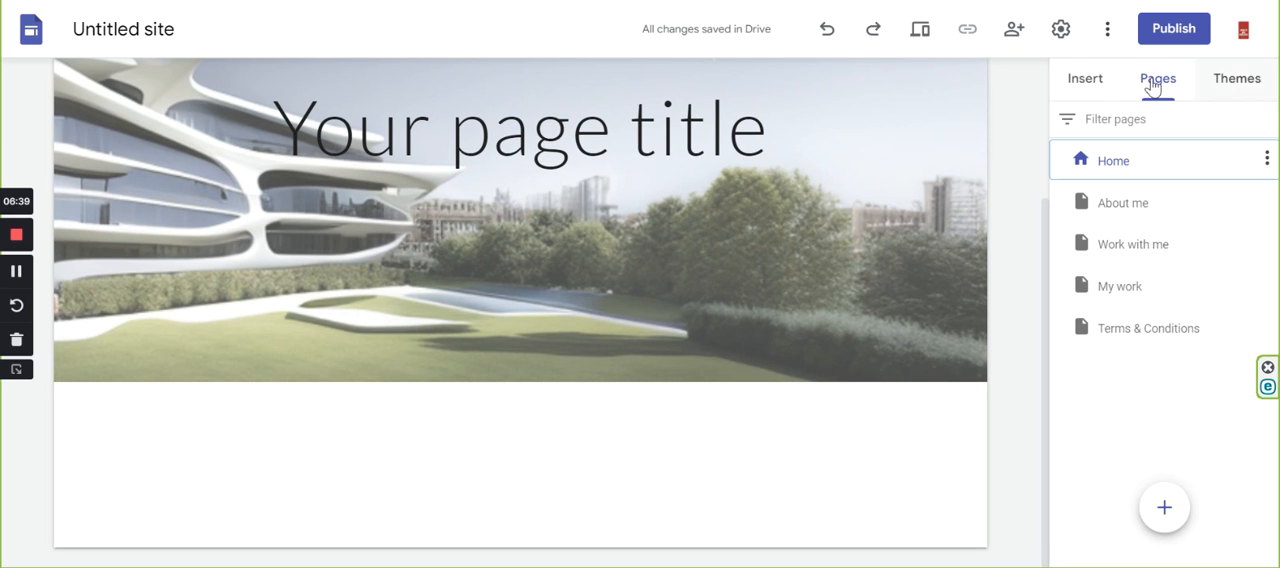
click(1094, 88)
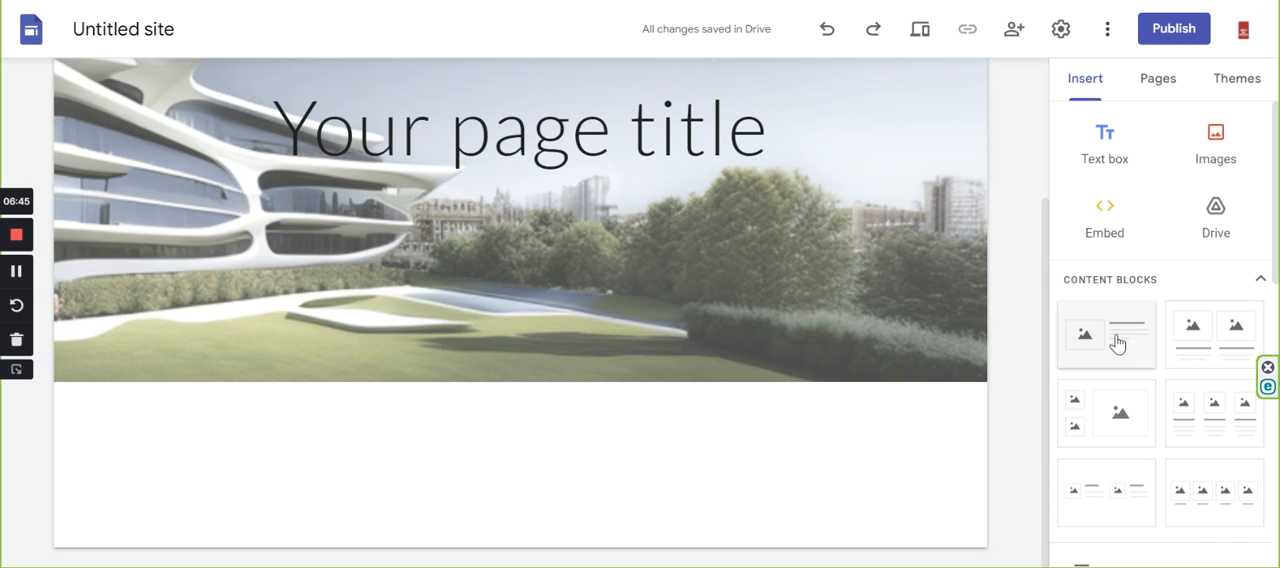
drag(1122, 337, 690, 425)
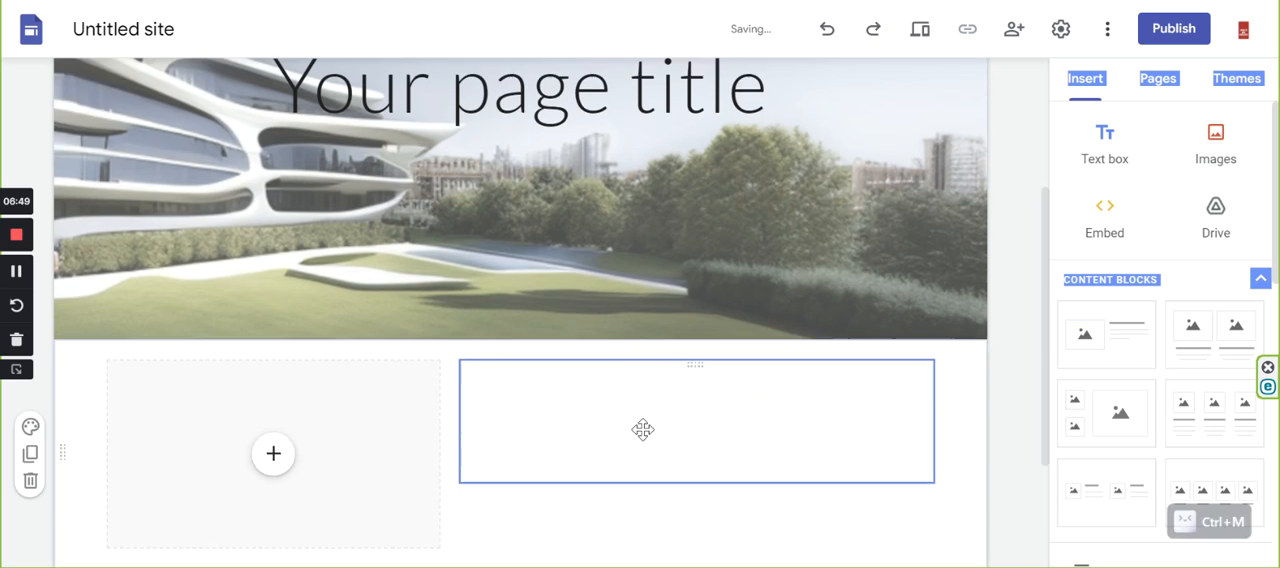
Delete the "Your page title" text box from the homepage header.
scroll(463, 307, up, 5)
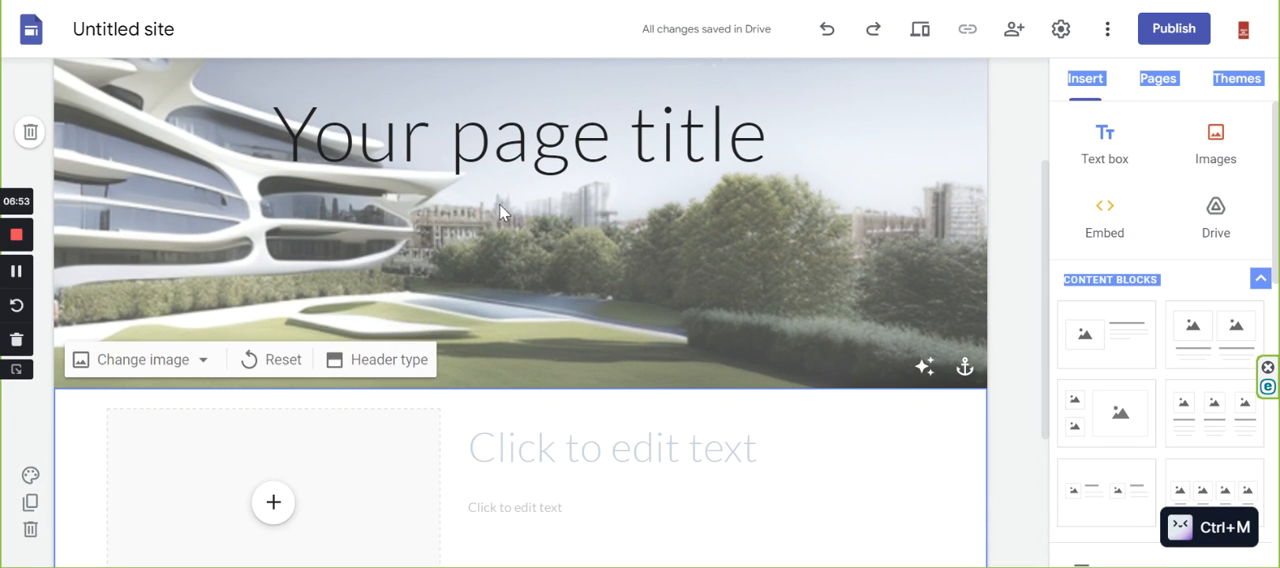
click(494, 125)
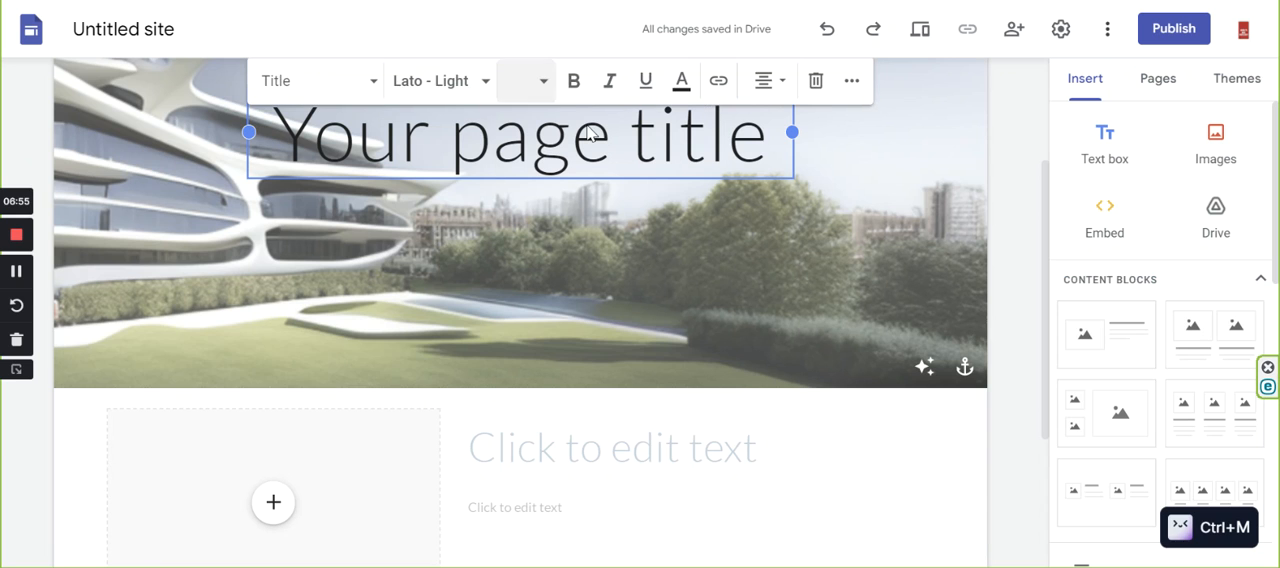
scroll(620, 140, up, 2)
click(820, 202)
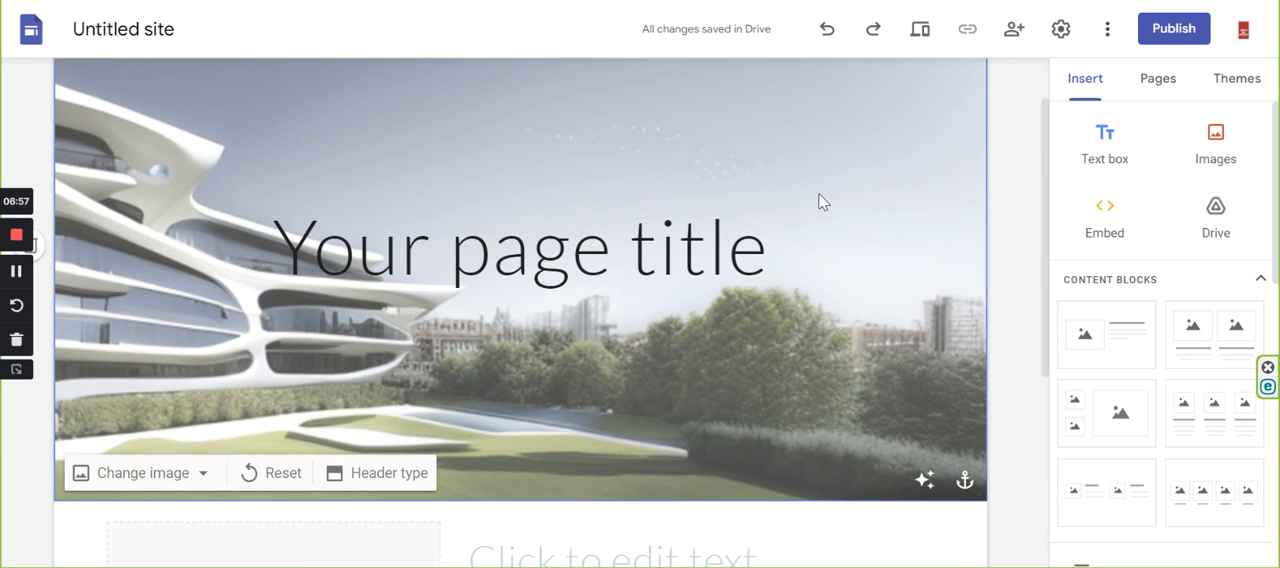
click(732, 209)
click(815, 171)
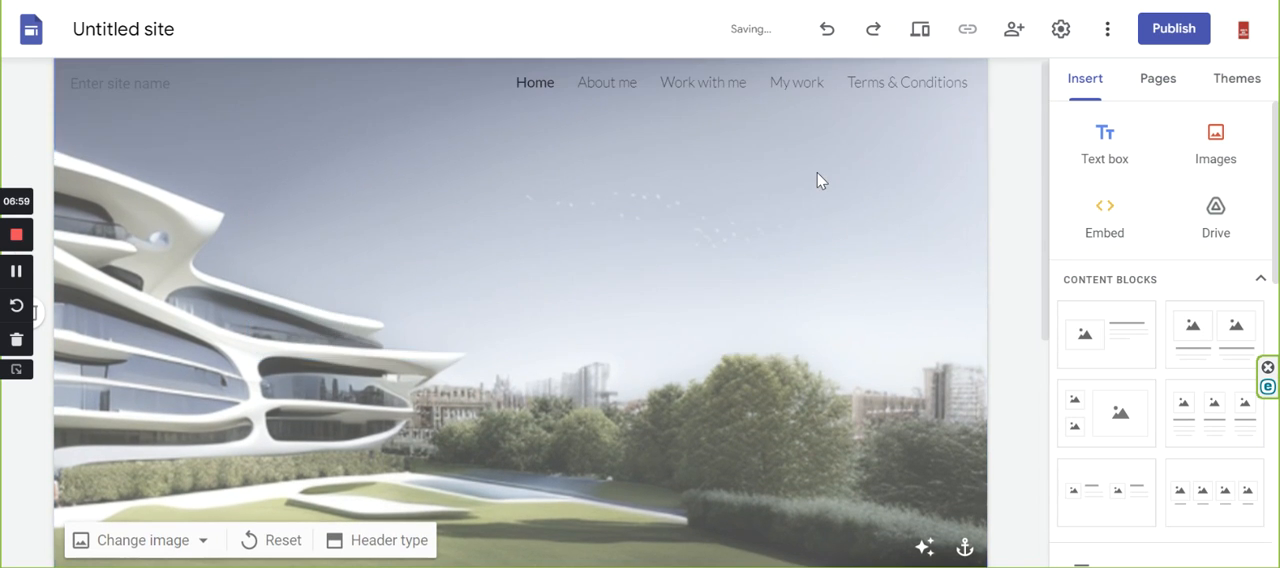
Move the content block's heading placeholder and image placeholder up into the homepage header.
scroll(560, 383, down, 3)
drag(562, 378, 692, 136)
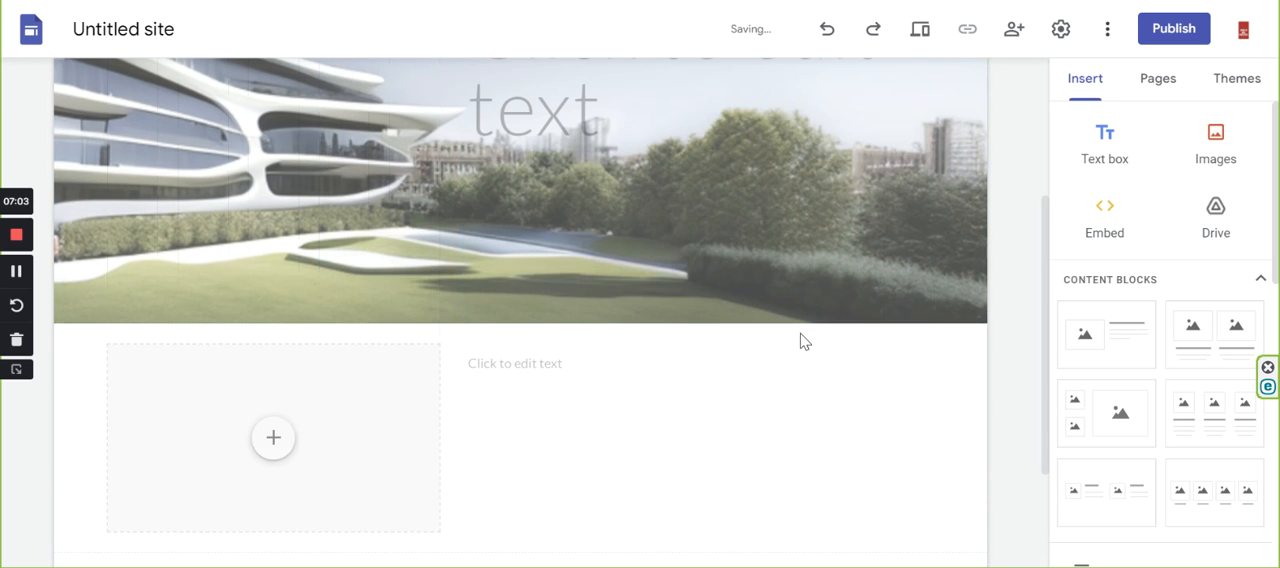
scroll(791, 347, down, 2)
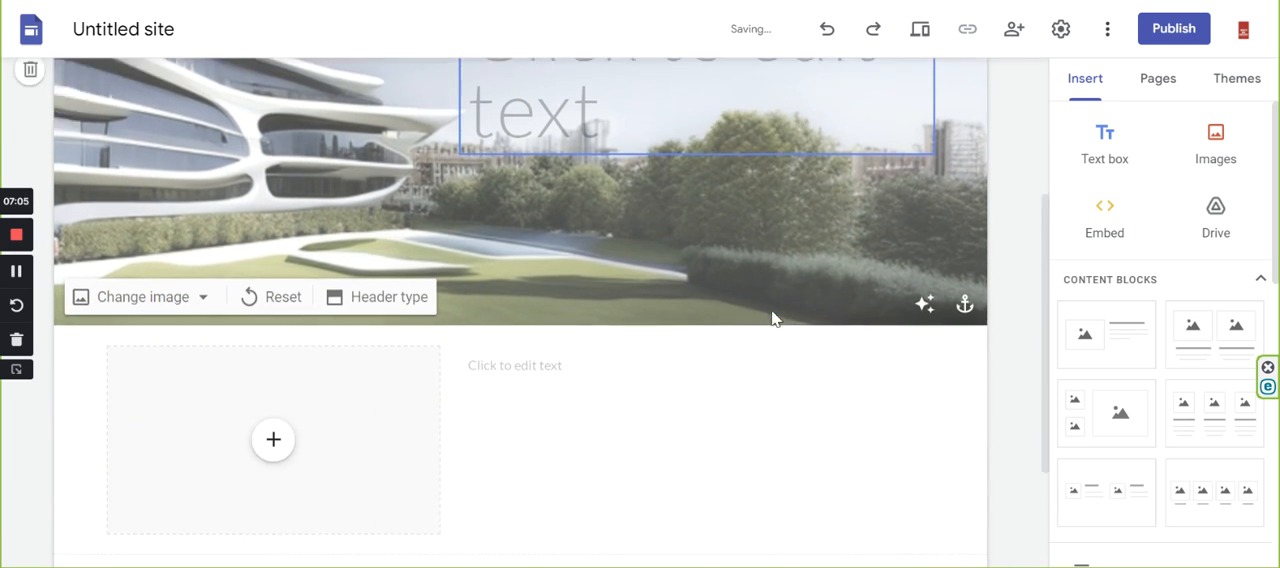
click(391, 317)
drag(386, 305, 240, 252)
Using the Towers header as reference, insert a "Tell me more" button linked to the My work page and place it under the header's heading.
scroll(555, 350, down, 5)
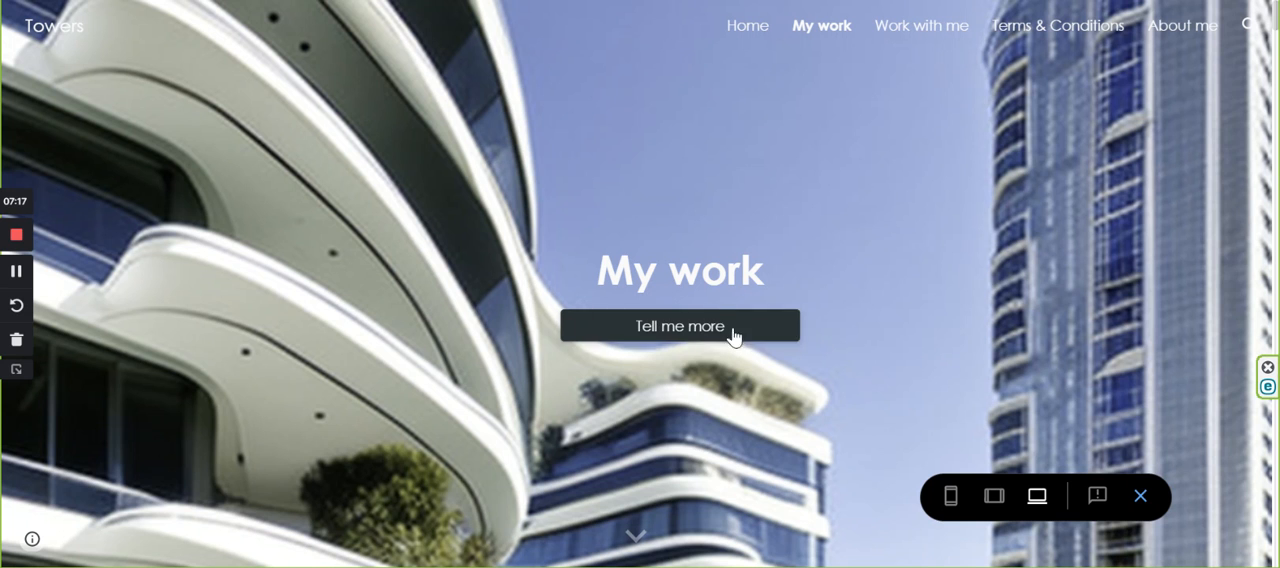
key(ctrl+Tab)
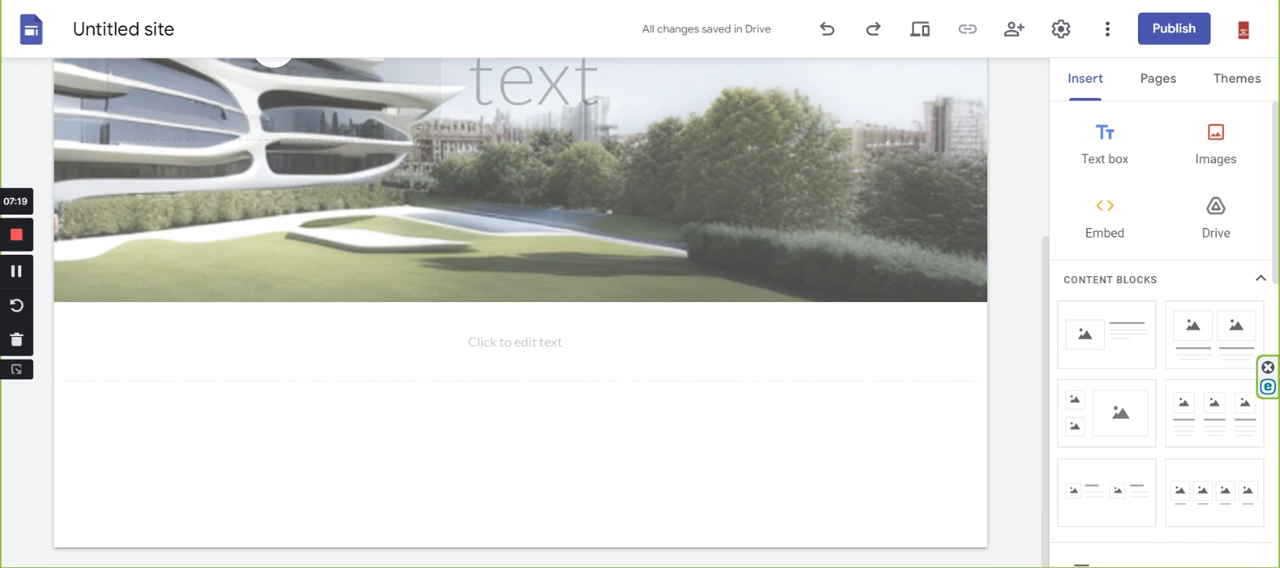
scroll(1149, 303, down, 3)
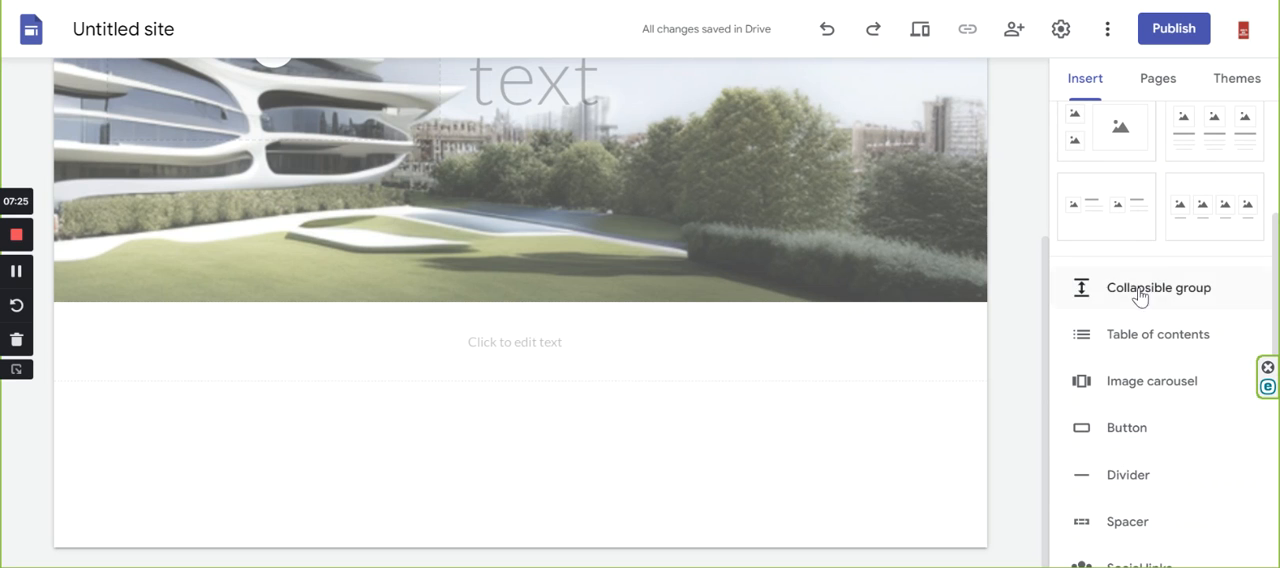
scroll(1138, 398, down, 1)
scroll(1136, 440, down, 1)
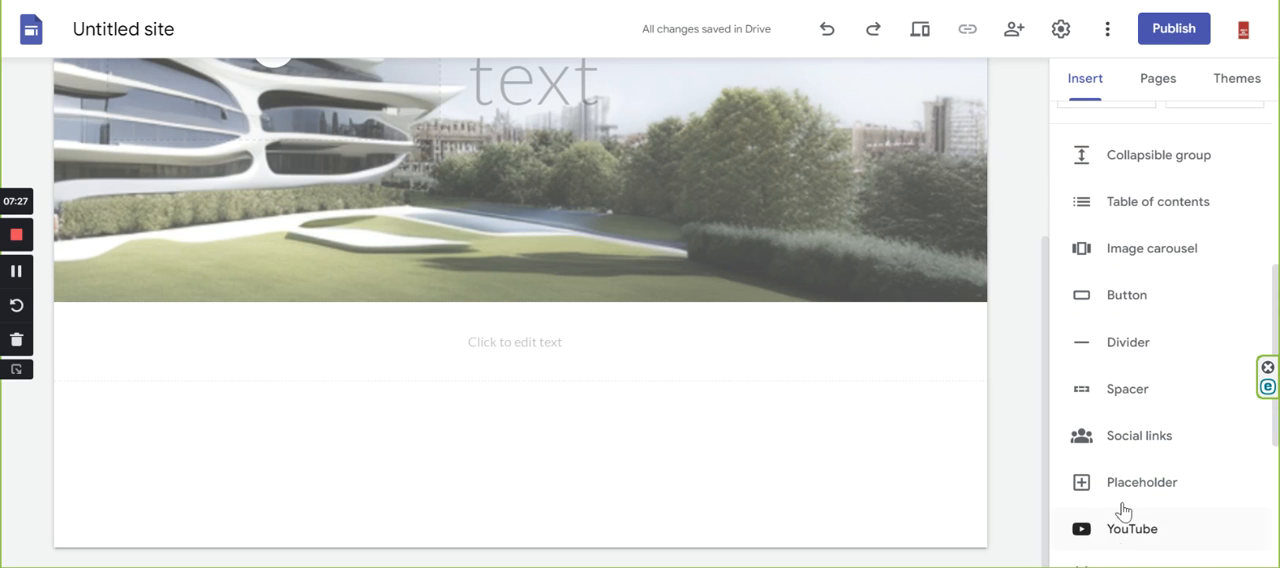
click(1128, 296)
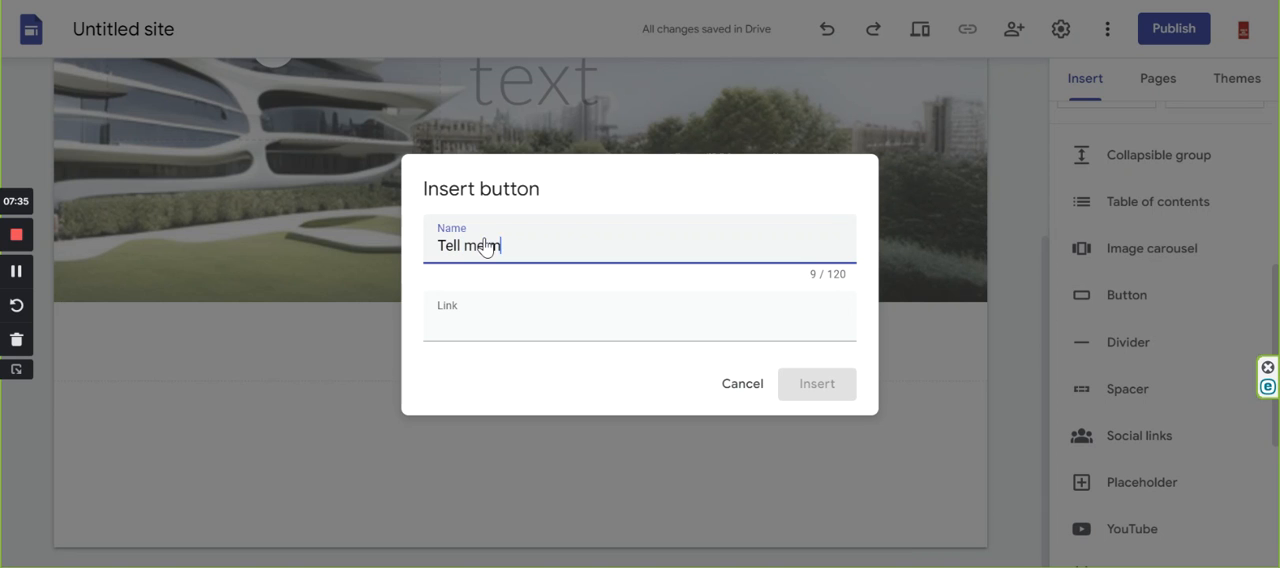
click(448, 330)
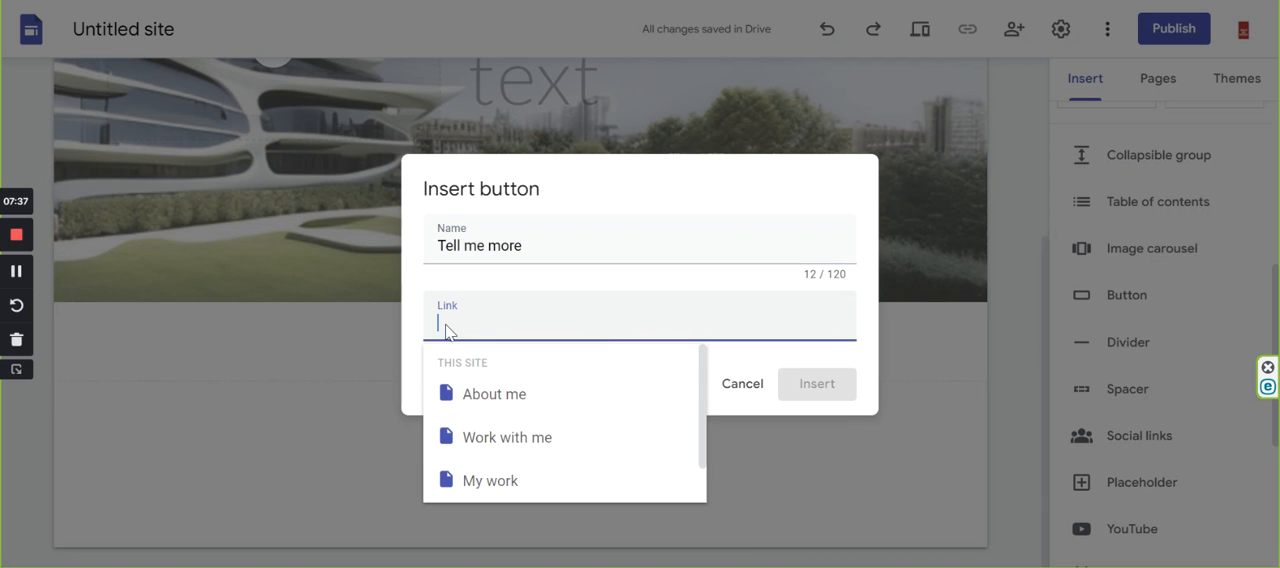
click(510, 484)
click(814, 389)
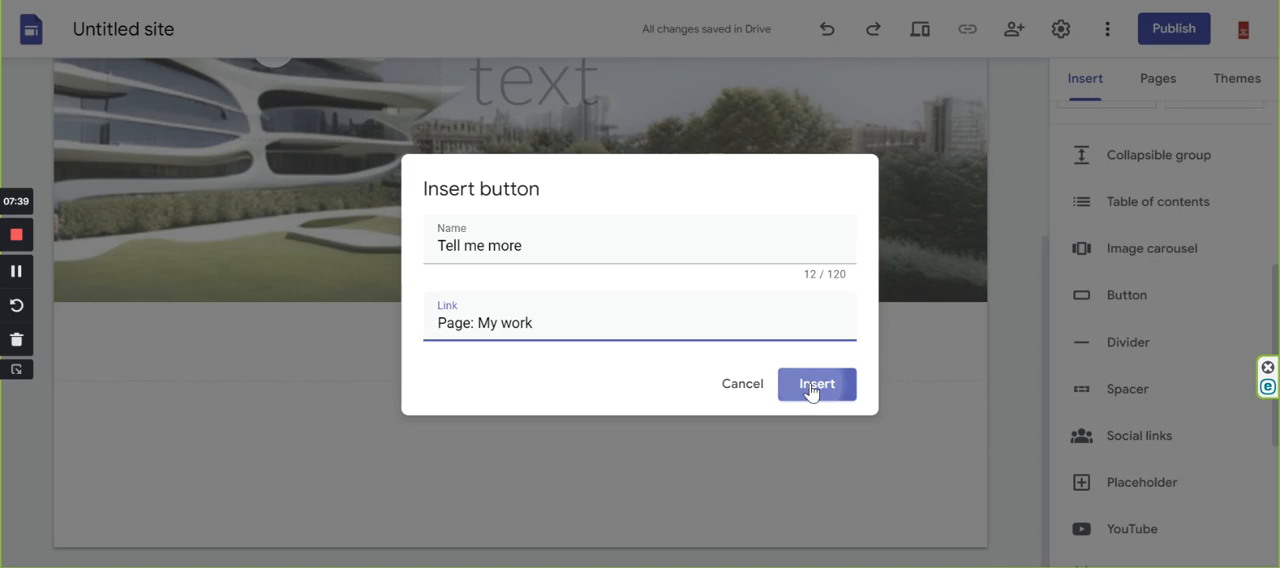
drag(162, 343, 709, 470)
scroll(777, 482, down, 1)
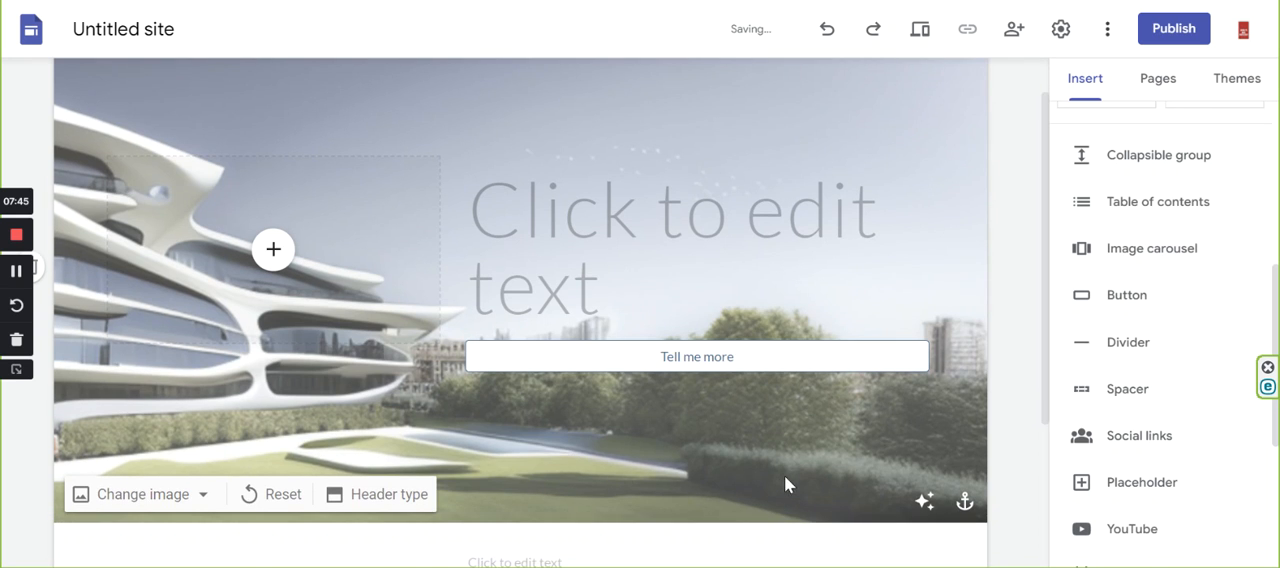
Check the Towers My work page's layout and delete the leftover text placeholder below the homepage header.
scroll(815, 440, down, 3)
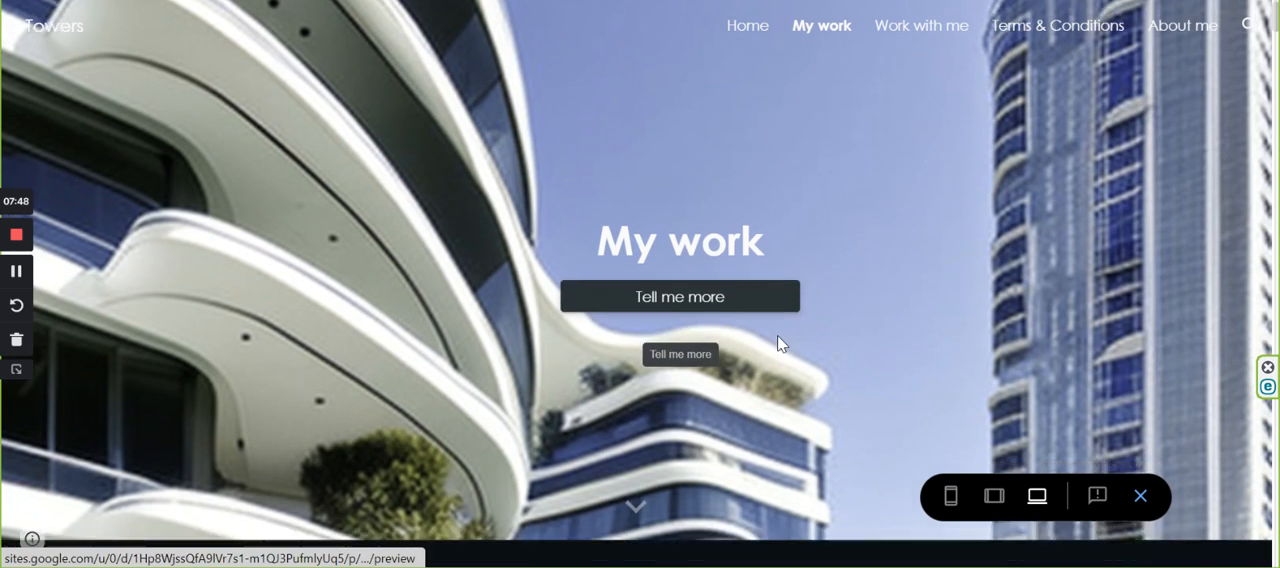
scroll(778, 336, down, 5)
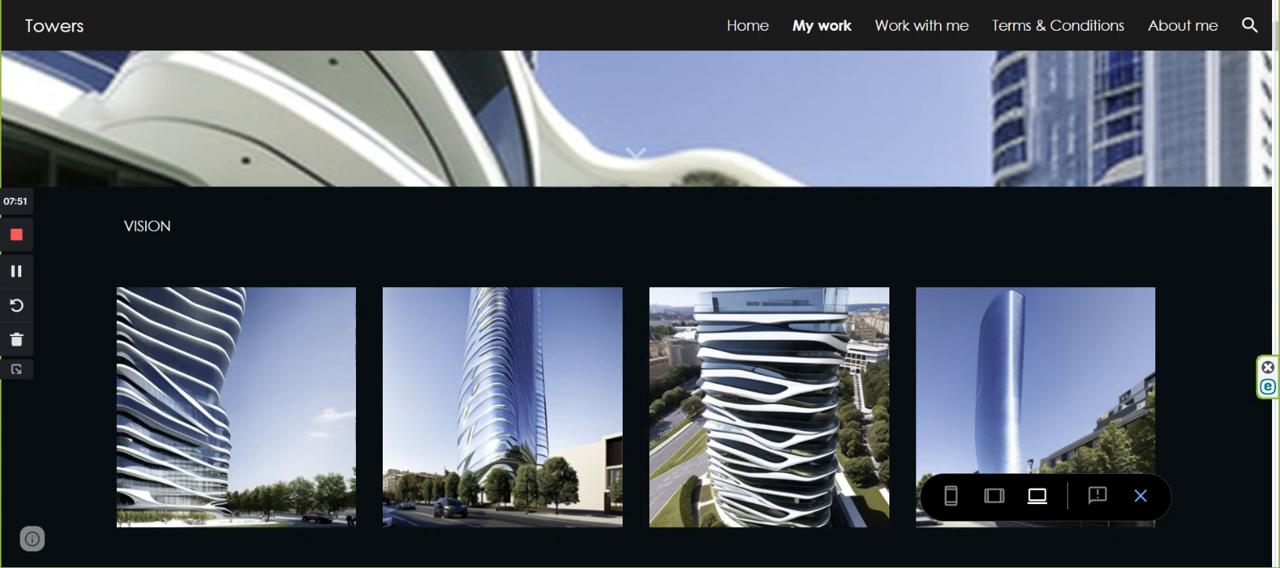
key(ctrl+Tab)
scroll(668, 394, down, 1)
click(505, 364)
click(521, 348)
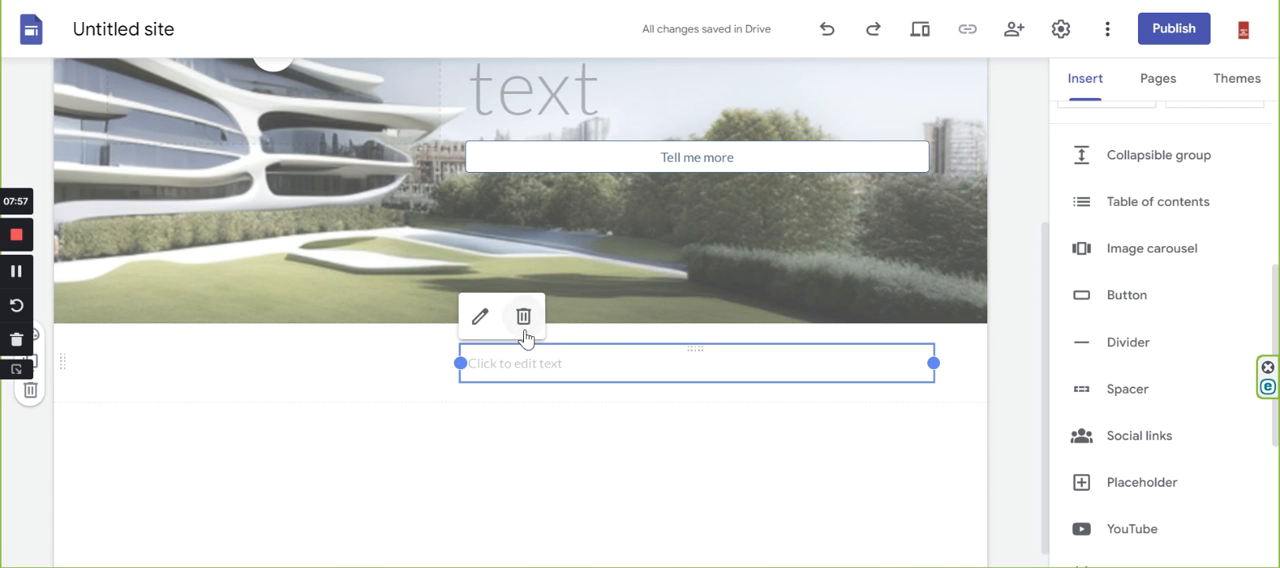
click(523, 316)
Add a text box reading "Vision" below the homepage header and give it the Heading style.
scroll(840, 410, down, 3)
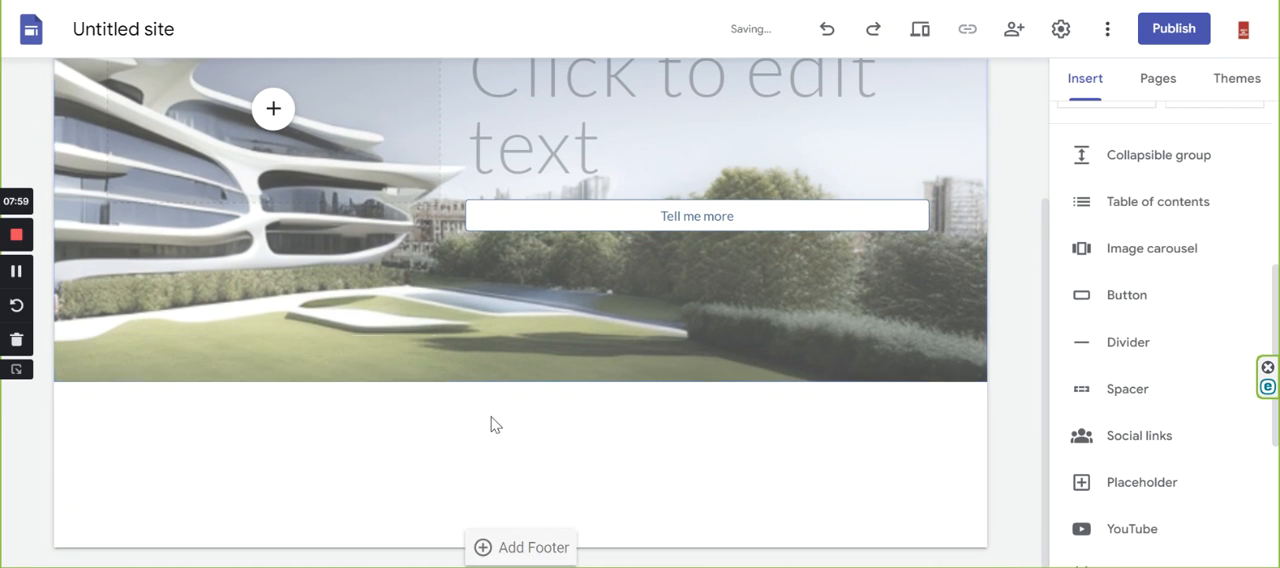
scroll(1074, 200, up, 4)
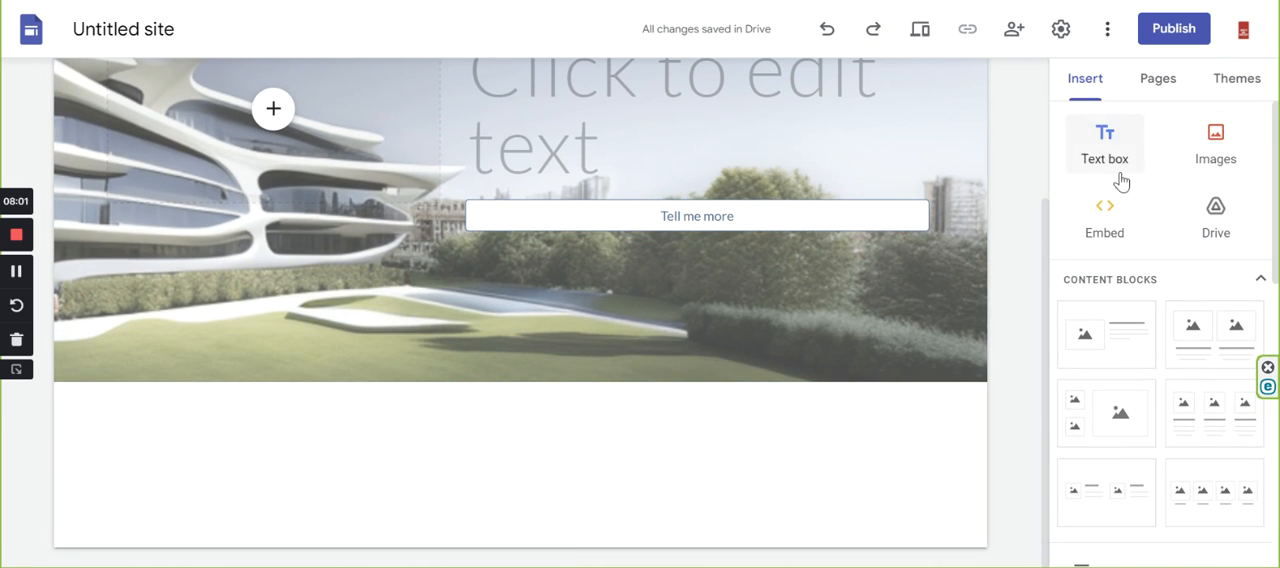
click(1110, 145)
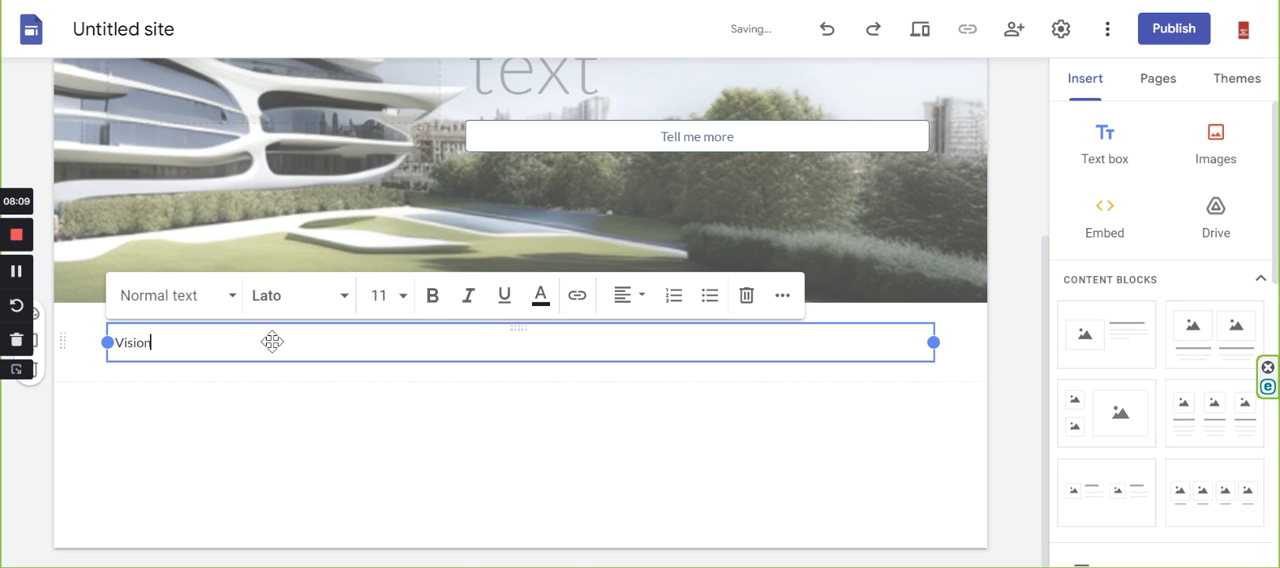
drag(160, 346, 129, 344)
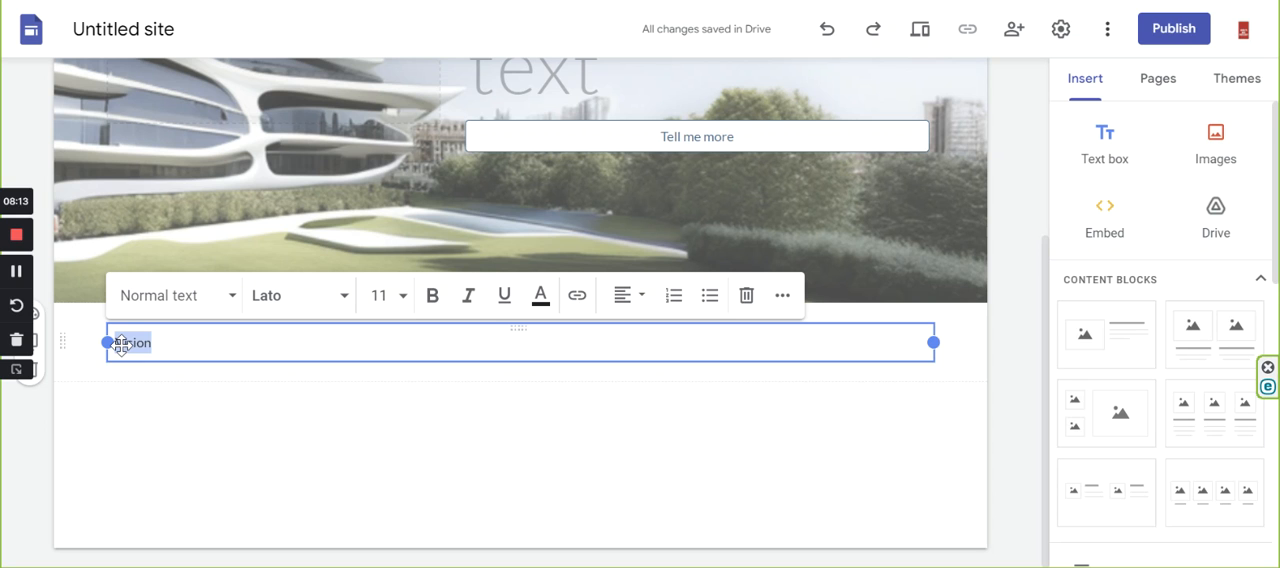
click(236, 300)
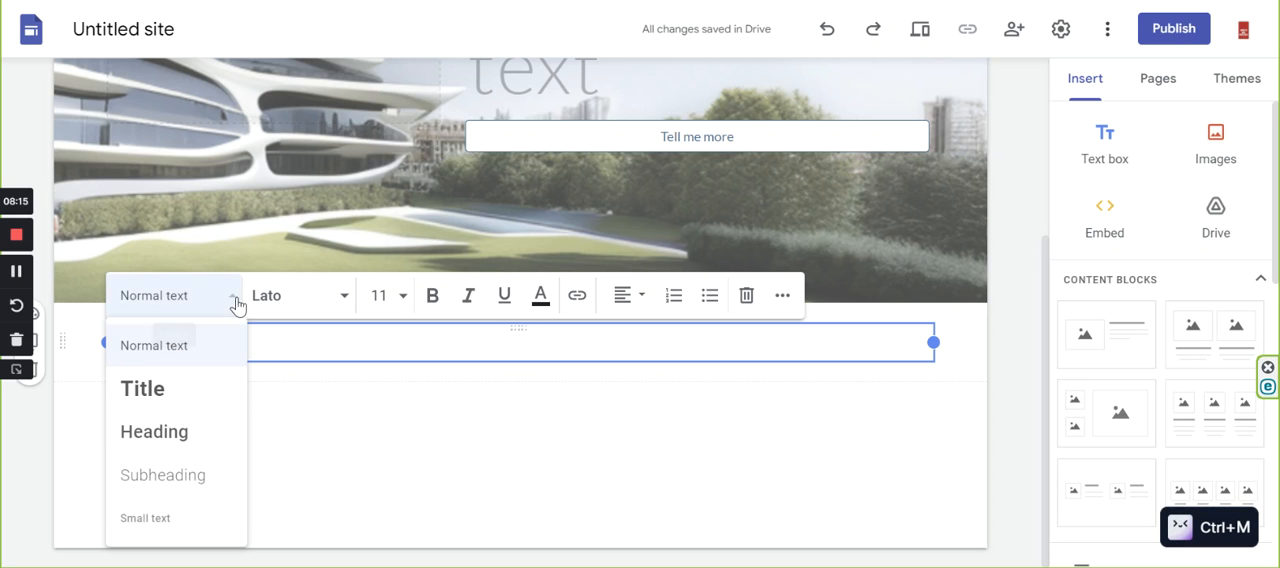
click(160, 436)
click(513, 457)
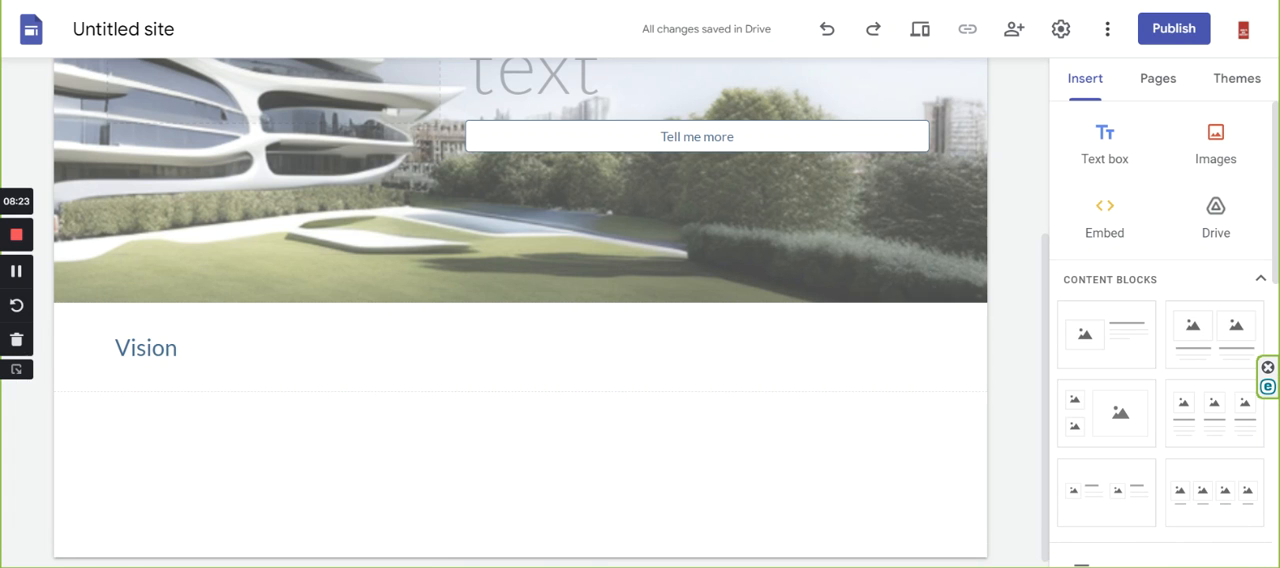
Using the Towers image row as reference, insert the content block with four captioned images below the Vision heading.
key(ctrl+Tab)
scroll(785, 313, down, 1)
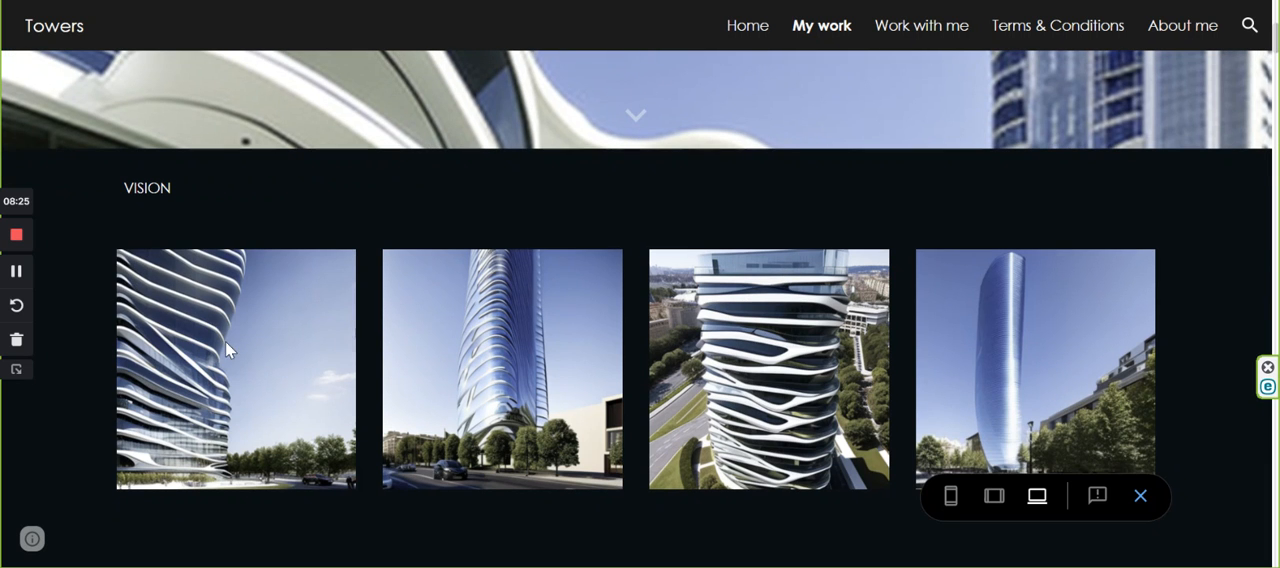
click(310, 1)
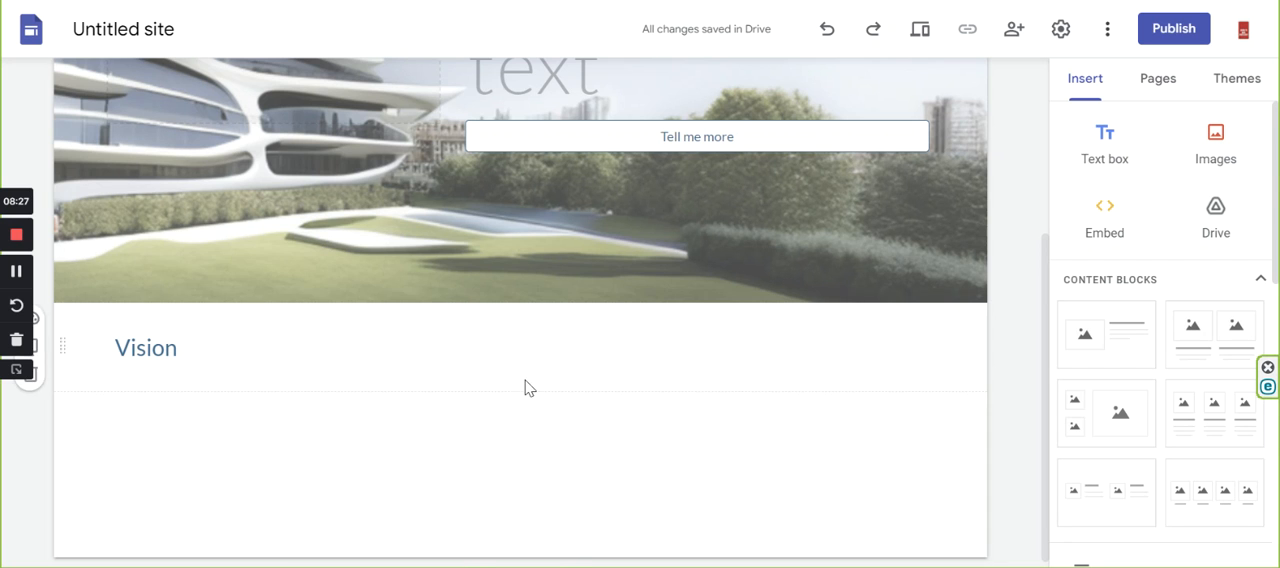
scroll(438, 434, down, 1)
scroll(1165, 430, down, 3)
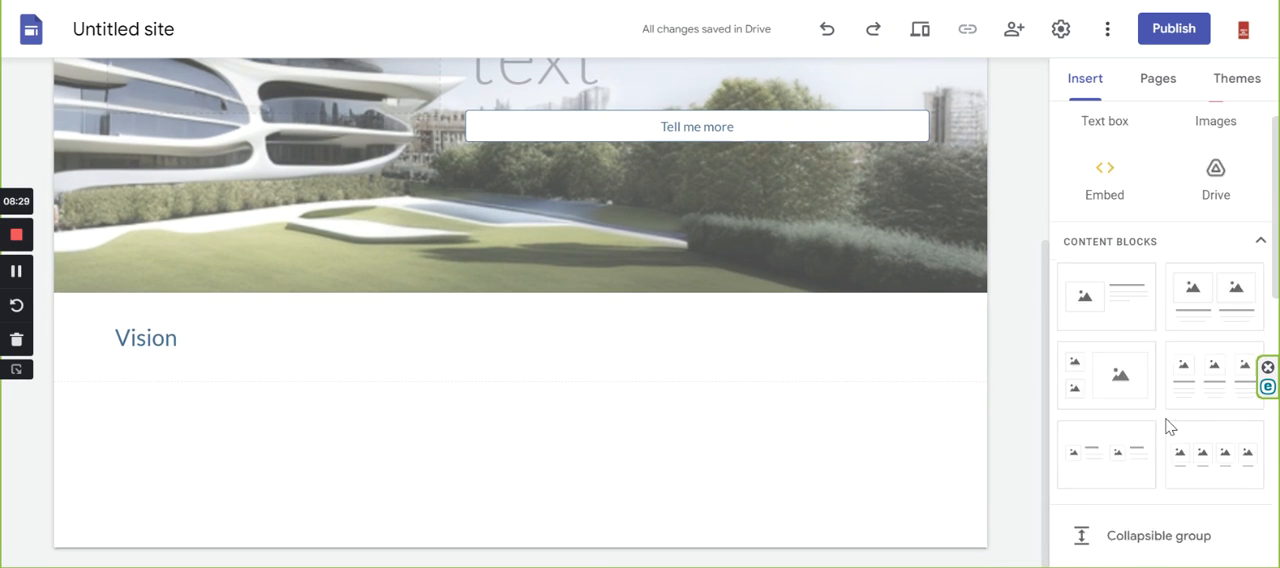
drag(1207, 360, 572, 440)
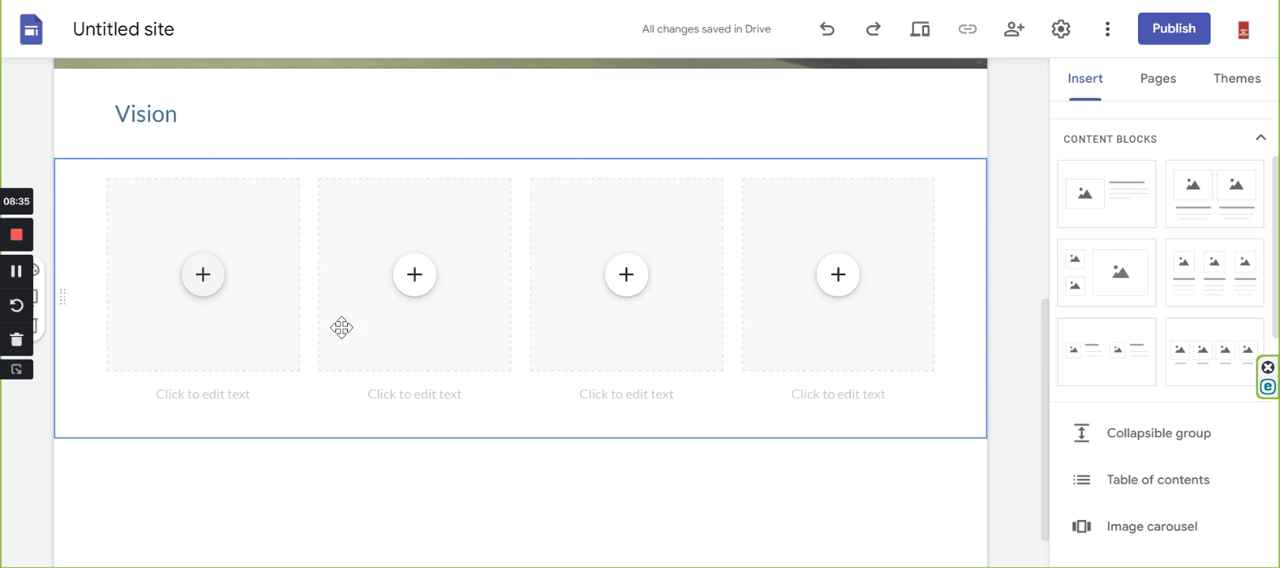
scroll(337, 414, up, 1)
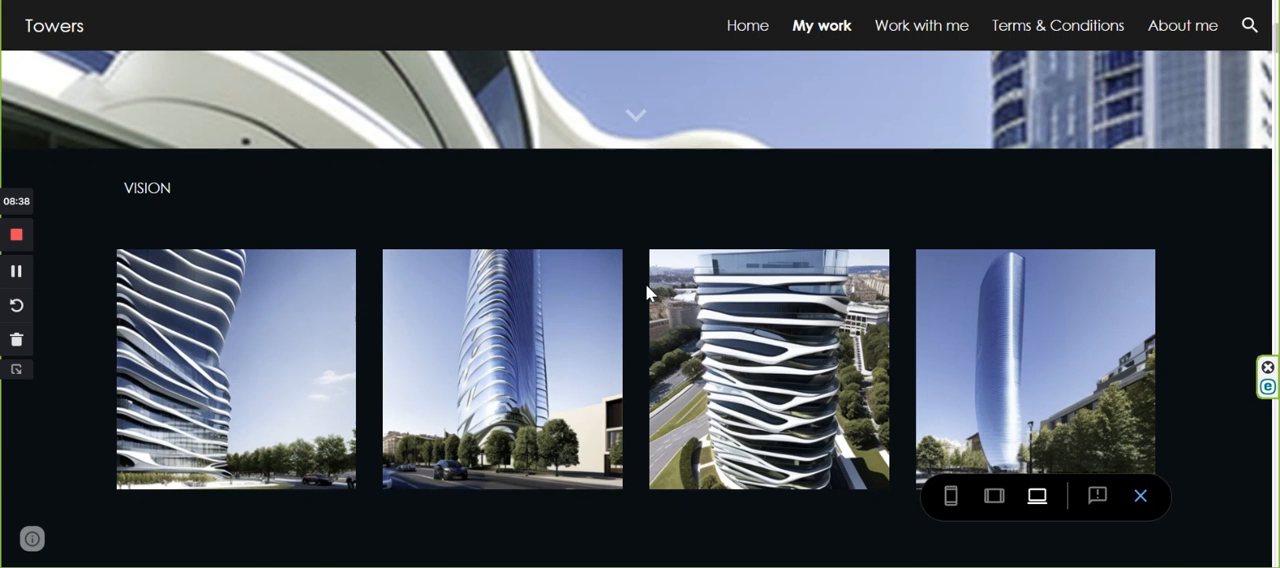
Following the Towers page, add a text box reading "QUOTE" below the four-image row and give it the Heading style.
scroll(647, 291, down, 4)
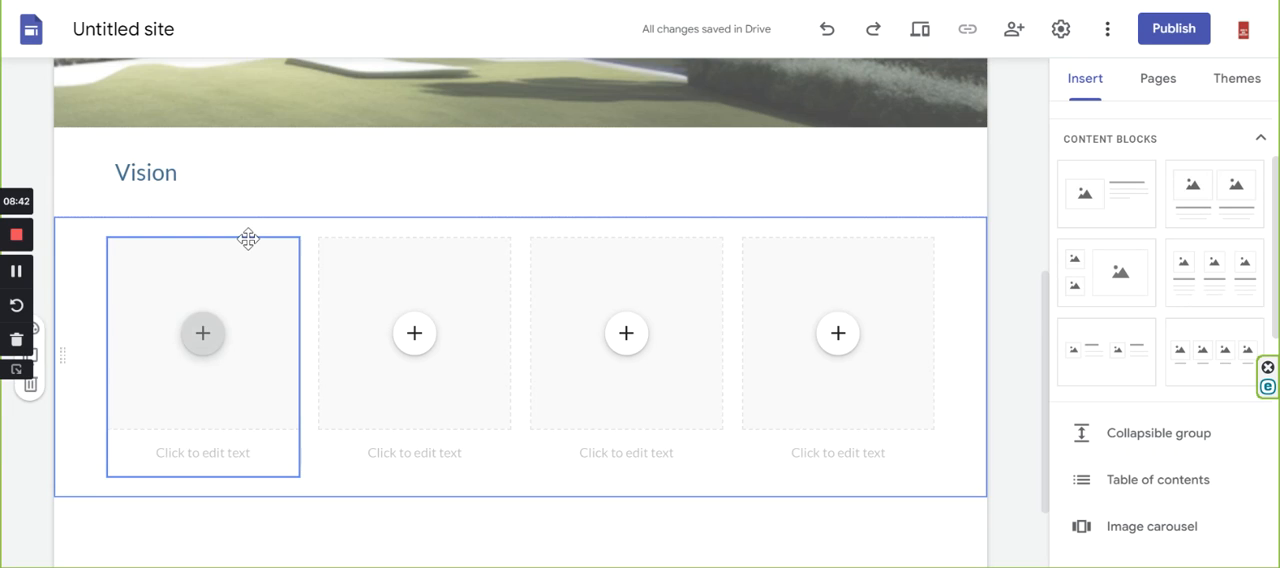
scroll(237, 415, down, 2)
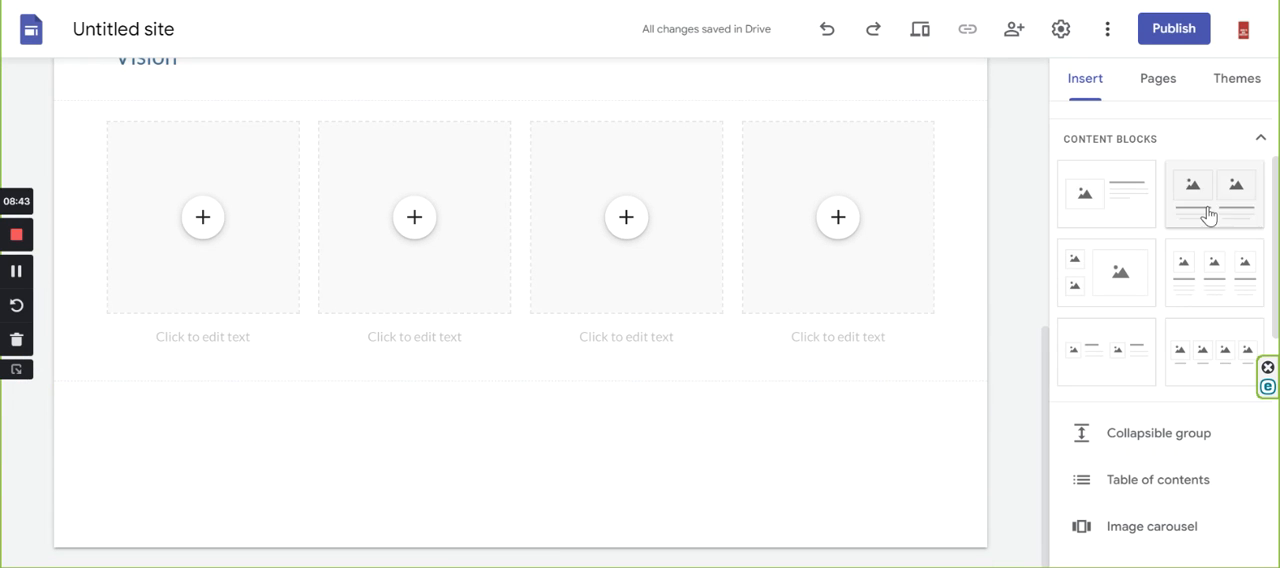
scroll(1150, 250, up, 3)
click(1104, 140)
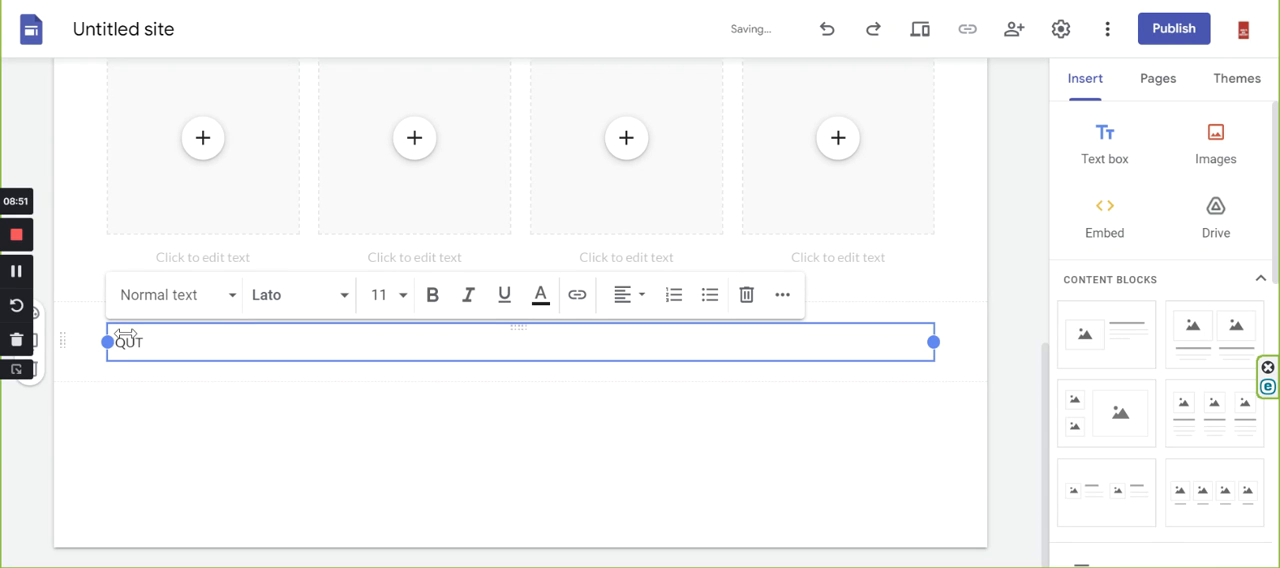
drag(188, 354, 110, 344)
click(168, 346)
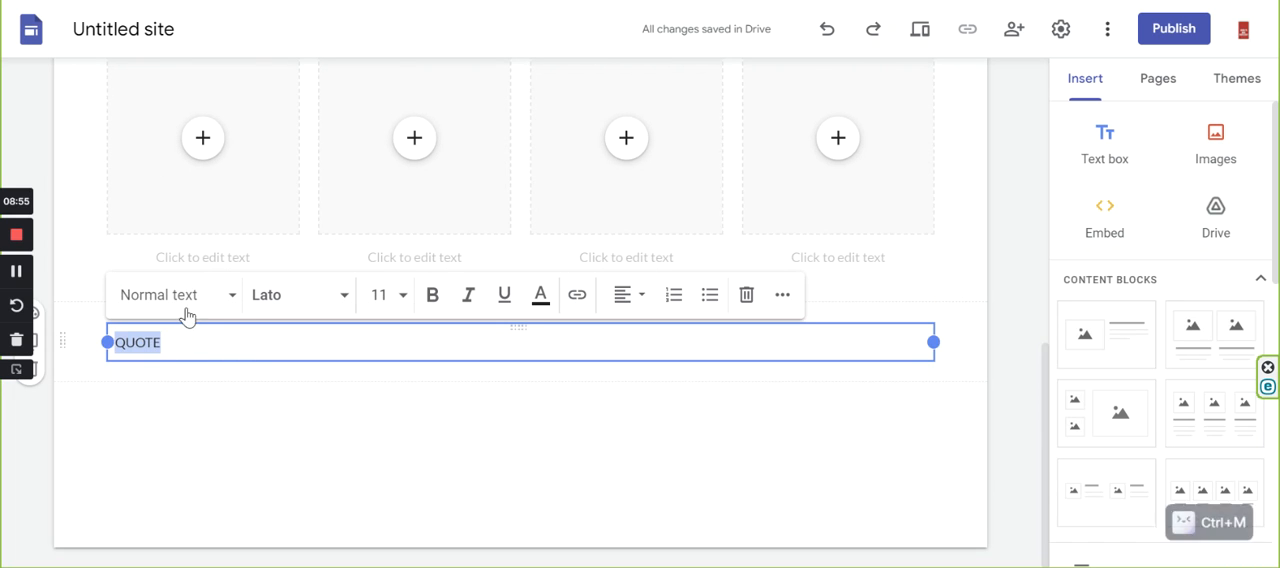
click(229, 296)
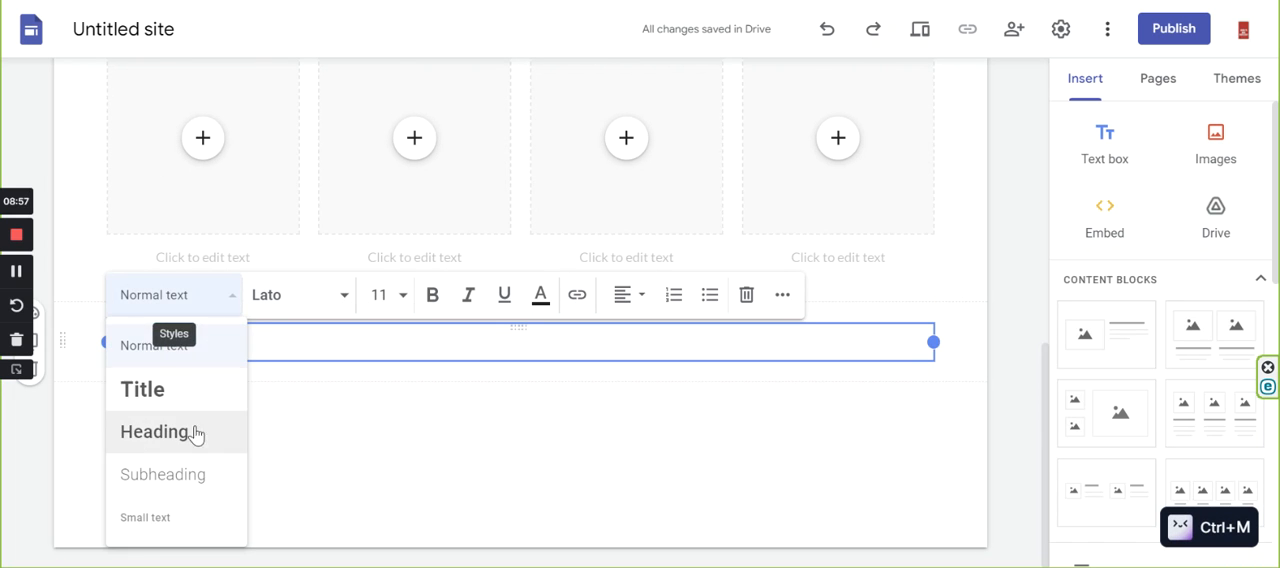
click(130, 443)
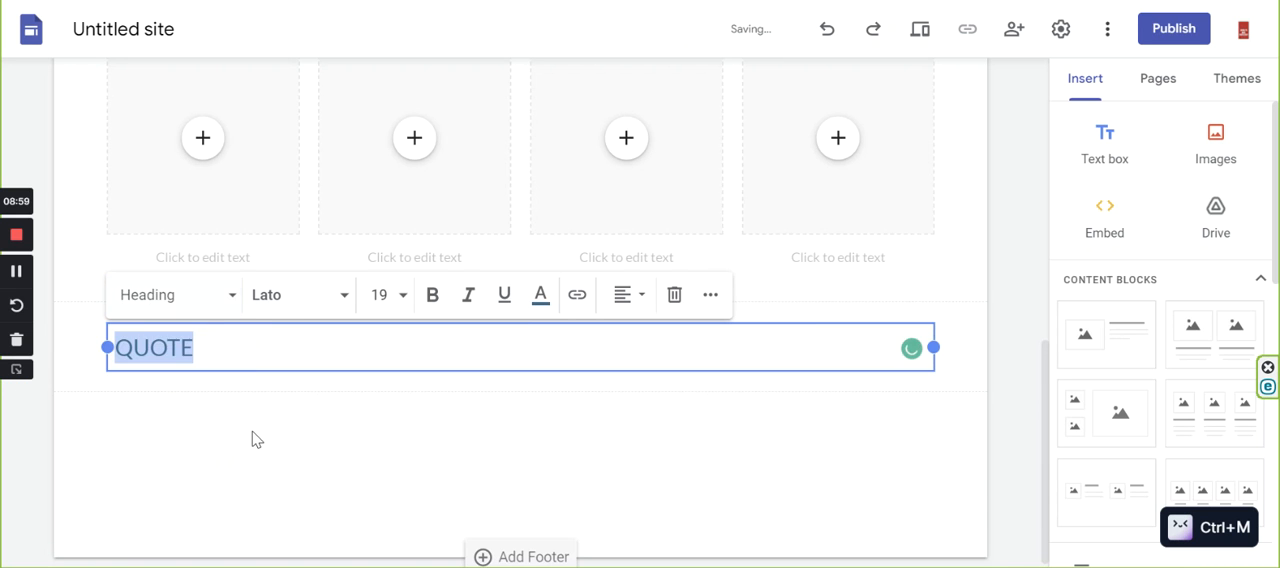
click(251, 437)
Compare the homepage's header, Vision and QUOTE sections with the Homepage structure in the company website wireframe.
scroll(240, 346, up, 3)
scroll(237, 346, up, 2)
scroll(246, 346, down, 4)
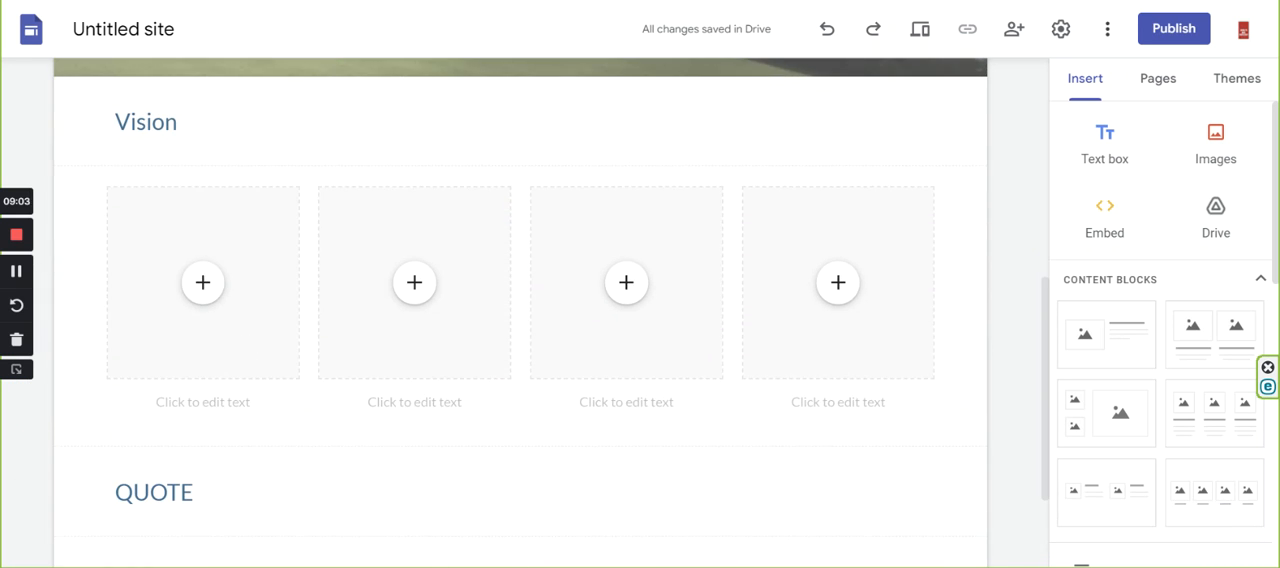
key(ctrl+Tab)
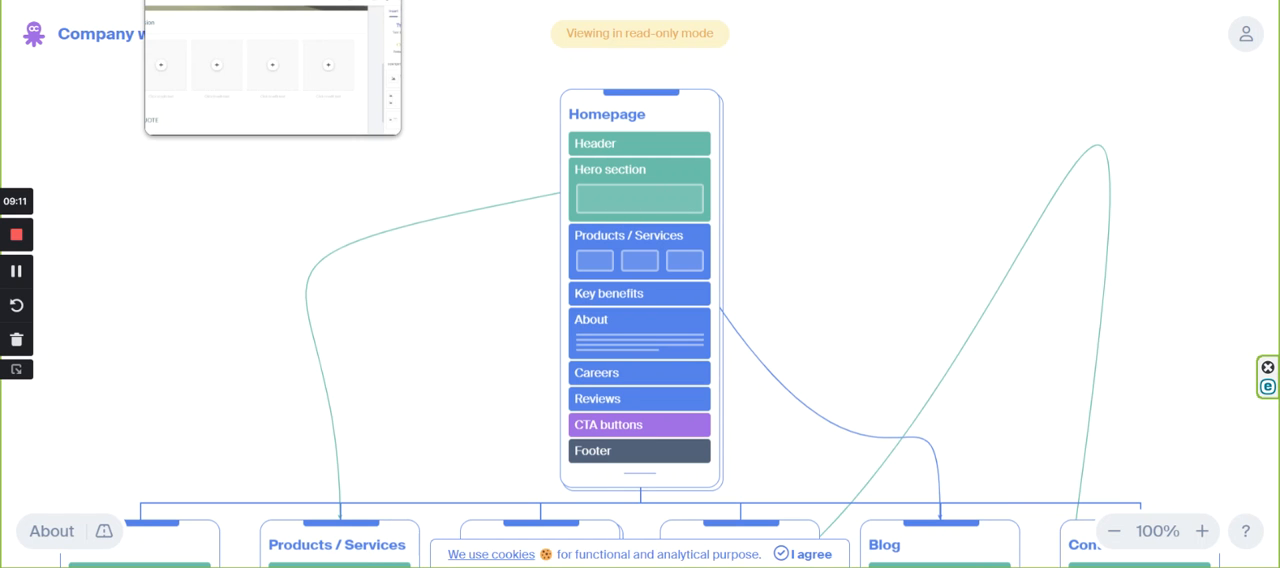
click(210, 1)
scroll(612, 292, up, 2)
scroll(572, 302, up, 3)
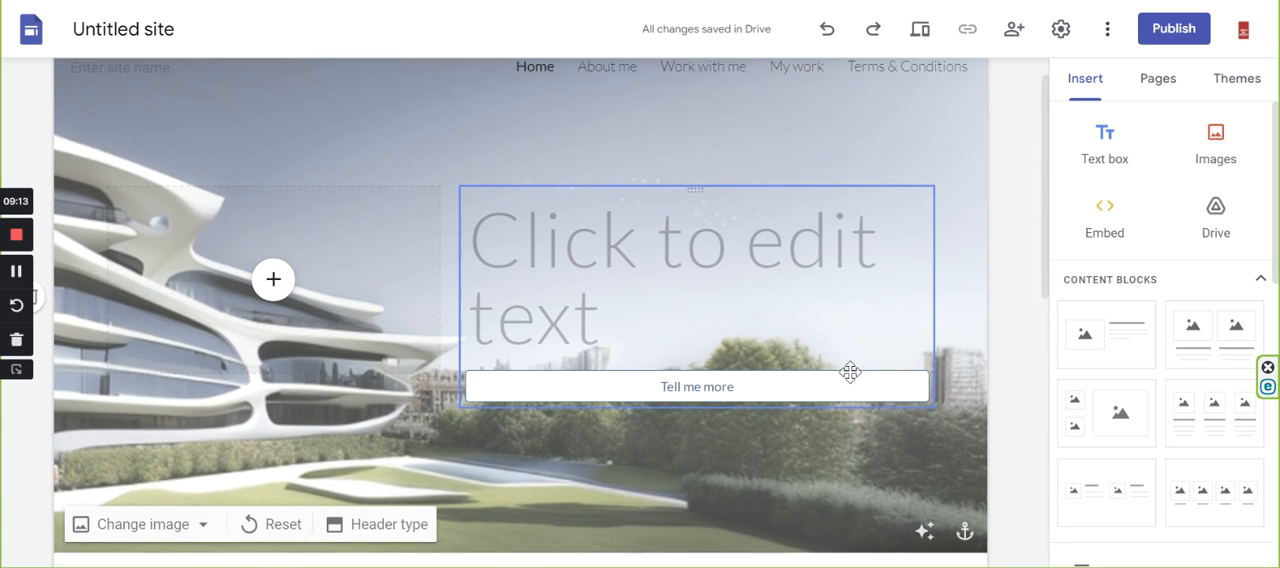
scroll(840, 300, down, 2)
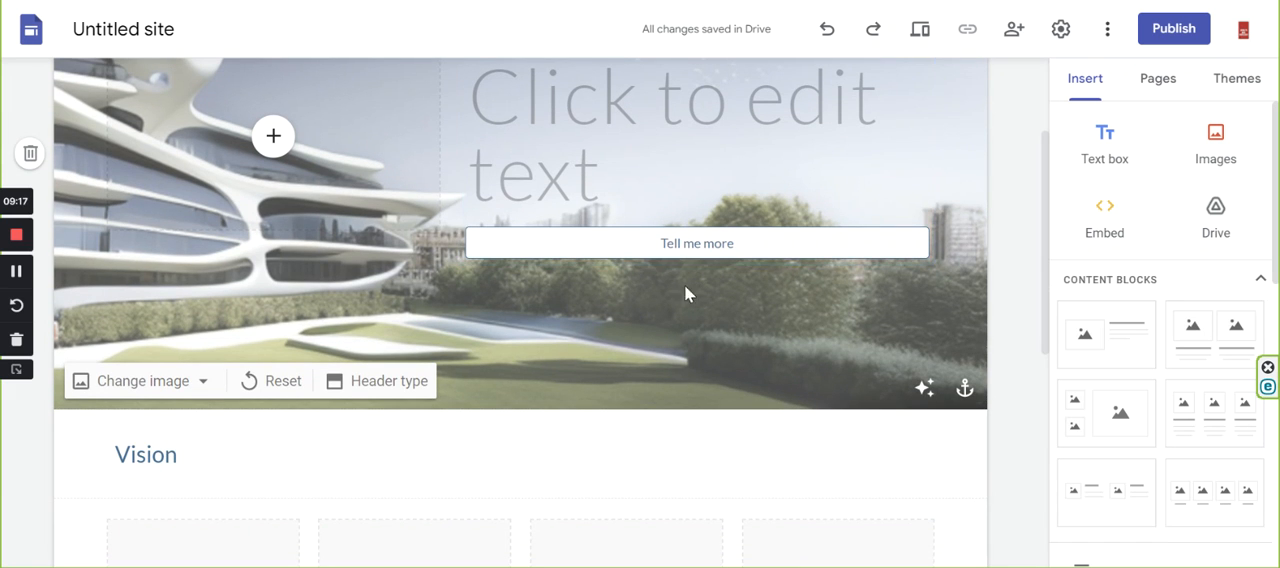
scroll(694, 297, down, 3)
scroll(824, 273, down, 1)
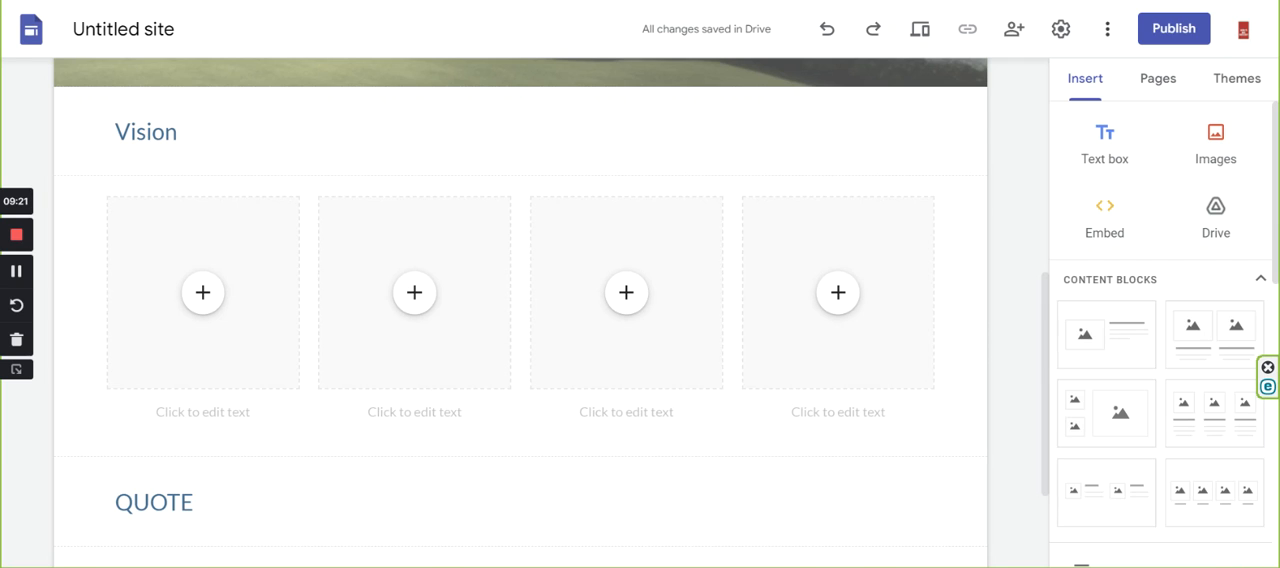
click(730, 1)
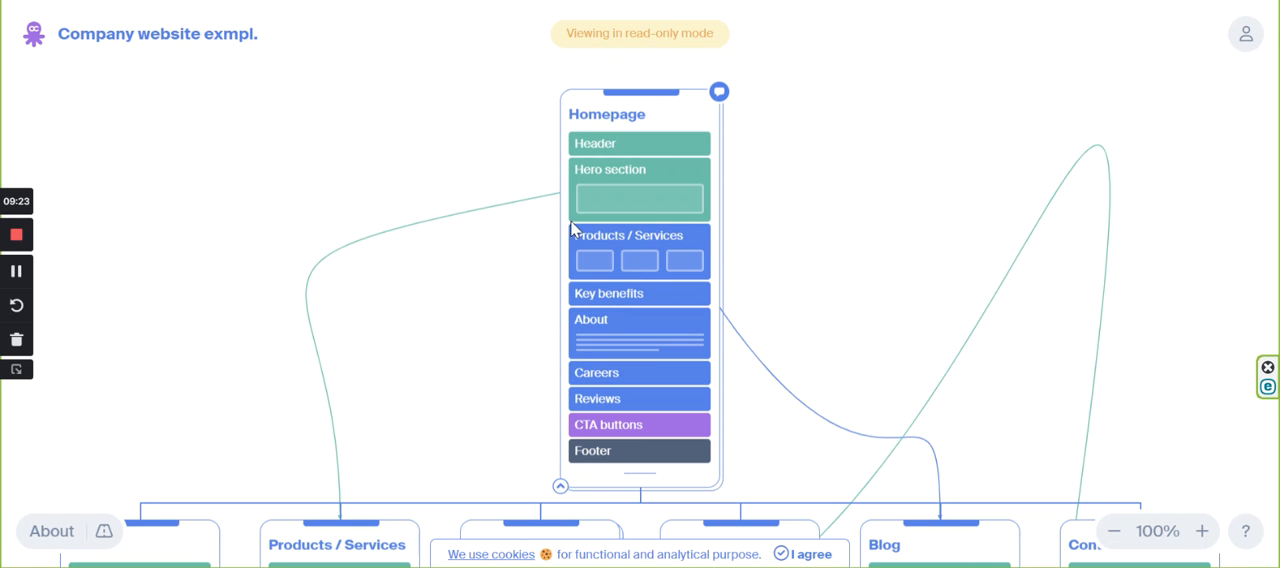
click(480, 1)
scroll(443, 365, down, 2)
scroll(554, 375, up, 1)
scroll(554, 375, up, 2)
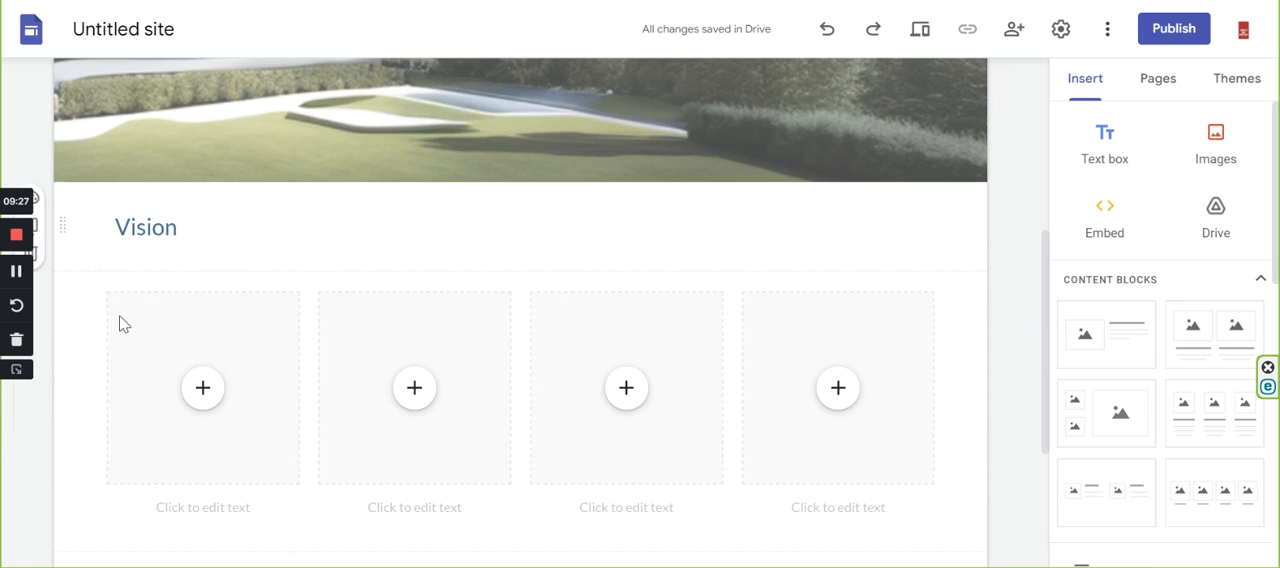
scroll(557, 333, up, 2)
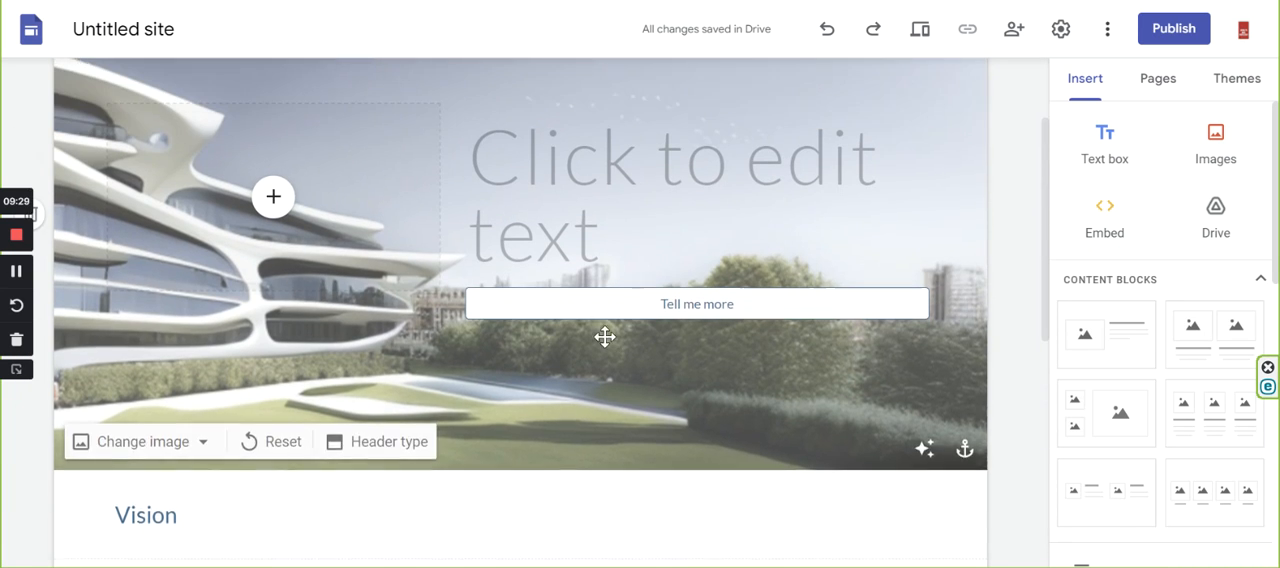
scroll(730, 300, down, 1)
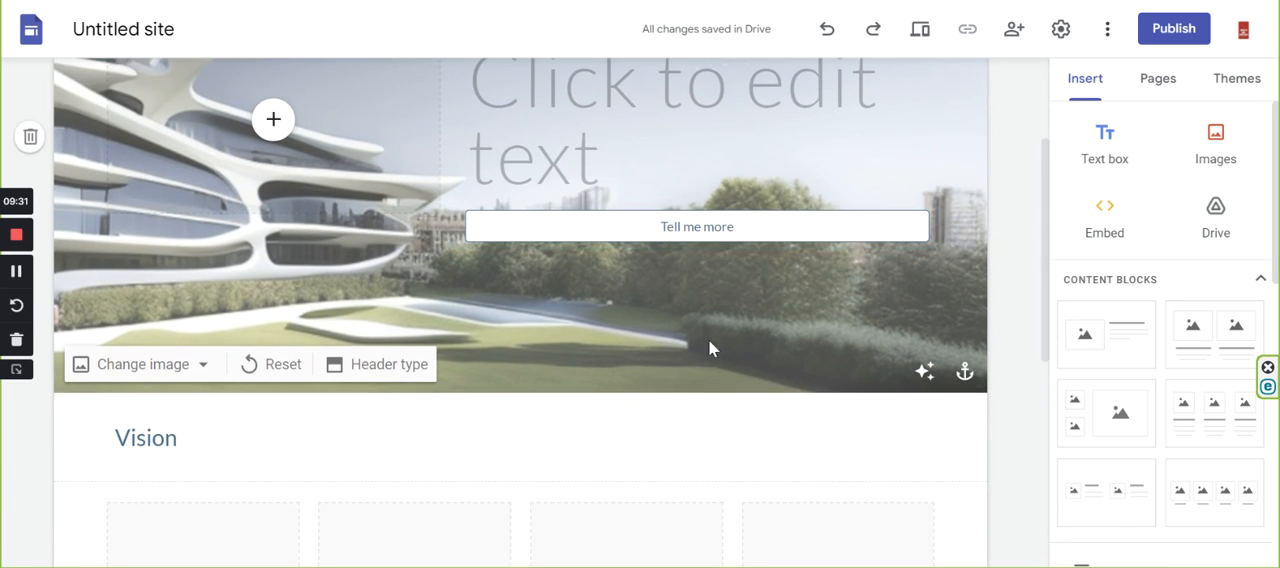
scroll(740, 314, down, 2)
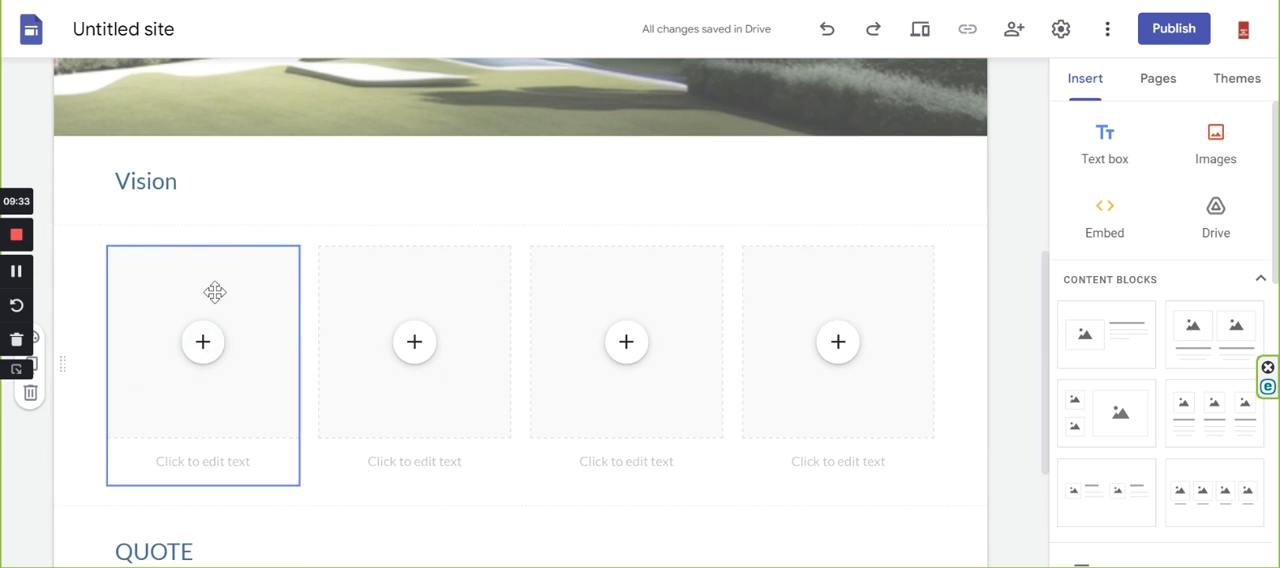
scroll(569, 346, down, 2)
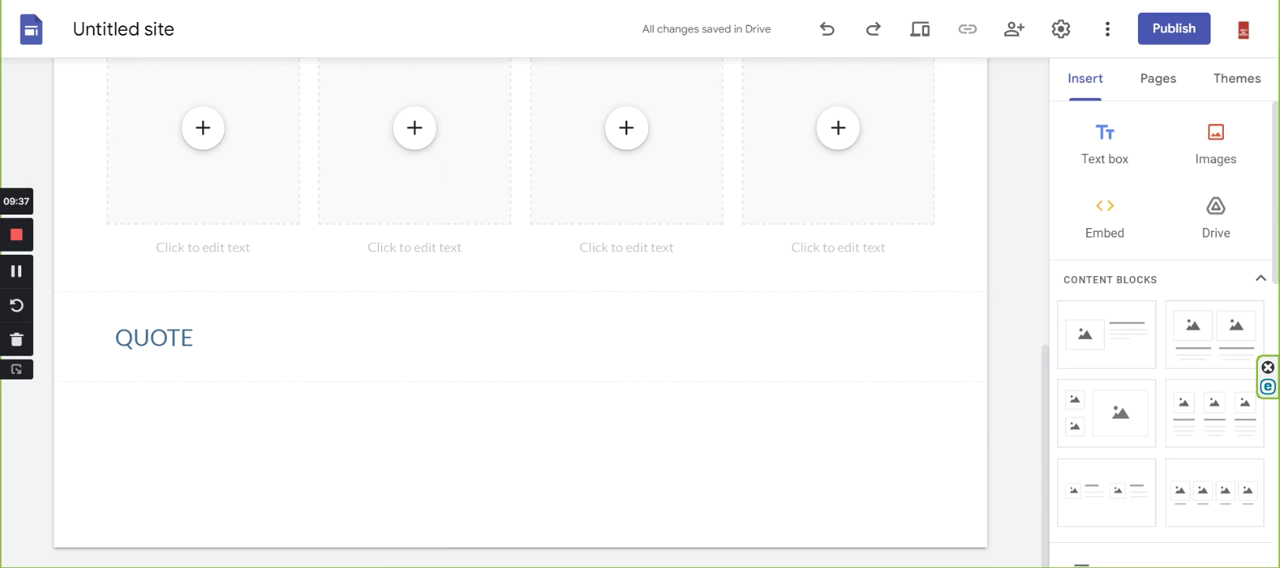
Using the Towers gallery as reference, insert the content block with two stacked images beside a large one below QUOTE.
click(920, 28)
scroll(666, 298, down, 2)
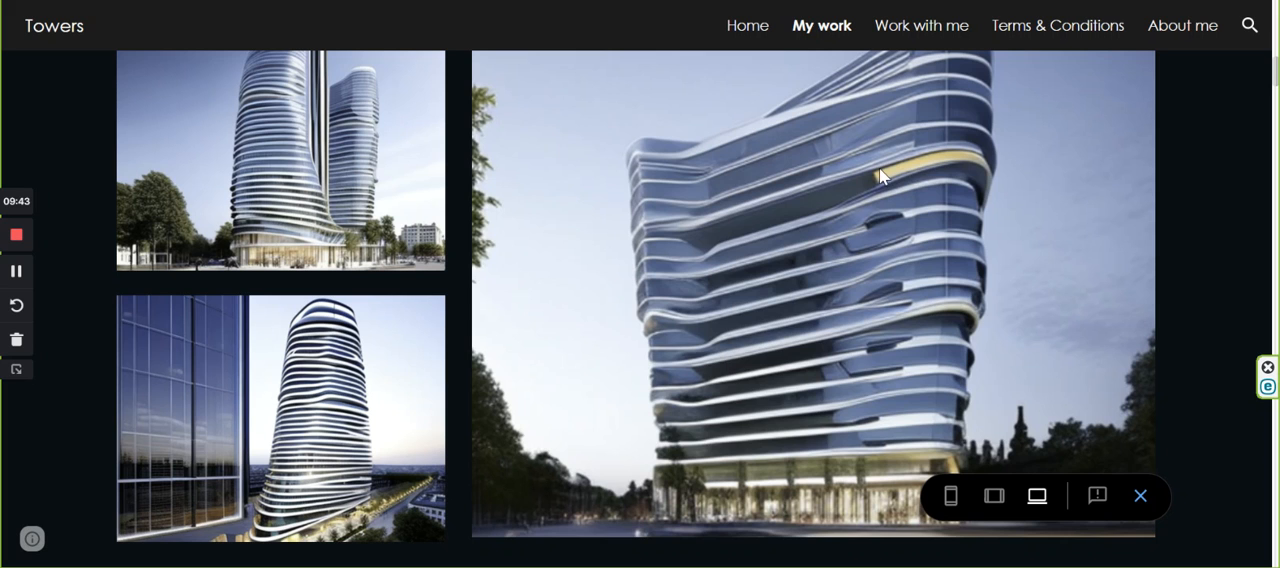
key(Escape)
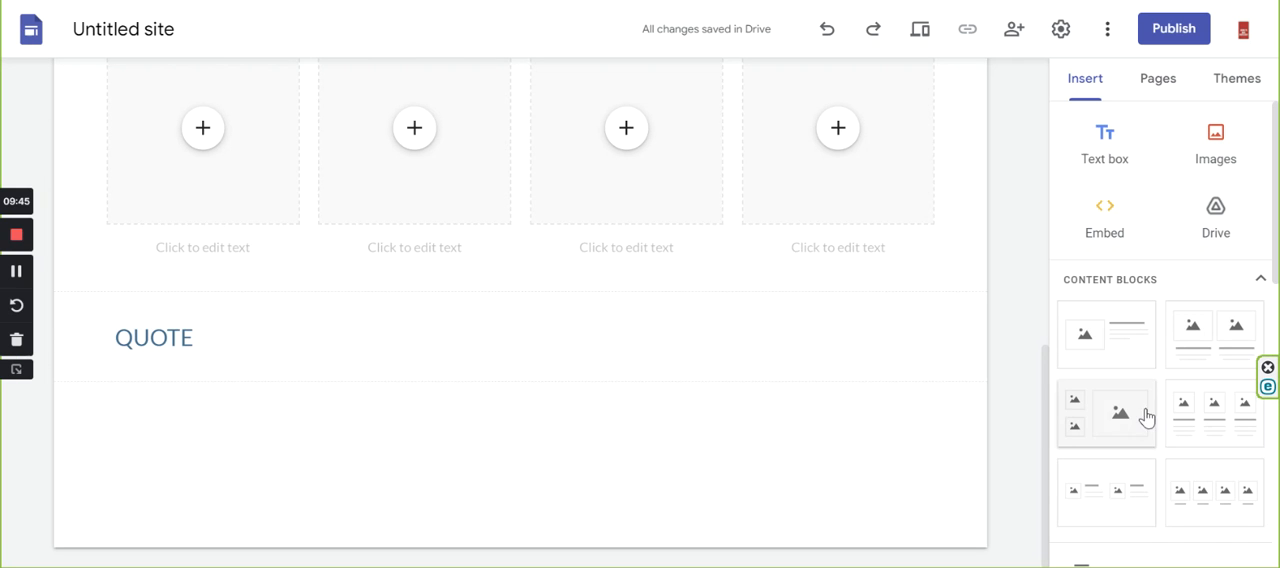
scroll(1120, 395, down, 1)
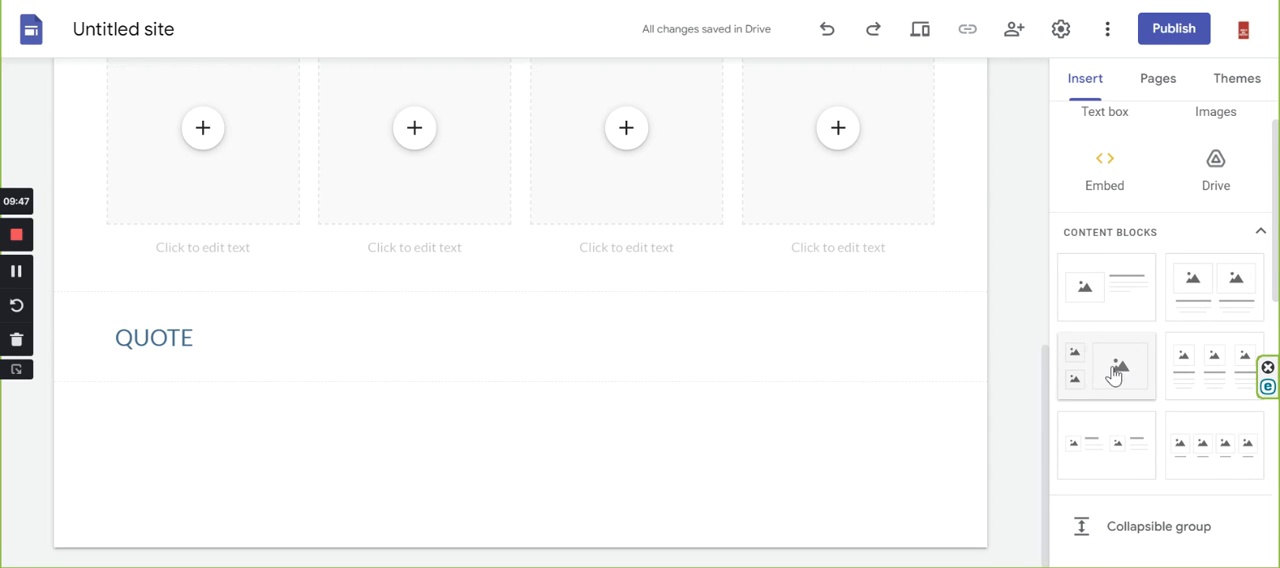
click(1113, 375)
scroll(380, 177, down, 2)
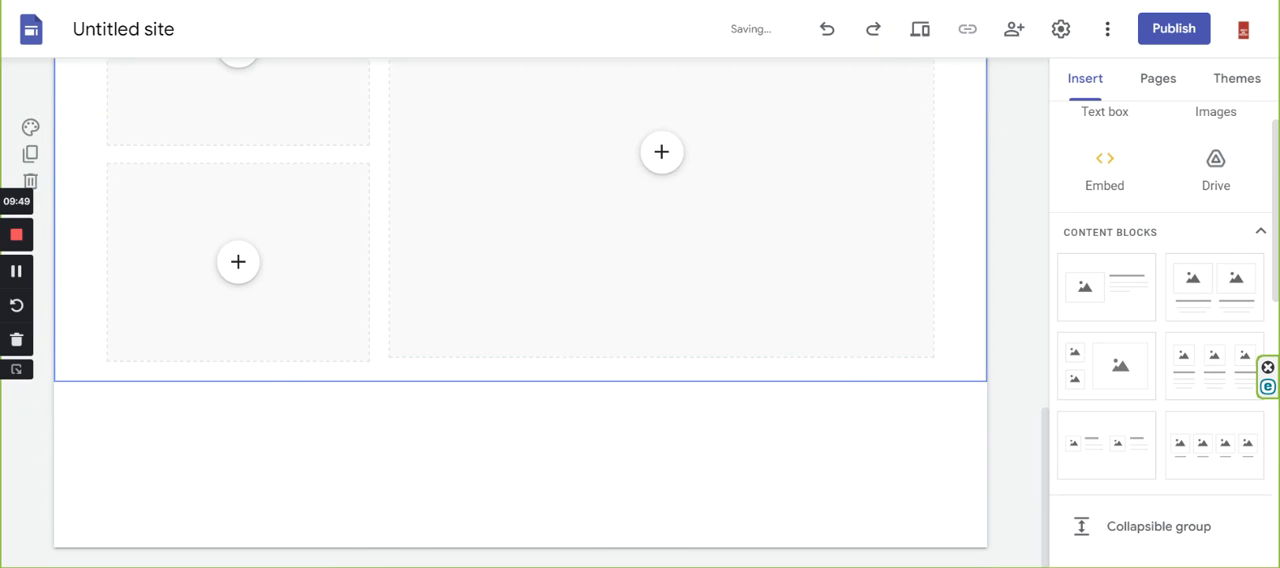
Following the TENDER section of the Towers page, add an empty text box and the content block with three captioned images below the gallery.
key(ctrl+Tab)
scroll(465, 184, down, 7)
scroll(473, 189, up, 2)
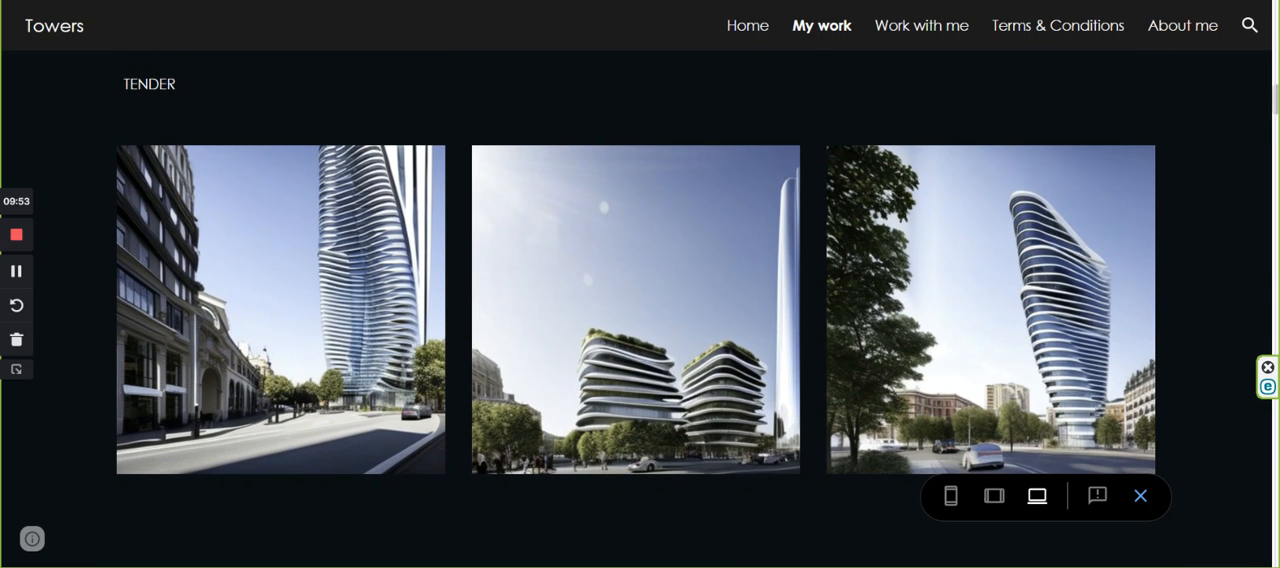
key(ctrl+shift+Tab)
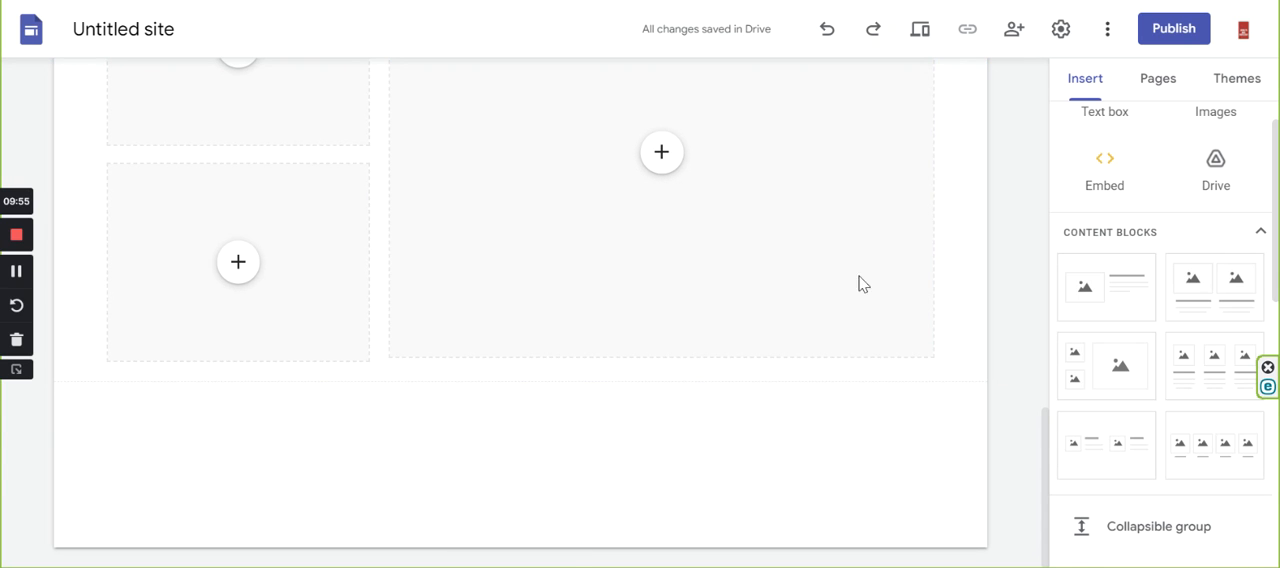
scroll(1110, 200, up, 1)
click(1078, 155)
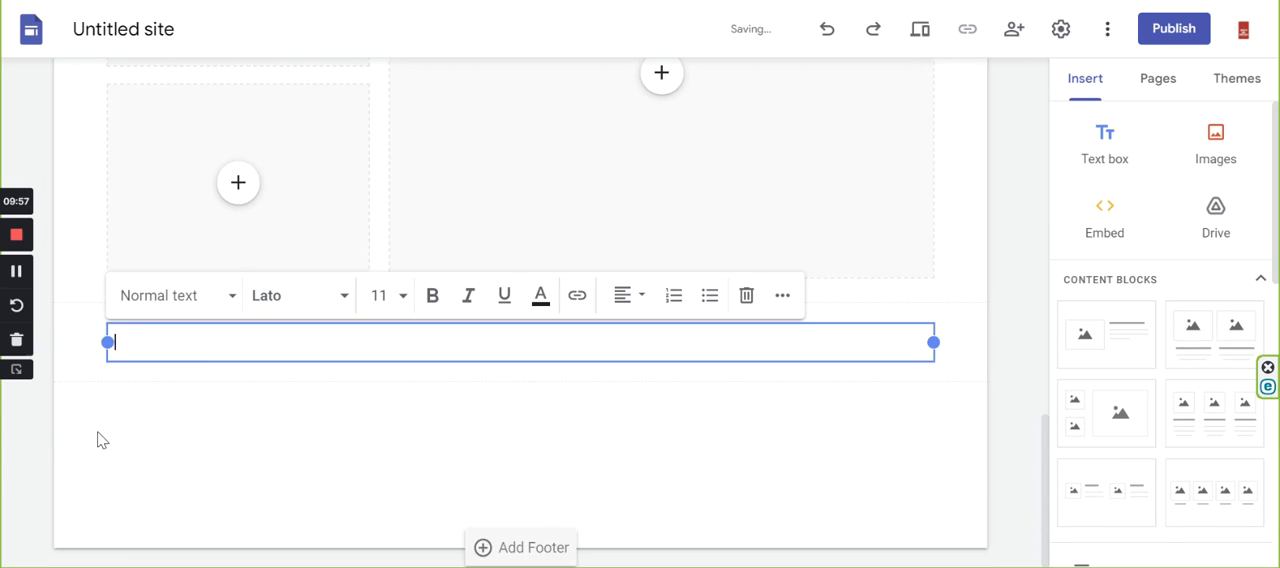
click(160, 414)
scroll(1232, 350, down, 2)
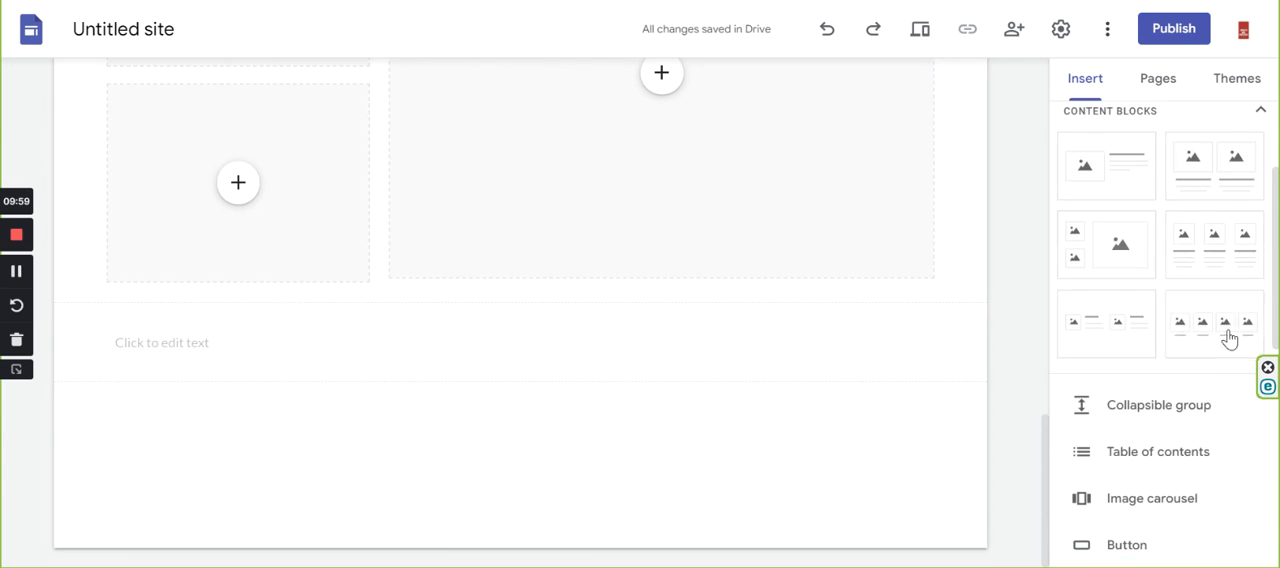
click(1195, 262)
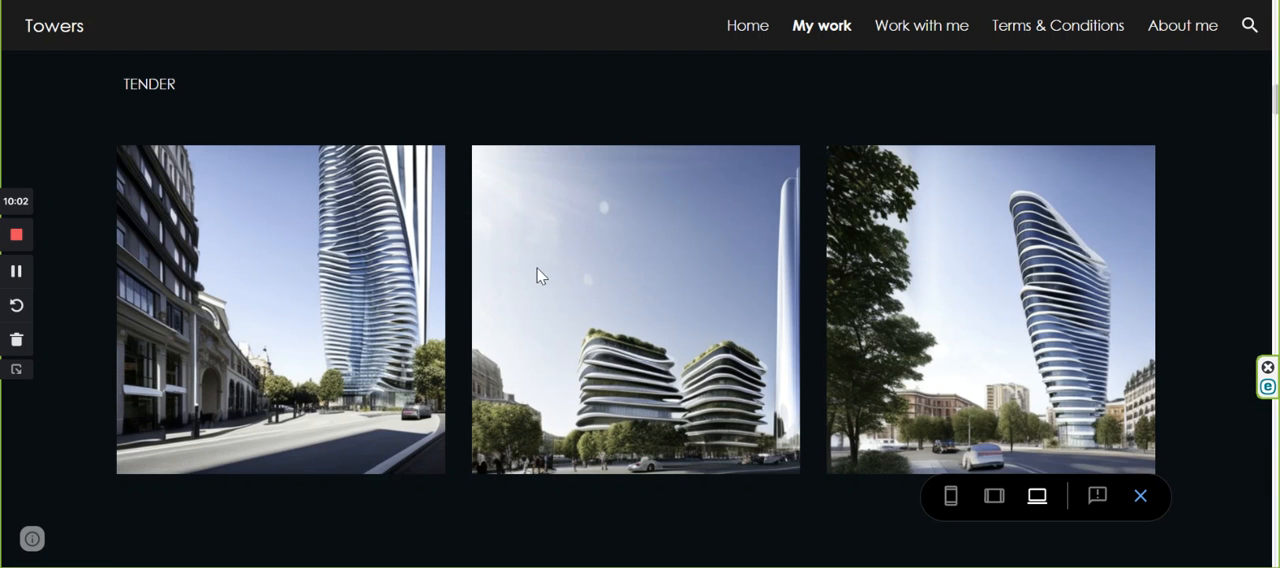
Using the Towers gallery as reference, insert the content block with two stacked images beside a large one below the three-image row.
scroll(538, 275, down, 5)
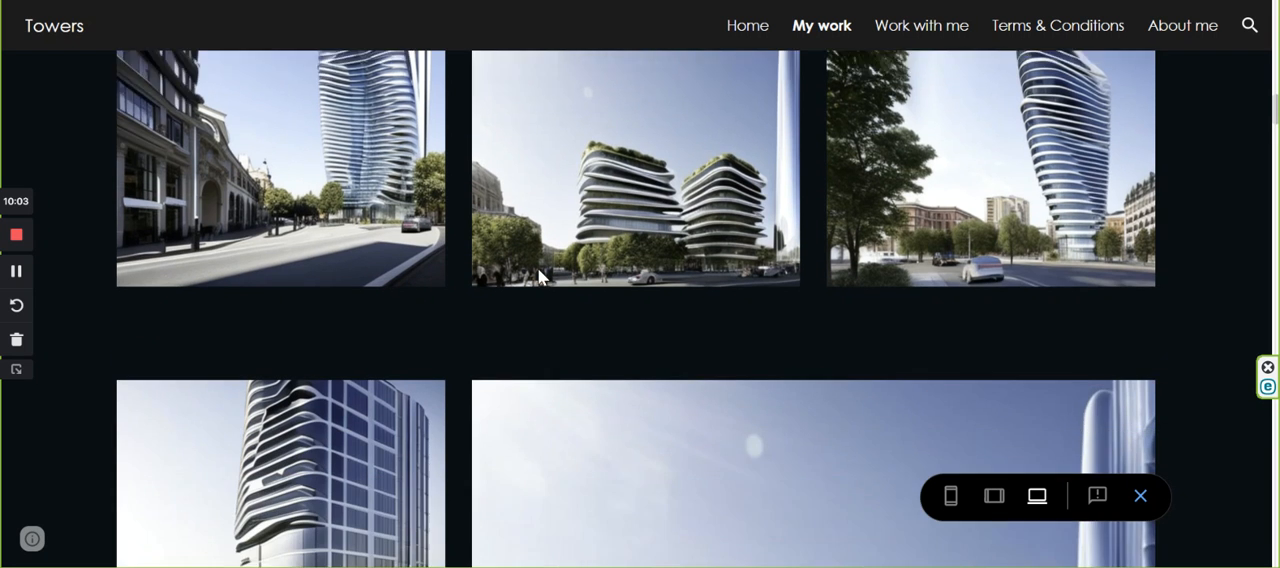
scroll(538, 276, down, 1)
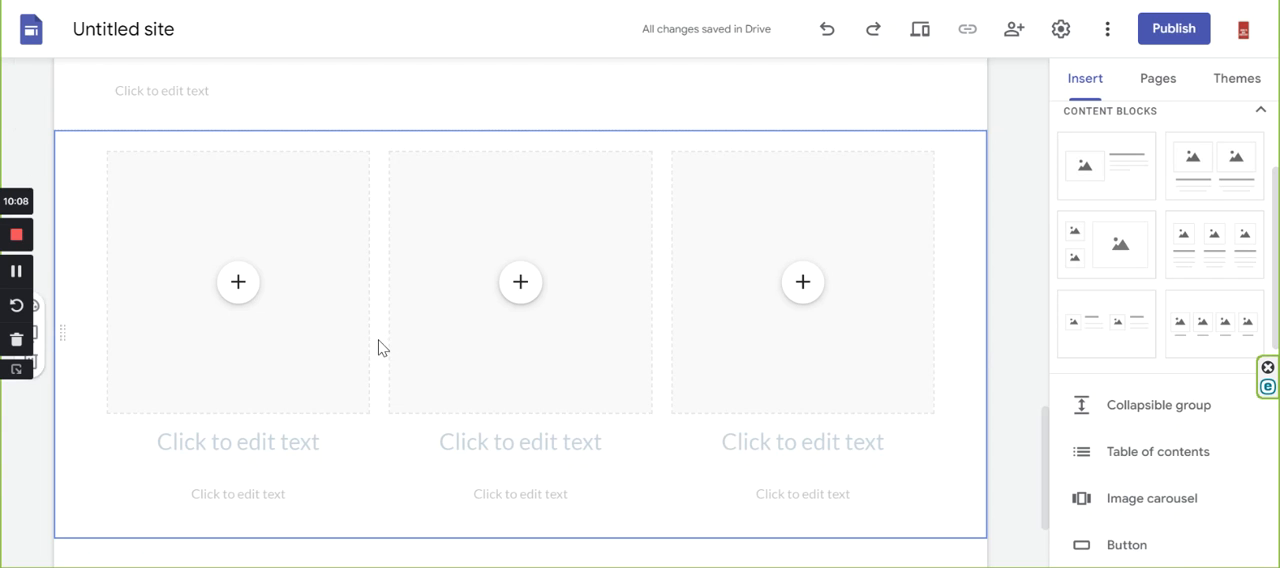
scroll(380, 346, down, 3)
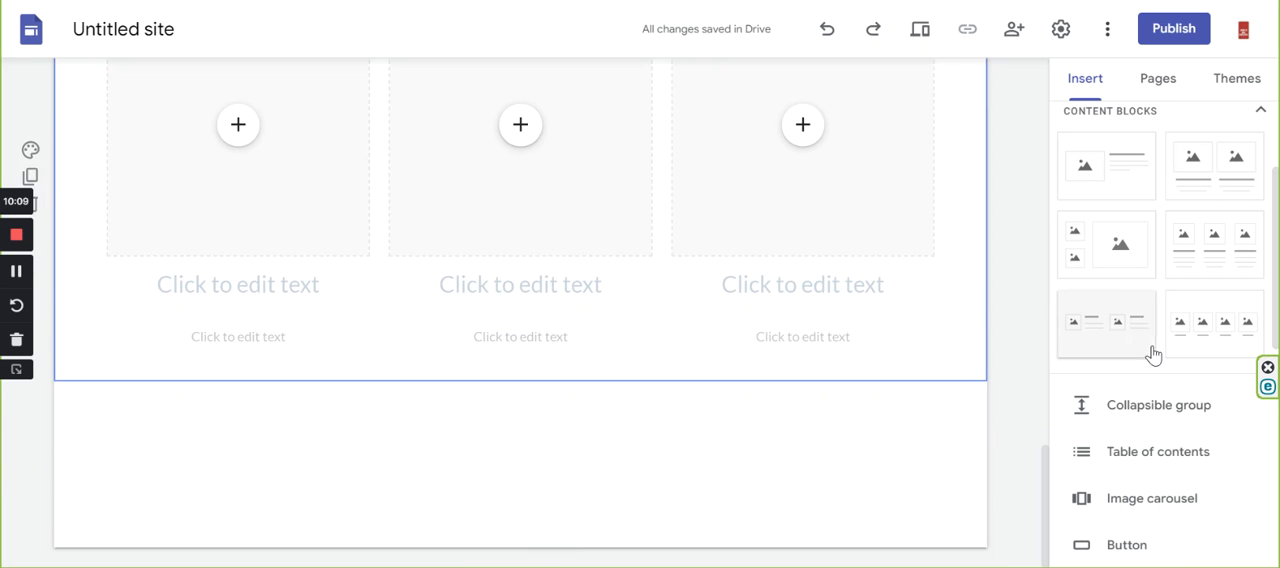
click(1110, 254)
Rearrange the gallery block below the three-image row so the large placeholder comes before the two stacked ones.
scroll(595, 227, down, 2)
scroll(637, 271, up, 3)
scroll(663, 343, down, 2)
scroll(660, 337, up, 3)
scroll(660, 337, down, 6)
scroll(660, 336, up, 3)
scroll(660, 336, down, 6)
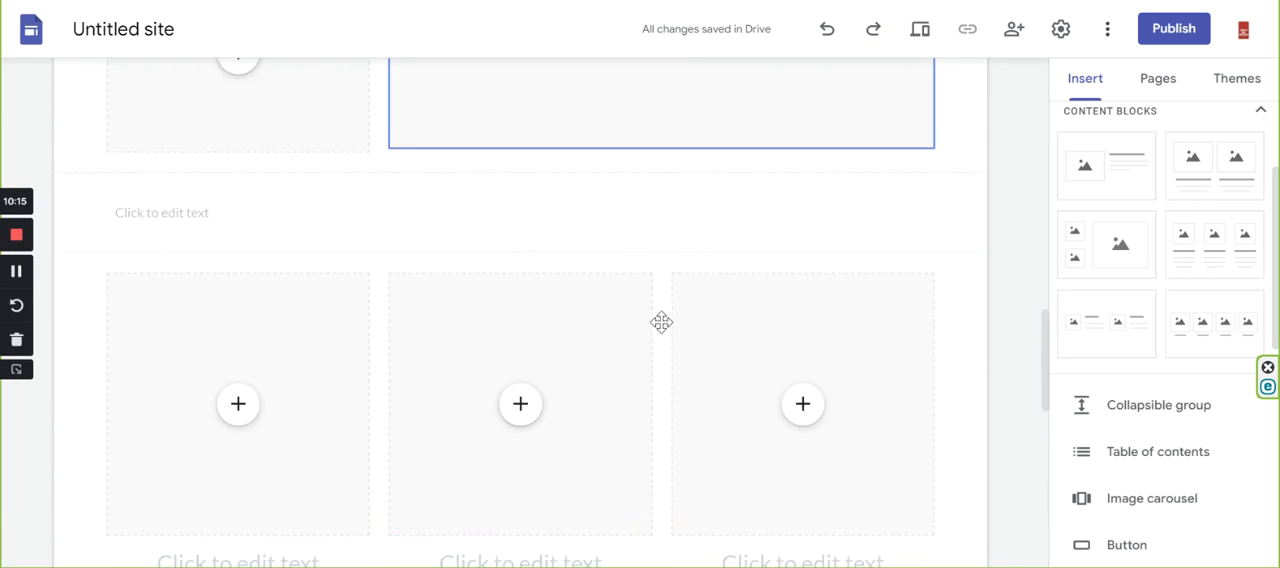
scroll(720, 313, down, 3)
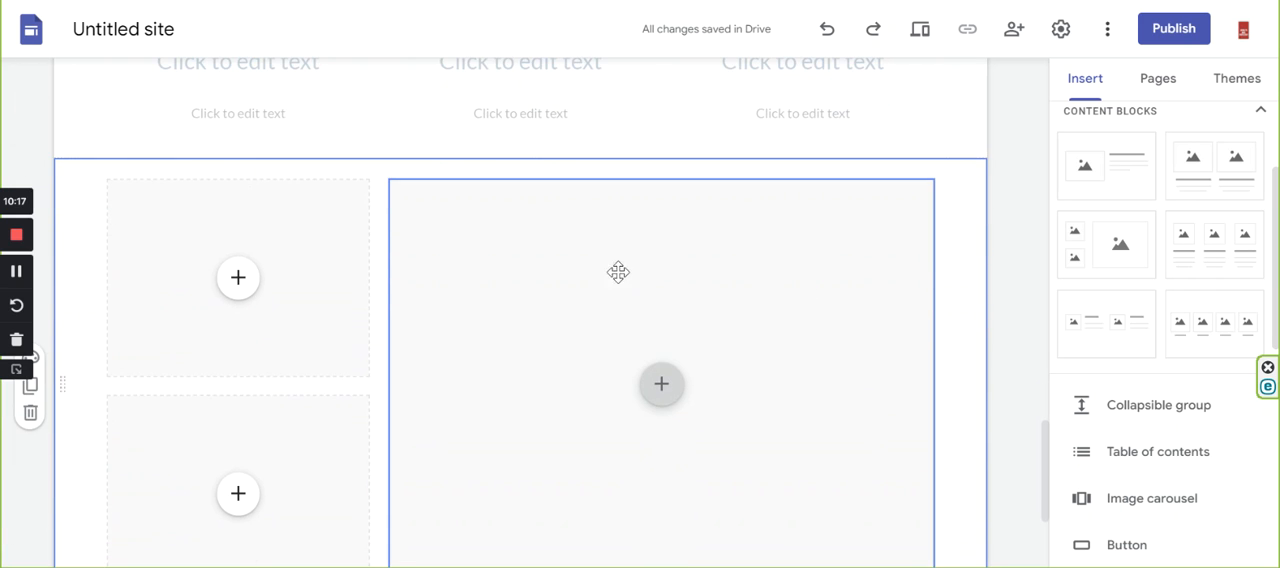
scroll(727, 353, down, 2)
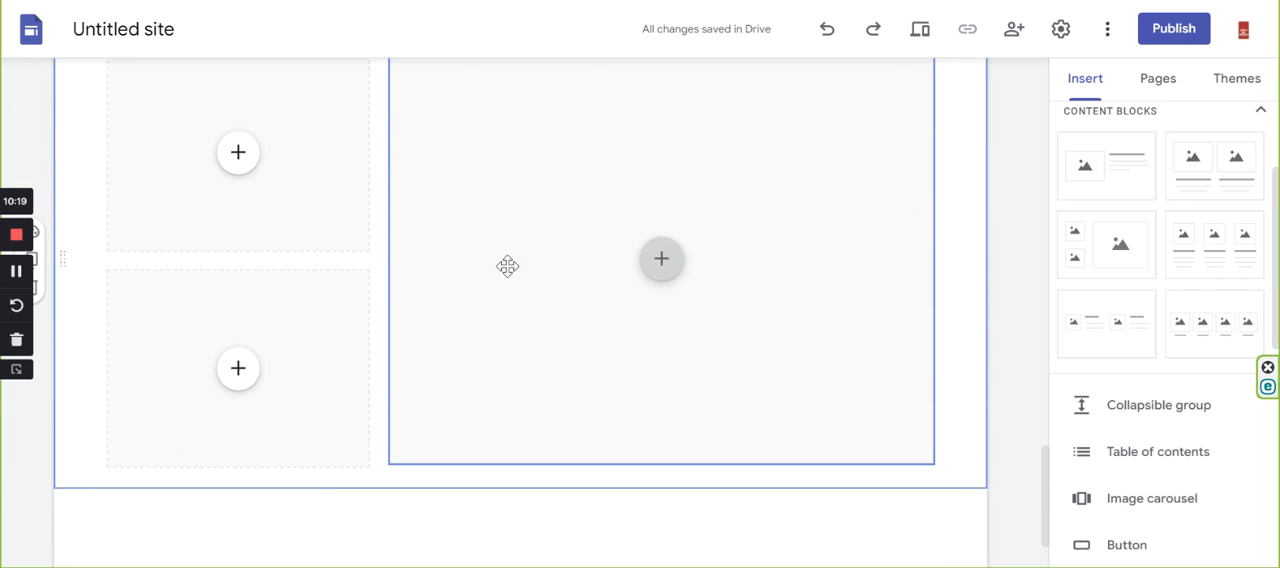
drag(519, 241, 66, 250)
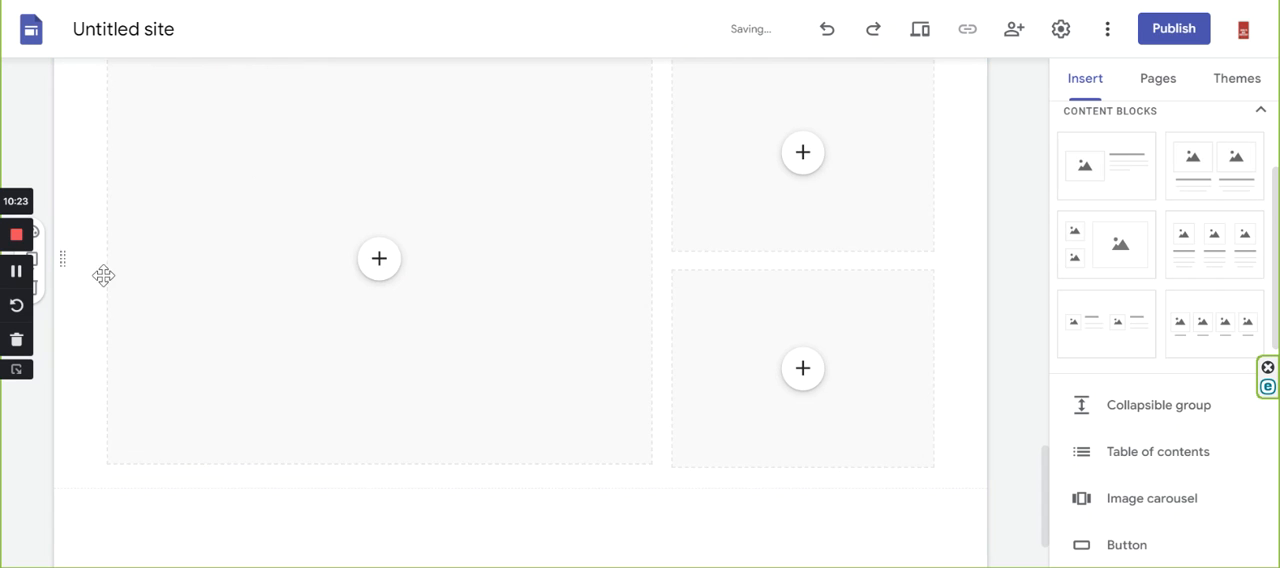
scroll(398, 274, up, 4)
scroll(700, 235, down, 3)
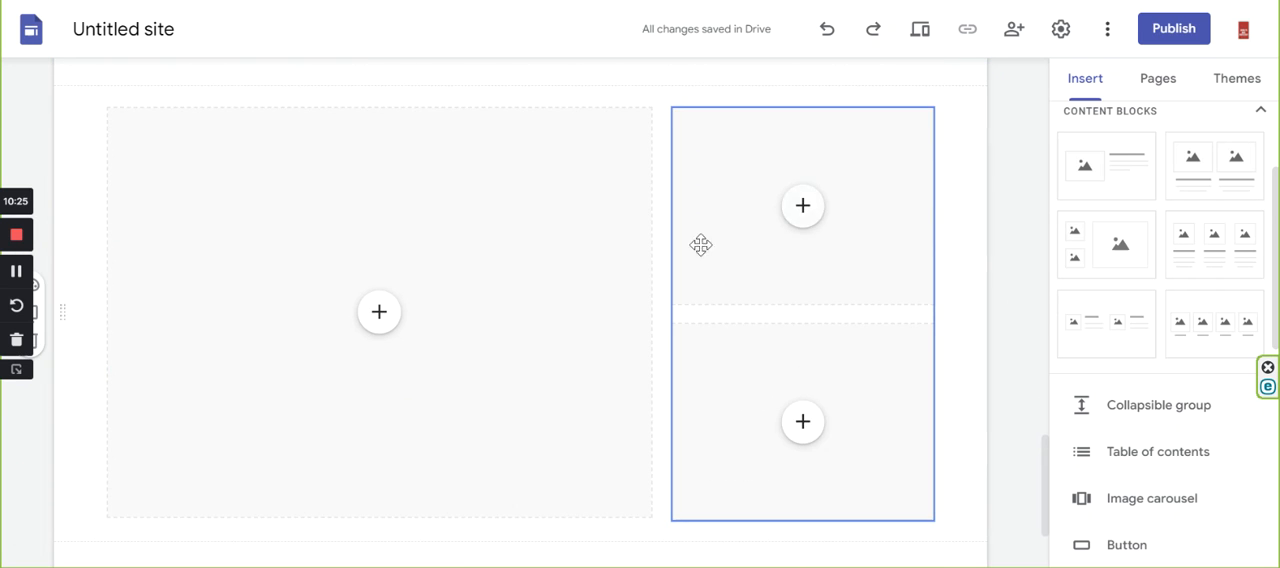
scroll(650, 450, down, 3)
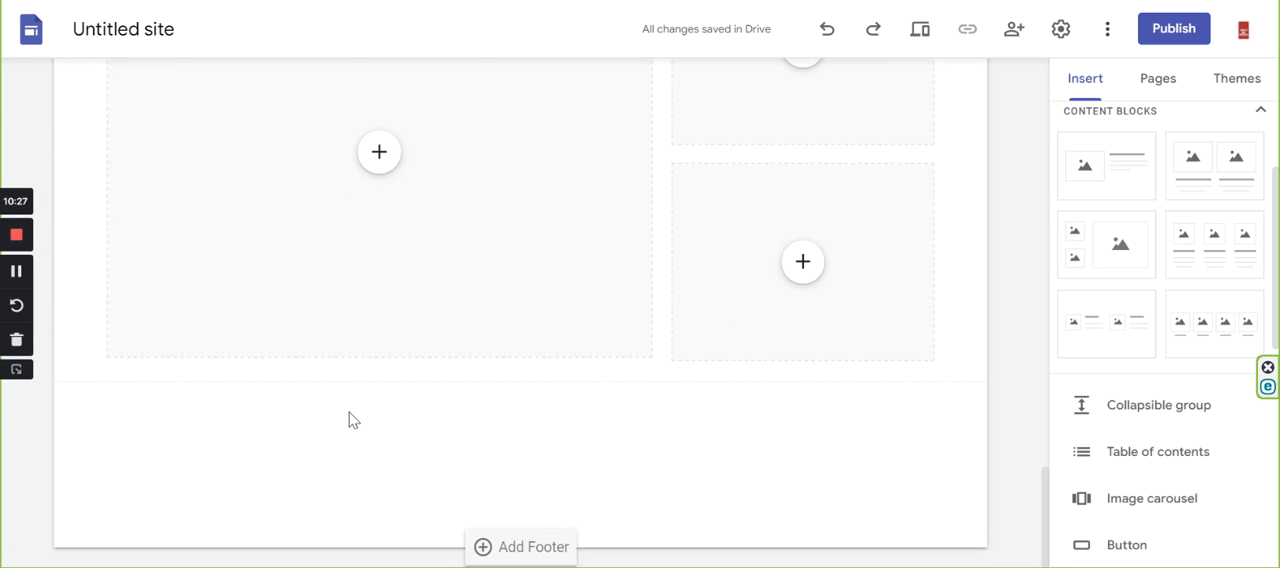
After checking the Towers gallery, add an empty text box below the rearranged gallery block on the new site.
scroll(437, 233, up, 4)
scroll(331, 374, down, 1)
scroll(331, 374, down, 3)
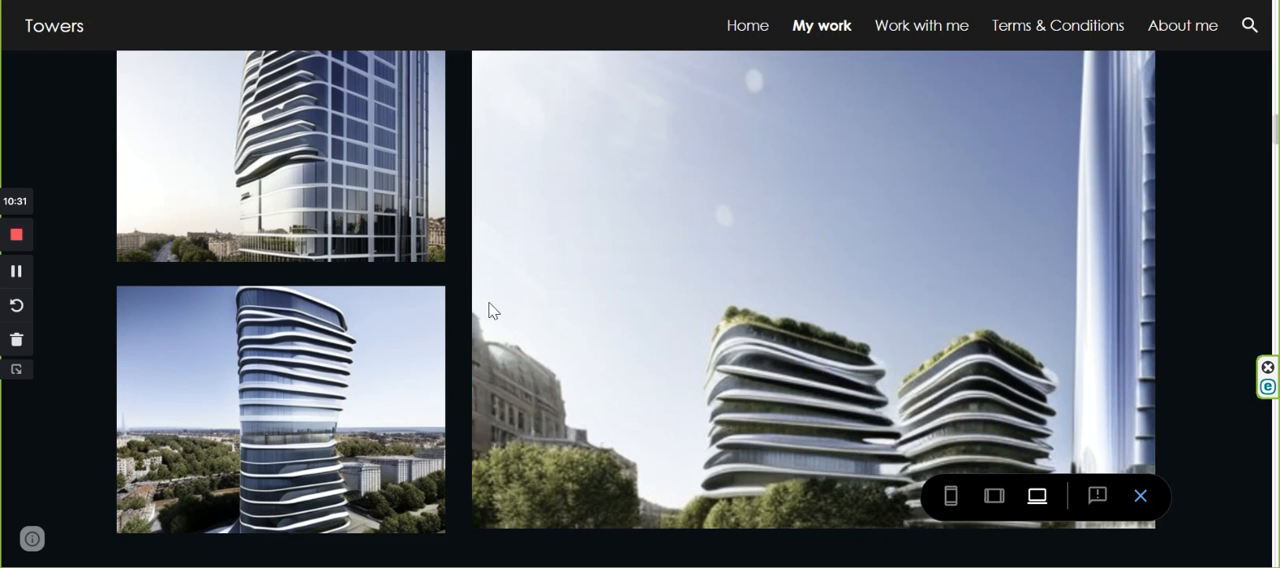
scroll(568, 279, down, 5)
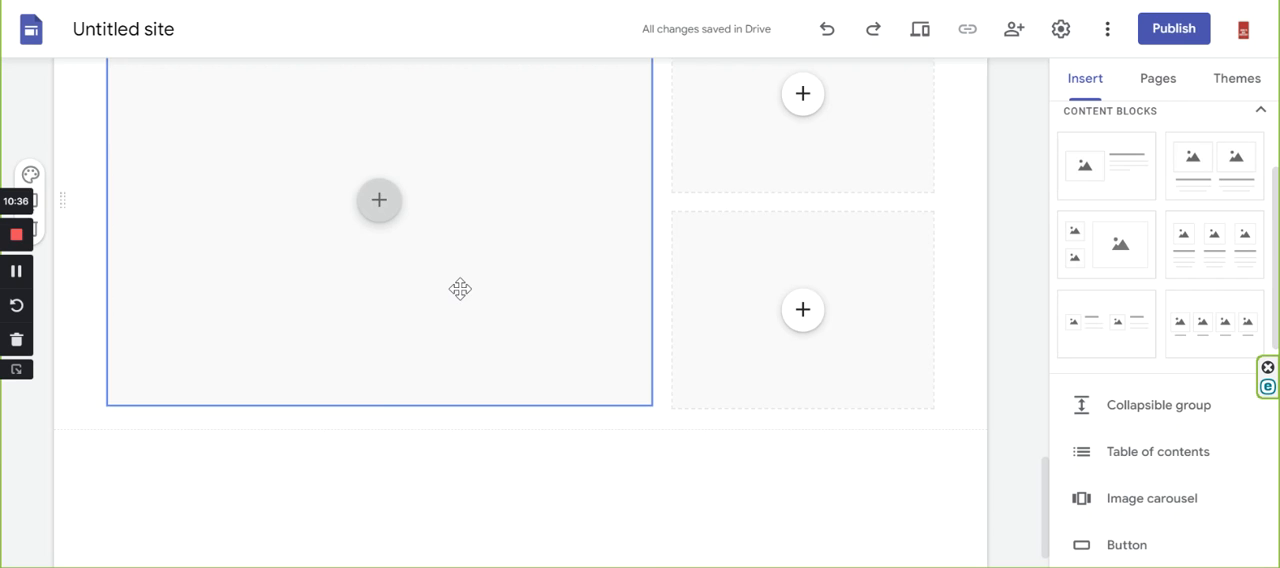
scroll(491, 306, up, 5)
scroll(296, 510, down, 5)
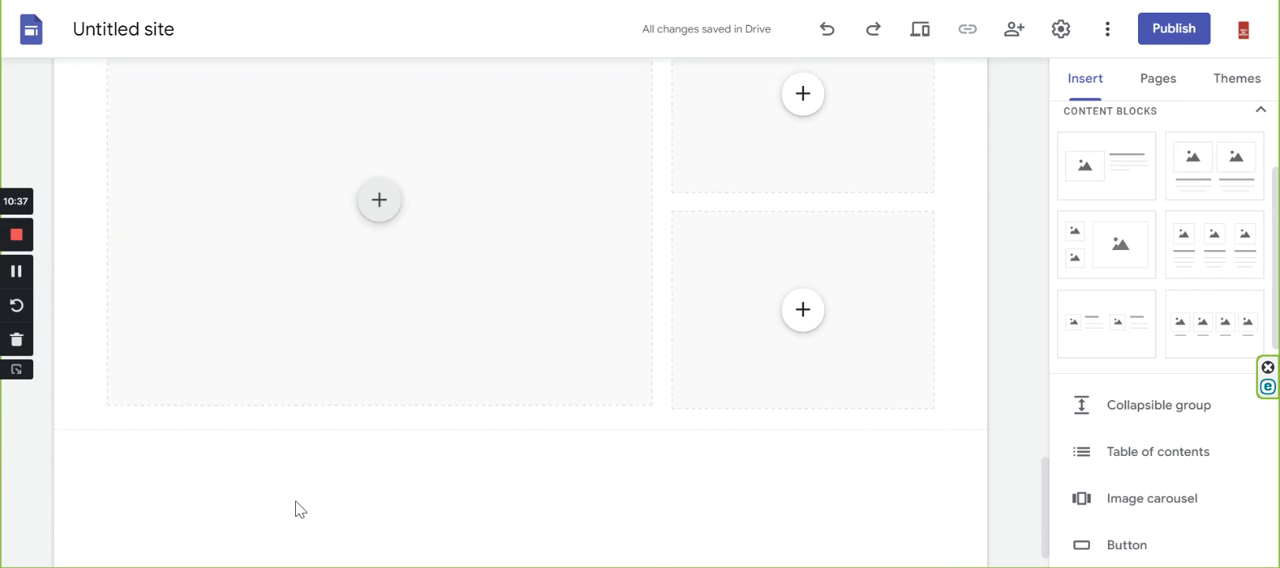
scroll(1120, 155, up, 2)
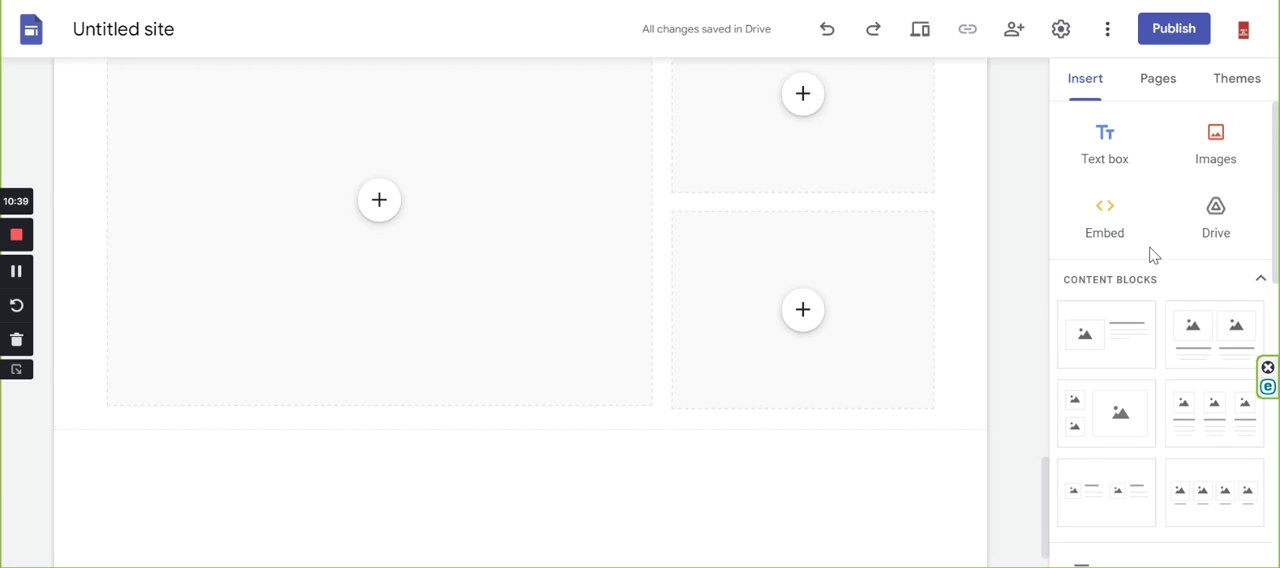
click(1090, 152)
click(241, 390)
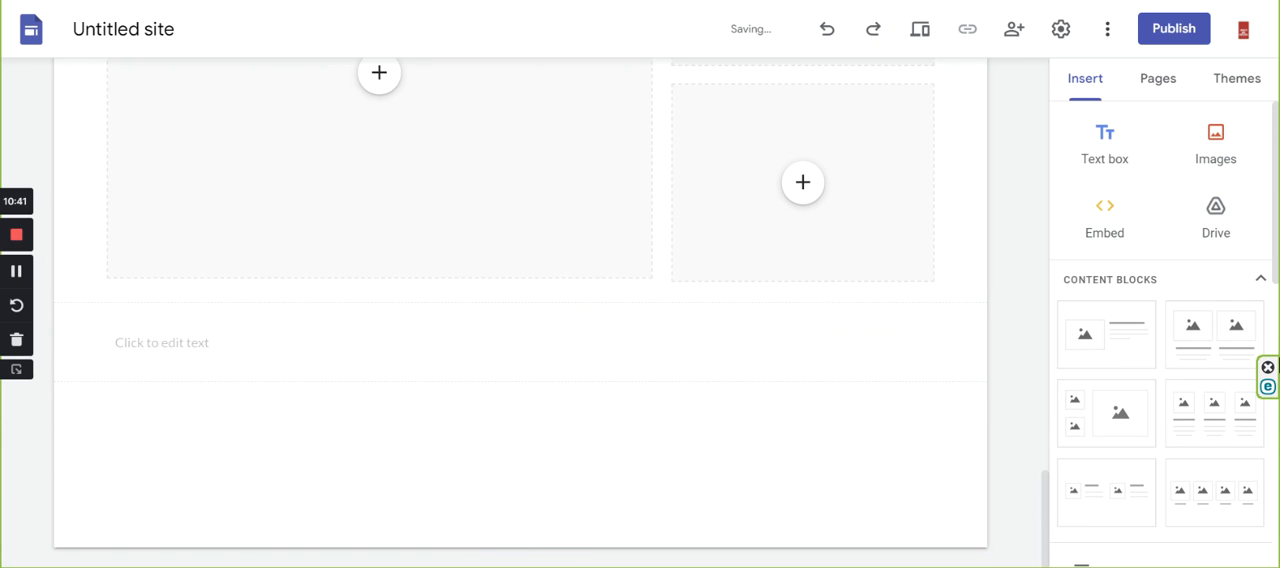
Following the COMMENTS section of the Towers page, insert the content block with four captioned images below the new text box.
scroll(1124, 347, down, 3)
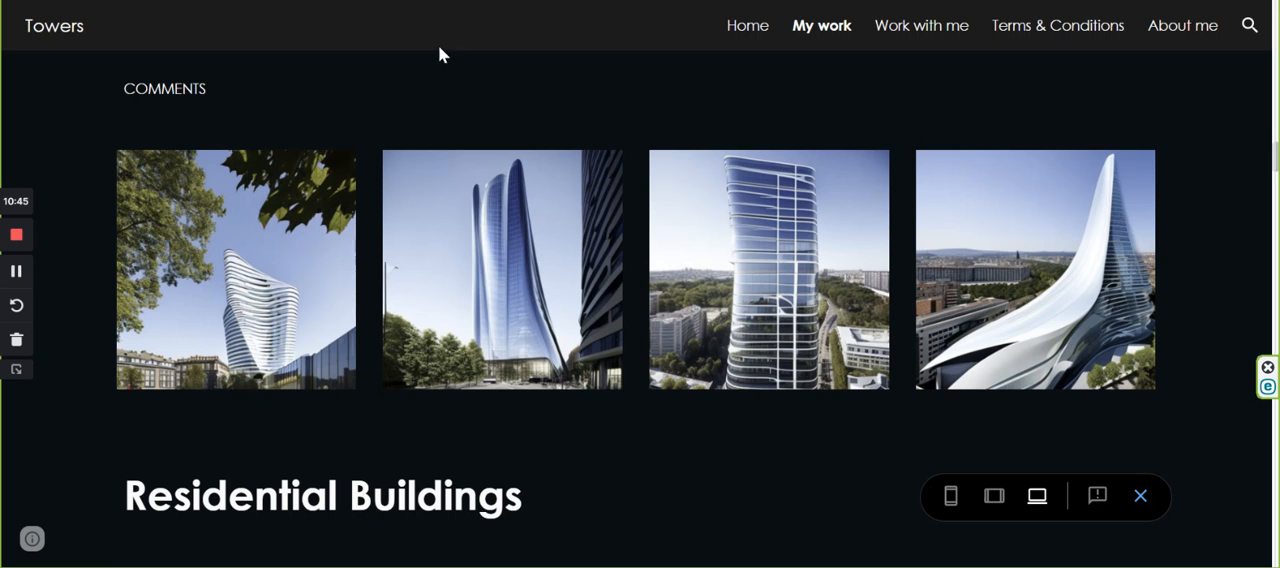
scroll(459, 340, down, 3)
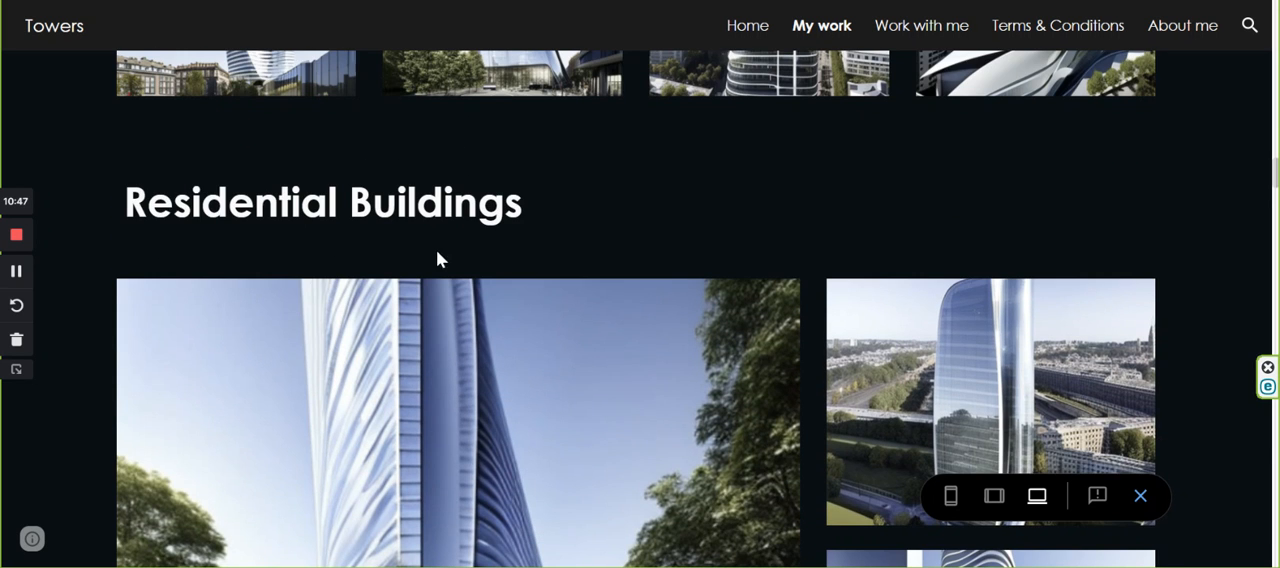
scroll(436, 259, down, 2)
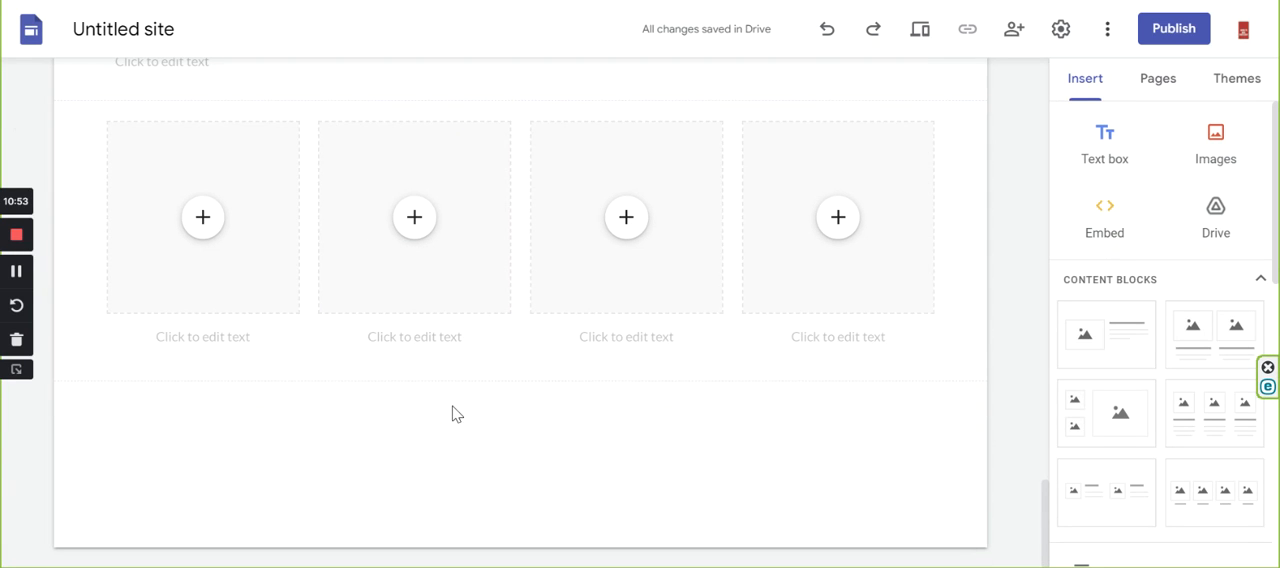
Below the latest four-image row, add a text box and the content block with two stacked images beside a large one.
click(1077, 158)
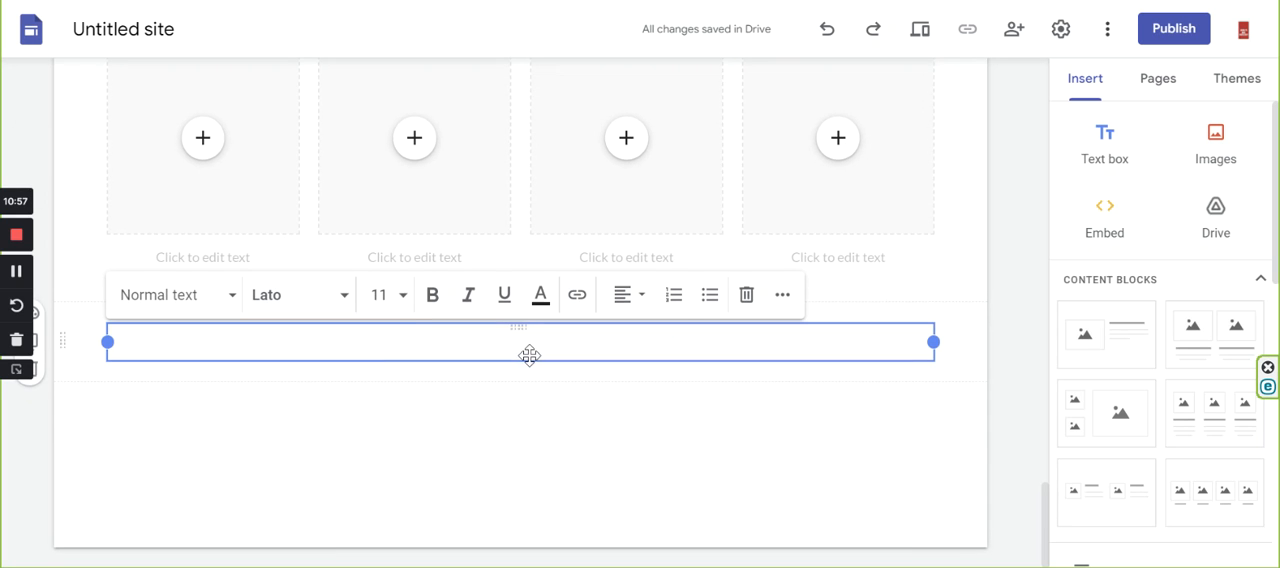
scroll(1120, 345, down, 2)
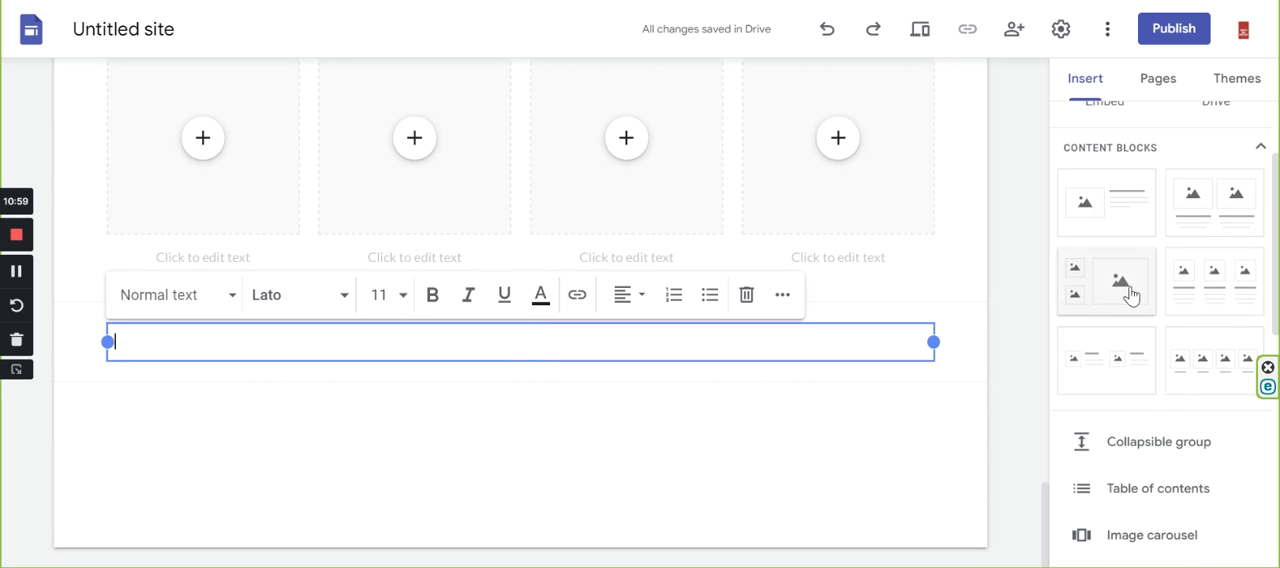
click(1128, 292)
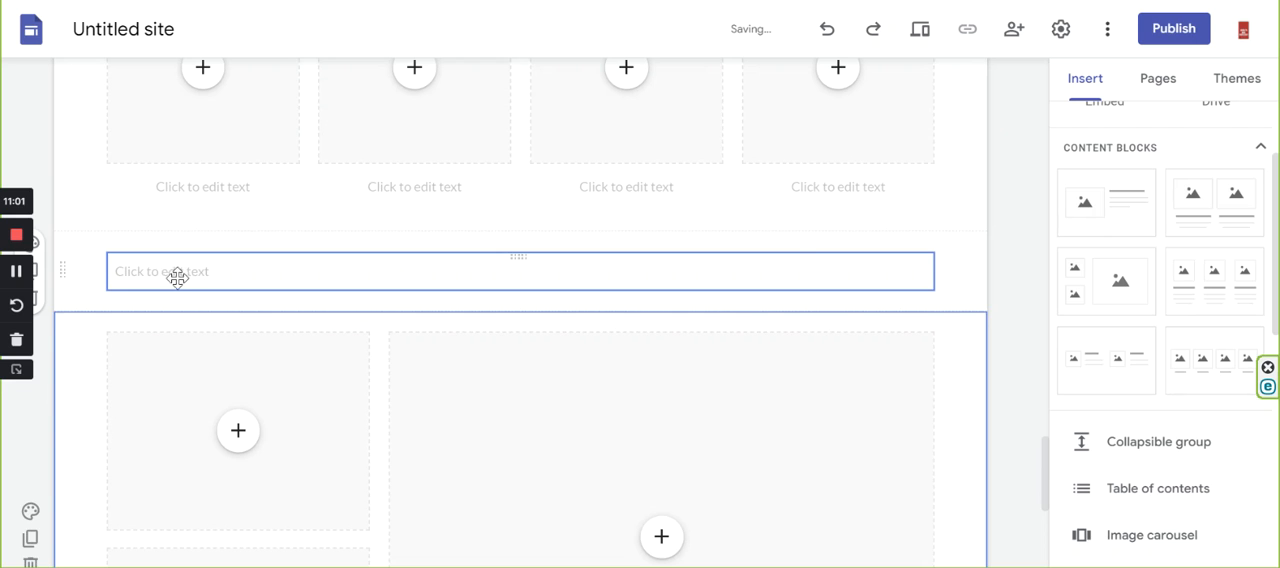
Enter "Title" in the text box above the last gallery block and give it the Heading style.
click(190, 278)
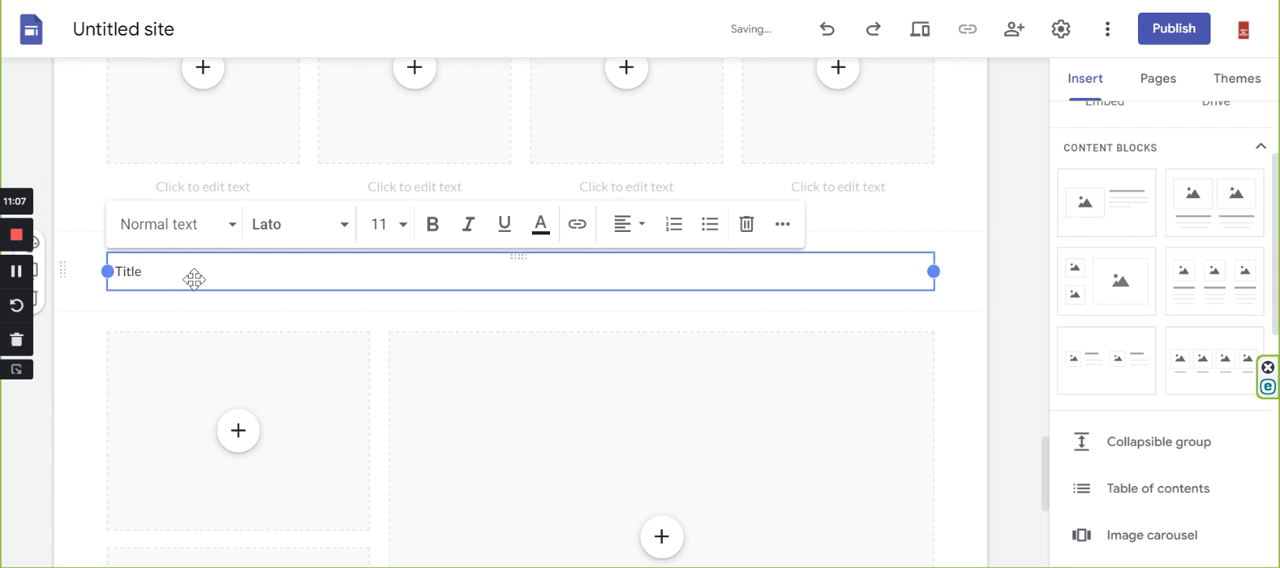
click(215, 232)
click(158, 368)
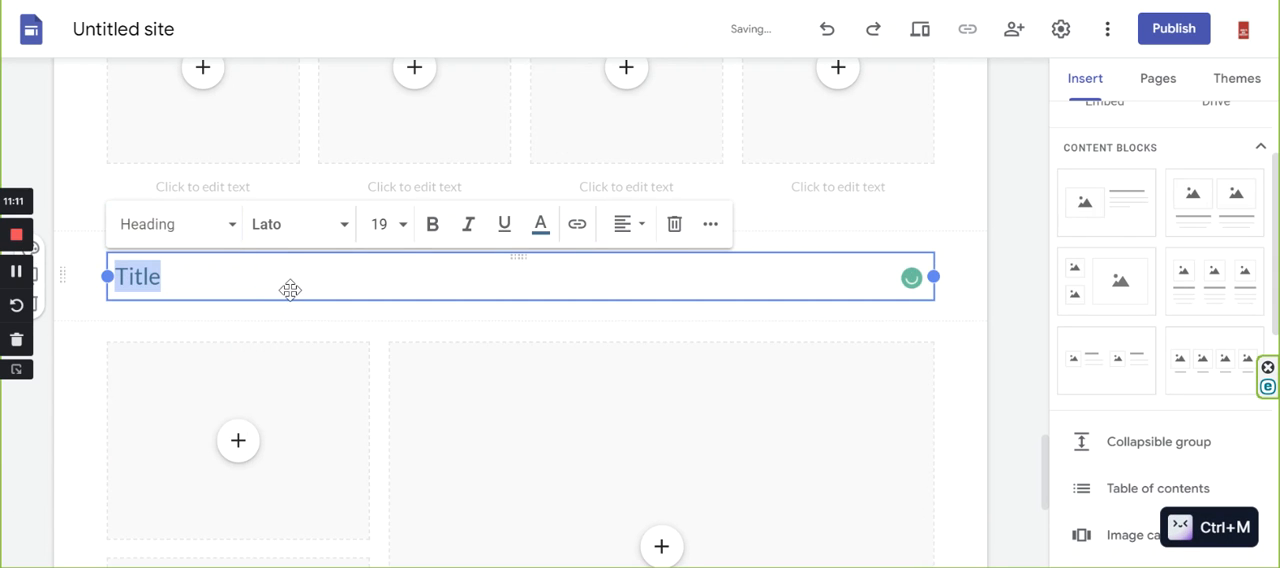
Enter "Title" in the empty text box above the four-image row and apply the Heading style to it.
scroll(516, 414, up, 1)
scroll(516, 414, up, 2)
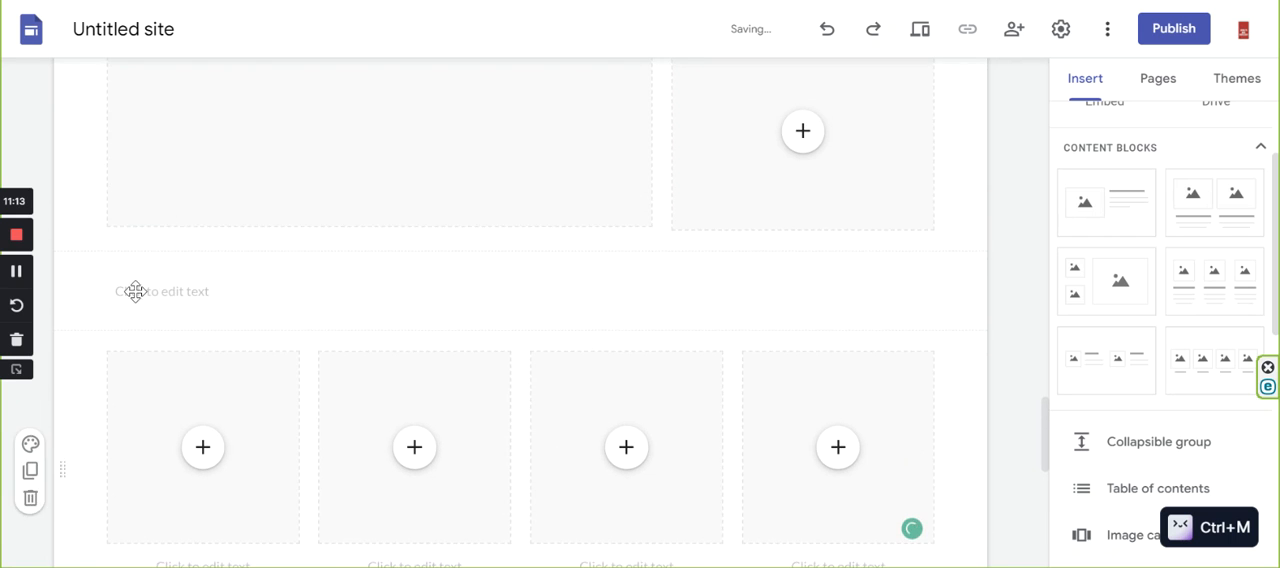
click(215, 302)
text(Title)
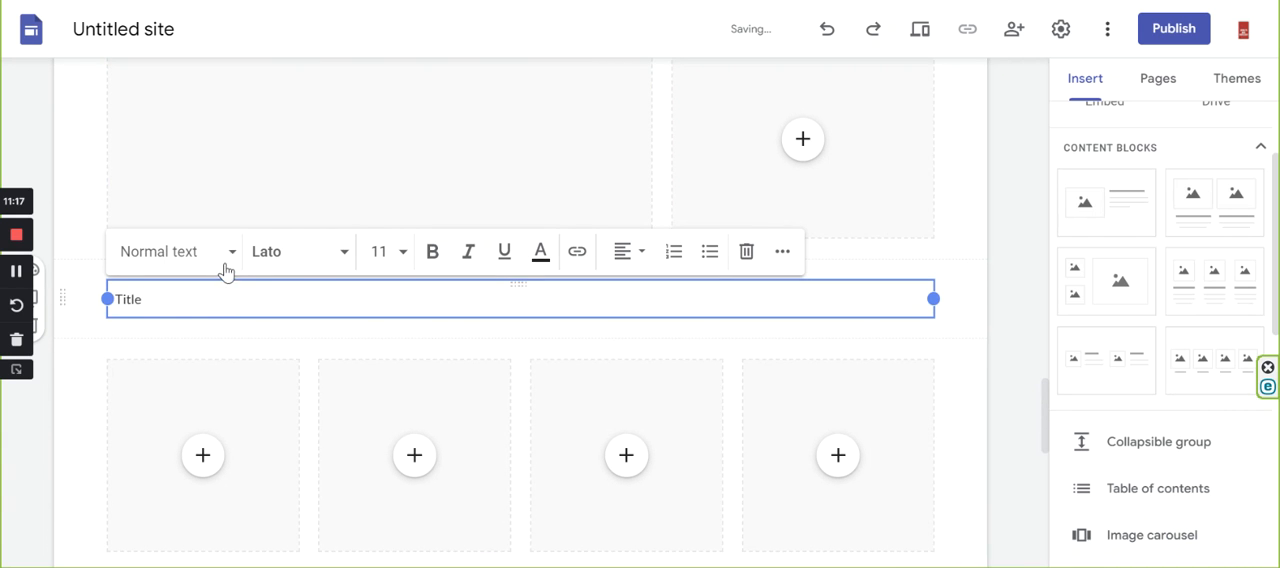
click(228, 257)
click(222, 390)
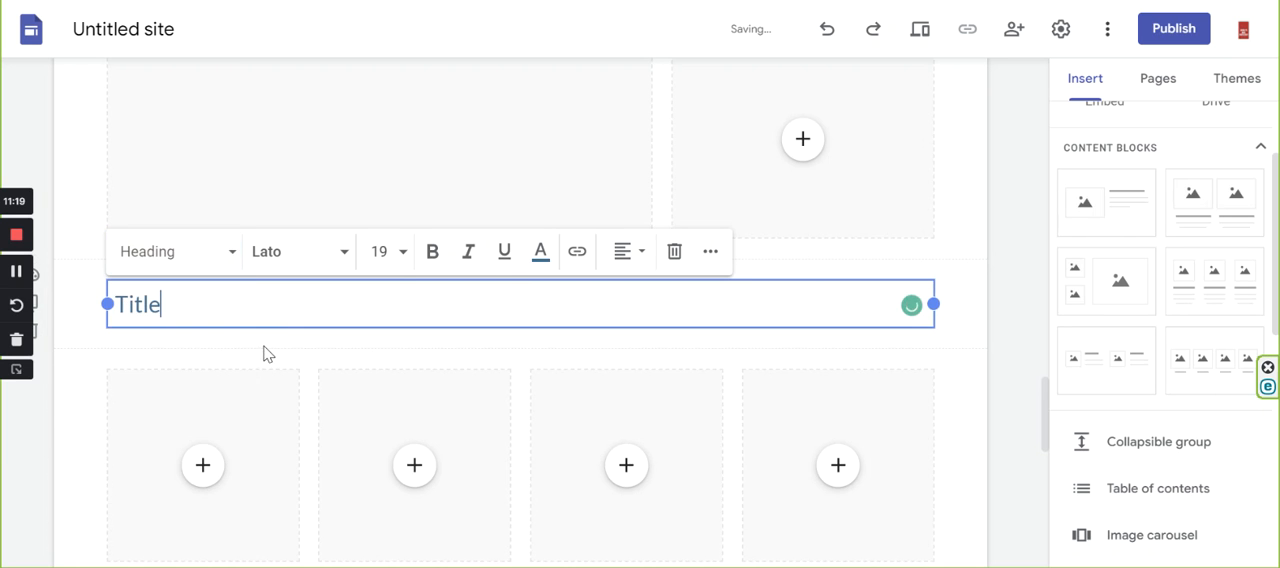
Following the Towers heading section of the reference page, add a text box and the content block with four captioned images at the page's end.
scroll(265, 354, down, 10)
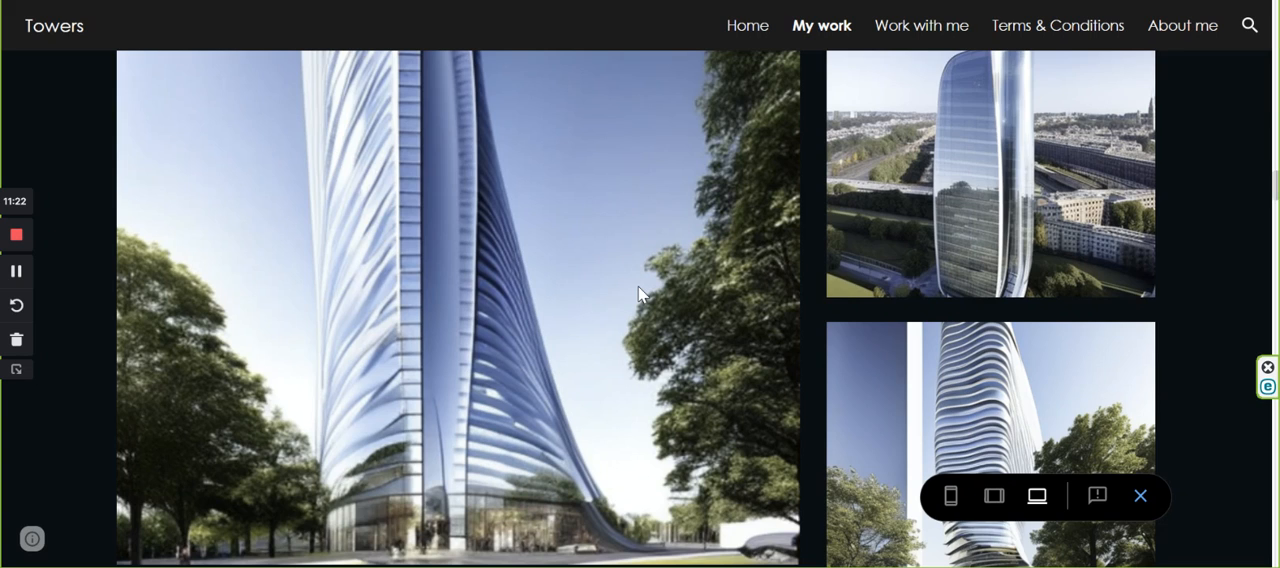
scroll(638, 286, down, 5)
scroll(640, 290, down, 2)
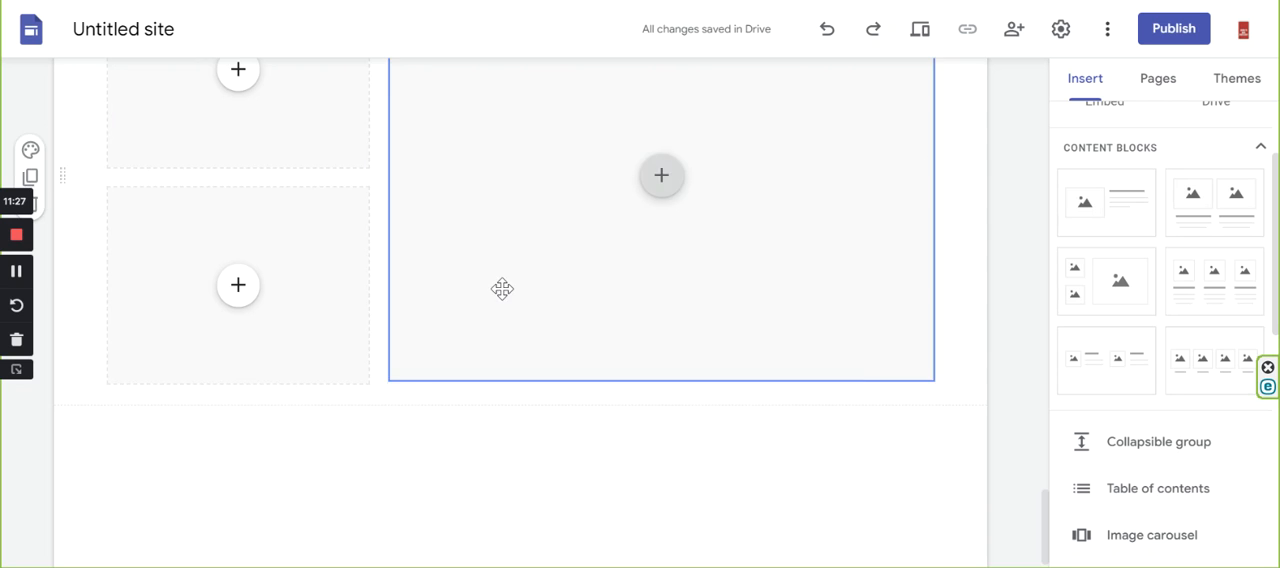
scroll(846, 397, down, 1)
scroll(1100, 170, up, 3)
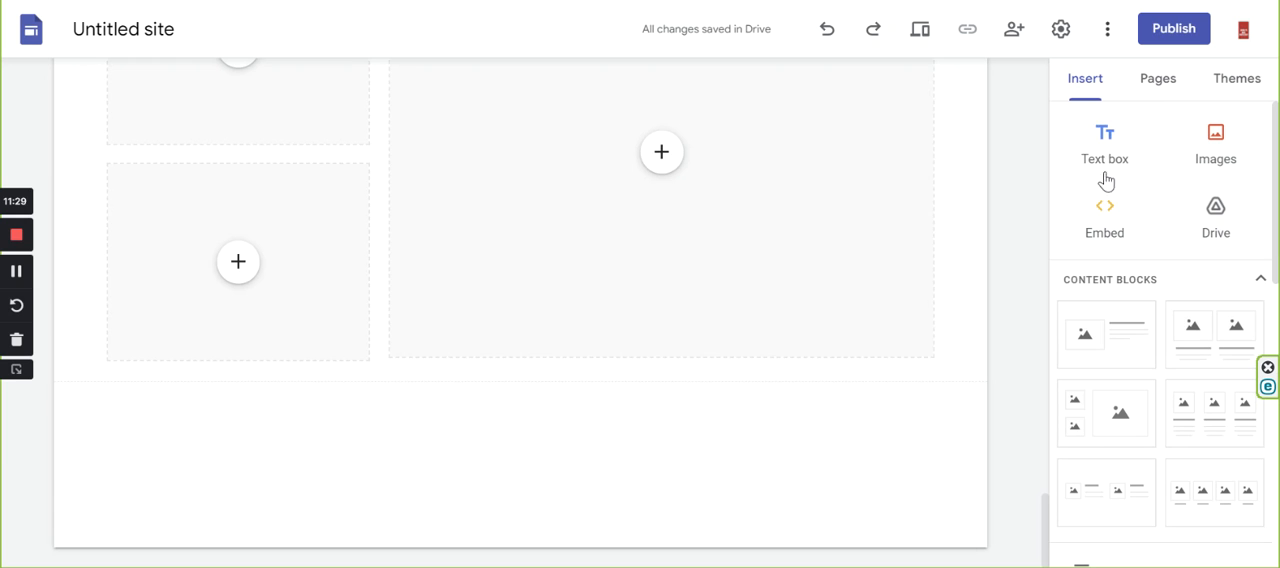
click(1104, 150)
scroll(1147, 341, down, 3)
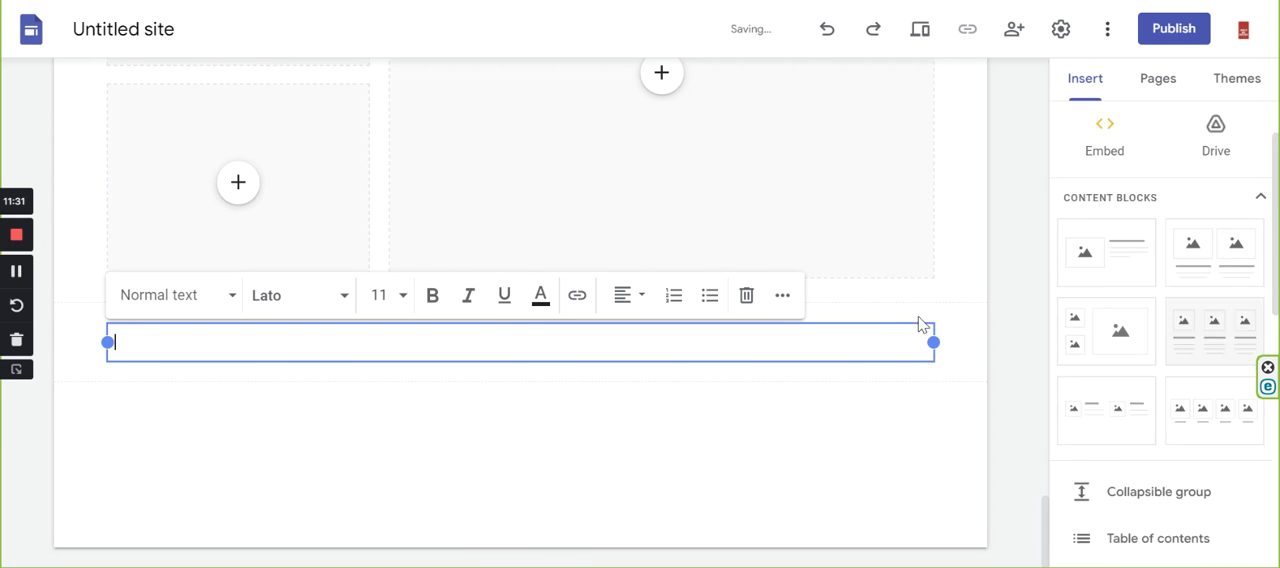
click(1230, 340)
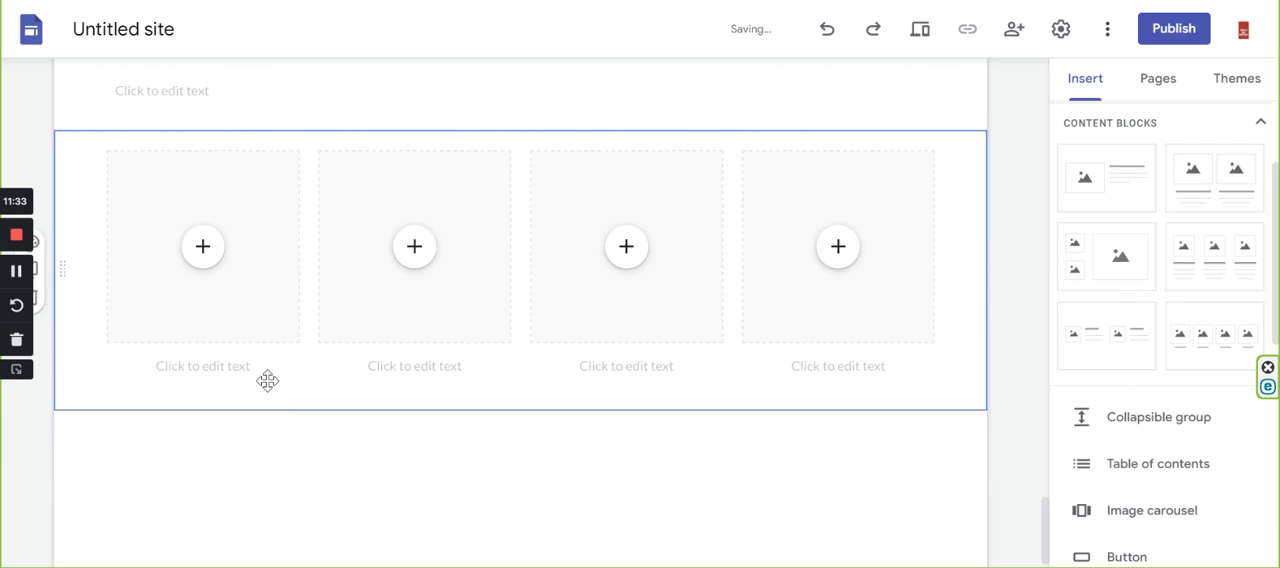
Enter "Title" in the empty text box above the last four-image row.
click(178, 393)
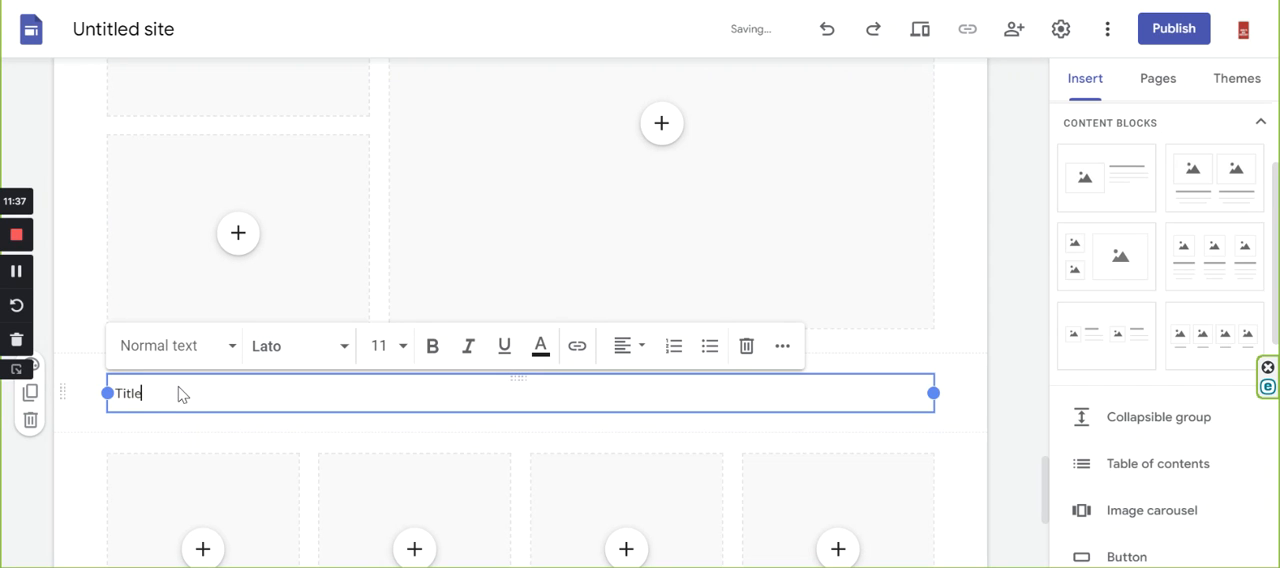
scroll(271, 480, down, 3)
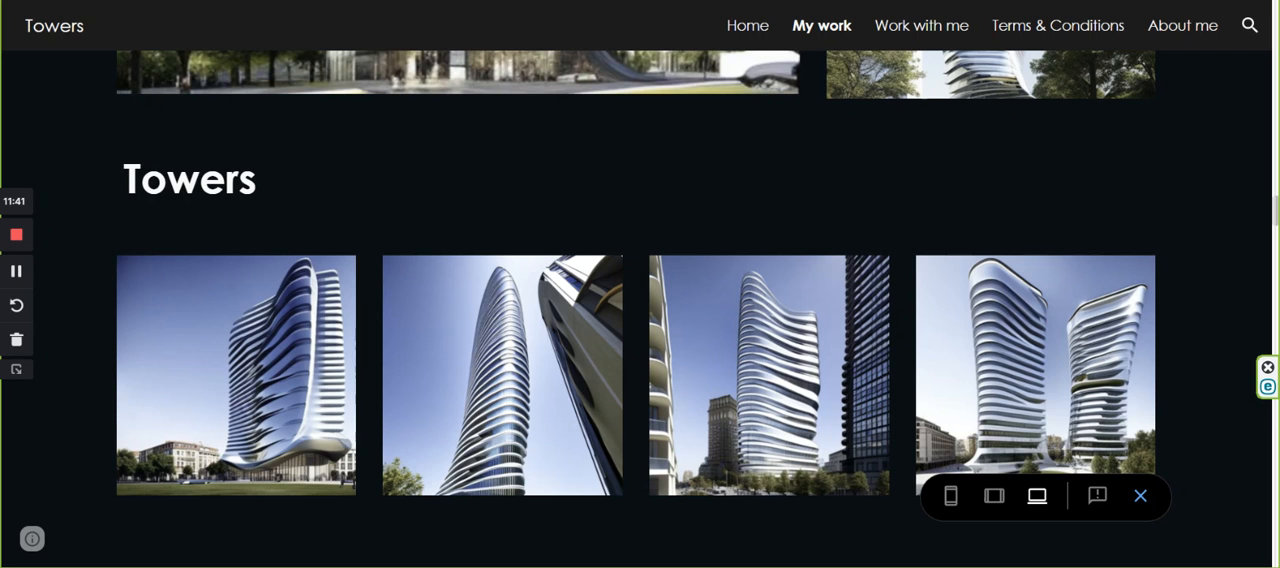
Following the reference page's next heading section, add a text box and move it below the last four-image row.
scroll(418, 270, down, 5)
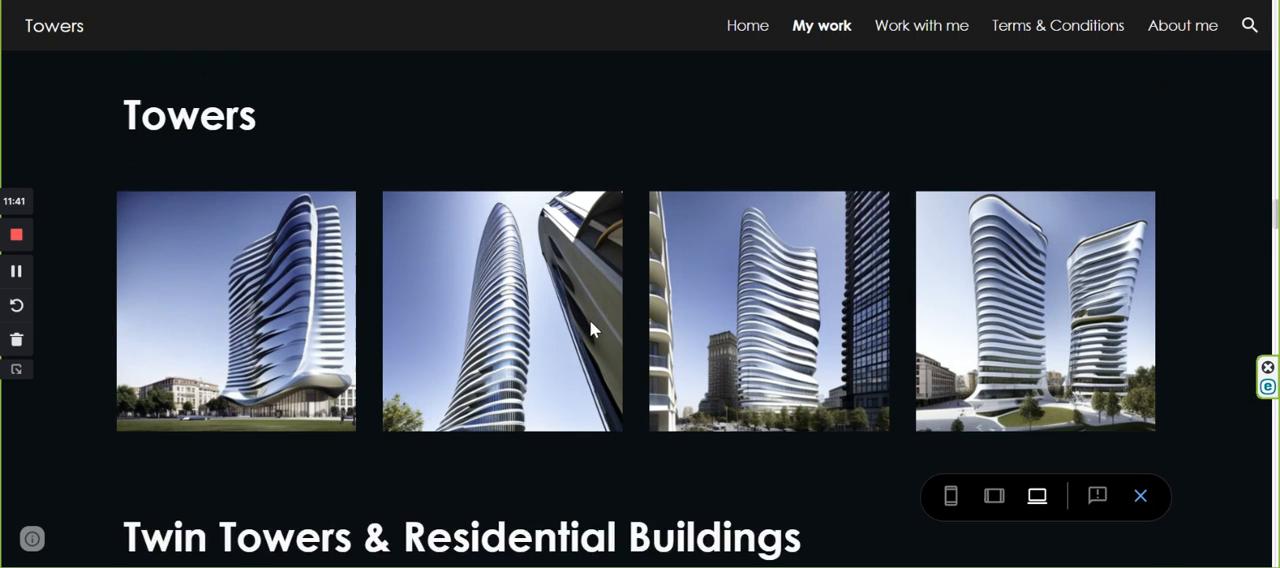
scroll(645, 252, down, 2)
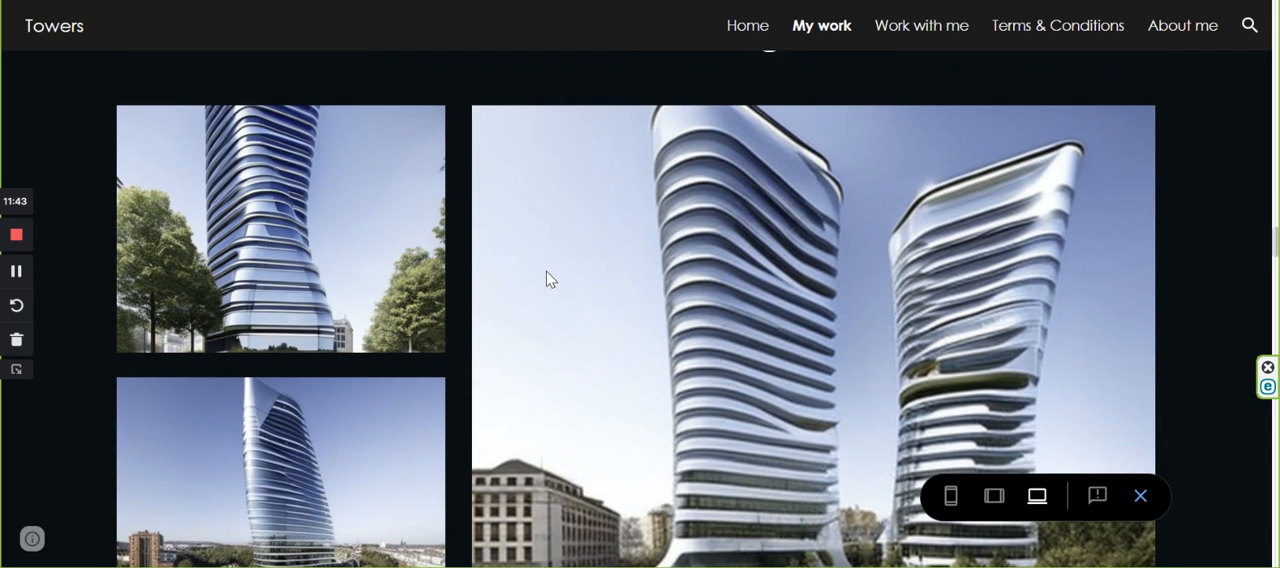
scroll(620, 342, up, 1)
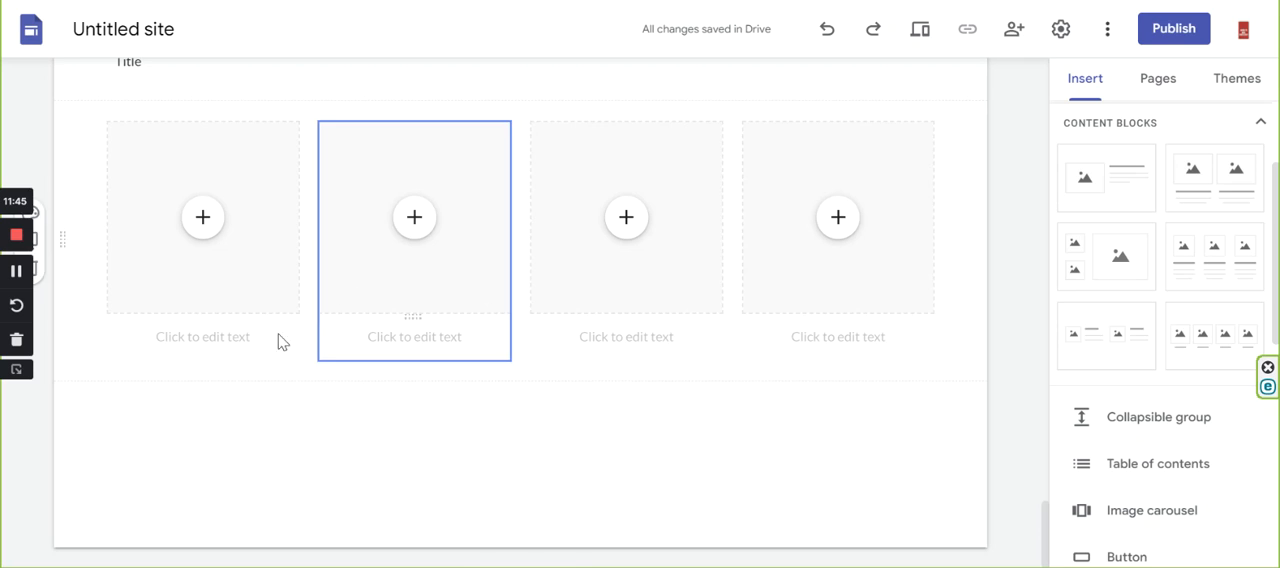
scroll(1095, 193, up, 3)
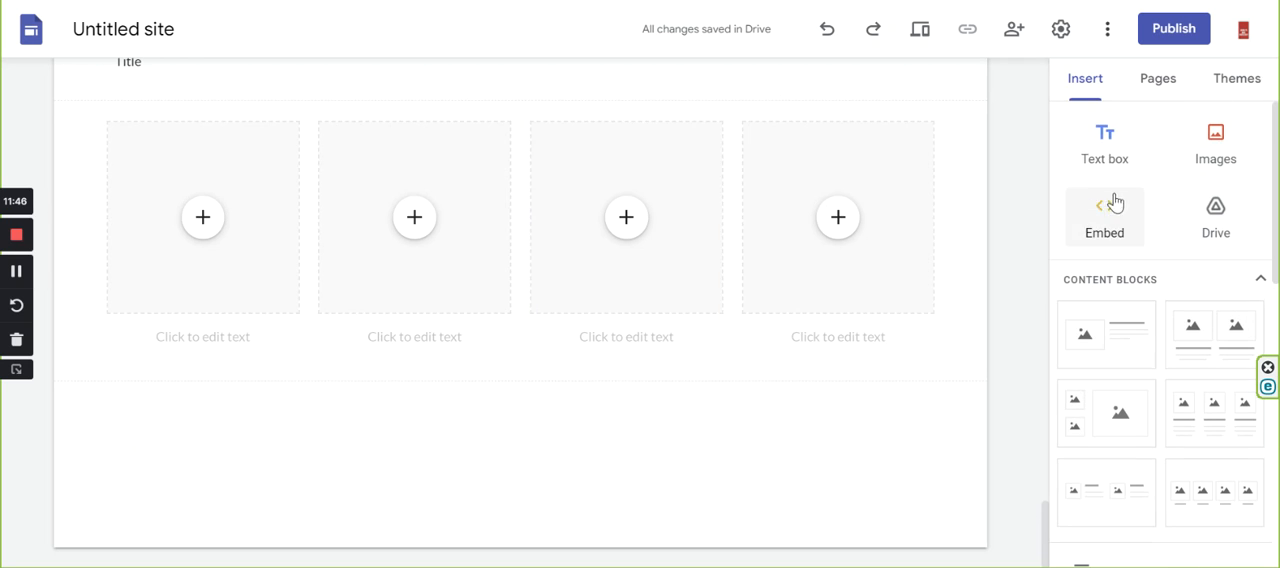
click(1100, 142)
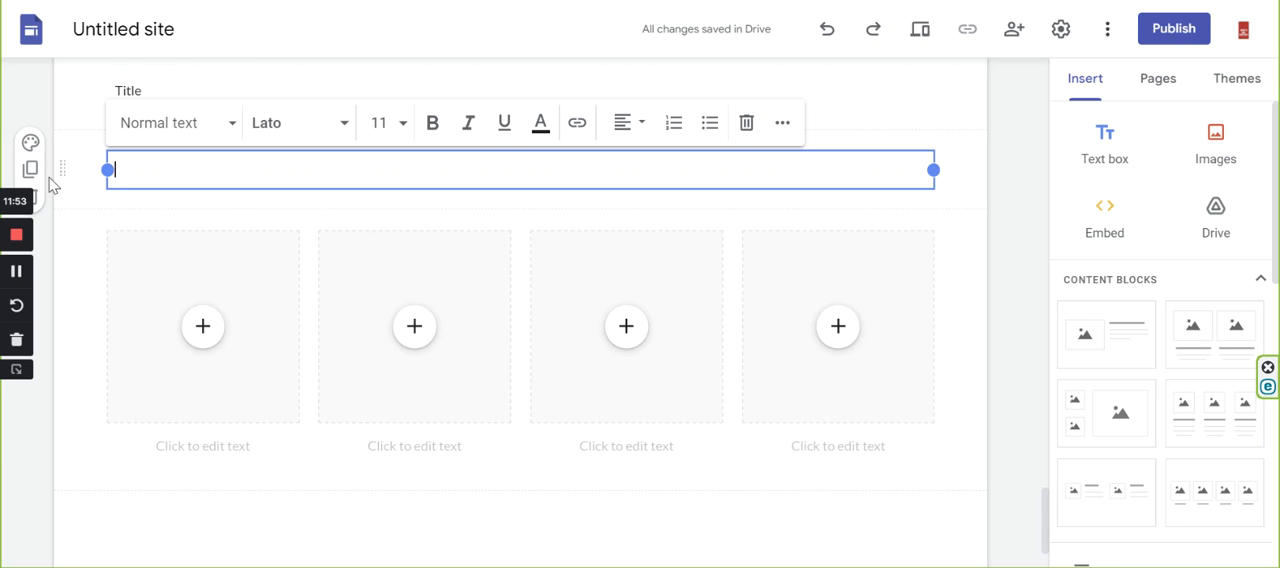
drag(60, 171, 68, 425)
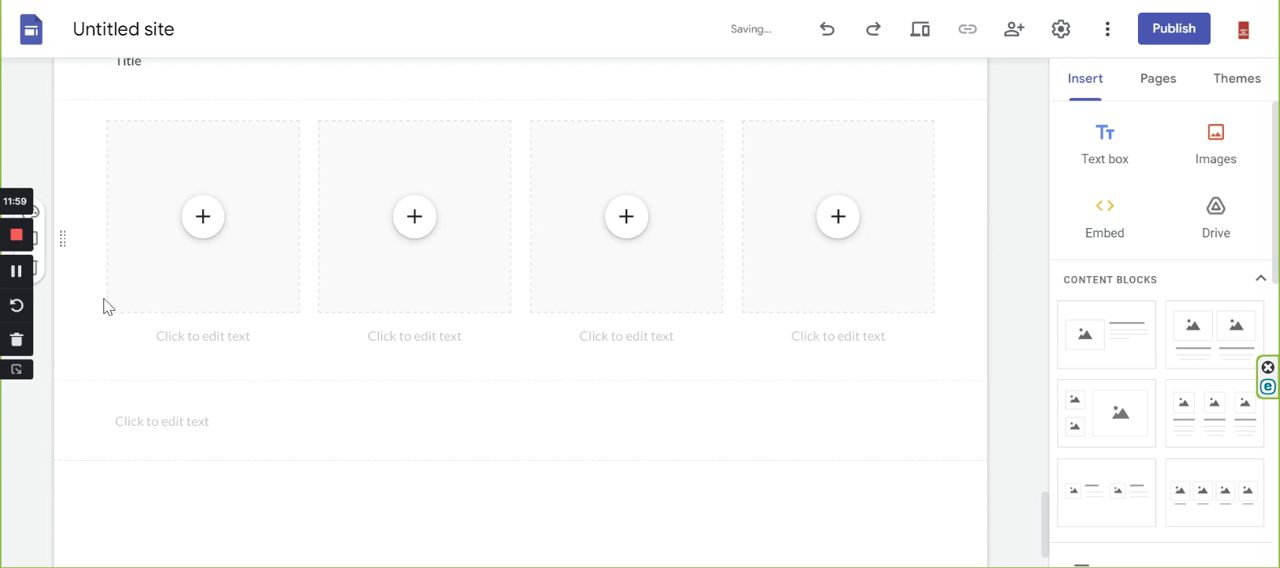
scroll(312, 418, down, 1)
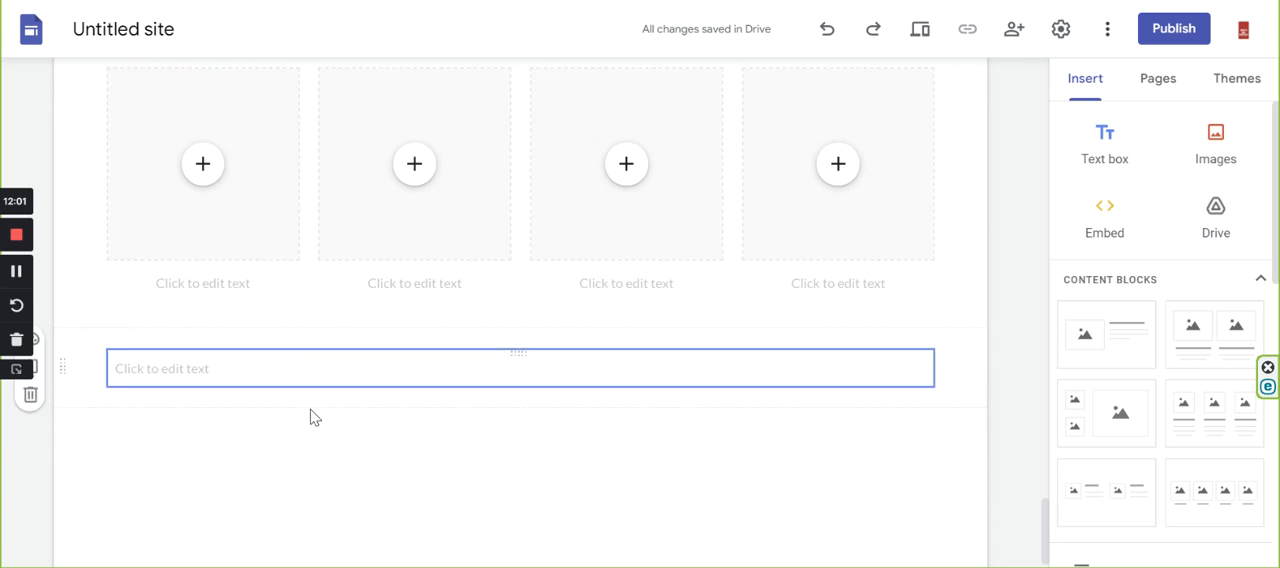
Matching the reference page's Twin Towers & Residential Buildings section, add the content block with two stacked images beside a large one.
click(388, 1)
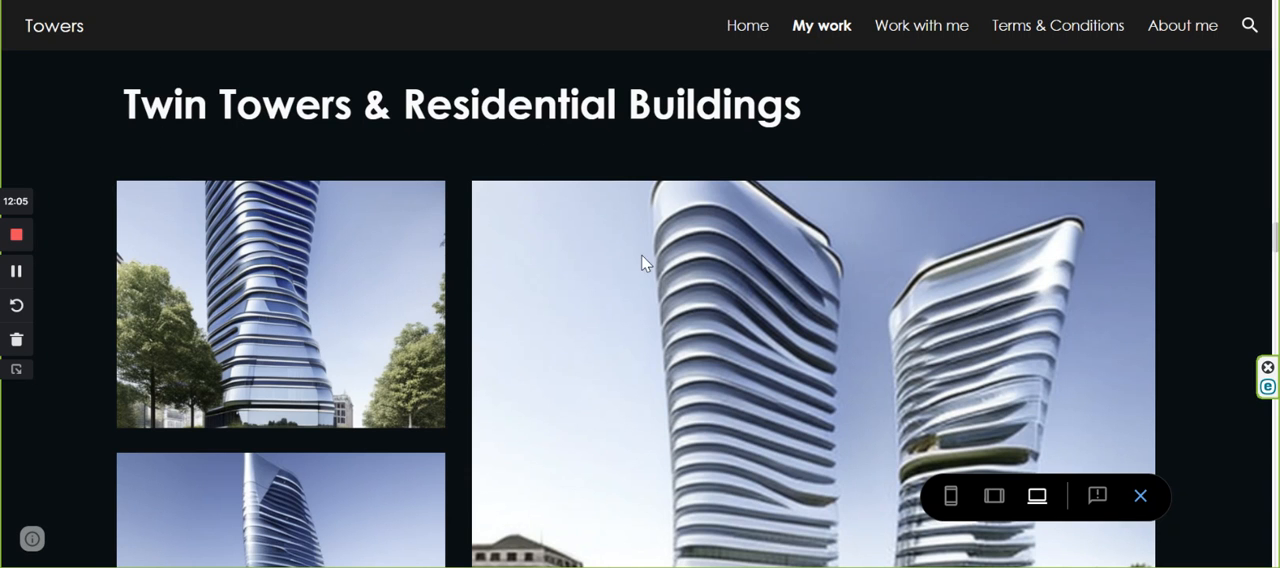
scroll(645, 262, down, 2)
click(290, 1)
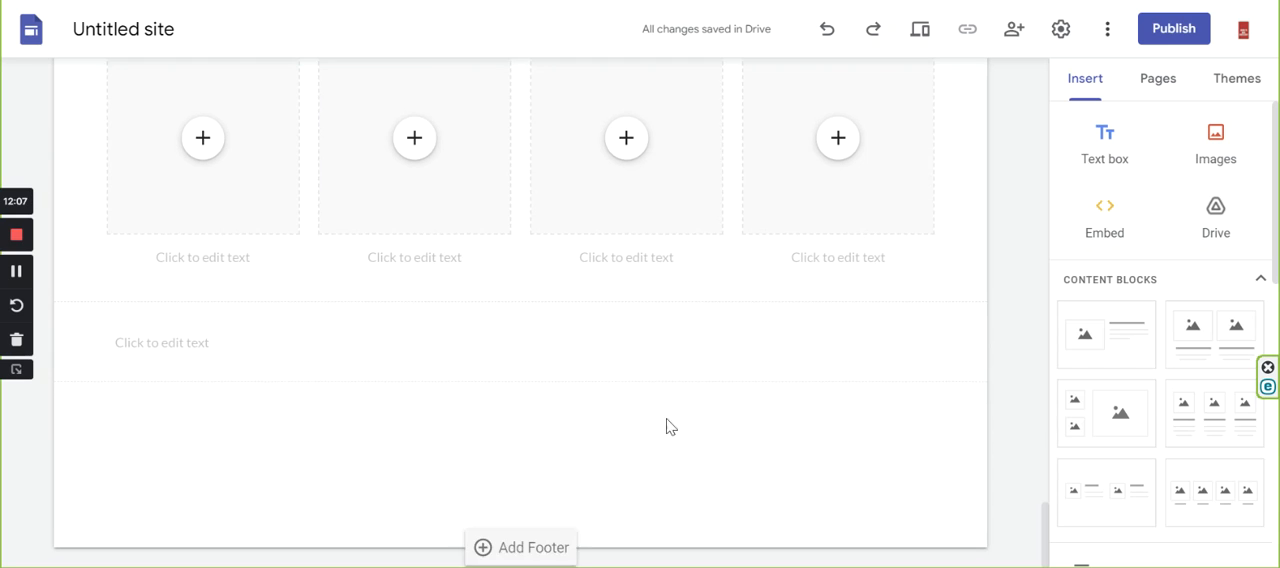
click(1090, 420)
scroll(355, 372, down, 1)
Enter "Title" in the text box between the four-image row and the new stacked-image block.
scroll(355, 372, up, 4)
click(157, 437)
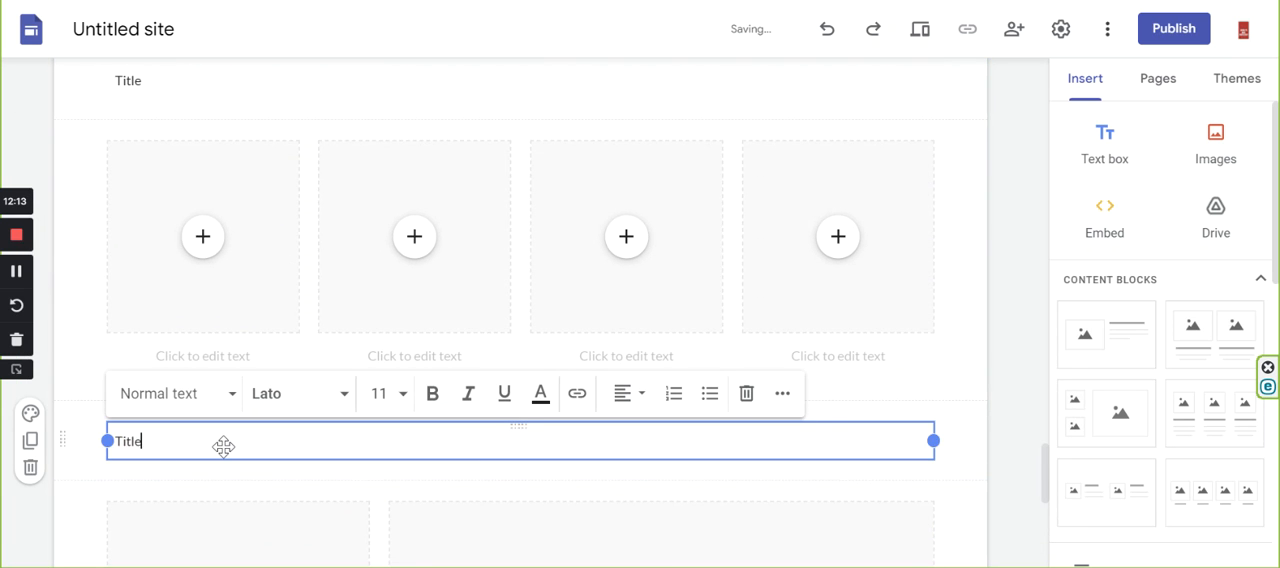
scroll(275, 410, down, 5)
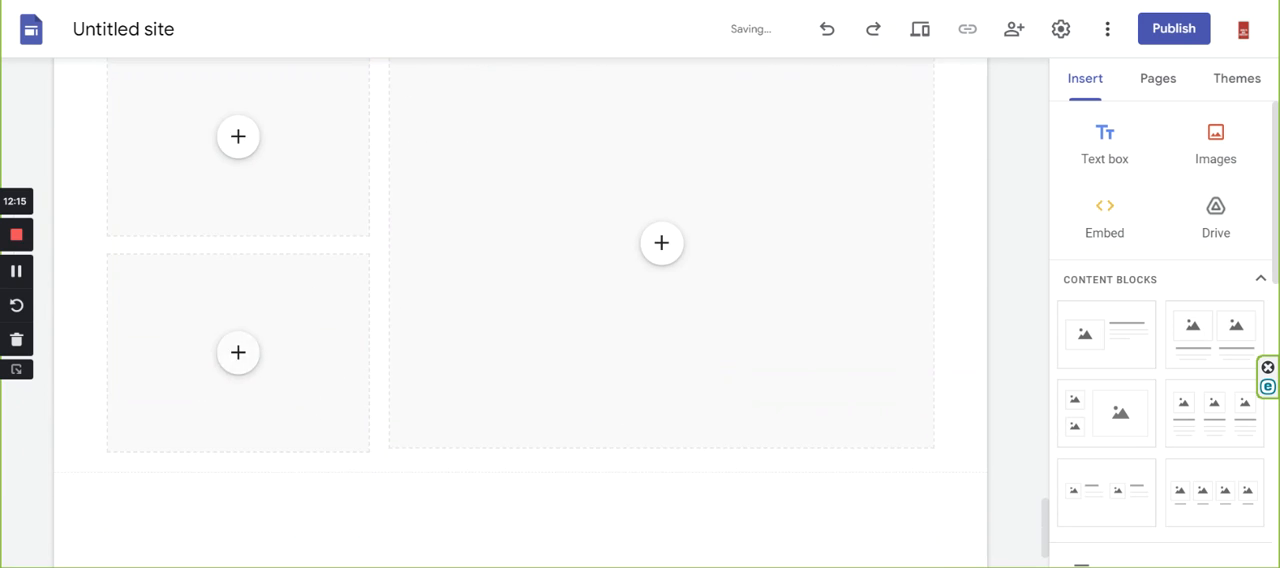
Following the image row before the reference page's Stadiums heading, add the three-image content block with captions at the page's end.
click(130, 1)
scroll(590, 371, down, 5)
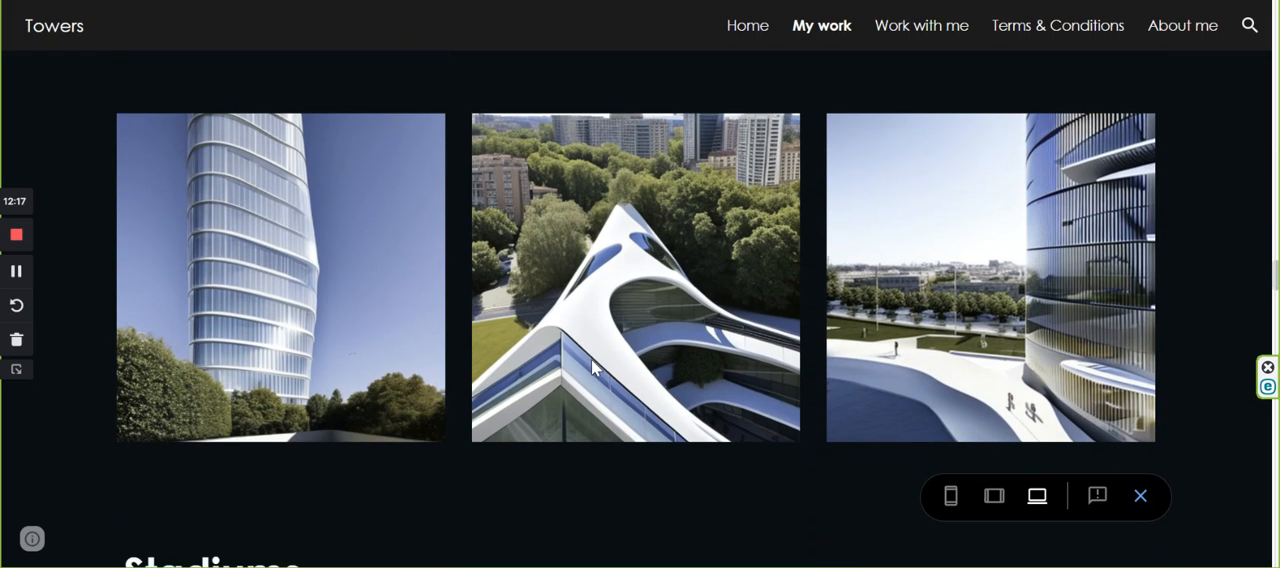
scroll(813, 342, down, 3)
scroll(461, 292, up, 3)
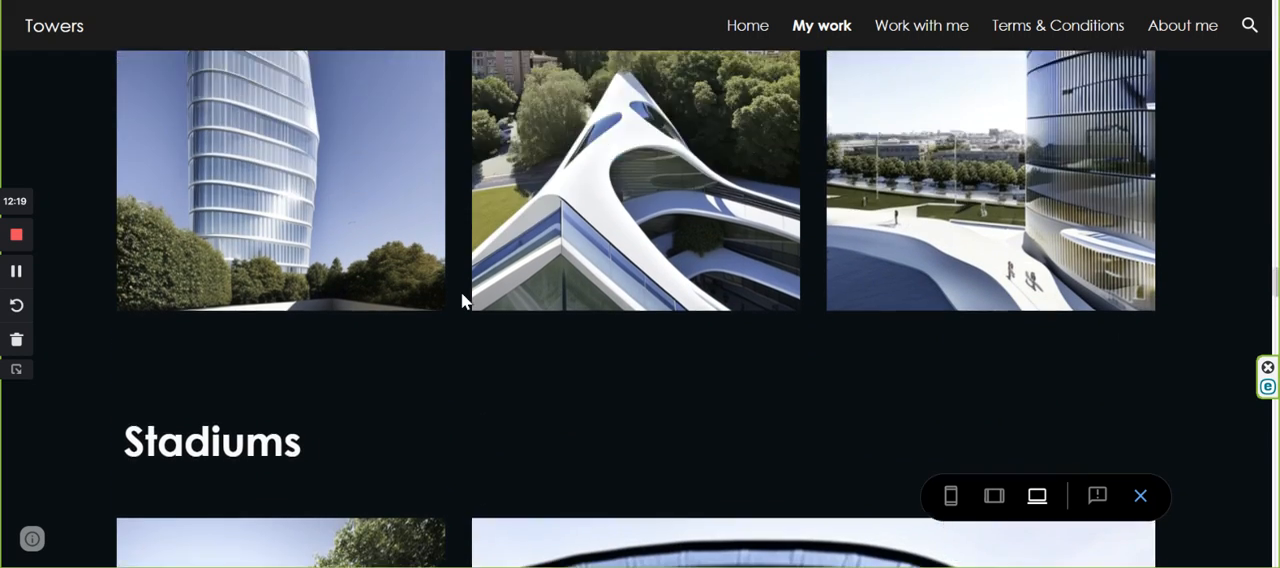
click(400, 1)
scroll(523, 340, down, 1)
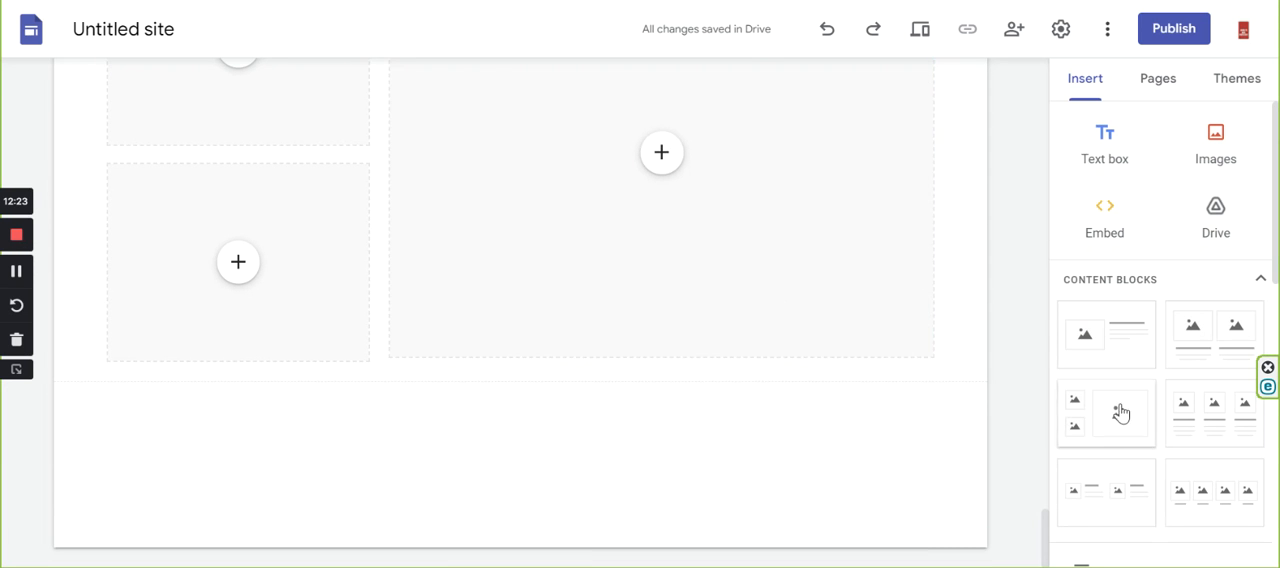
scroll(1121, 413, down, 4)
drag(1214, 223, 94, 437)
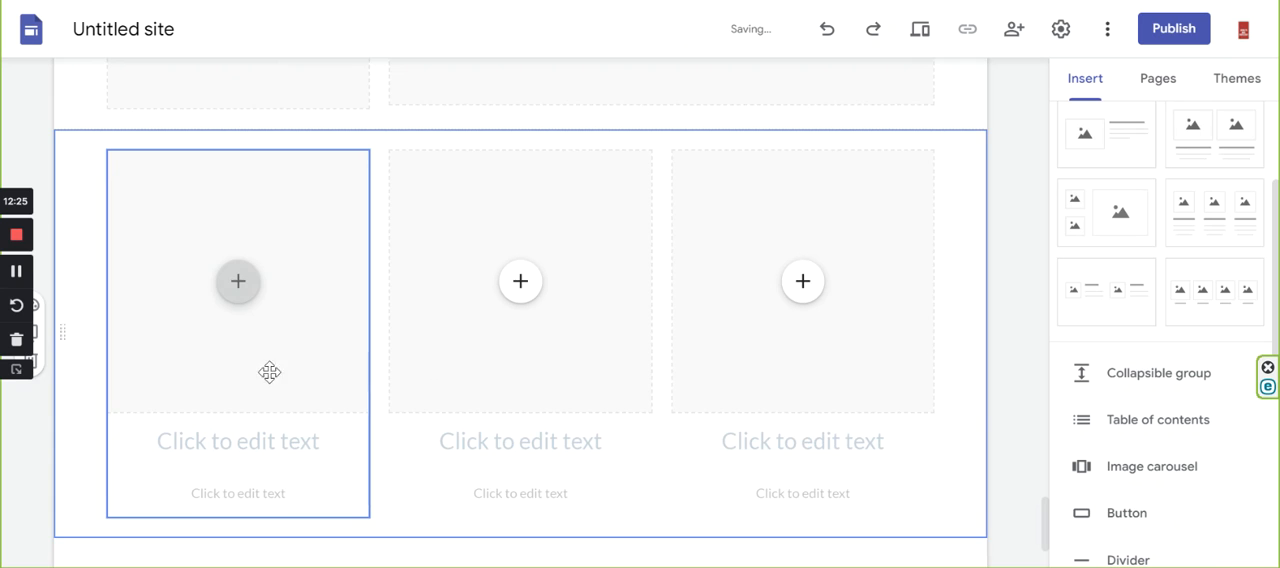
scroll(270, 372, down, 2)
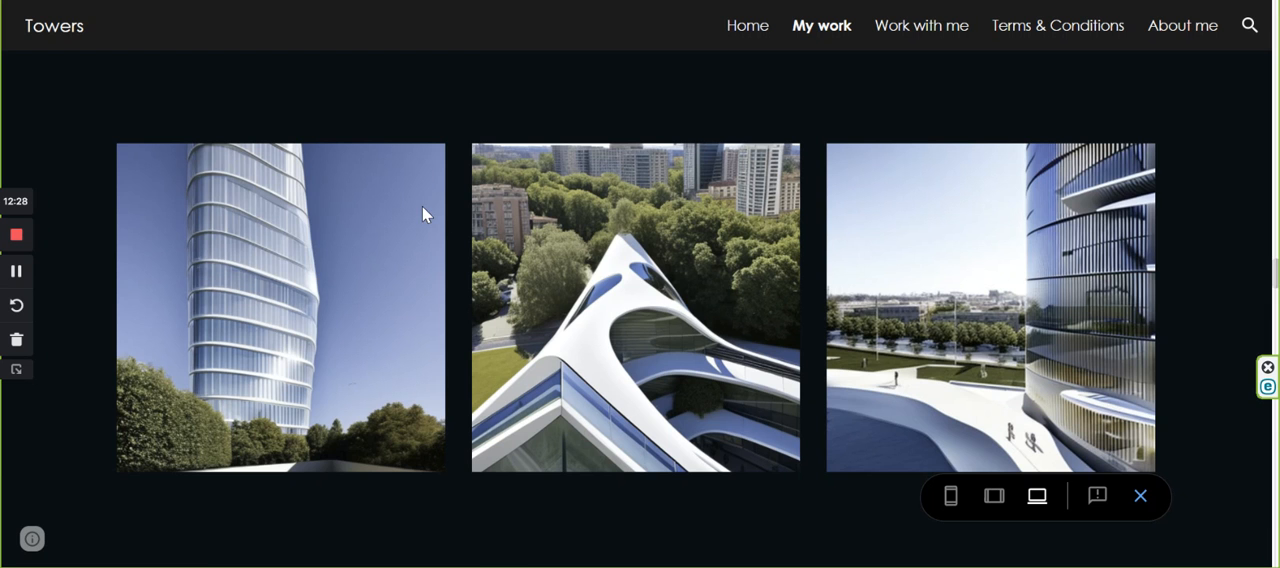
Examine the reference My work page's headings and image layouts from Towers through Stadiums and Museums.
scroll(422, 205, down, 8)
scroll(422, 205, down, 2)
scroll(422, 205, up, 3)
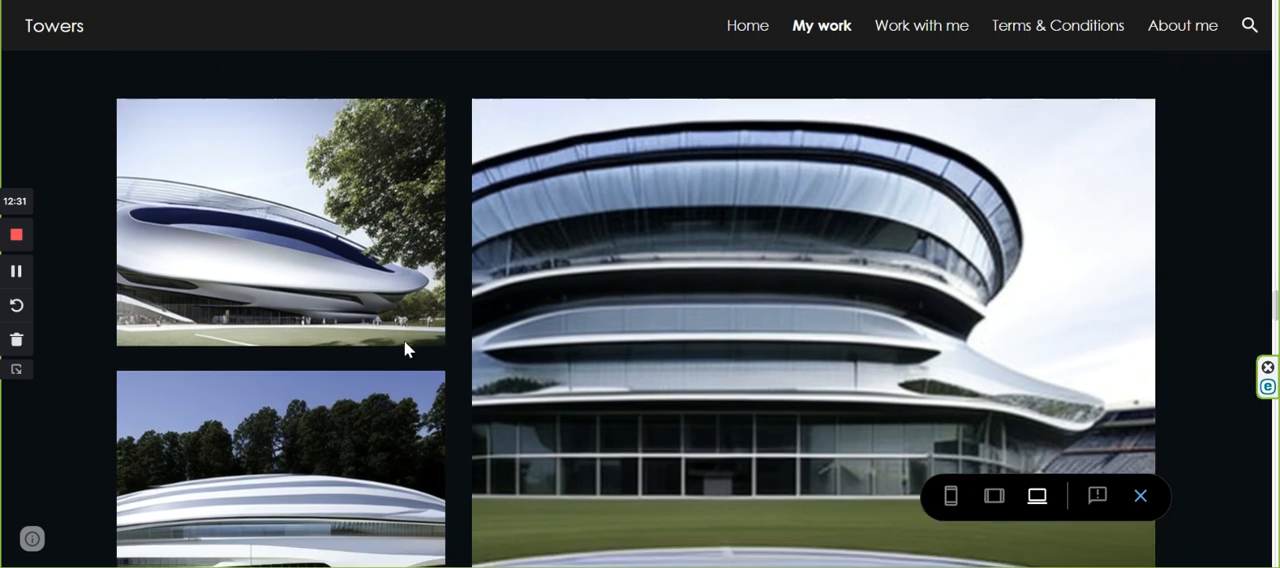
scroll(406, 340, down, 2)
scroll(407, 332, up, 5)
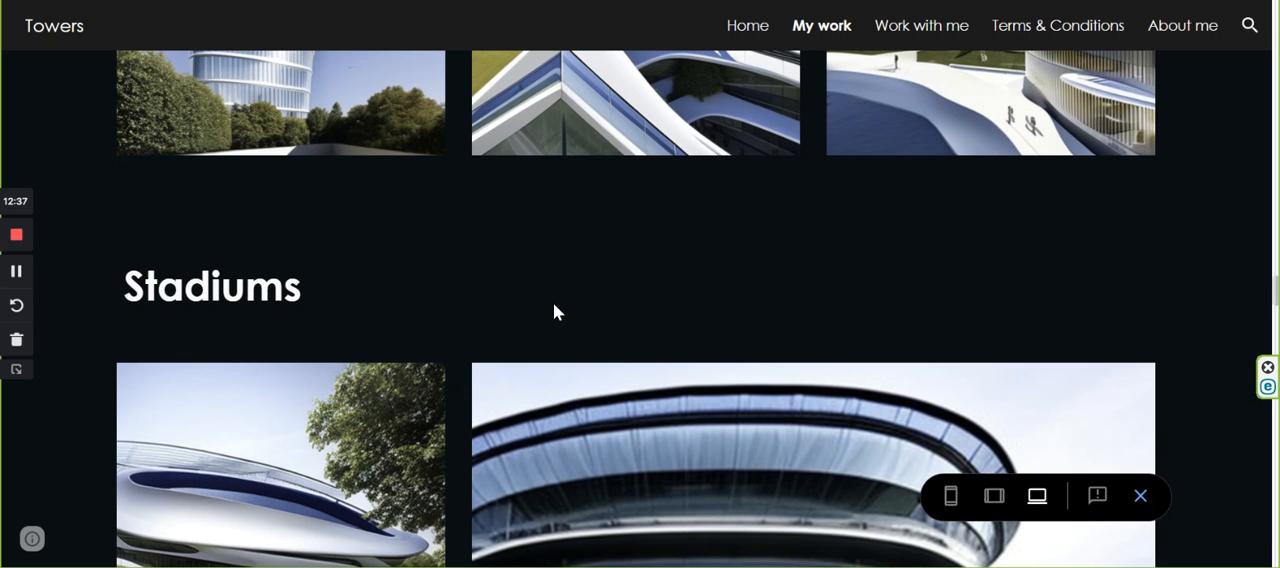
scroll(548, 324, up, 6)
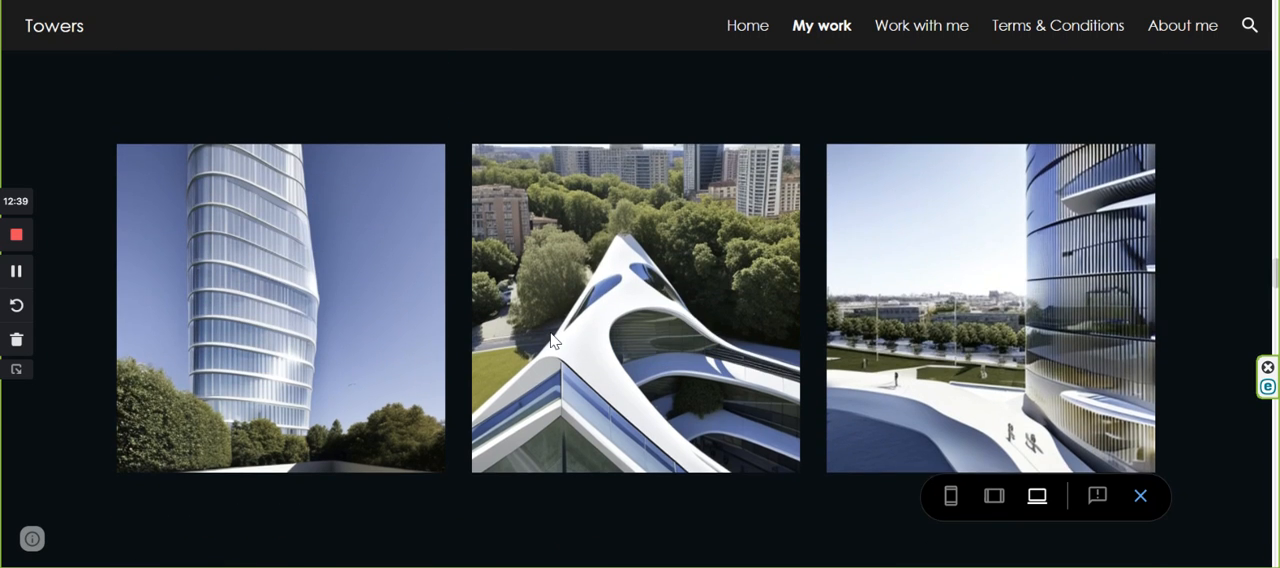
scroll(729, 436, up, 5)
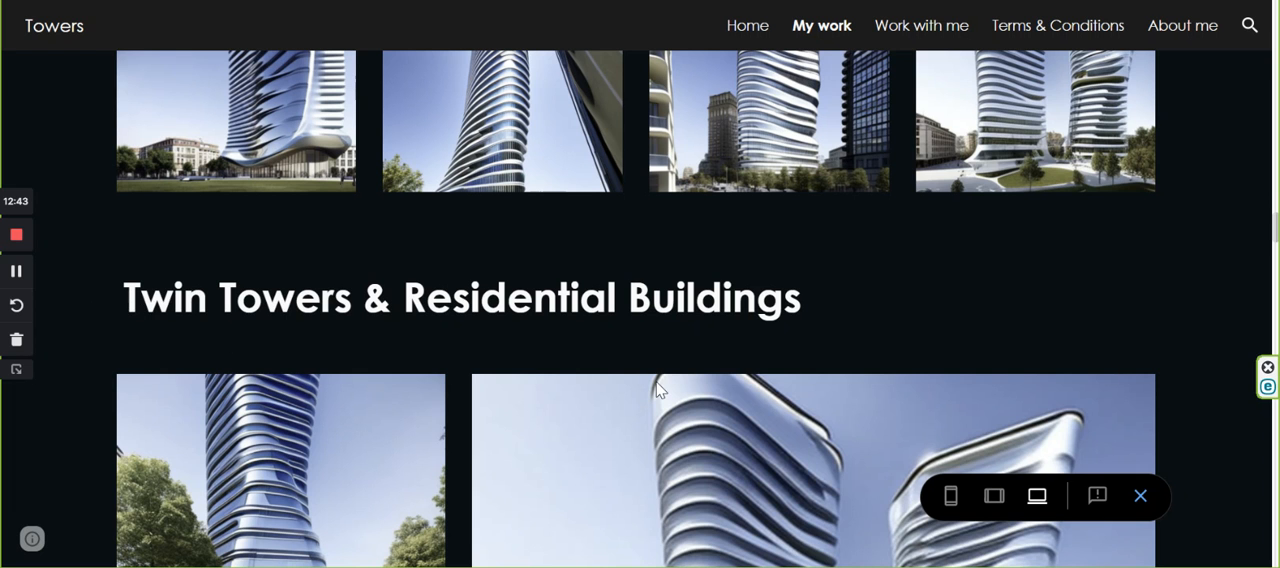
scroll(658, 390, up, 2)
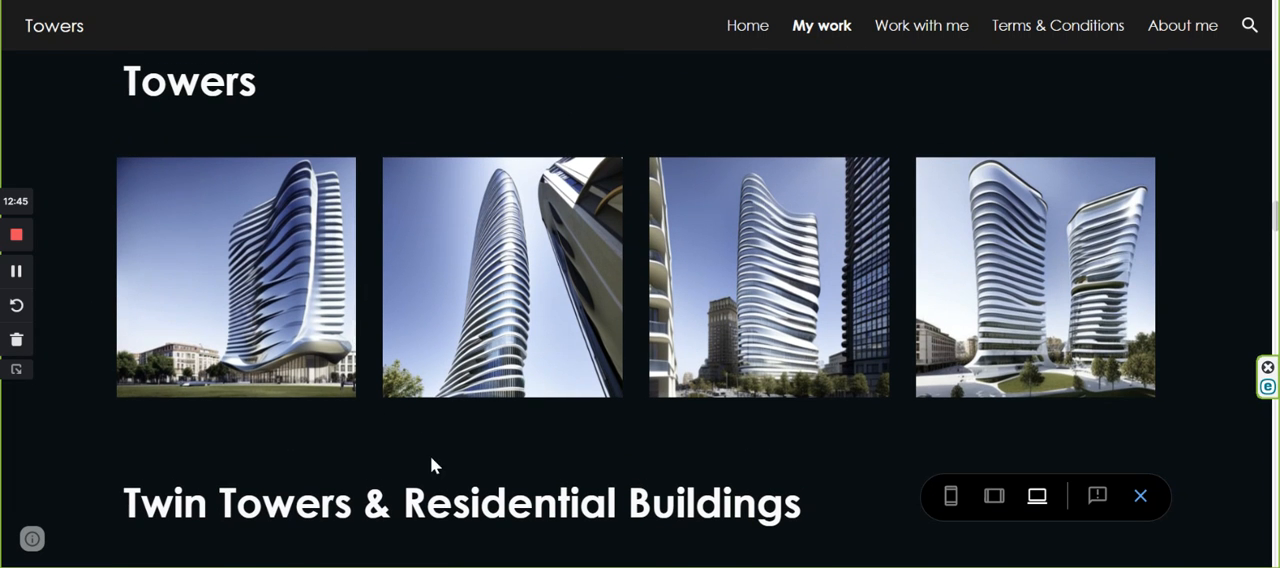
scroll(432, 465, down, 5)
scroll(279, 241, up, 2)
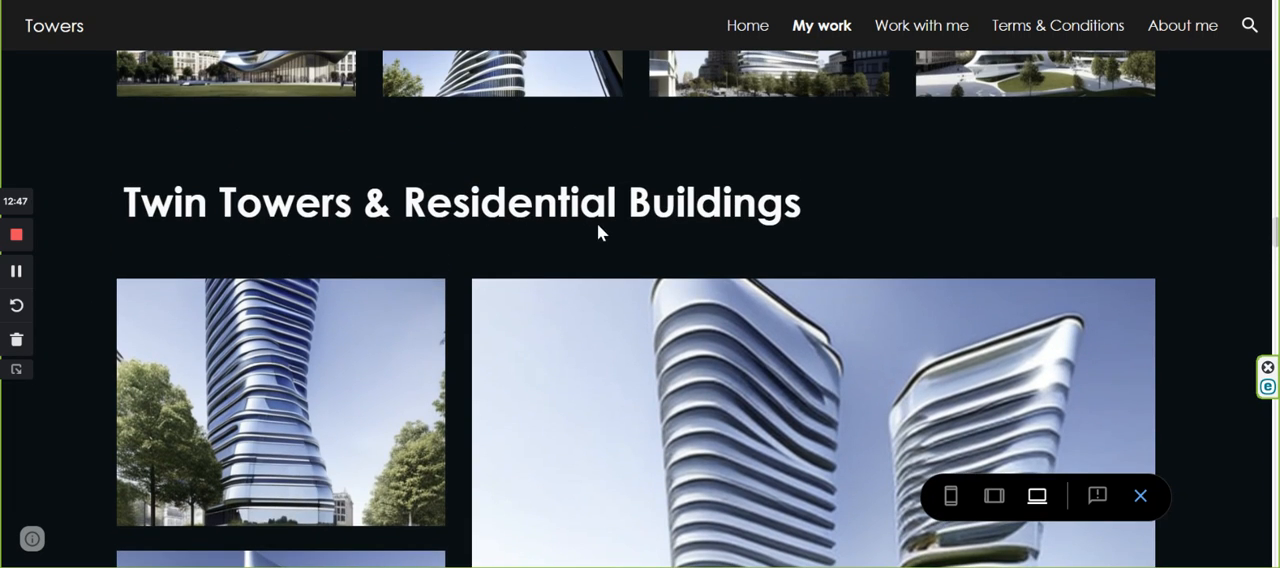
scroll(599, 228, down, 10)
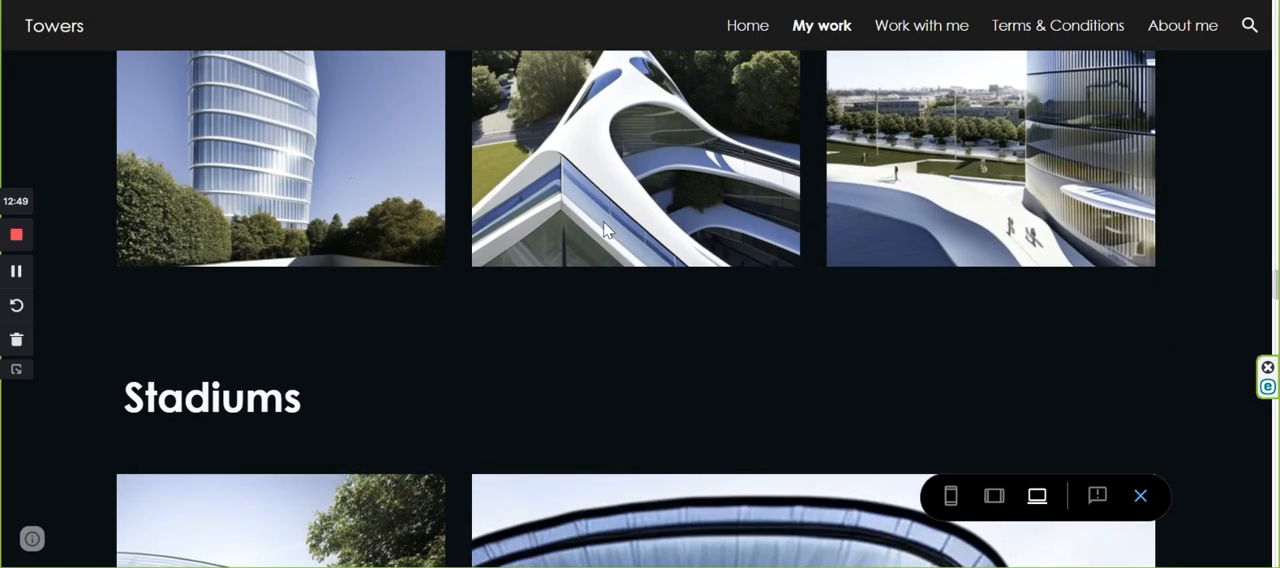
scroll(320, 362, down, 8)
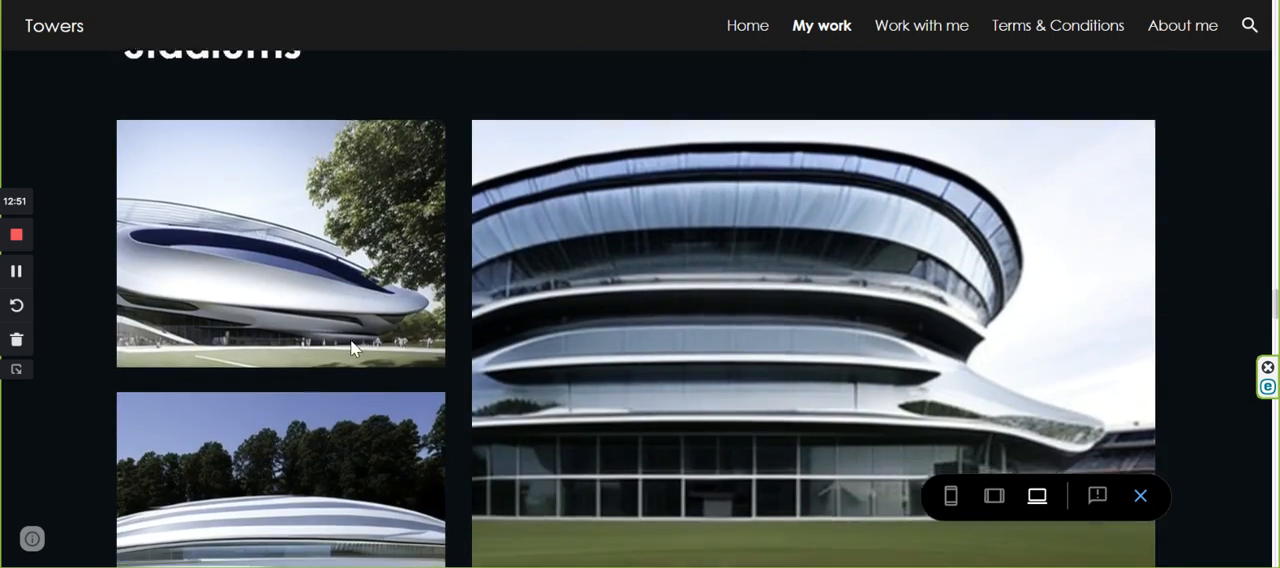
scroll(365, 347, down, 8)
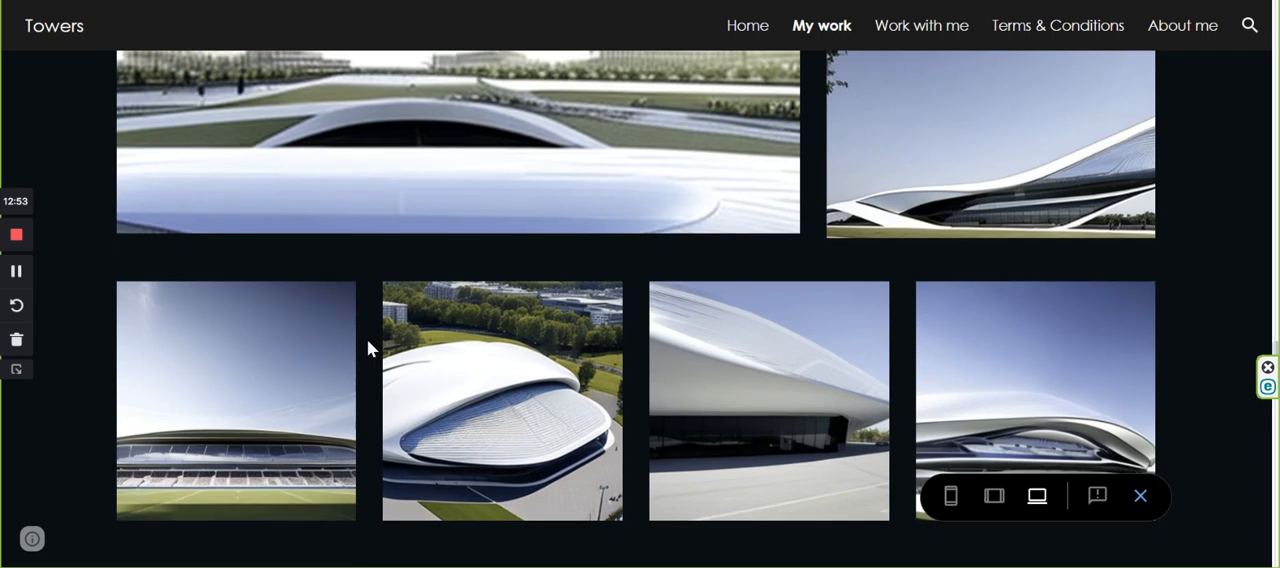
scroll(372, 345, down, 8)
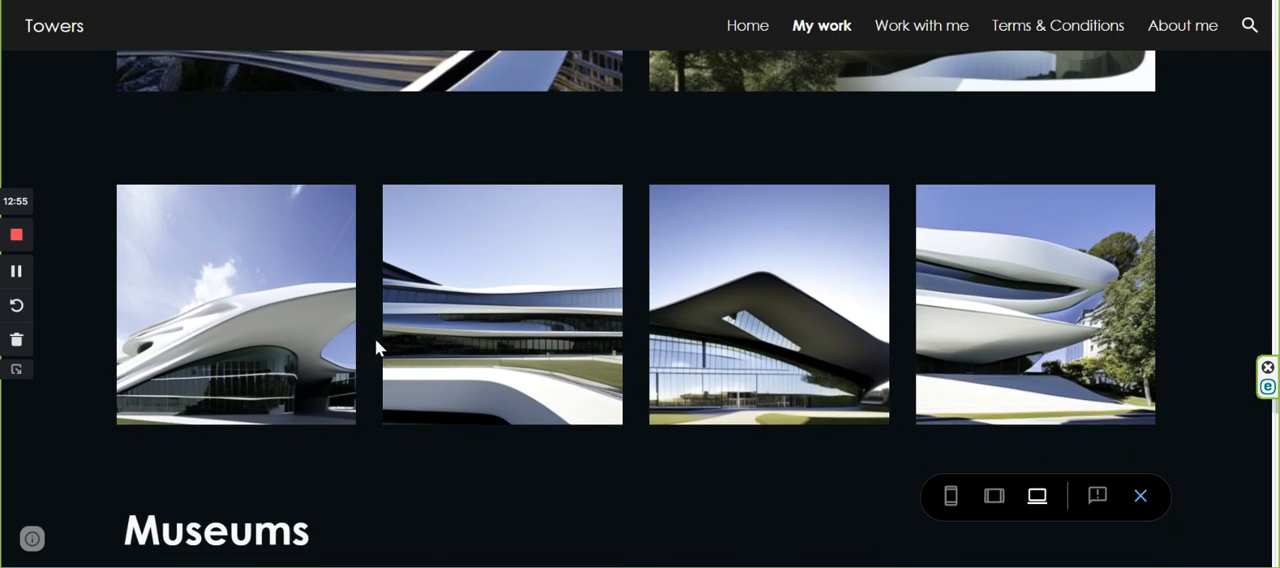
scroll(502, 346, down, 5)
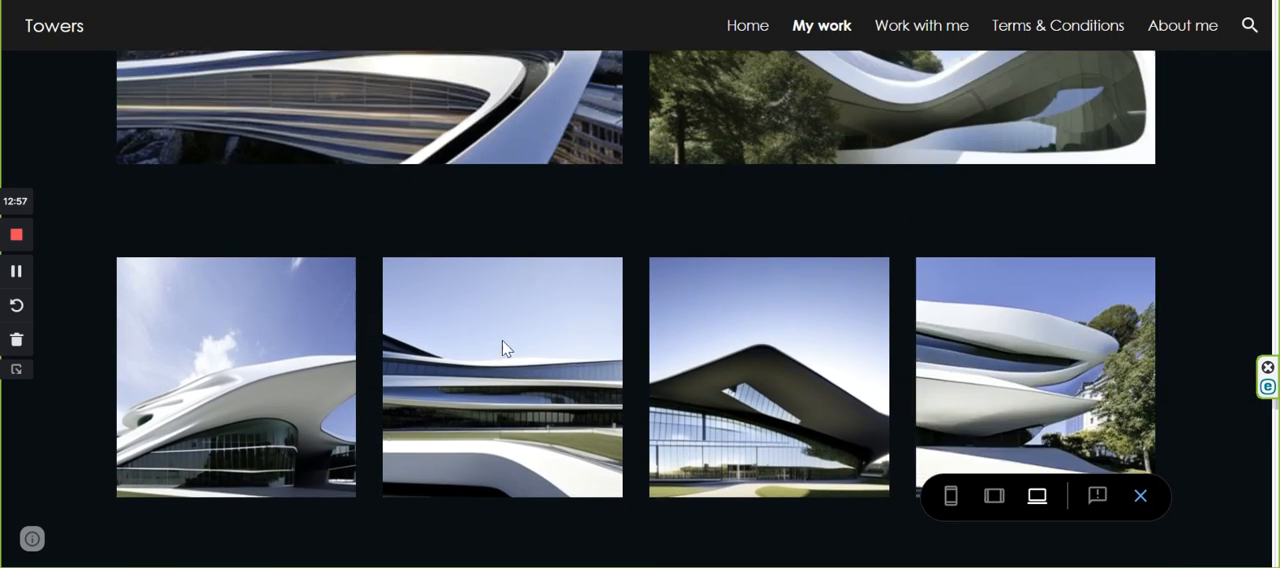
scroll(502, 346, down, 3)
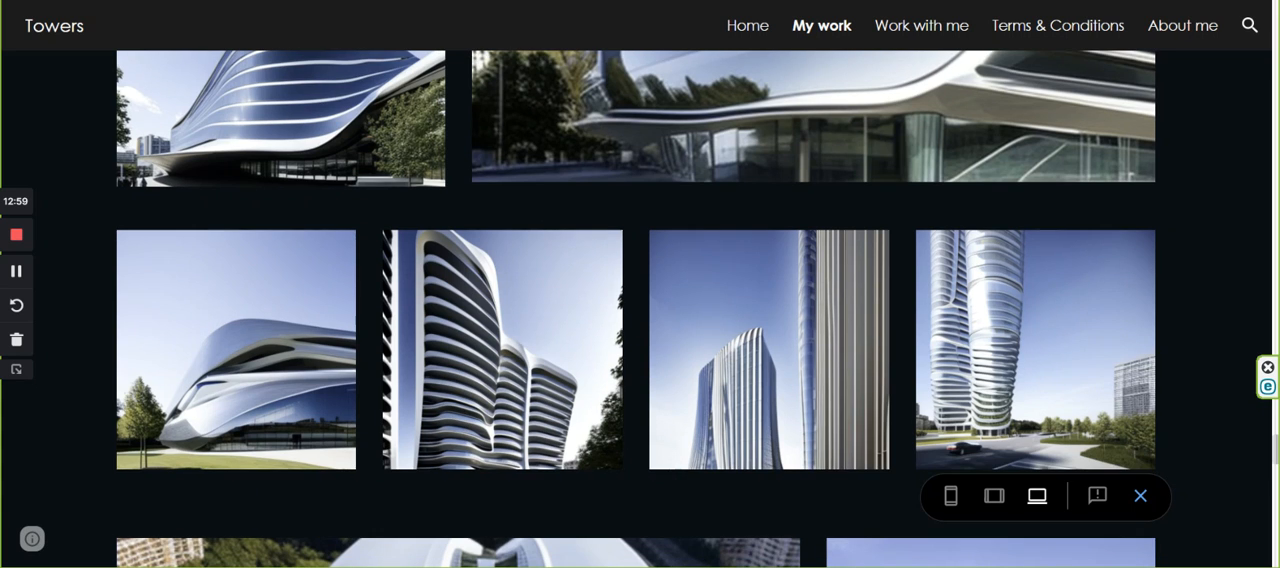
Review the blocks built so far on the new page, and examine the reference page's remaining sections down to its buttons and footer.
key(ctrl+Tab)
scroll(426, 284, up, 7)
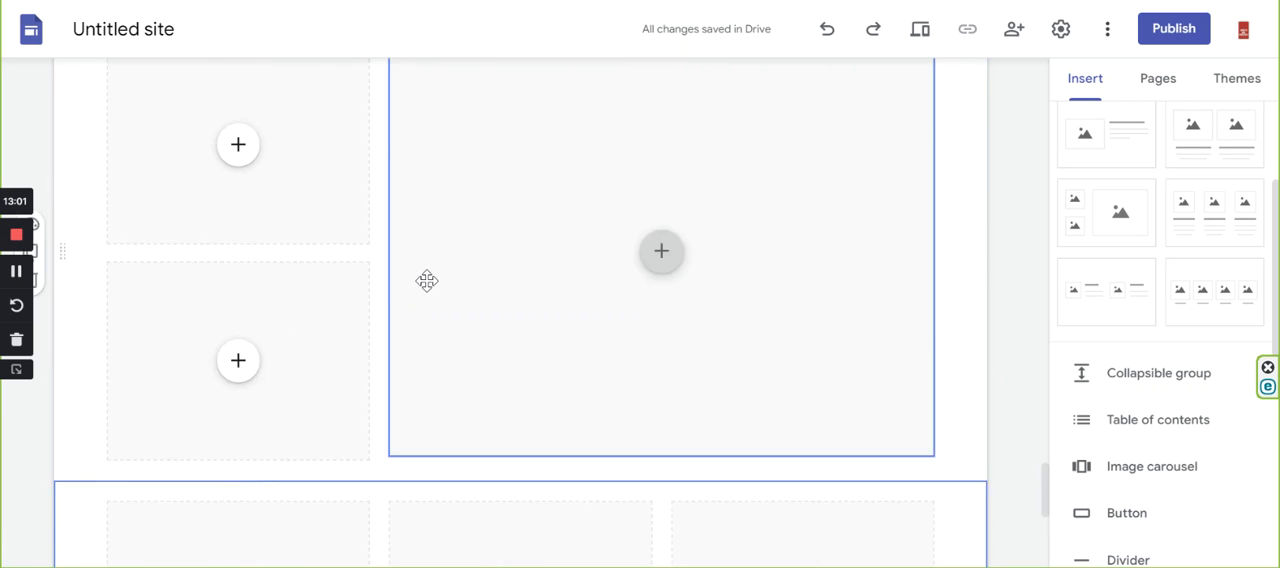
scroll(428, 286, up, 3)
scroll(449, 283, down, 5)
scroll(451, 283, up, 1)
scroll(455, 283, down, 7)
scroll(470, 280, up, 4)
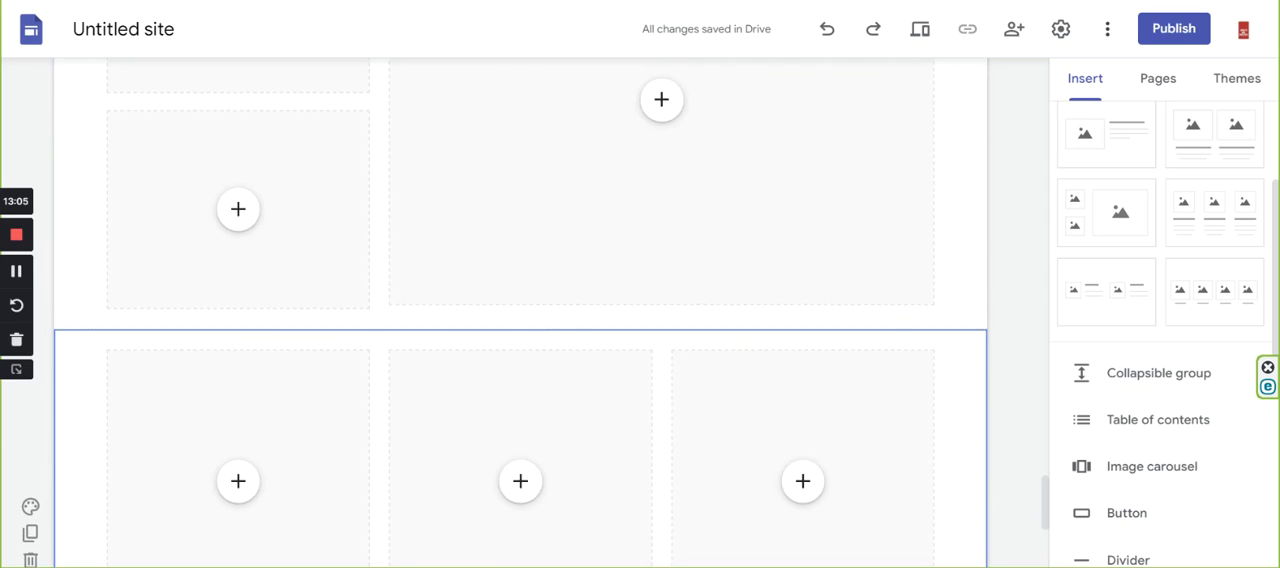
key(ctrl+Tab)
scroll(700, 341, down, 12)
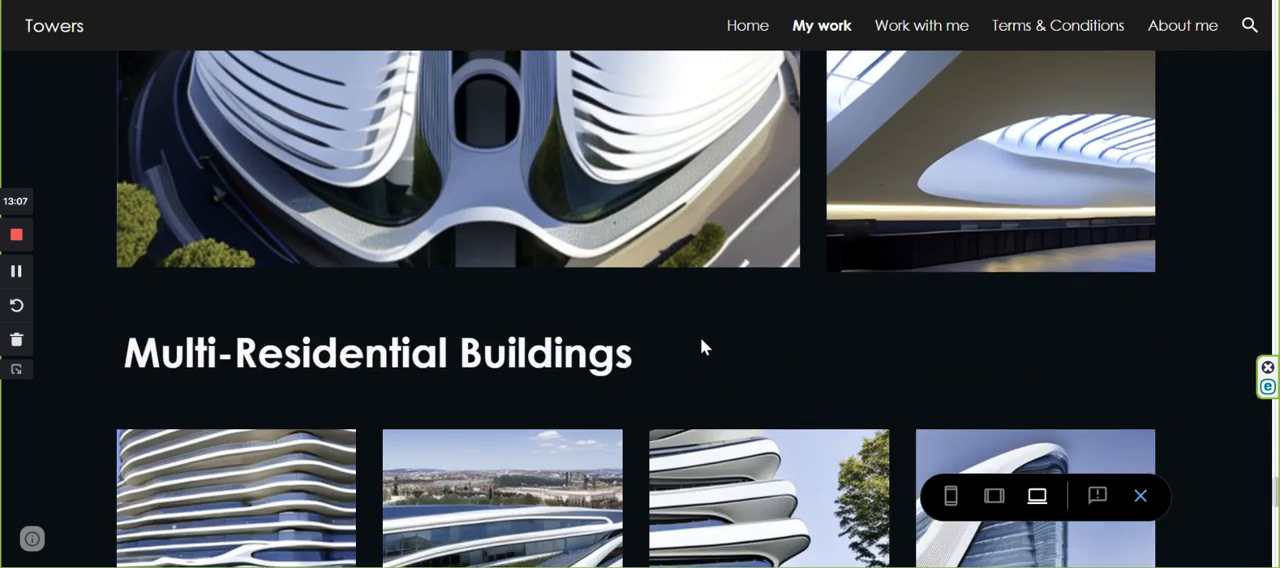
scroll(703, 340, down, 8)
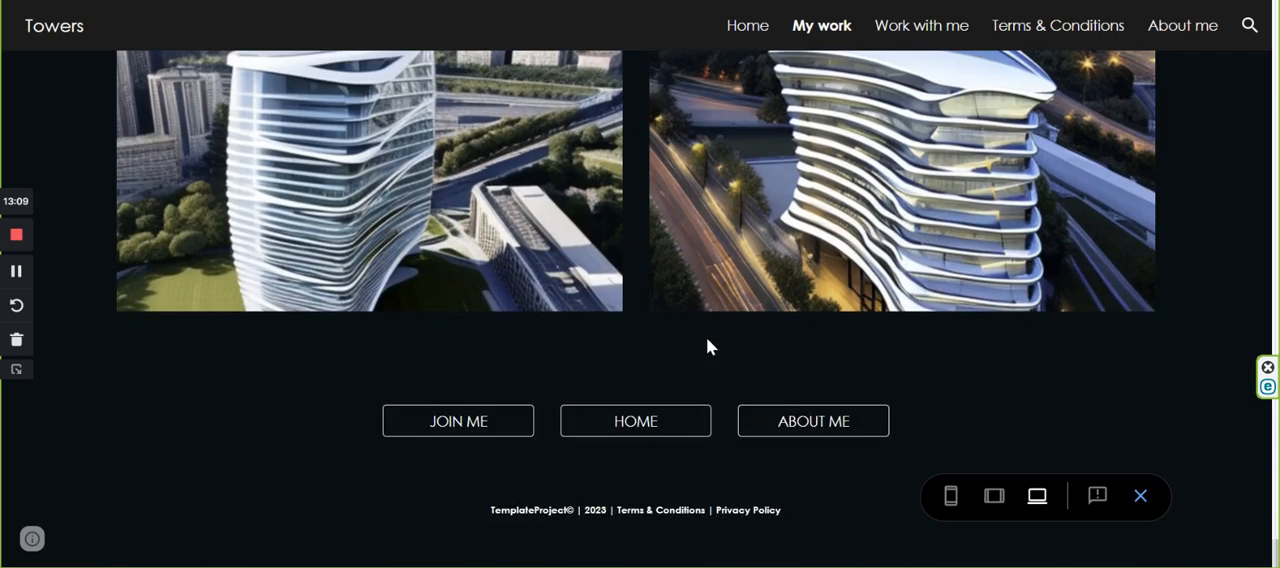
scroll(707, 340, up, 1)
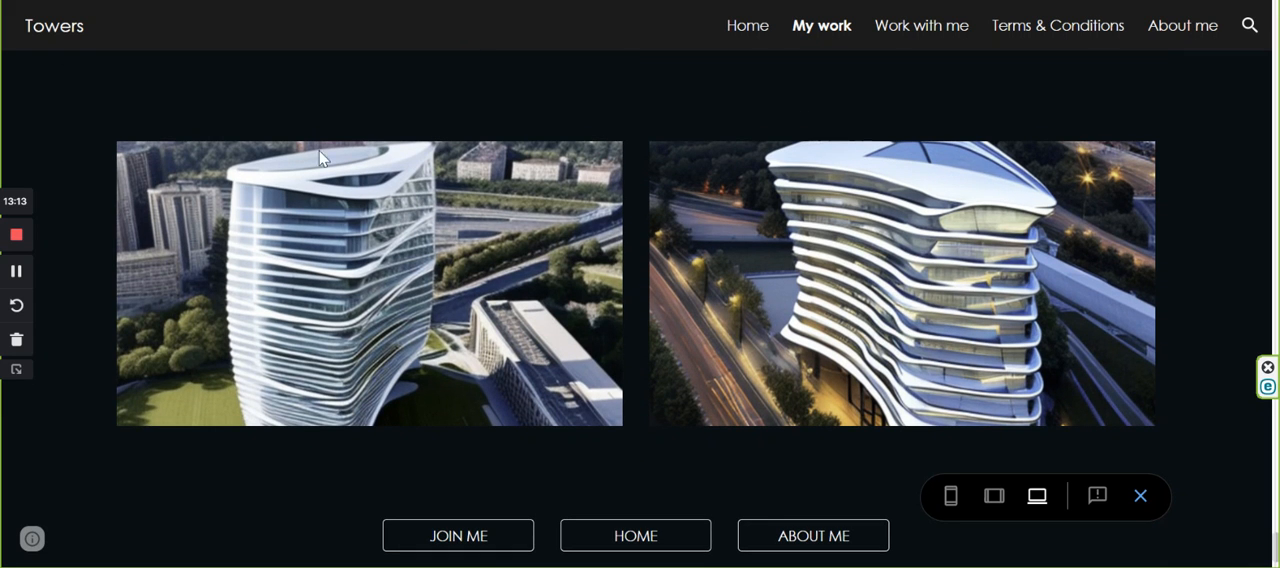
Examine the reference page's closing buttons and footer, and the section order of the homepage in the company website sitemap.
key(ctrl+Tab)
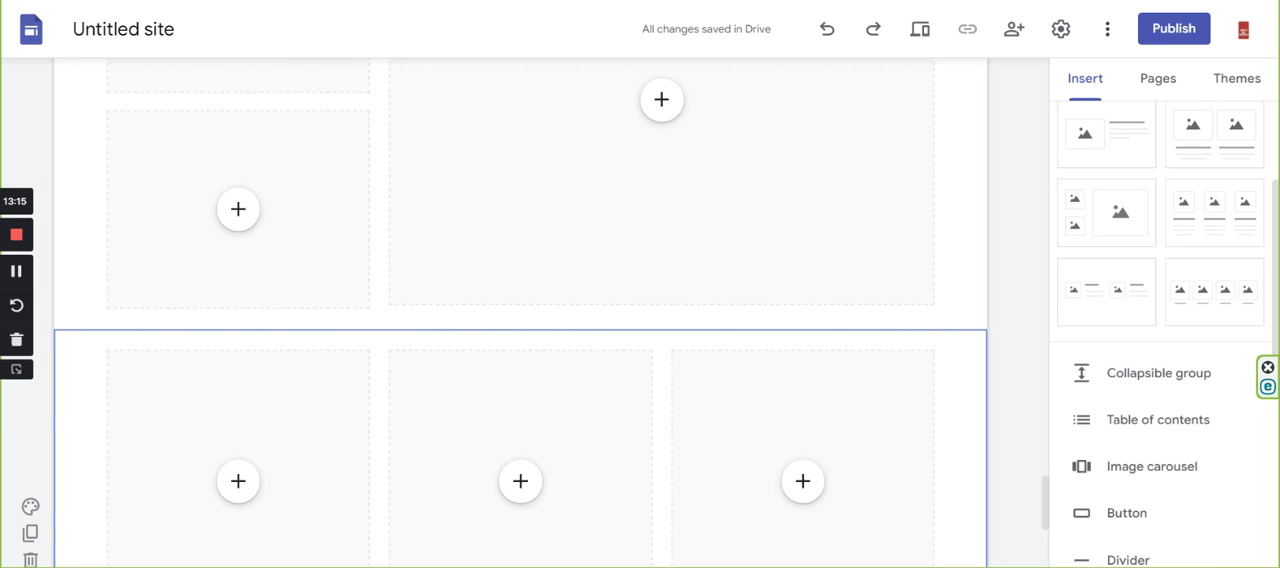
key(ctrl+Tab)
scroll(437, 466, down, 1)
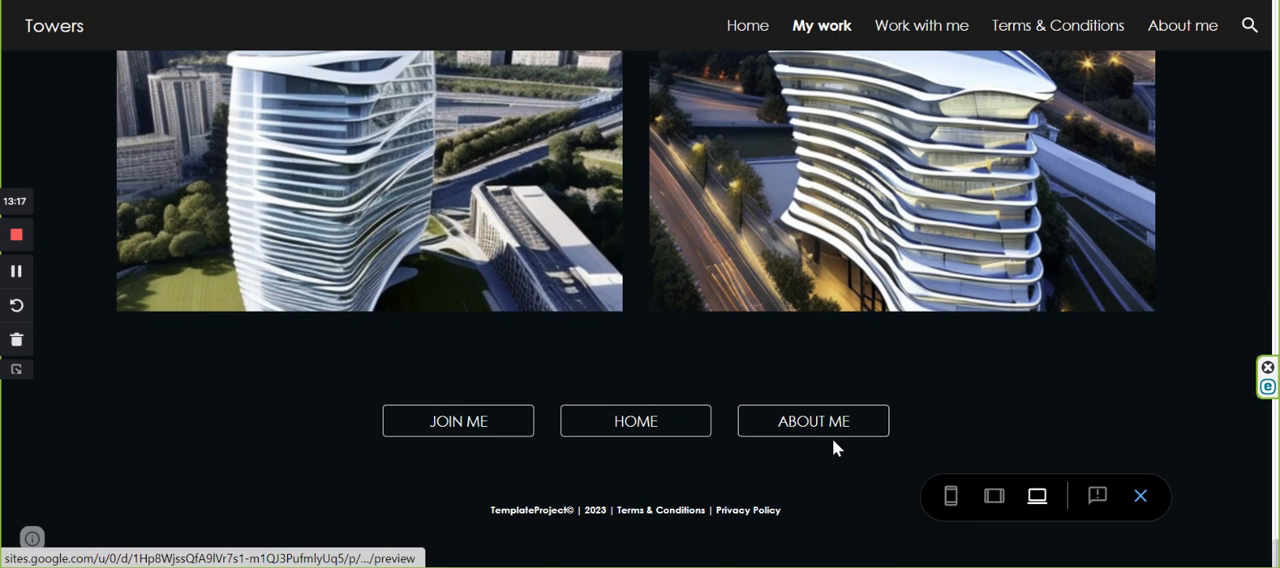
key(ctrl+Tab)
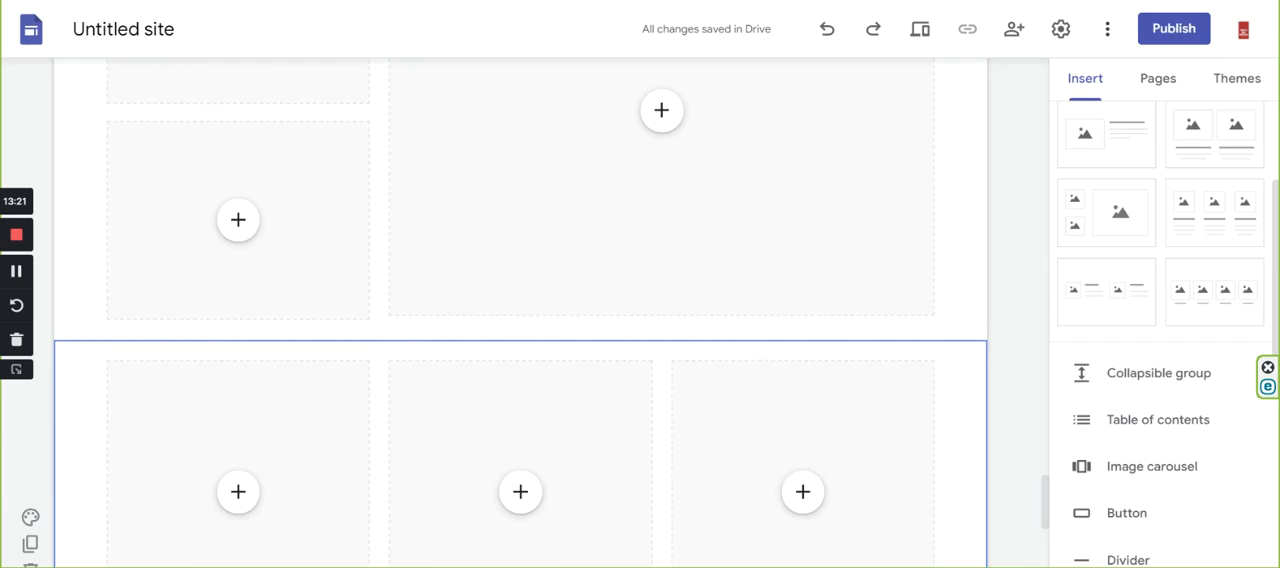
key(ctrl+Tab)
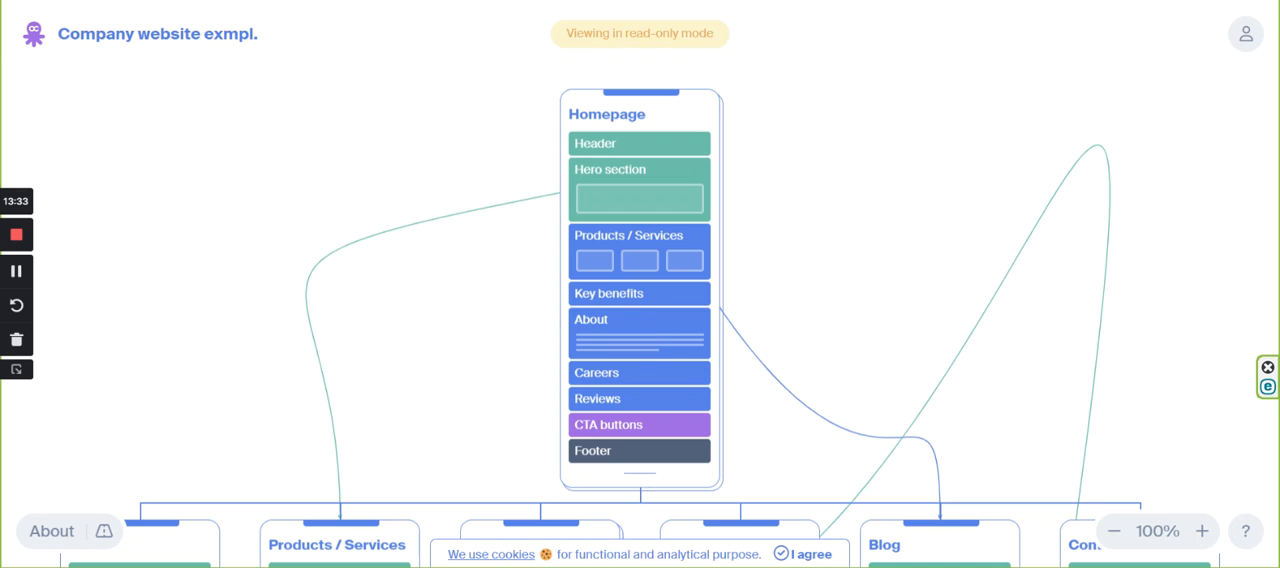
key(ctrl+Tab)
Add an image content block with text beside it at the page's end, and enter "About me" as its title.
scroll(463, 267, down, 3)
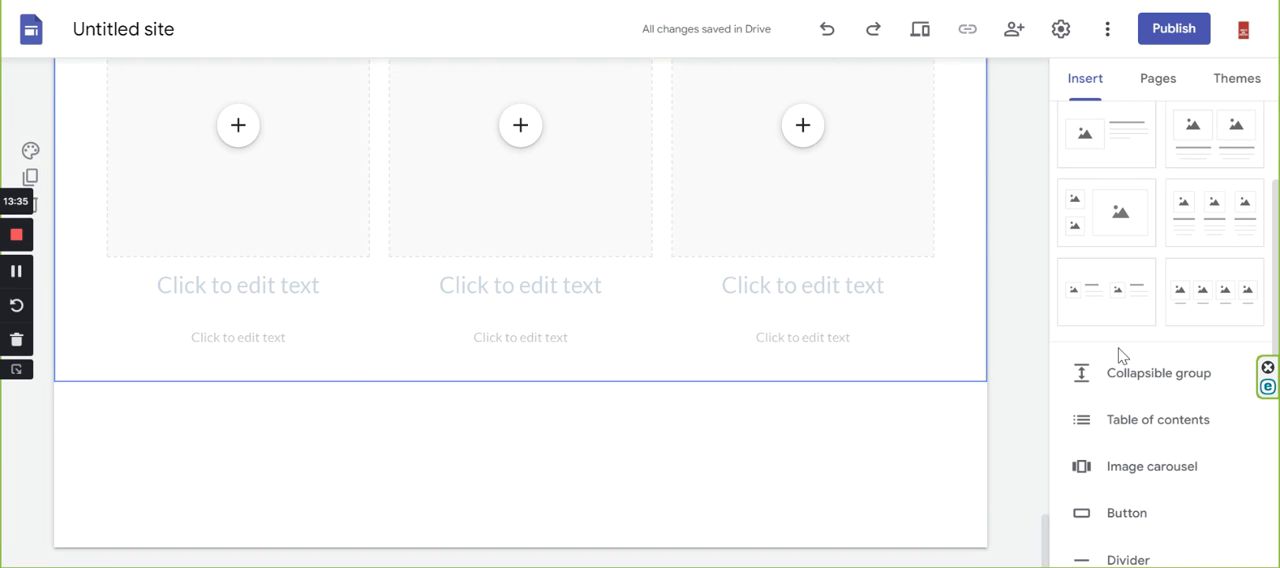
drag(1123, 143, 365, 421)
click(759, 222)
text(A)
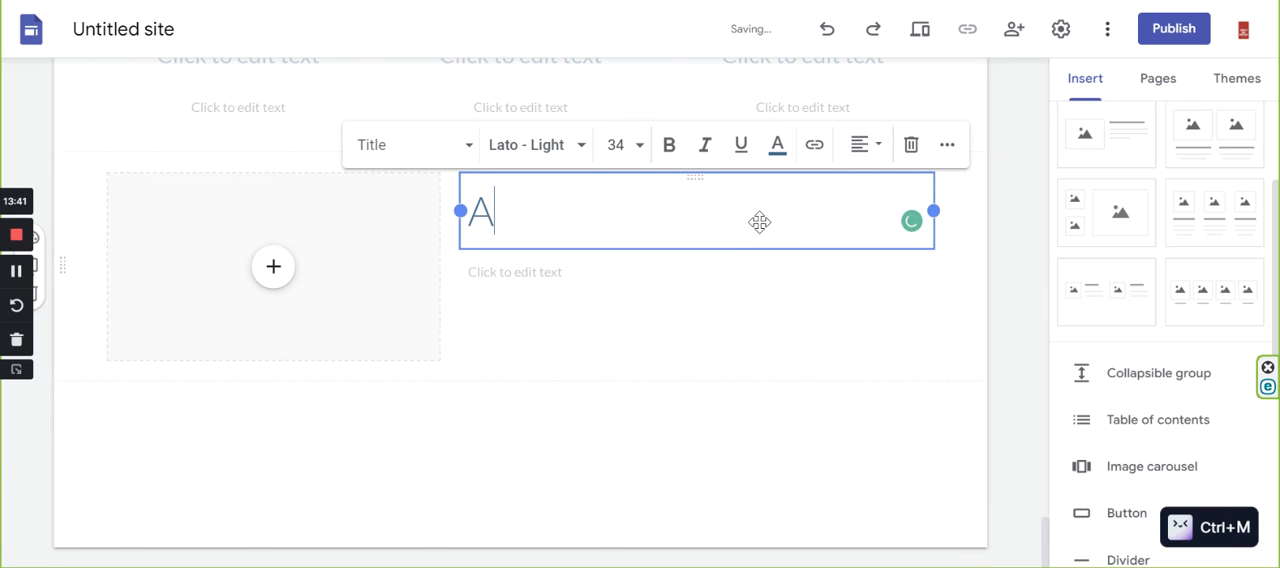
text(bout u)
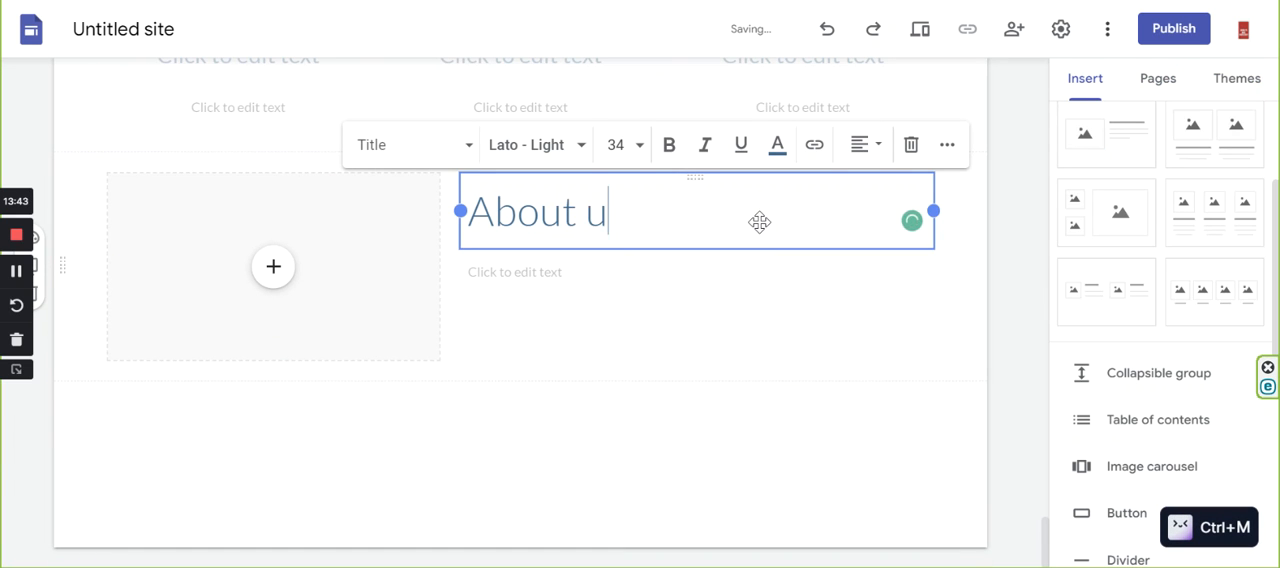
key(BackSpace)
text(me)
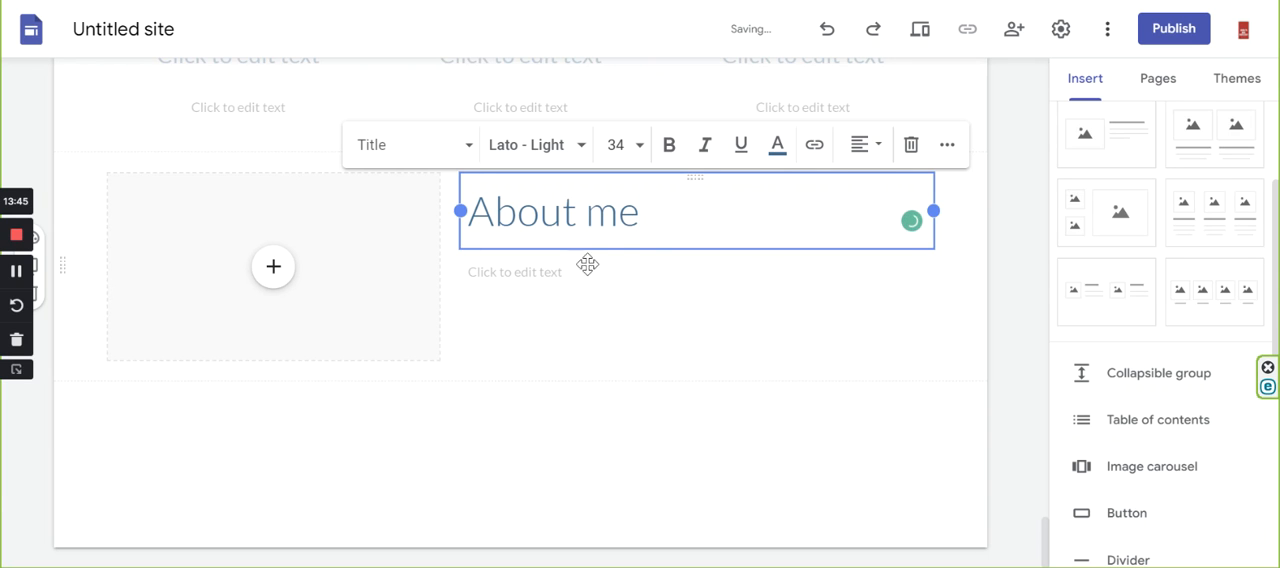
click(613, 364)
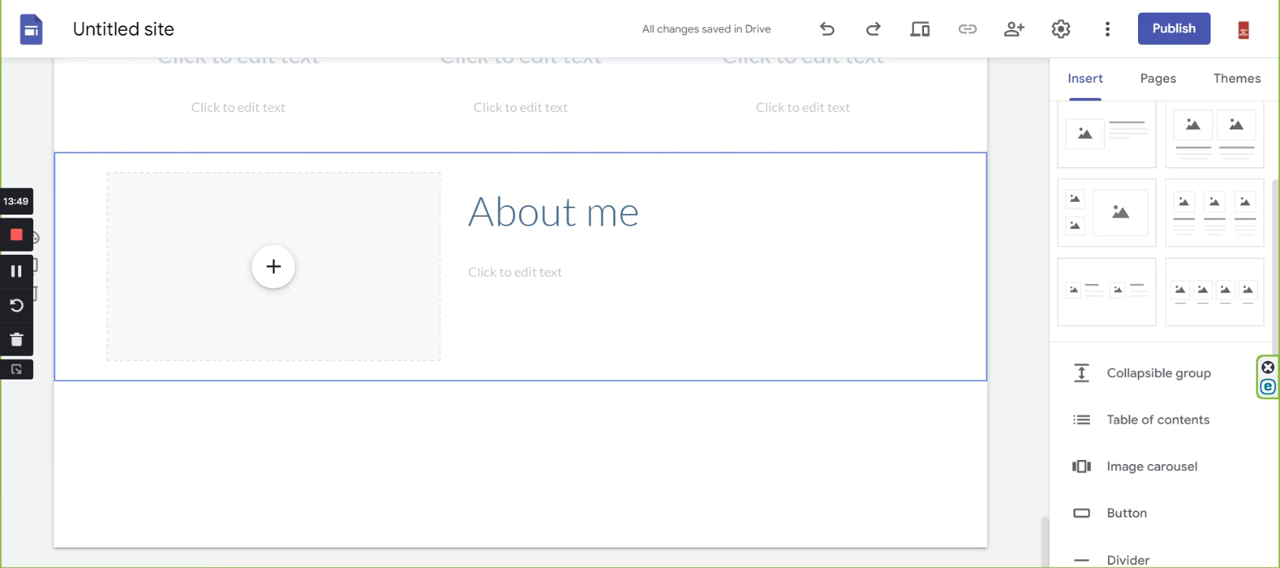
Following the reference page's closing buttons, insert a "Join me" button linked to the Work with me page below the About me block.
key(ctrl+Tab)
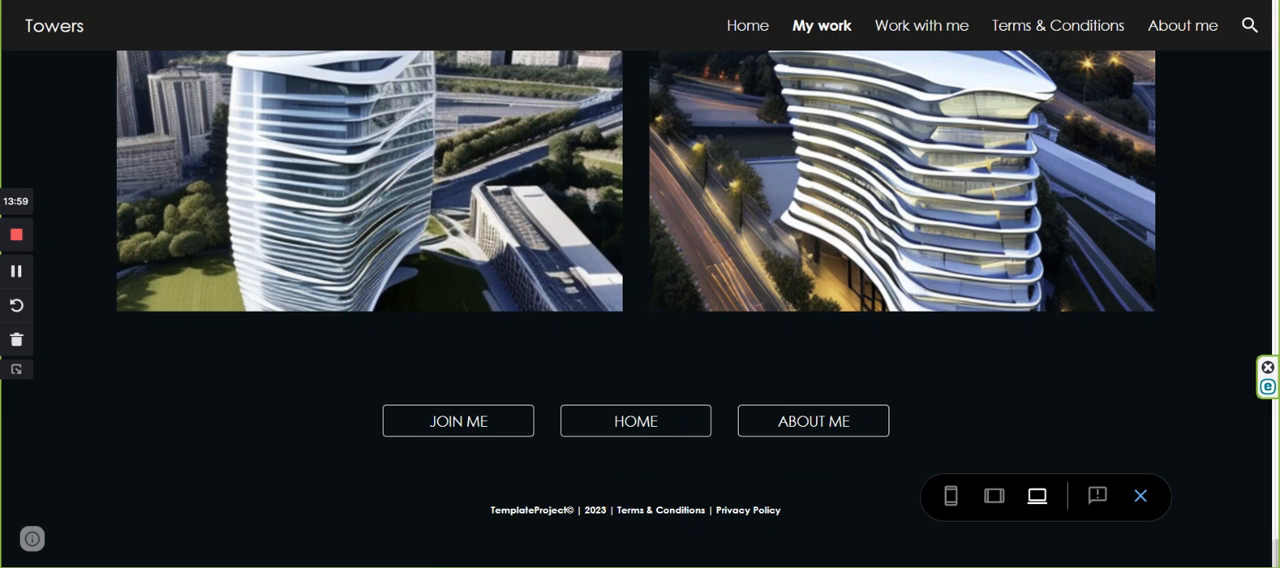
key(ctrl+Tab)
scroll(1174, 411, down, 2)
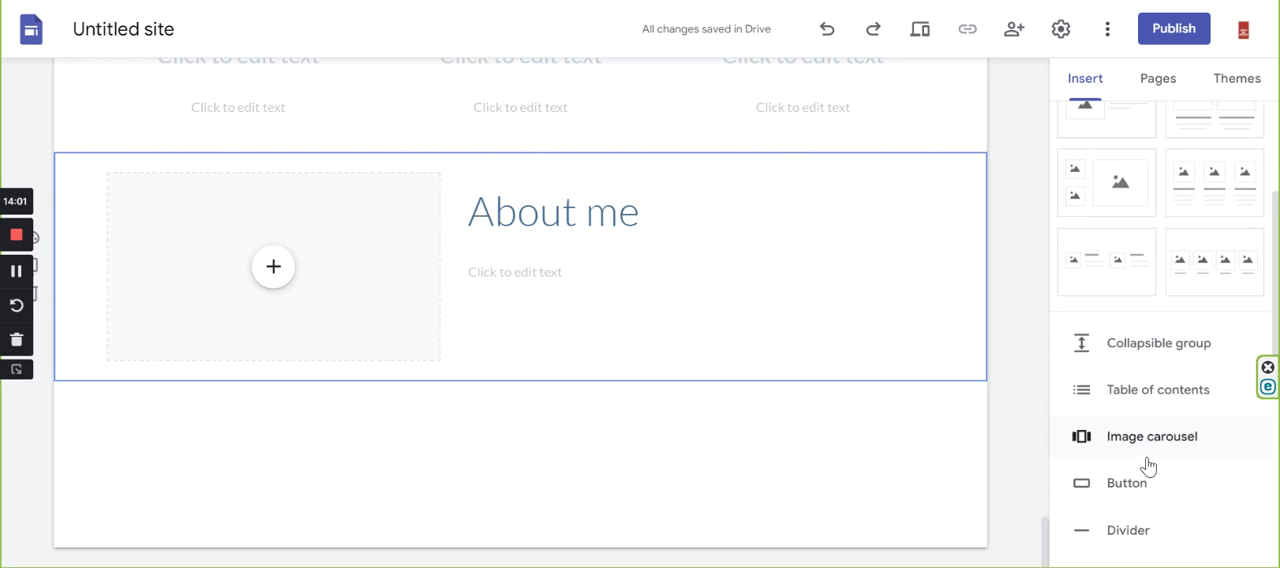
click(1113, 406)
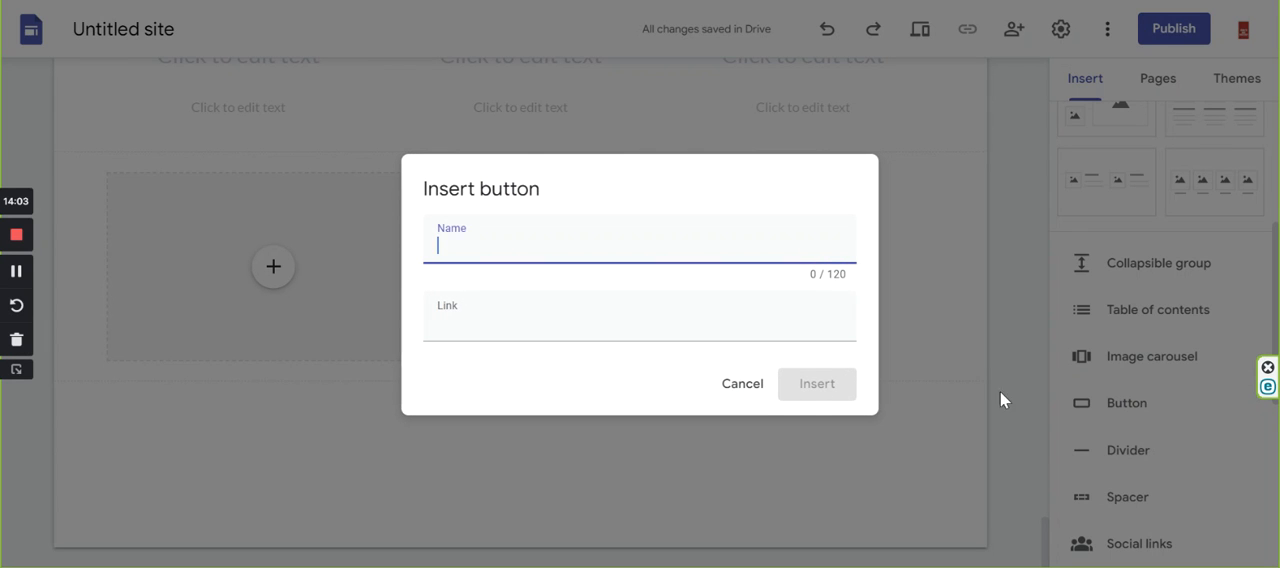
text(Join me)
click(437, 322)
click(530, 445)
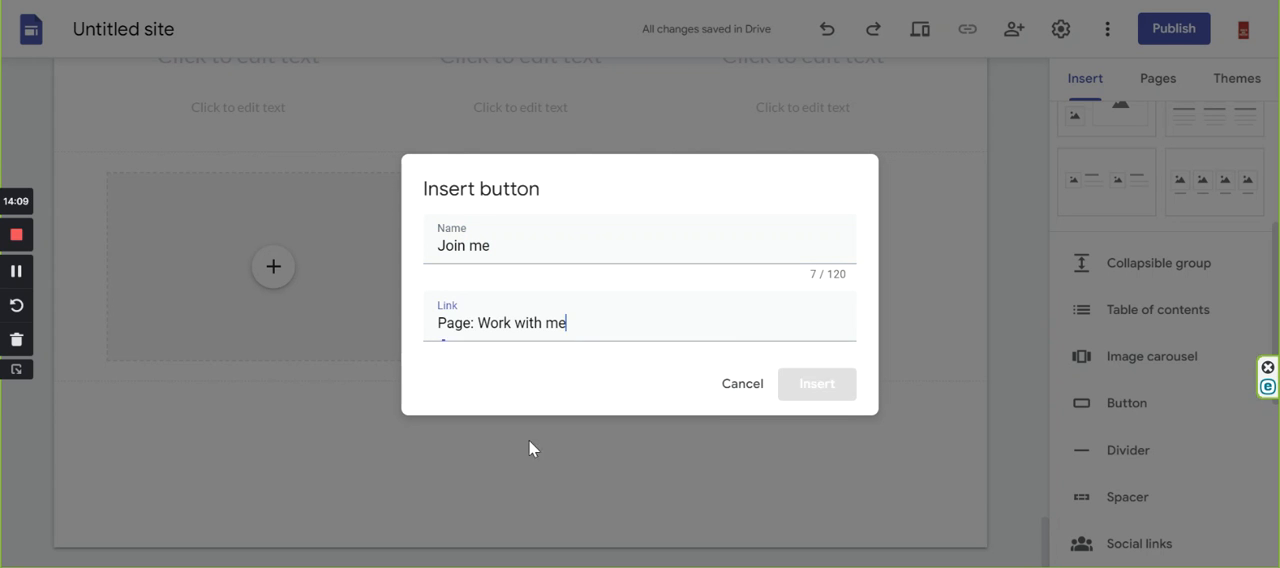
click(831, 394)
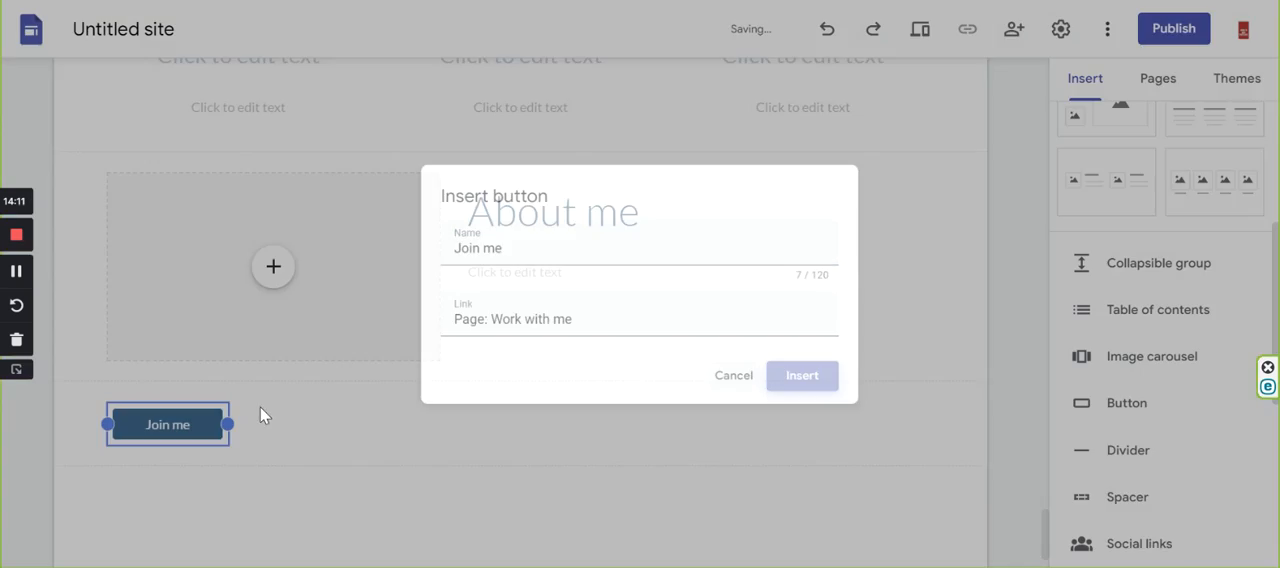
Insert an "About me" button linked to the site's About me page.
click(1062, 417)
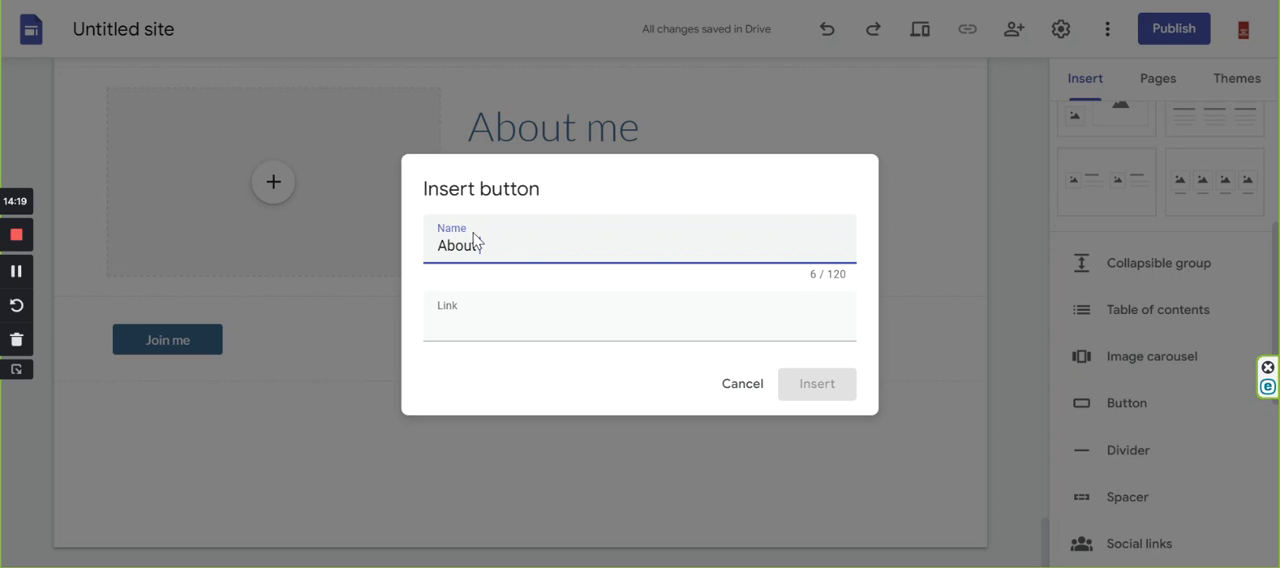
text(About me)
click(458, 330)
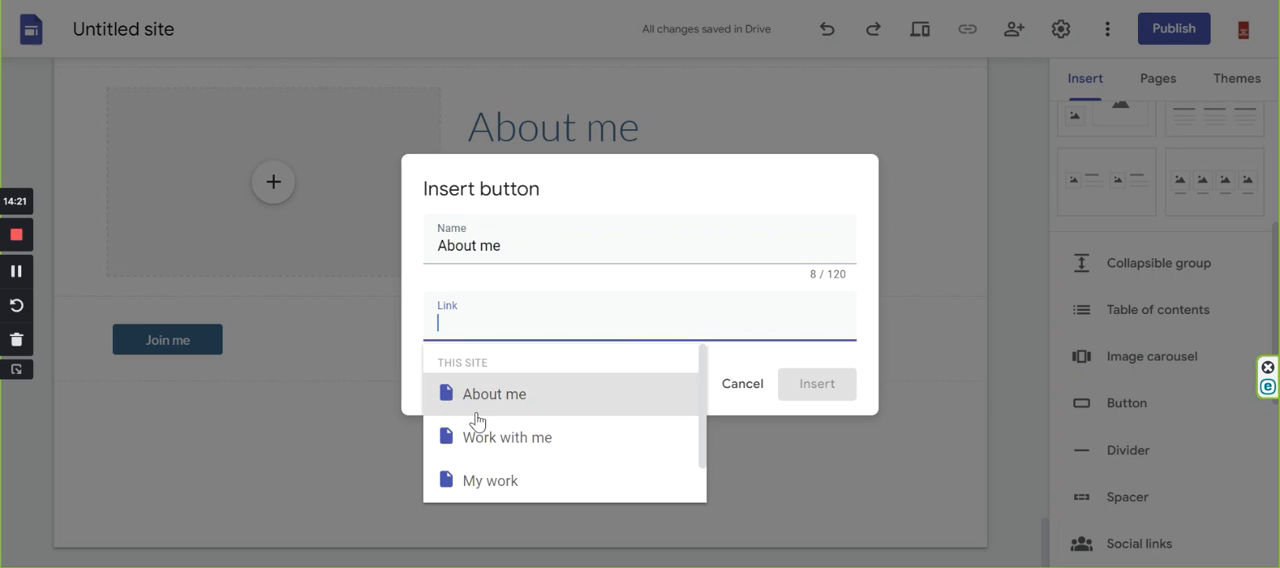
click(477, 417)
click(817, 384)
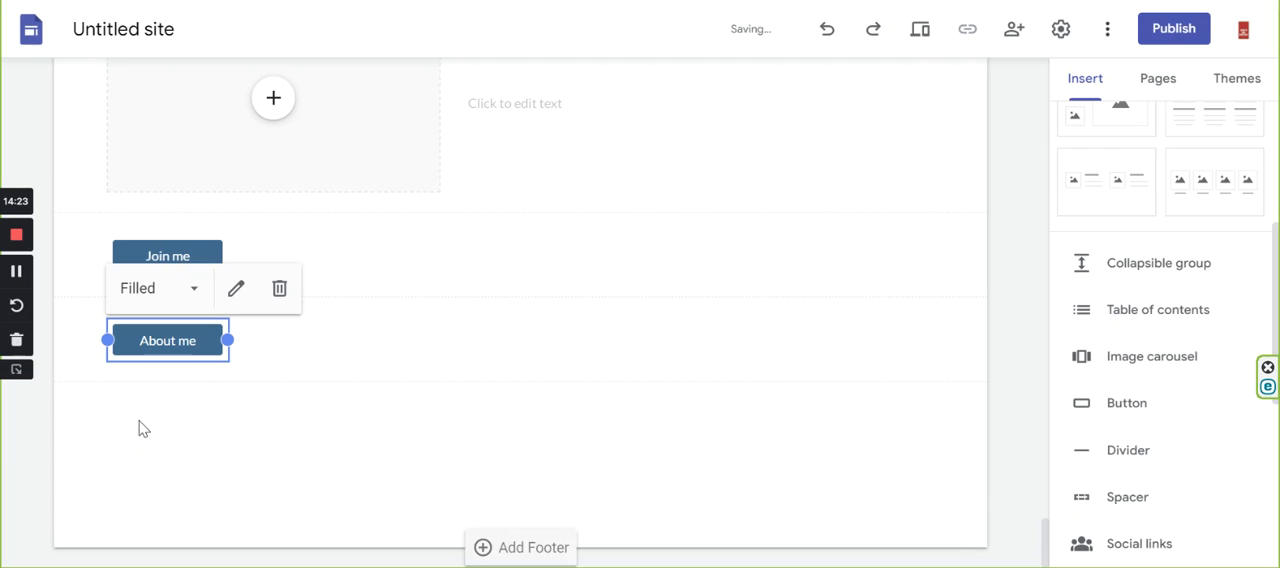
Start a third button named "Home" and look through the site's pages for its link target.
click(1150, 410)
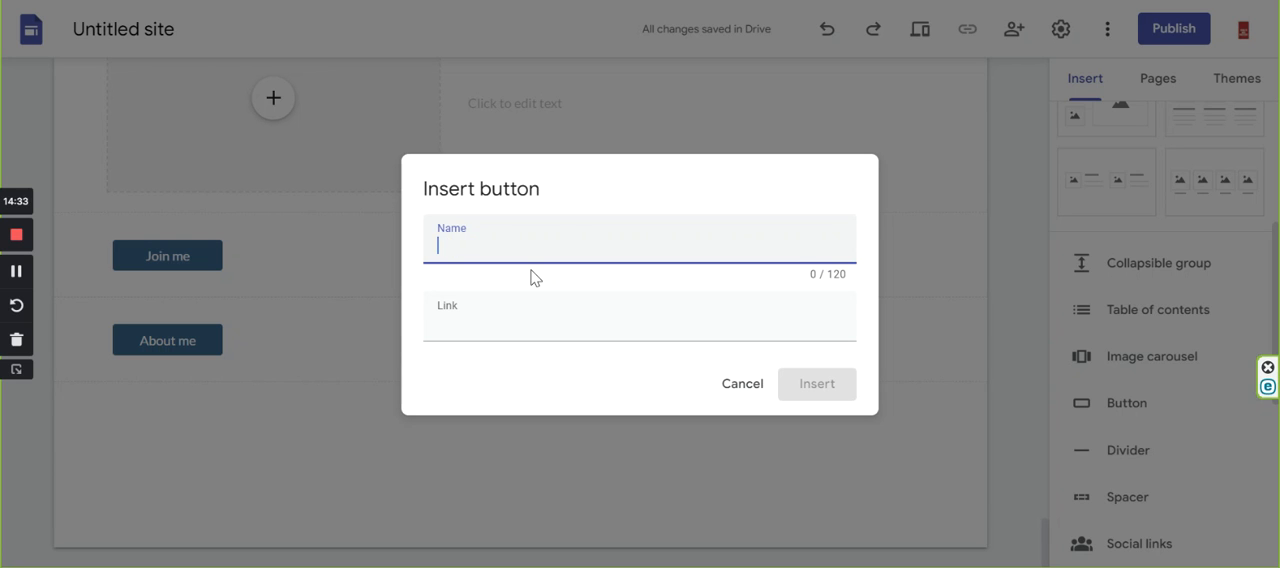
click(742, 384)
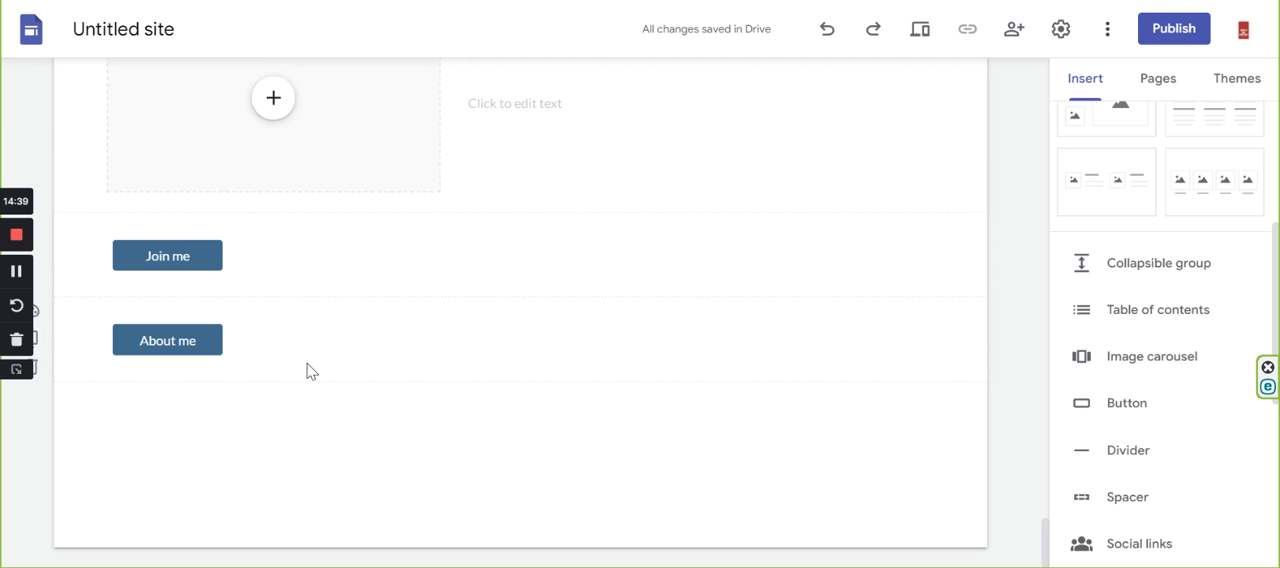
click(1117, 404)
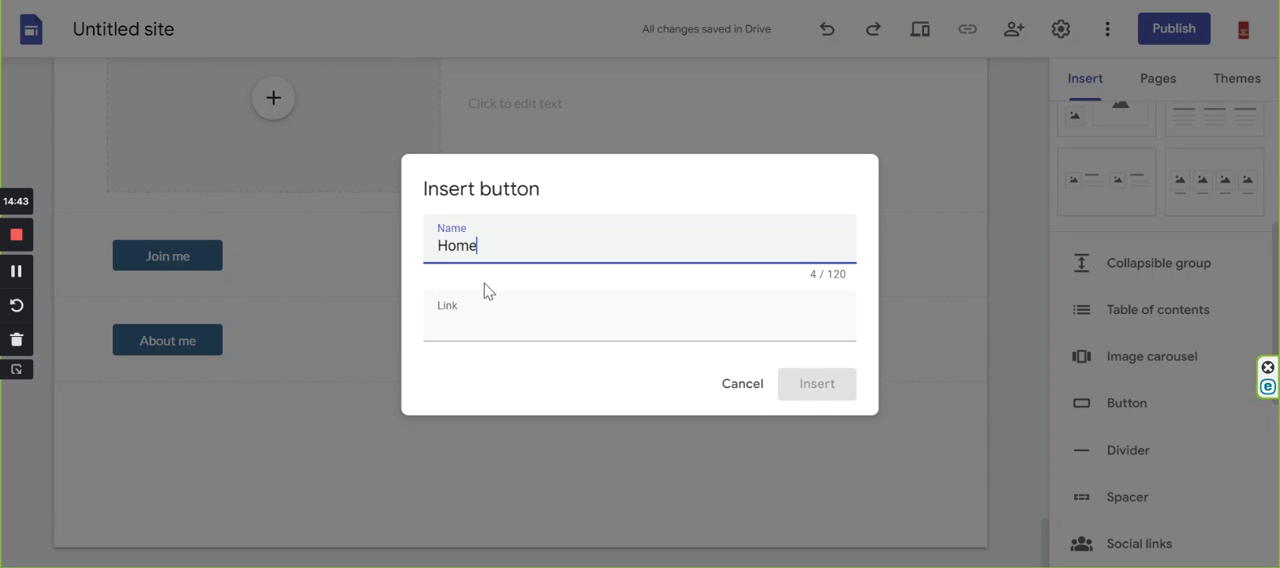
text(Home)
click(474, 312)
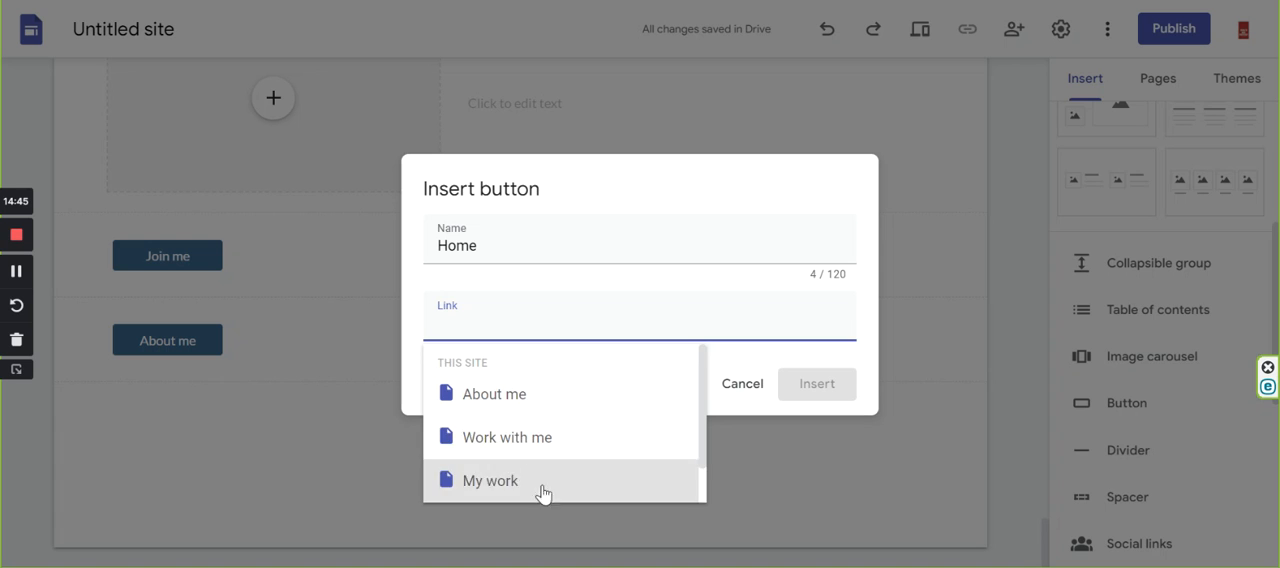
scroll(545, 509, down, 1)
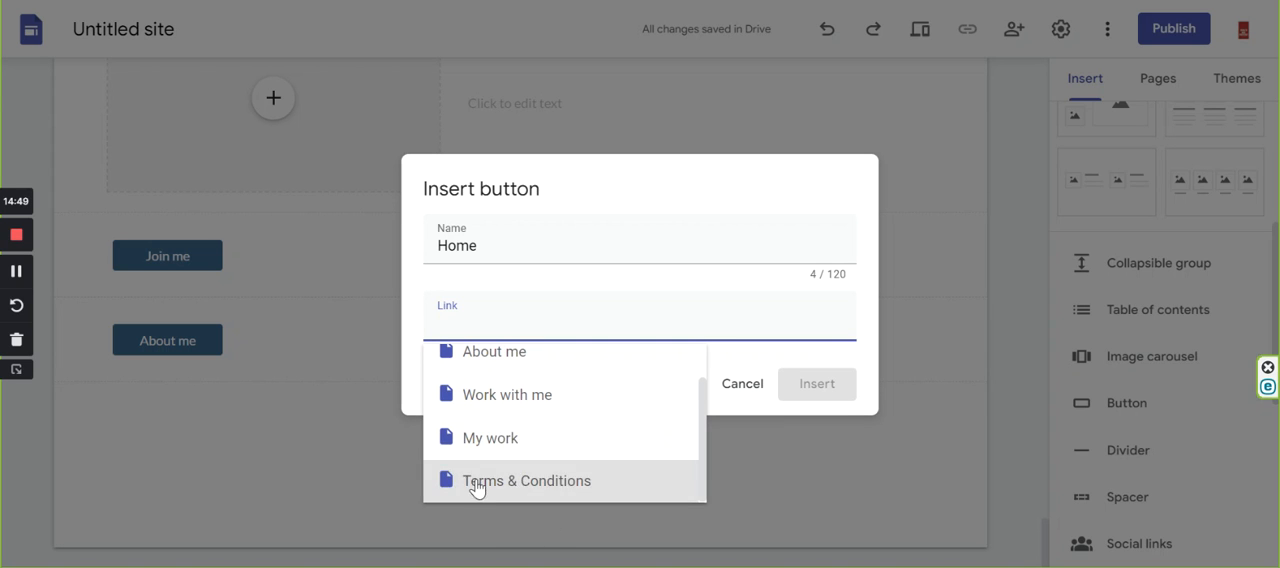
Rename the new button "Terms & Conditions", link it to the Terms & Conditions page and insert it.
drag(480, 248, 356, 249)
text(Term)
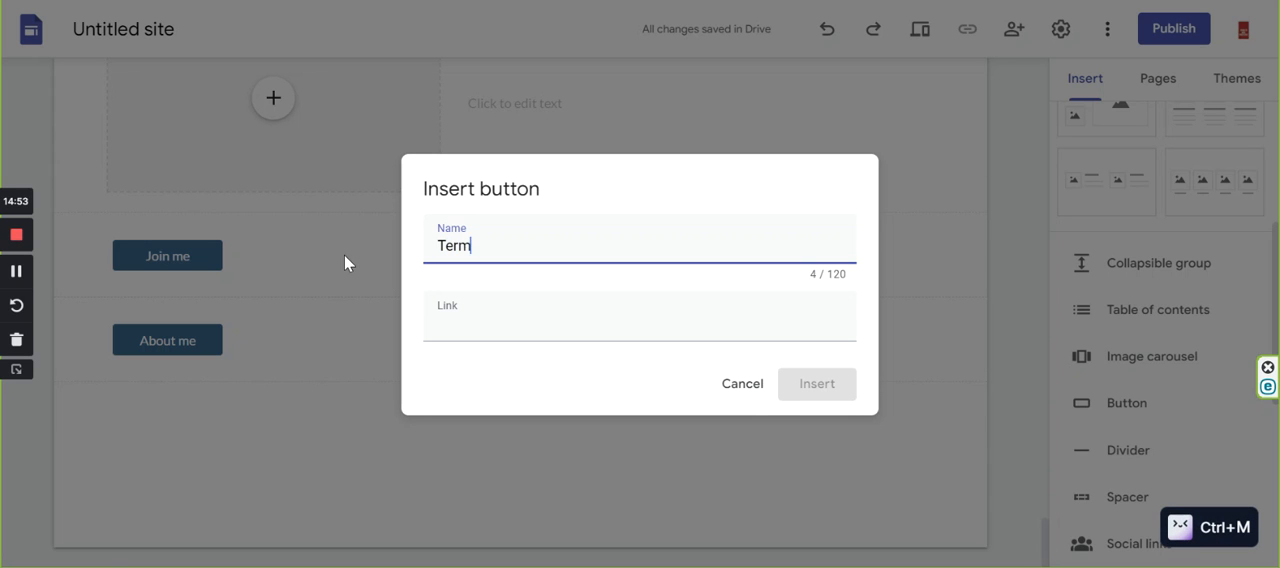
text(s & Cond)
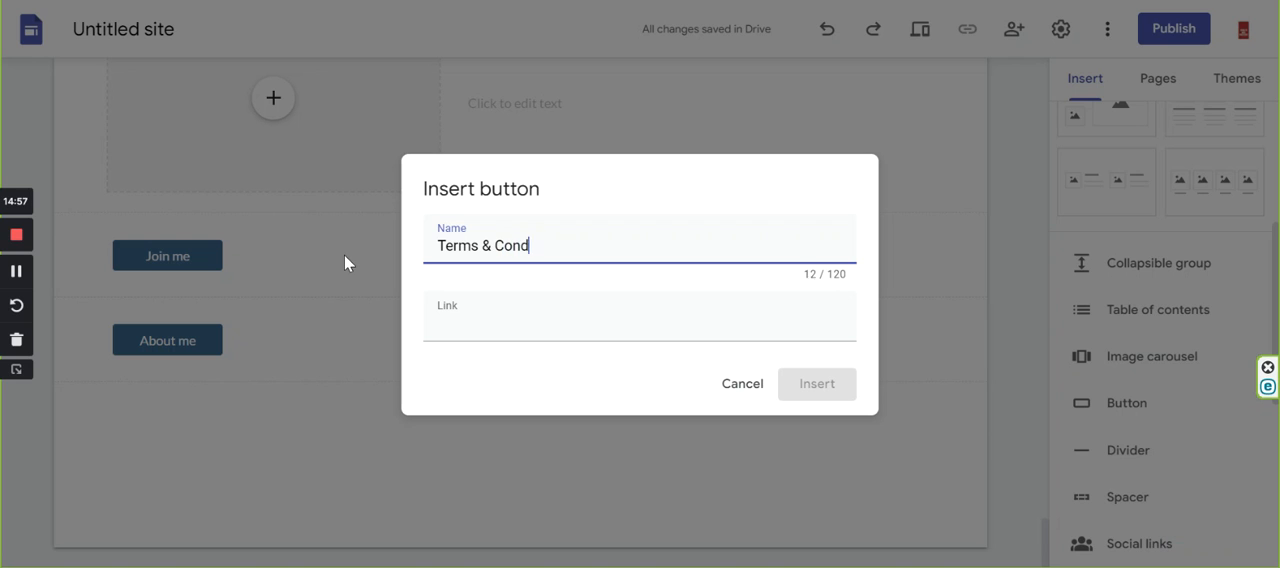
text(intions)
key(BackSpace)
key(BackSpace)
key(BackSpace)
key(BackSpace)
key(BackSpace)
key(BackSpace)
text(tions)
click(437, 320)
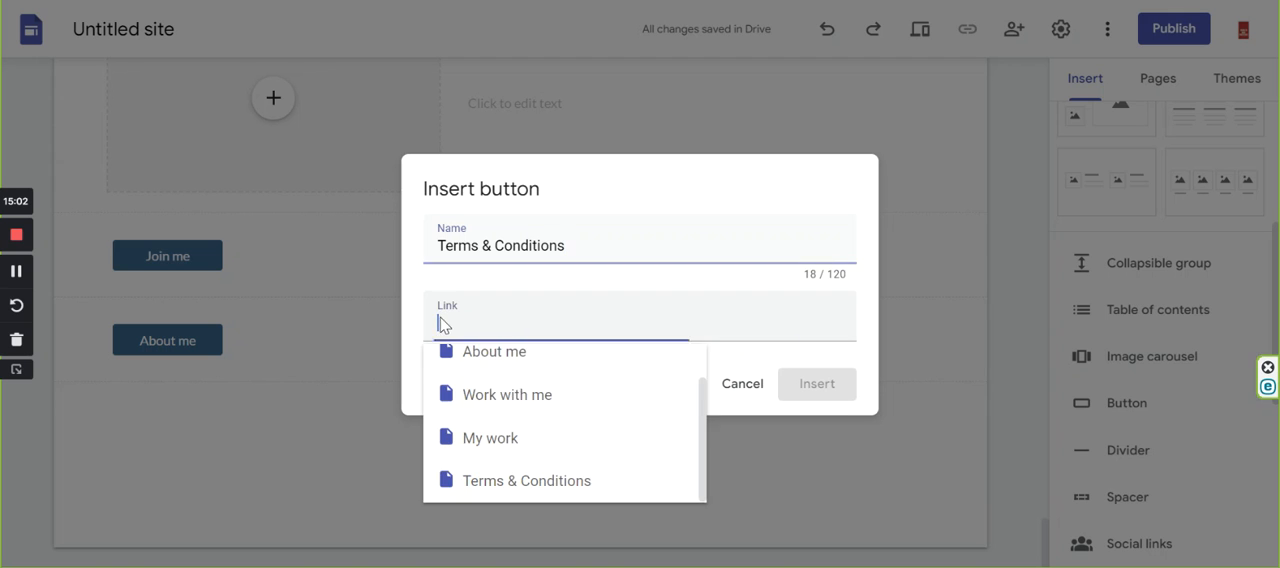
click(506, 483)
click(815, 389)
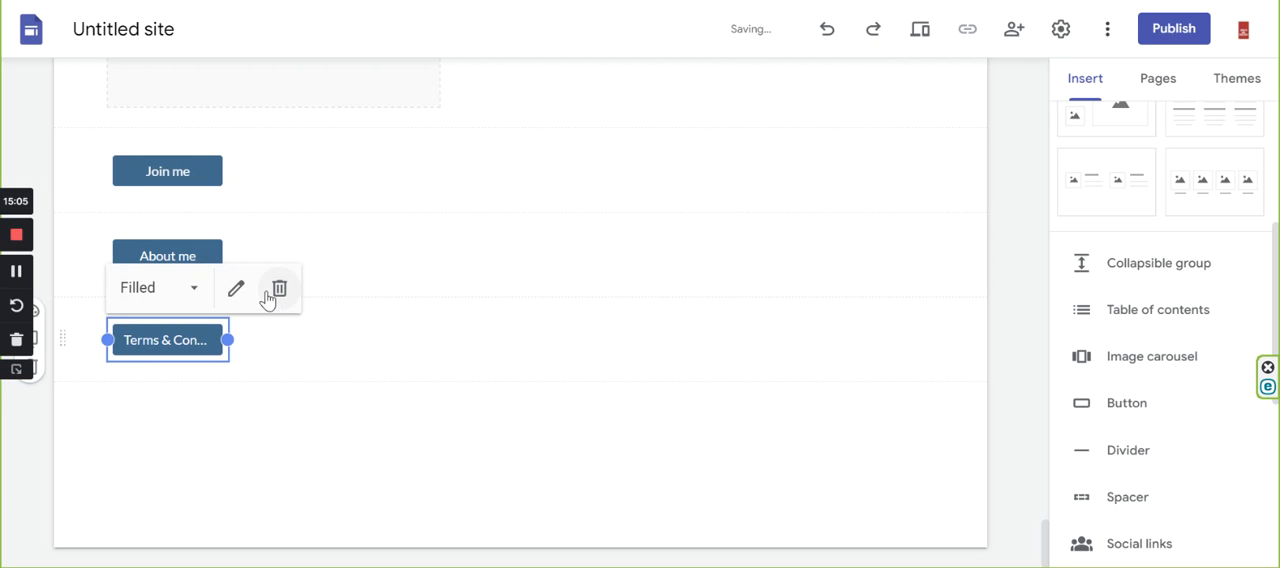
Arrange the three buttons side by side in one centred row, in the order About me, Join me, Terms & Conditions.
scroll(183, 400, up, 2)
drag(173, 343, 517, 397)
drag(174, 420, 435, 341)
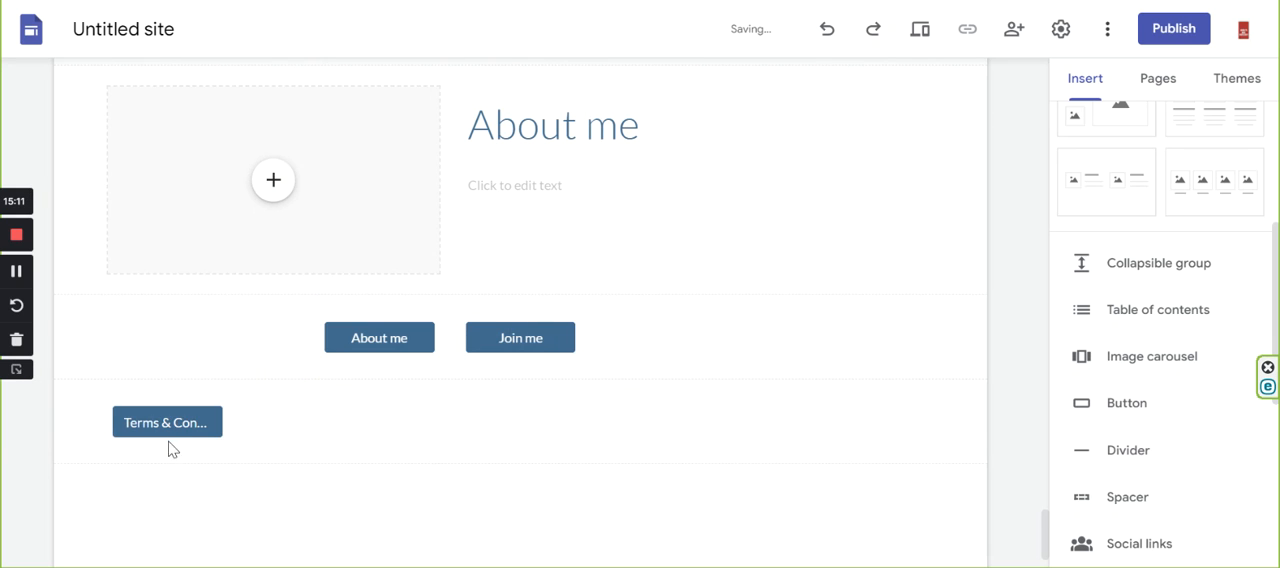
drag(168, 424, 721, 340)
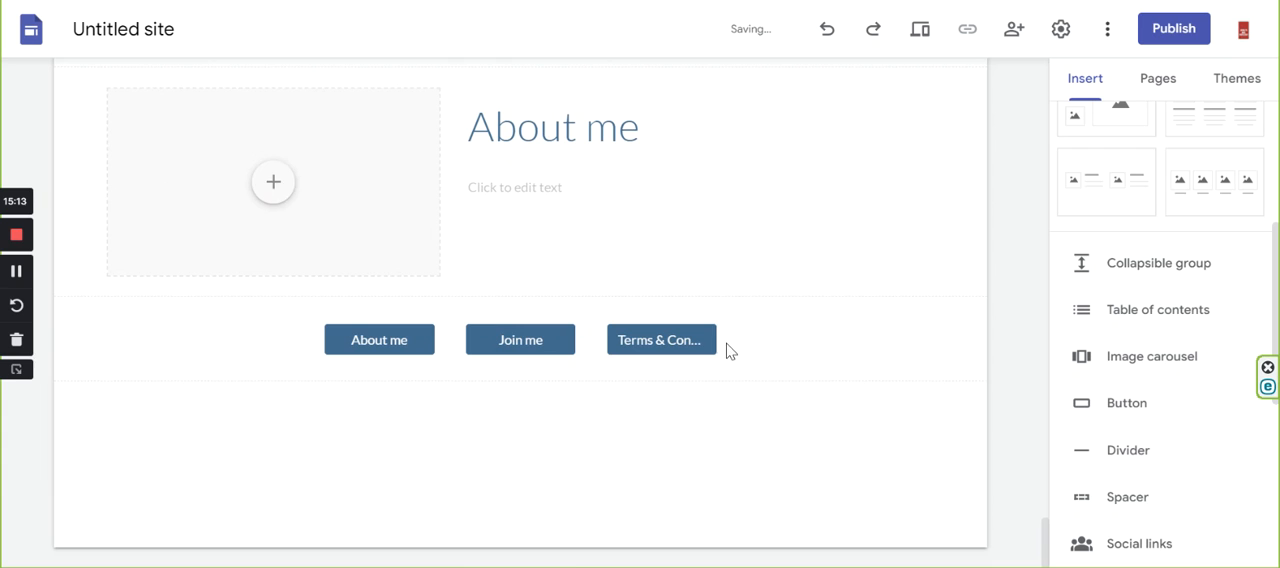
scroll(726, 434, up, 1)
scroll(689, 420, up, 1)
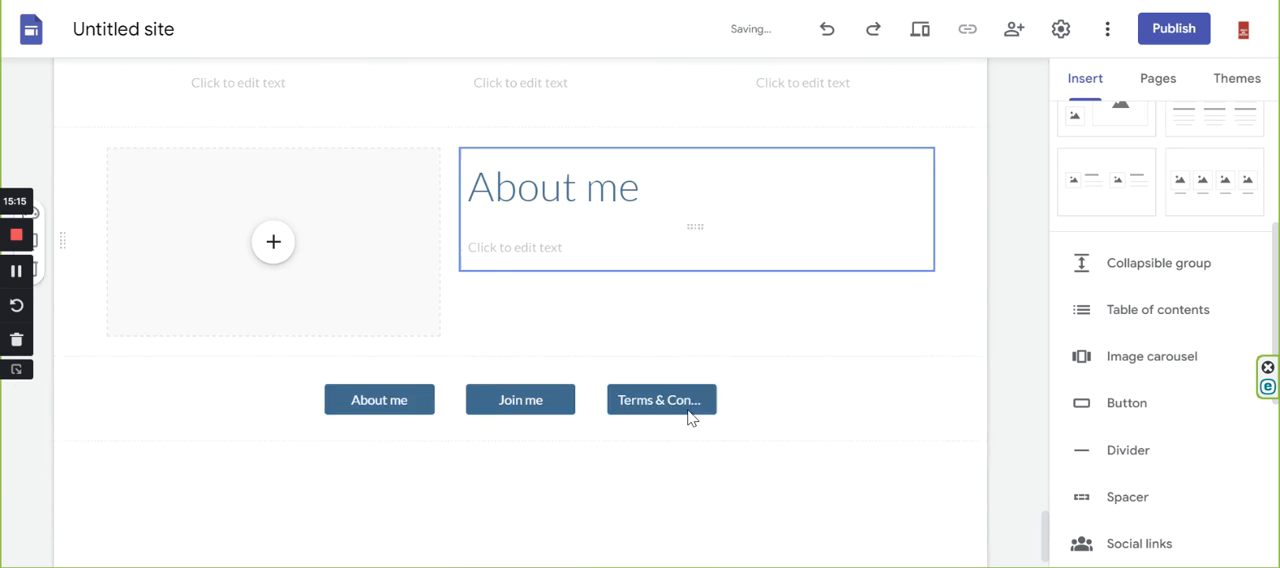
scroll(700, 420, down, 2)
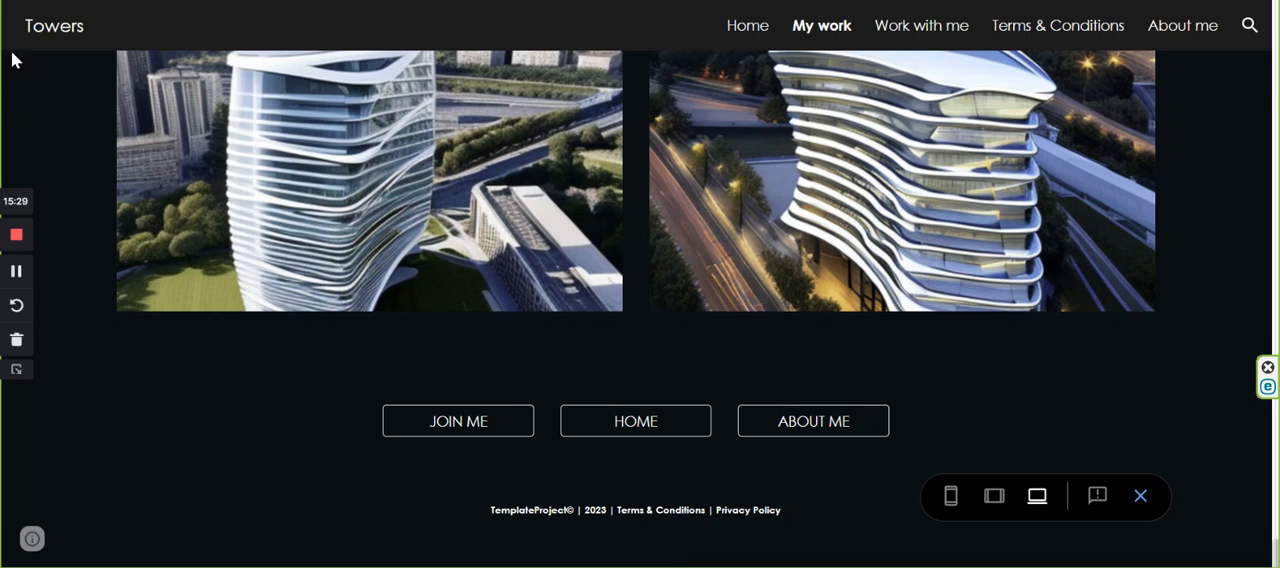
Switch back to the Untitled site editor, add a footer to the home page and centre-align its text.
click(200, 2)
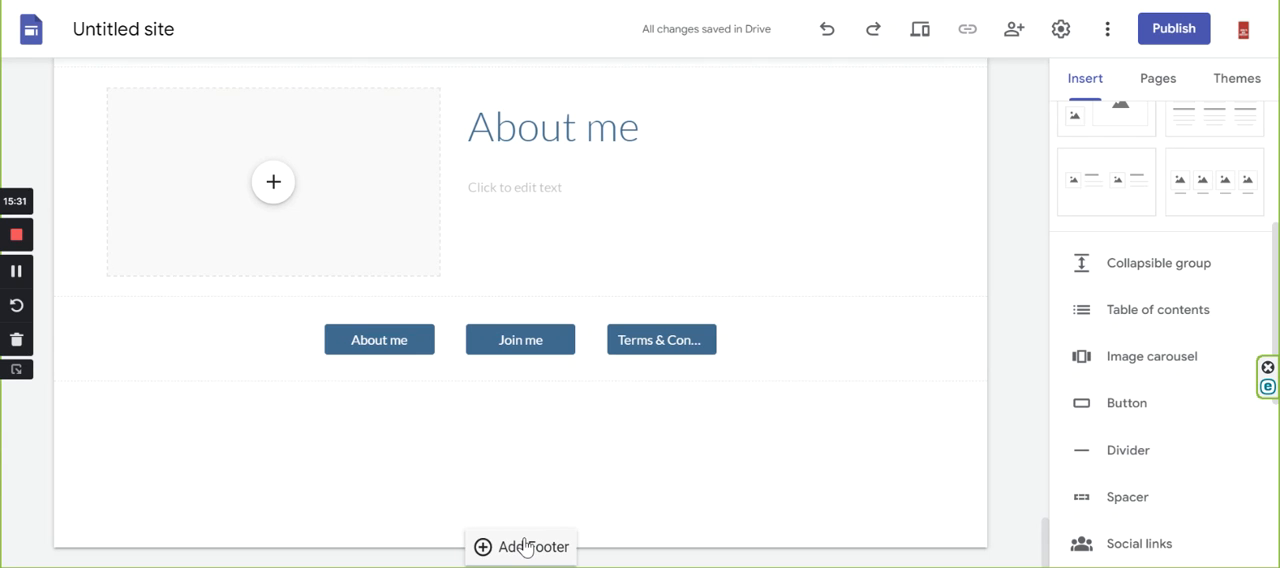
click(522, 546)
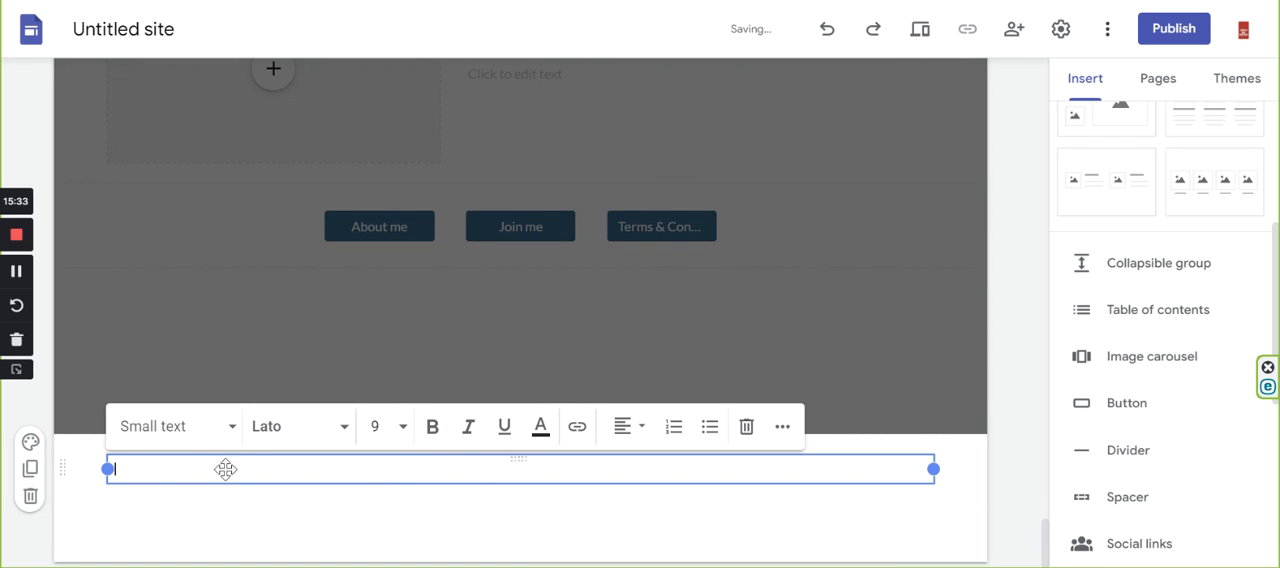
click(638, 428)
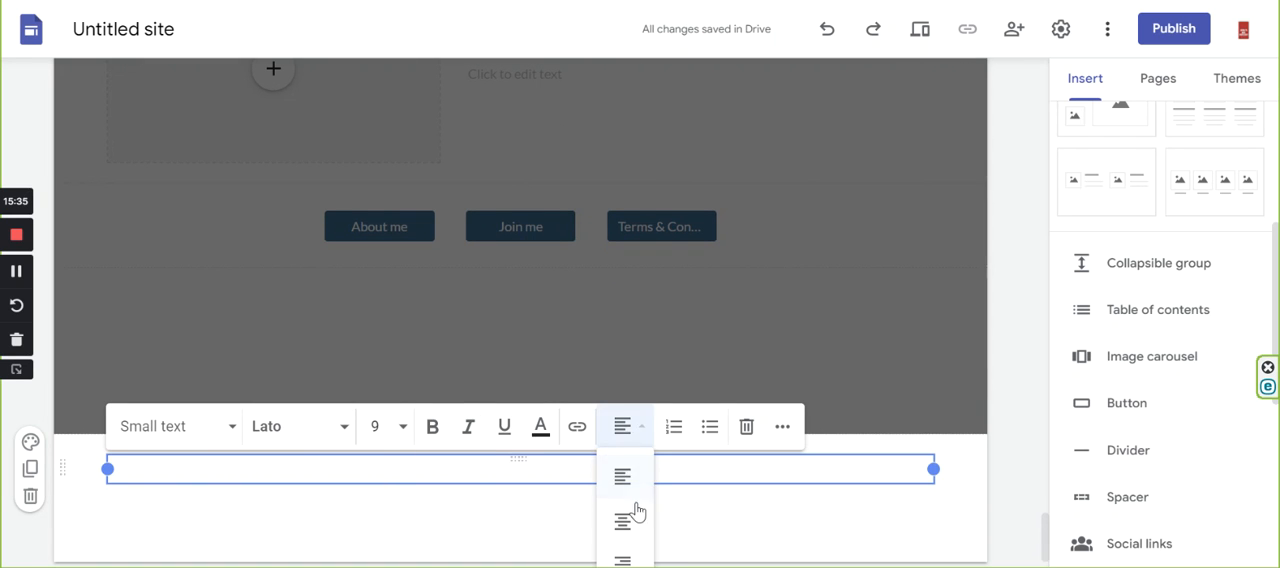
click(623, 524)
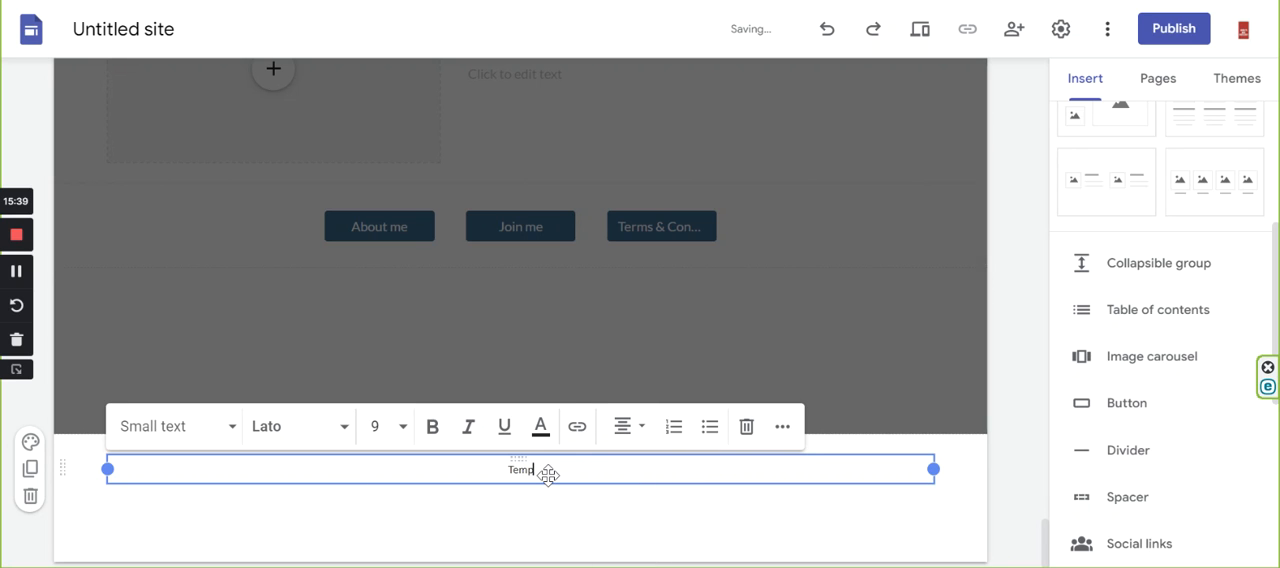
Enter the footer text "Template2023 / Terms & Conditions / Privacy Policy".
text(Template2023)
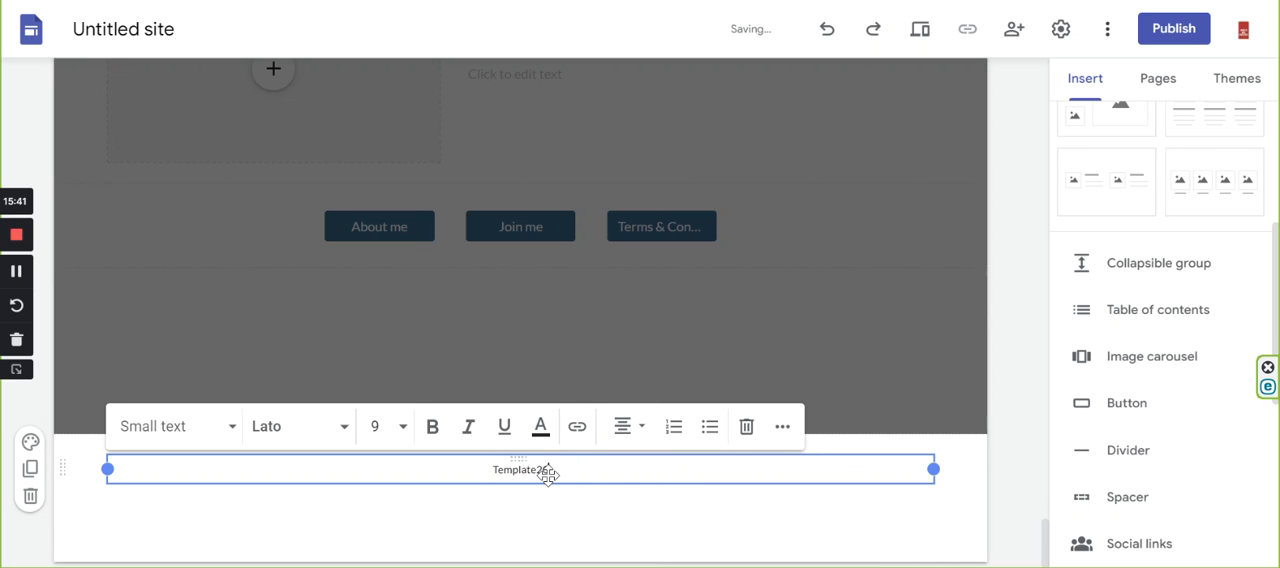
text( / )
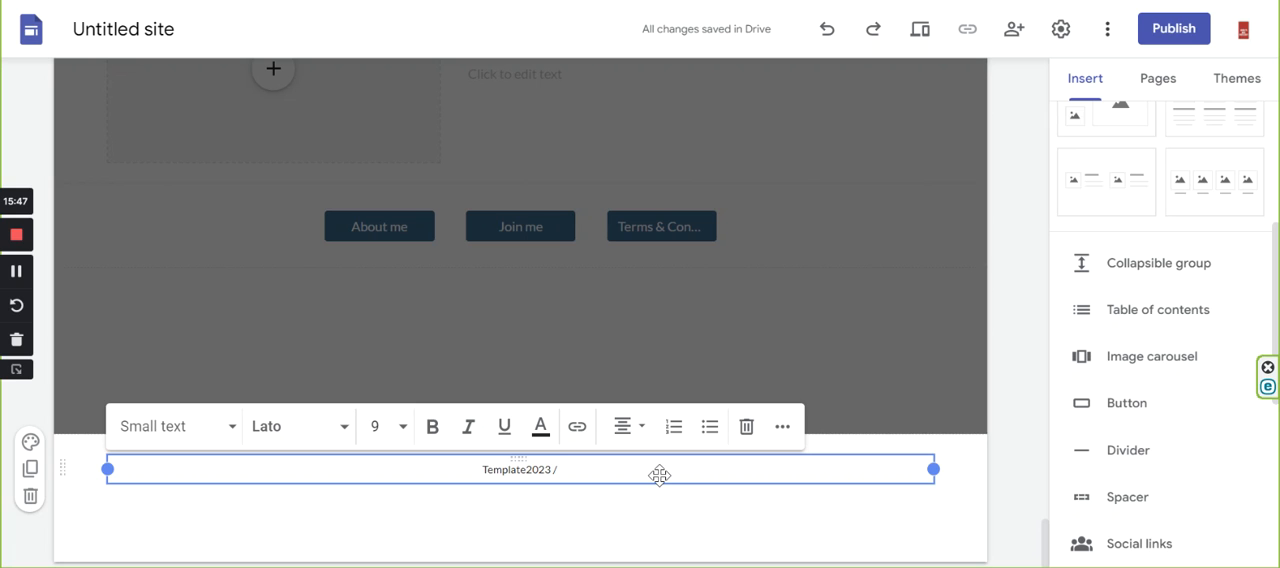
text(Terms)
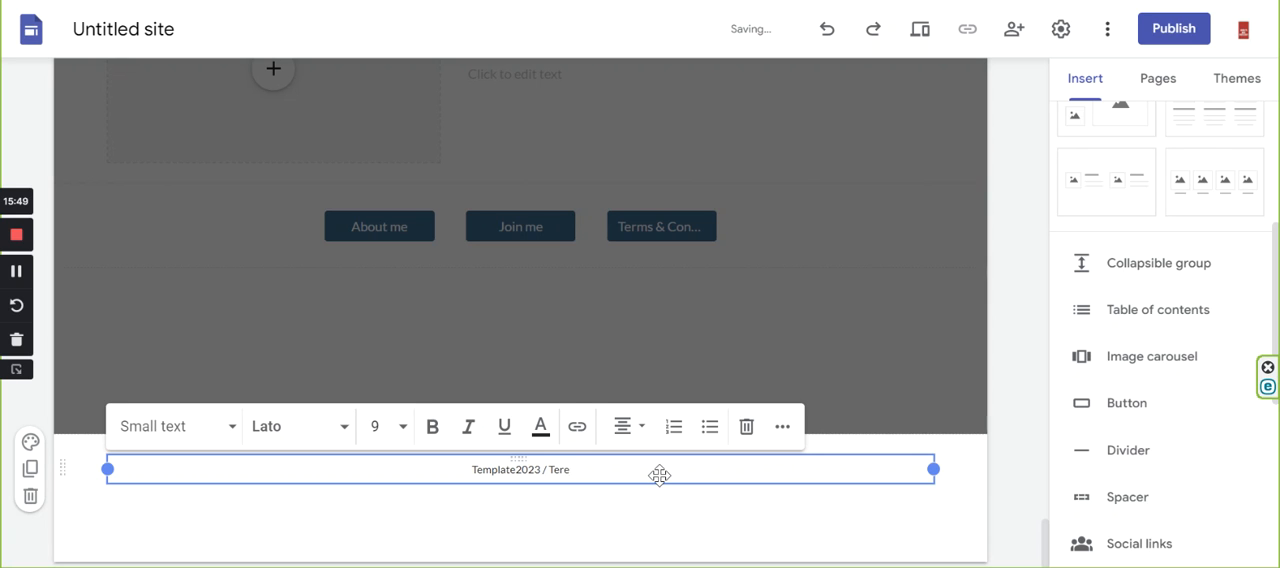
text( &)
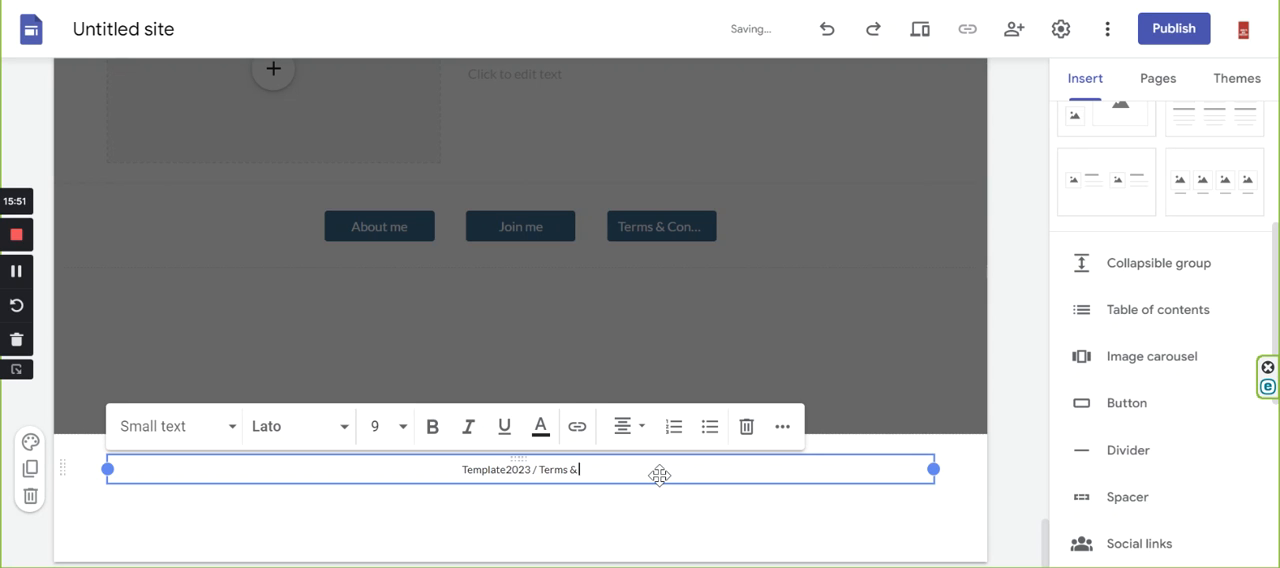
text( COndi)
key(BackSpace)
key(BackSpace)
key(BackSpace)
key(BackSpace)
text(ndi)
key(BackSpace)
key(BackSpace)
key(BackSpace)
text(on)
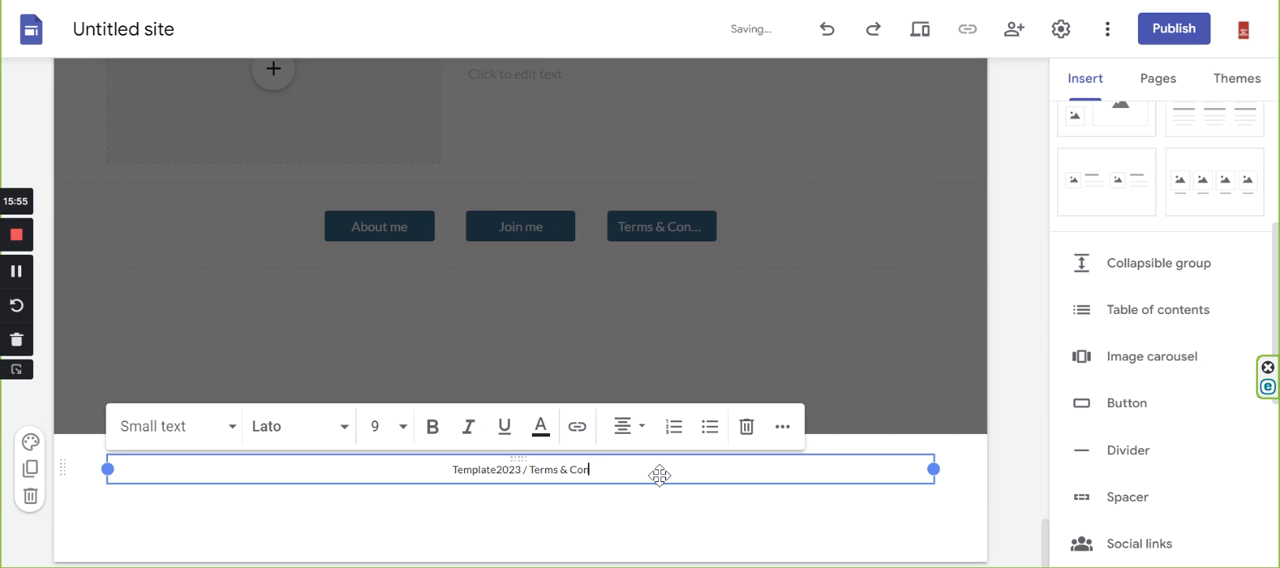
text(dit)
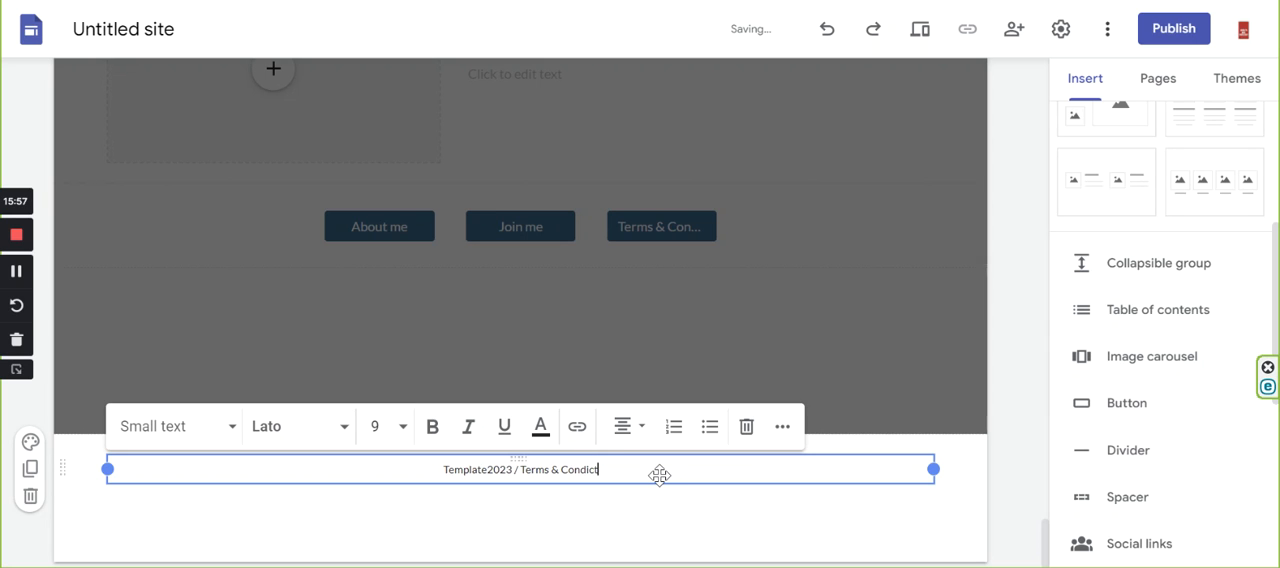
text(ions)
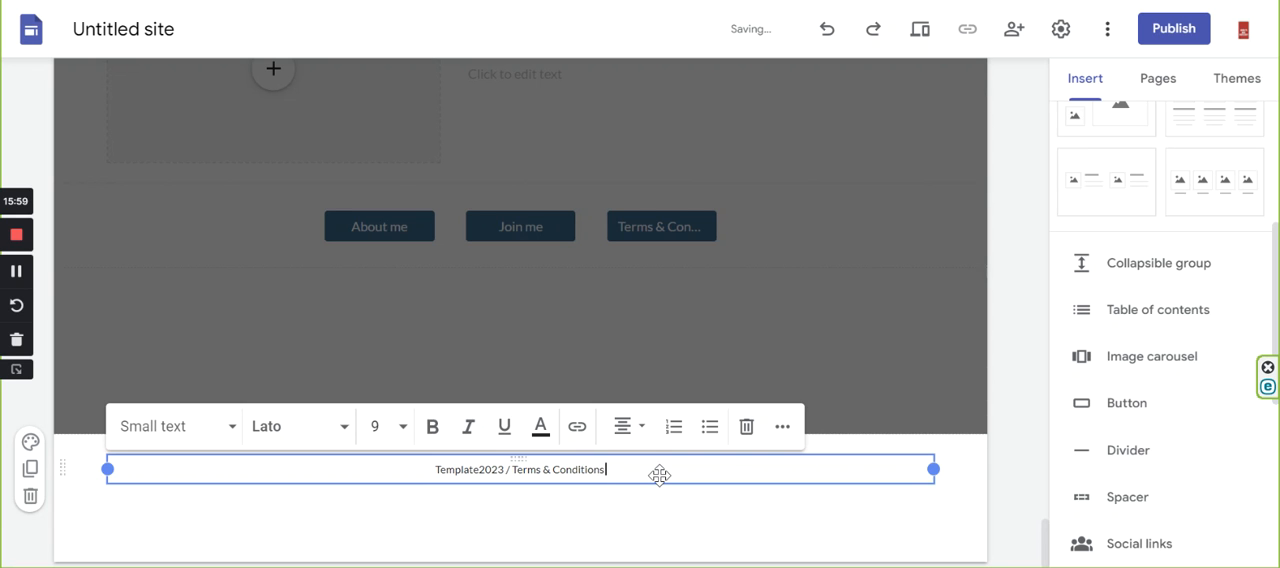
text( /)
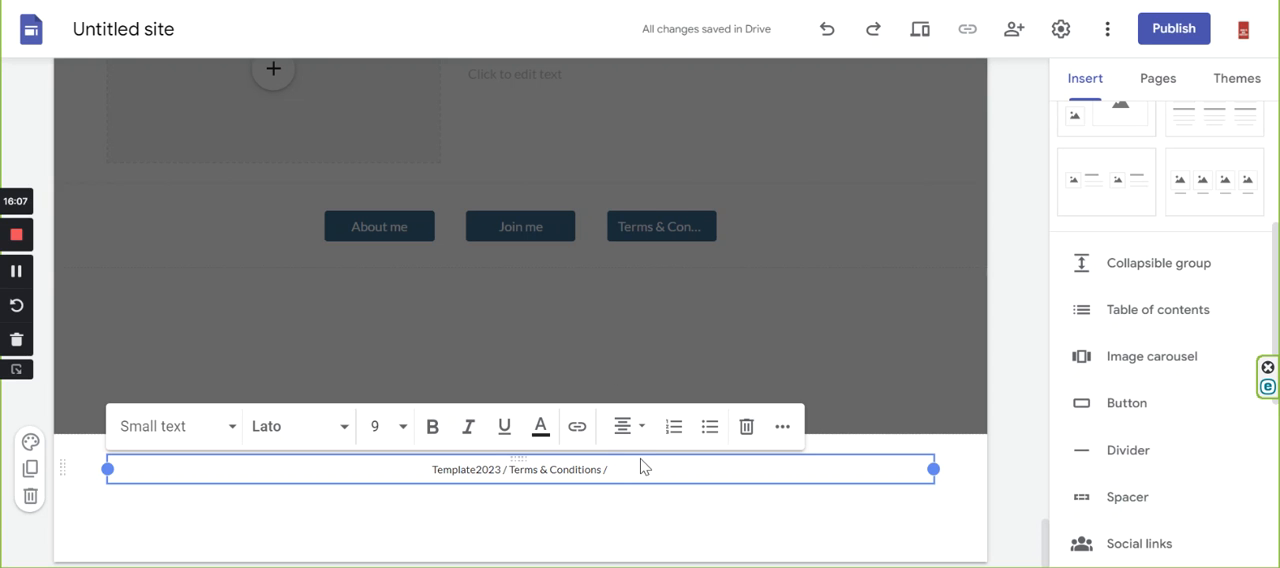
text(Privacy Policy)
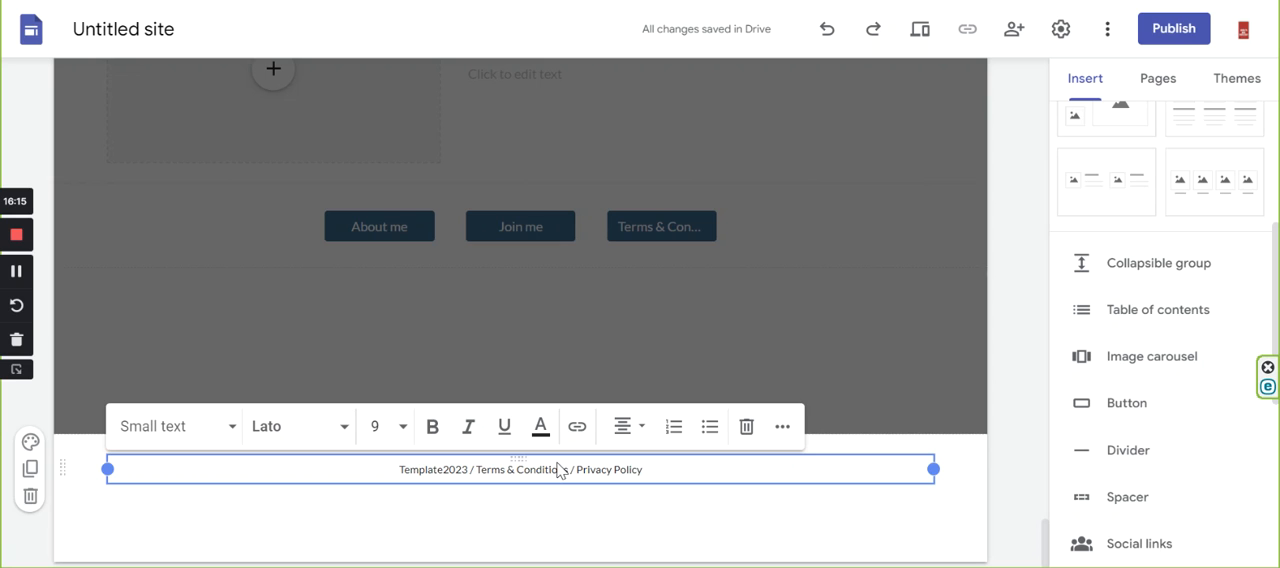
drag(568, 469, 472, 470)
key(ctrl+m)
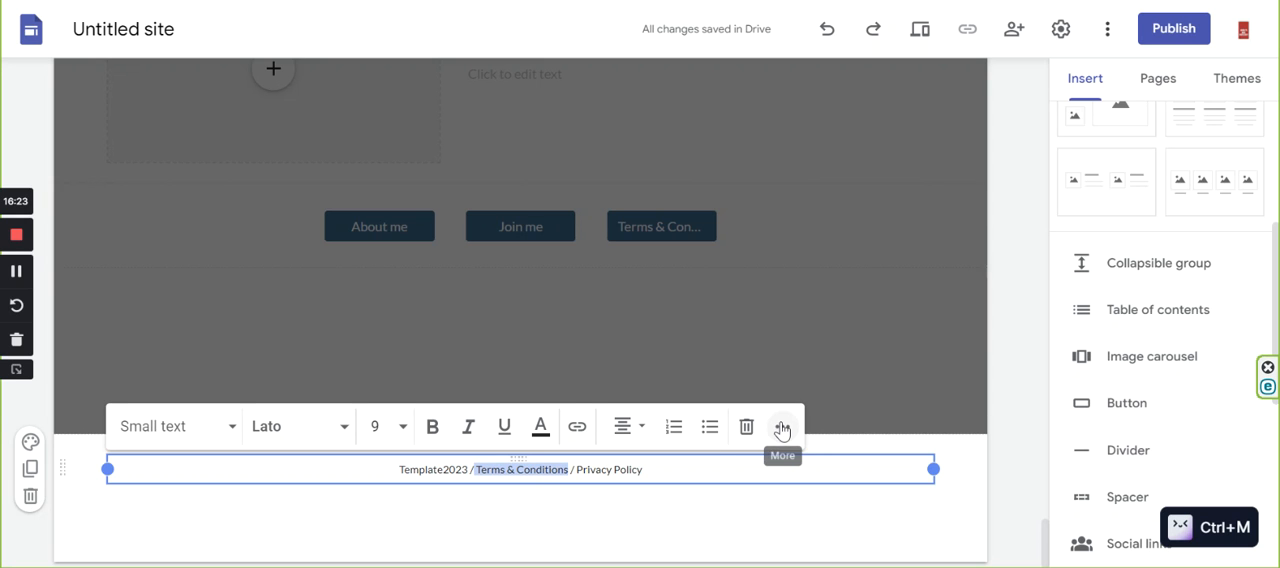
click(685, 517)
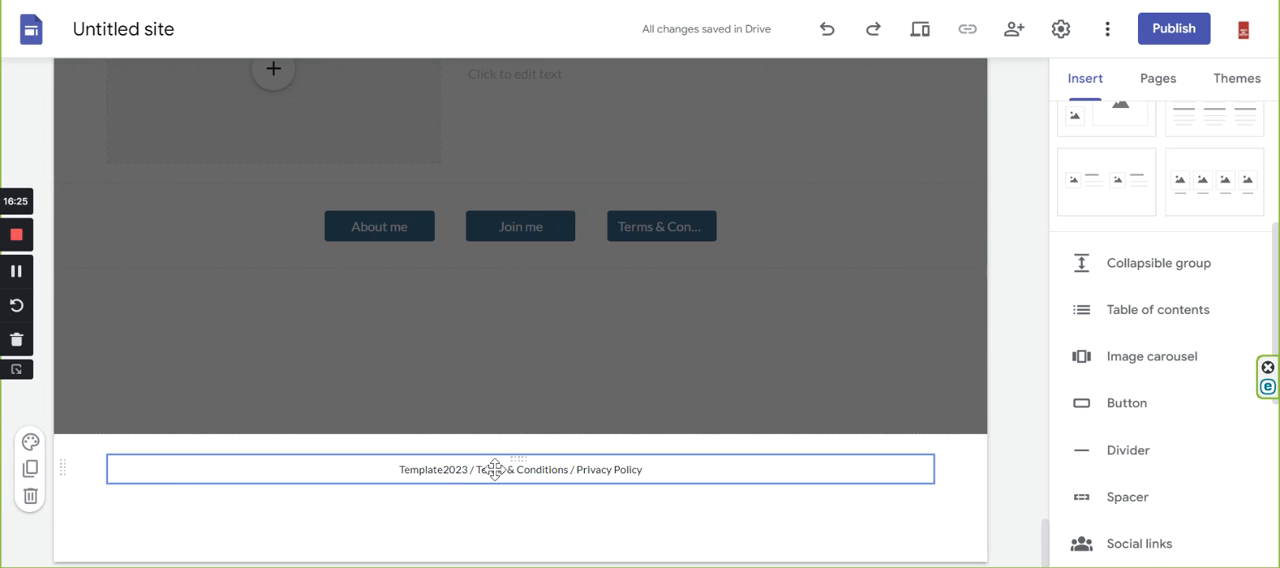
click(495, 469)
drag(469, 469, 563, 469)
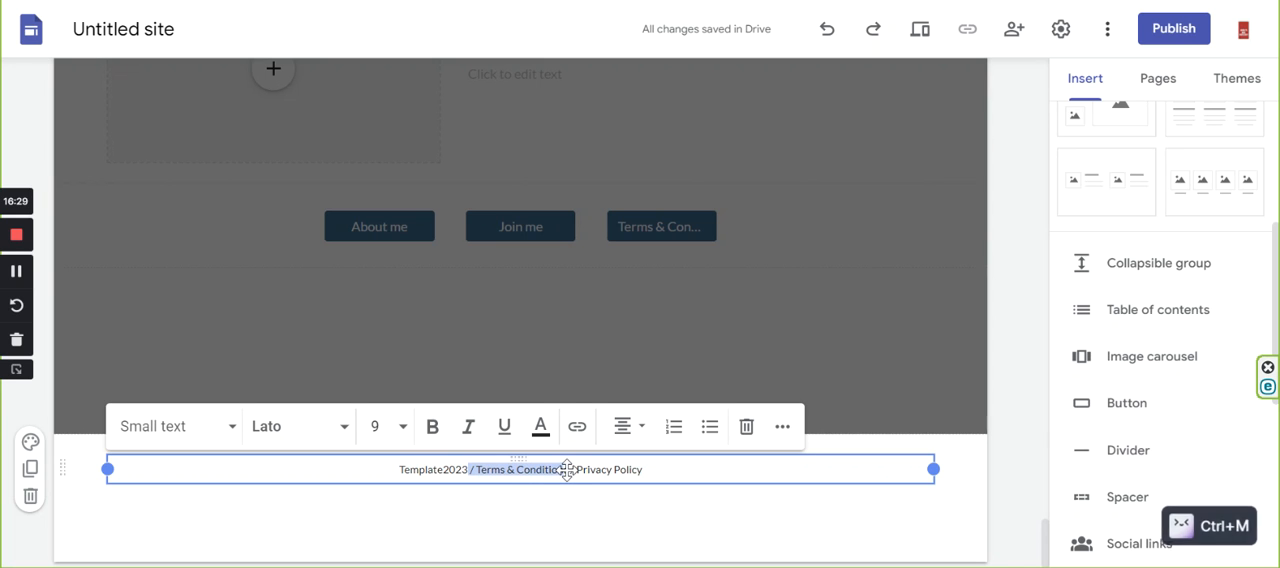
click(576, 469)
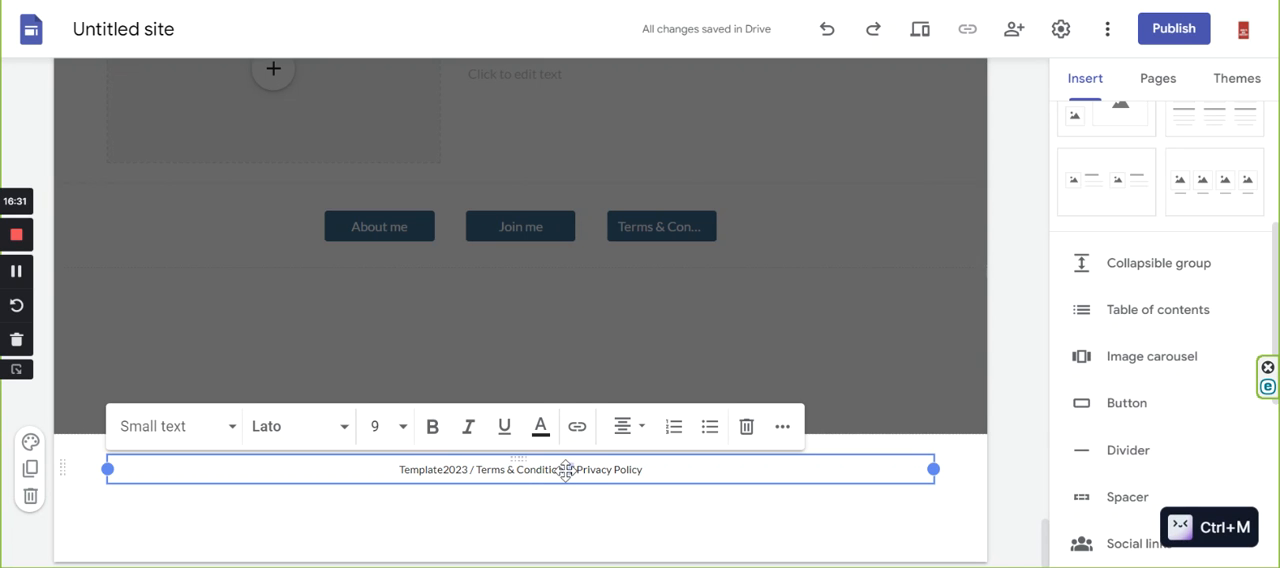
Link the words "Terms & Conditions" in the footer to the site's Terms & Conditions page.
click(476, 470)
drag(478, 470, 567, 469)
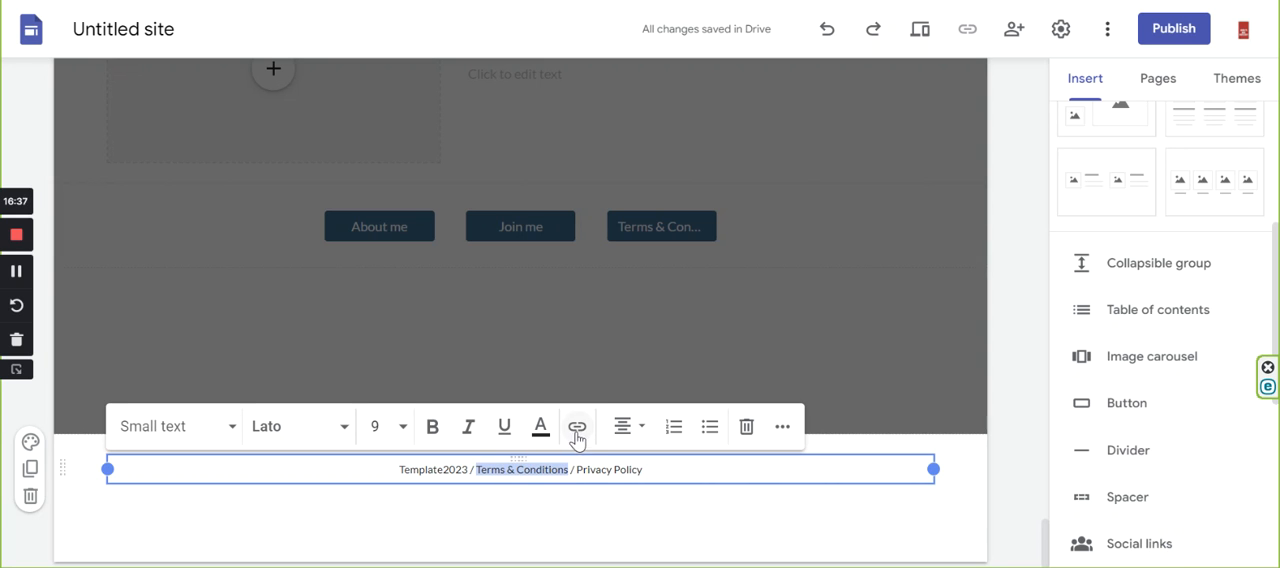
click(577, 430)
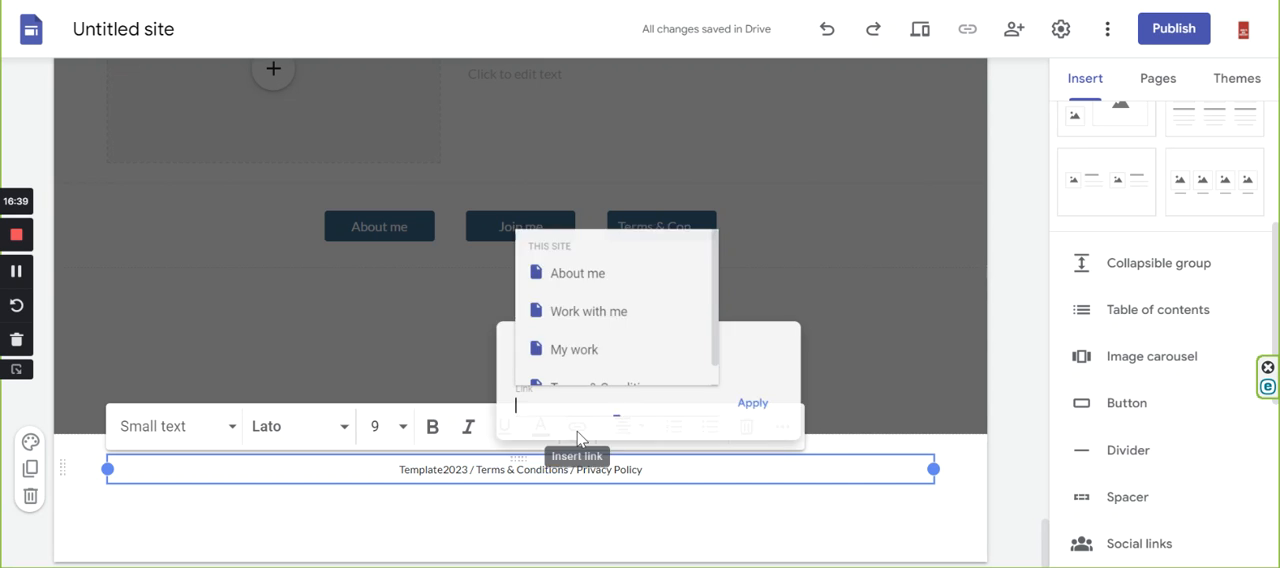
scroll(613, 346, down, 1)
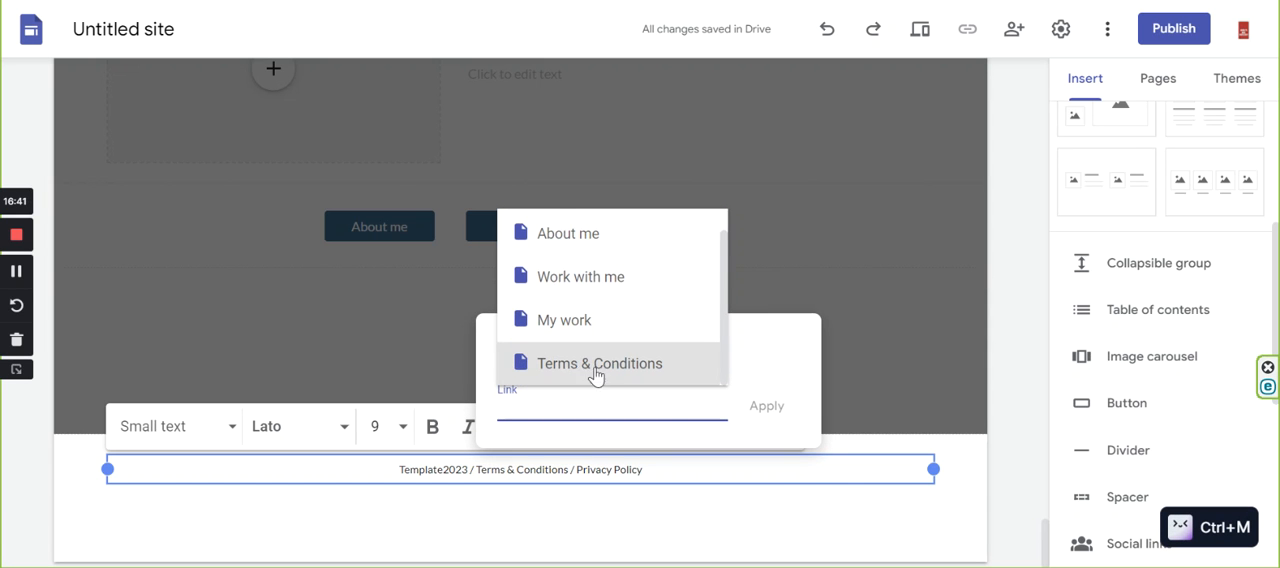
click(595, 366)
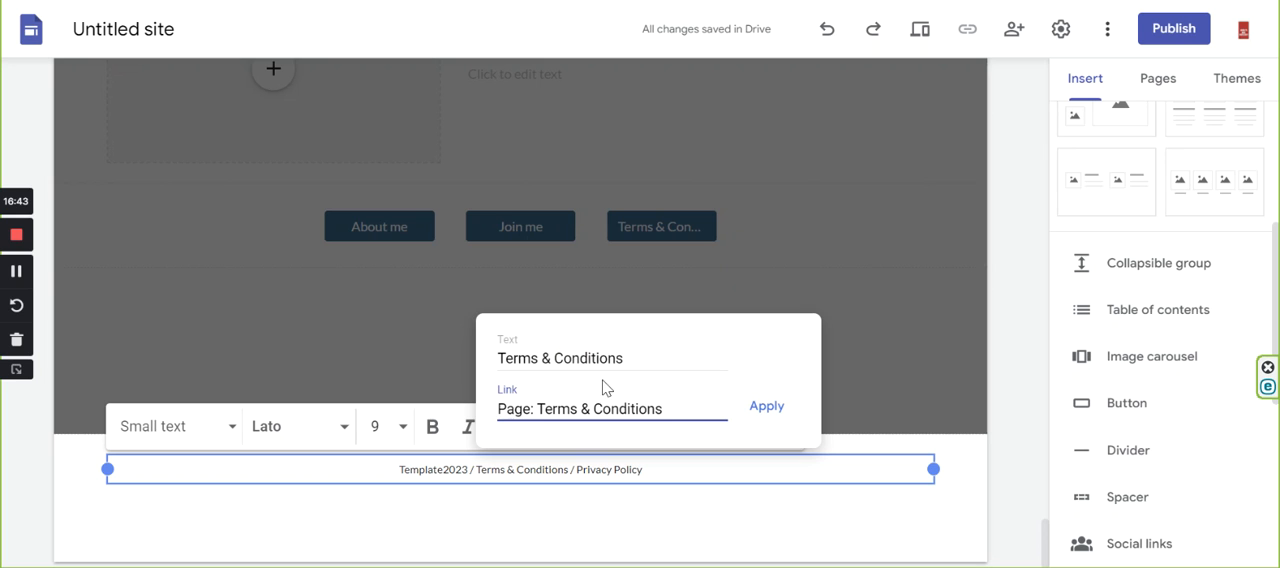
click(764, 405)
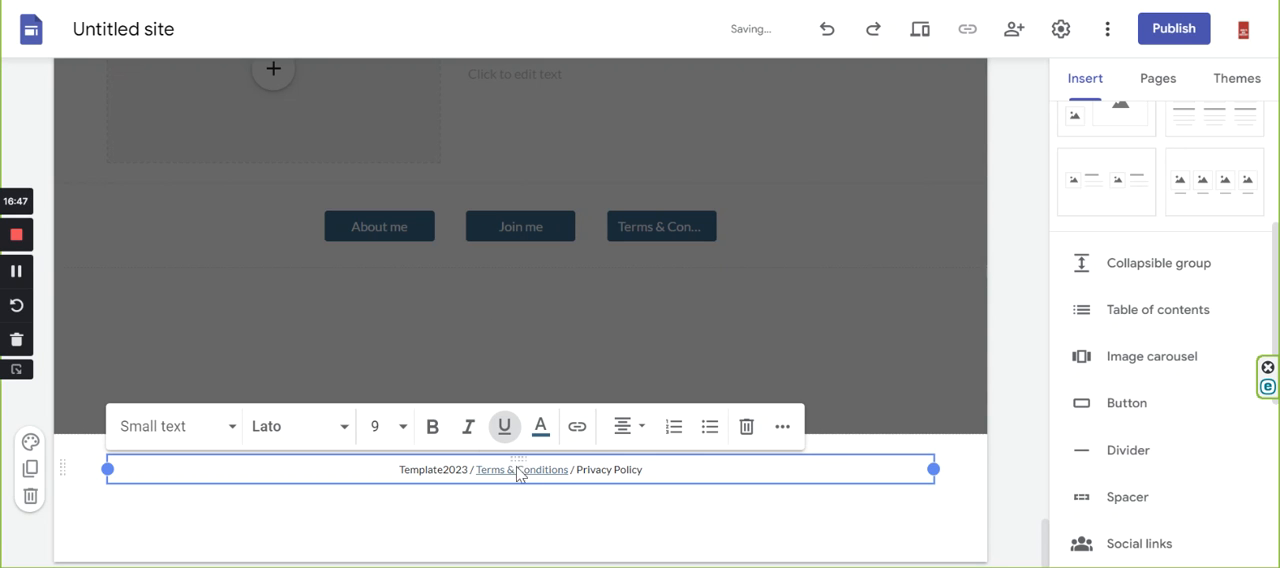
Link the words "Privacy Policy" in the footer to the Terms & Conditions page and finish editing the text.
drag(577, 469, 646, 469)
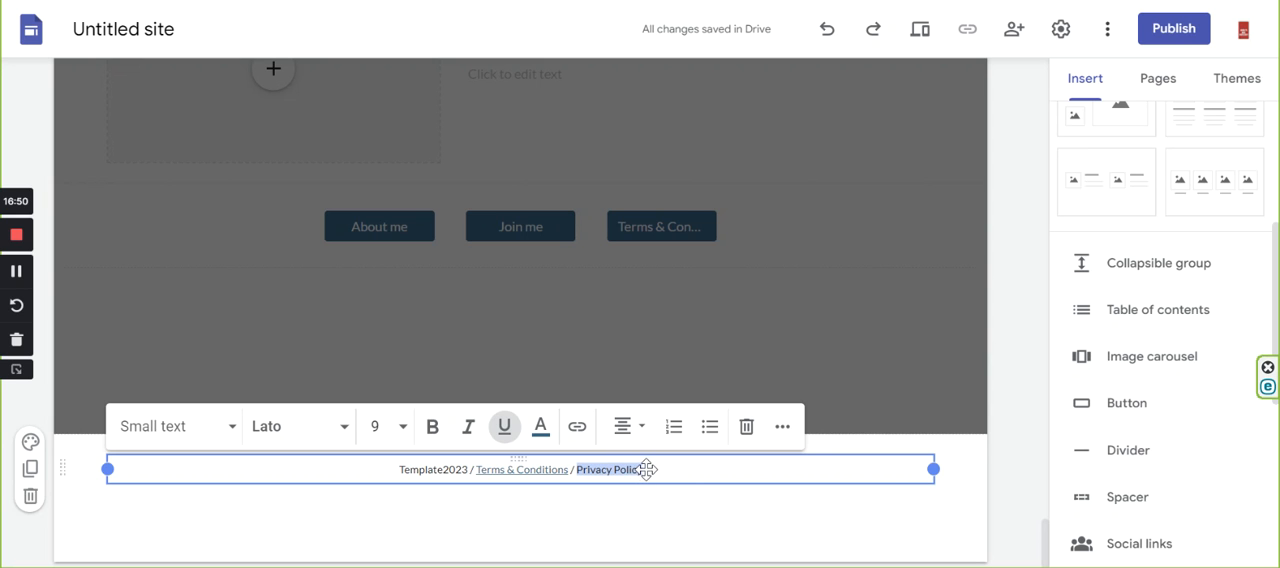
click(577, 430)
scroll(688, 345, down, 1)
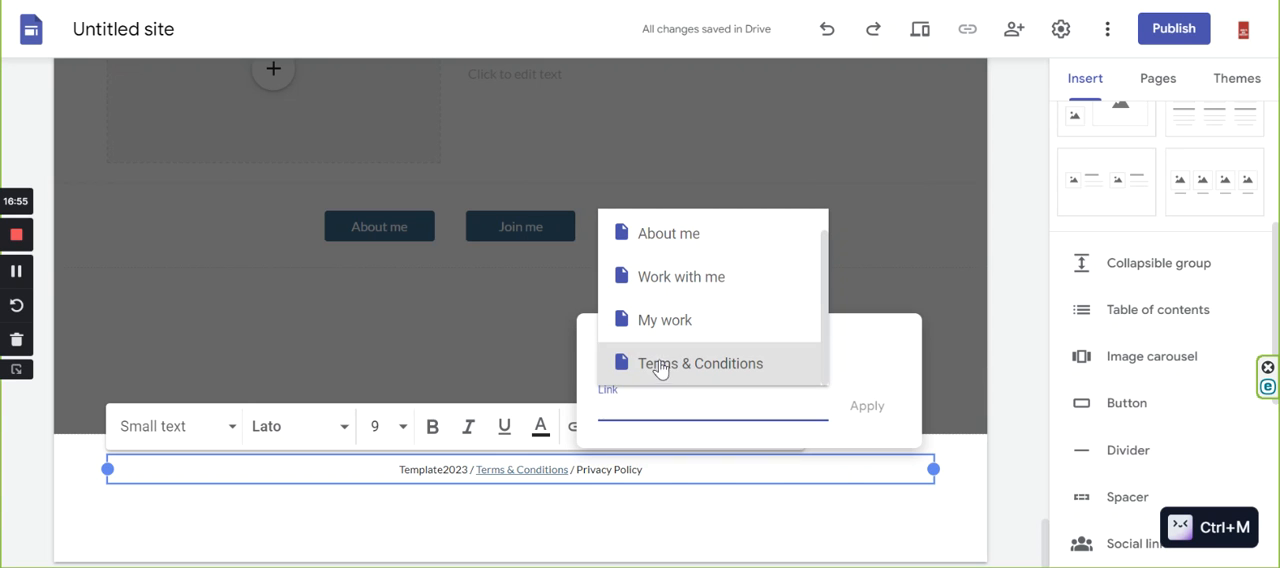
click(684, 366)
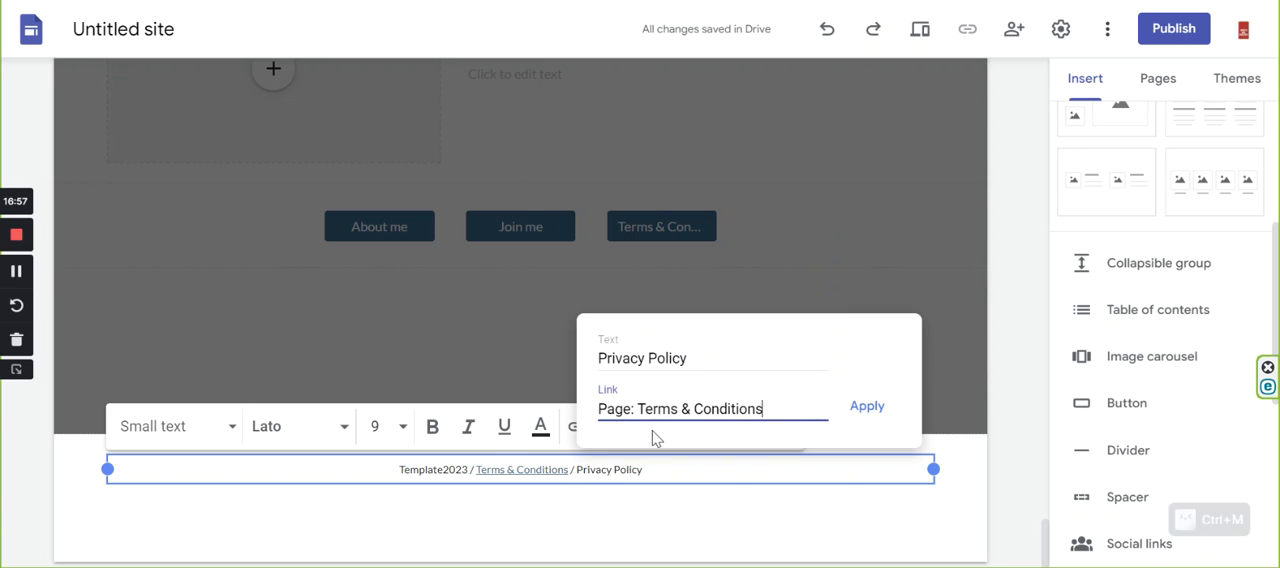
click(850, 410)
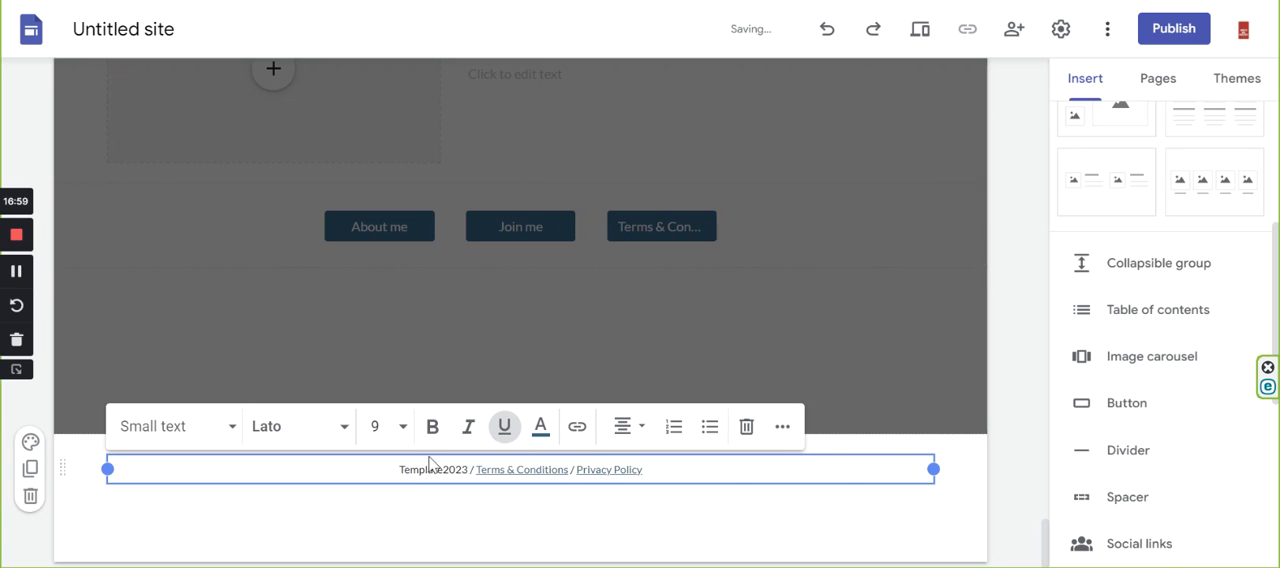
click(478, 502)
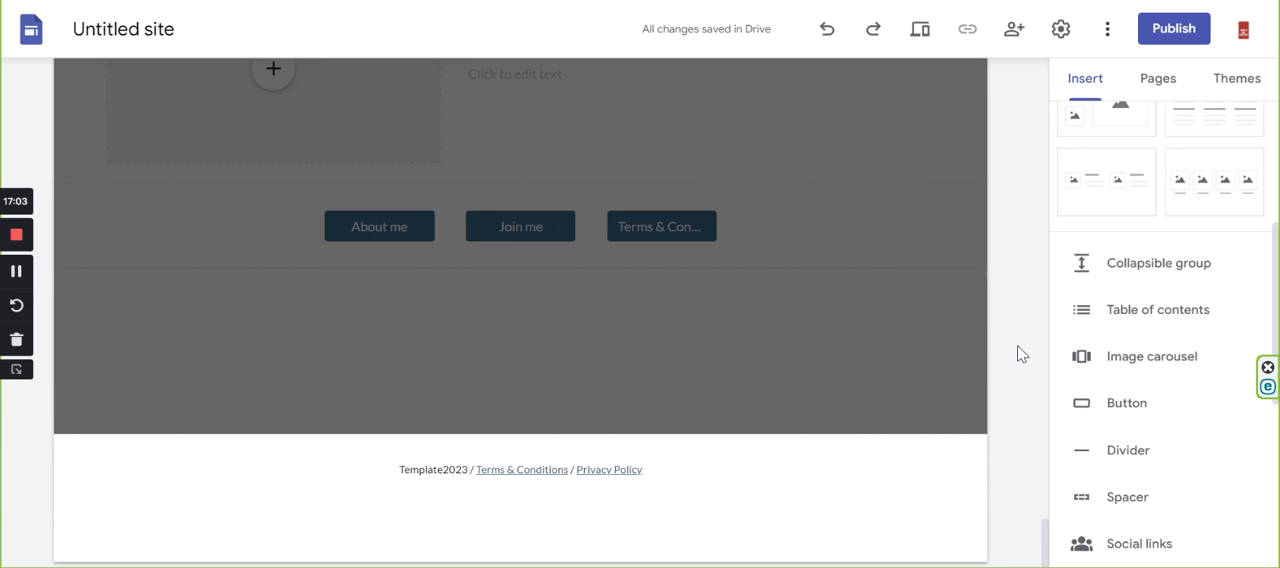
Leave footer editing and review the home page's layout from the footer up to the header banner.
scroll(880, 370, up, 3)
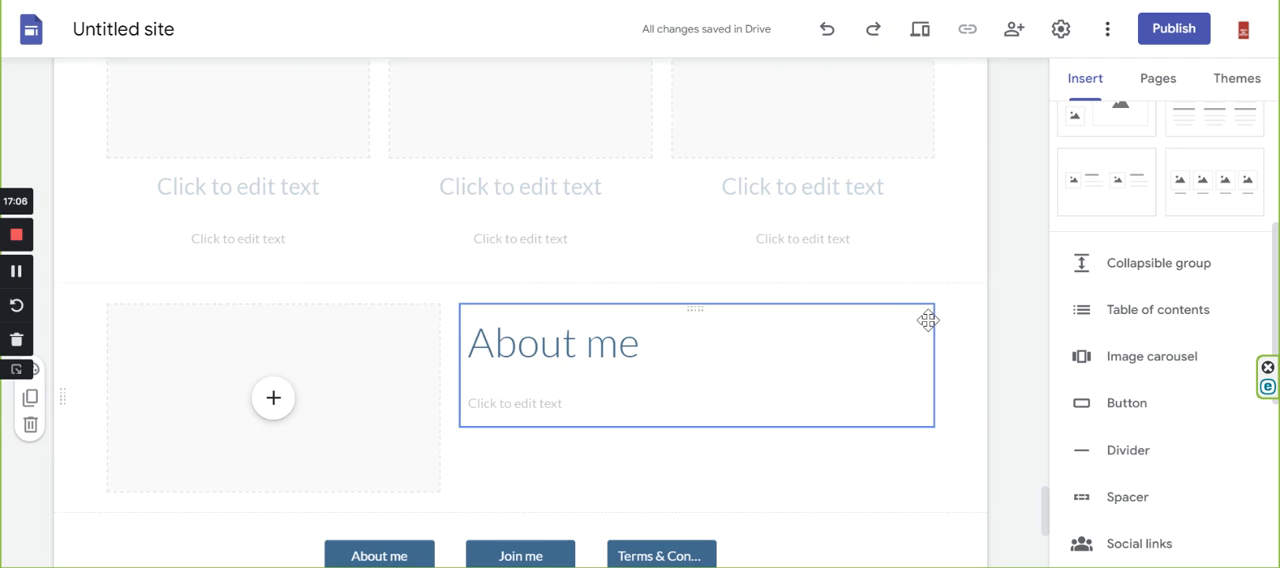
click(572, 370)
scroll(572, 370, down, 3)
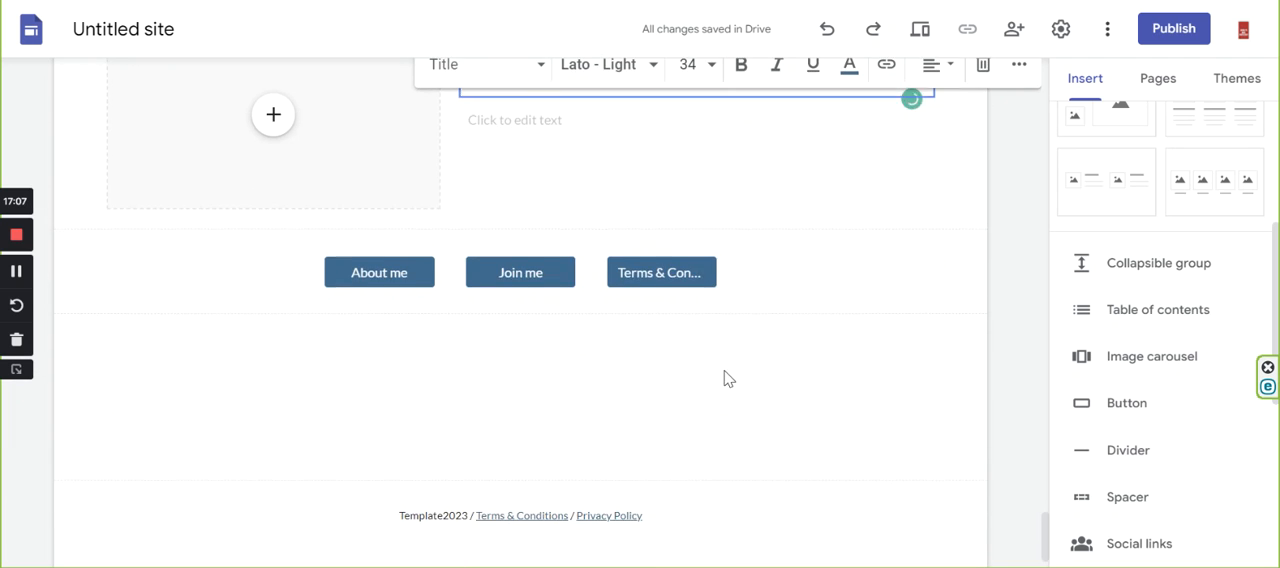
scroll(682, 500, down, 1)
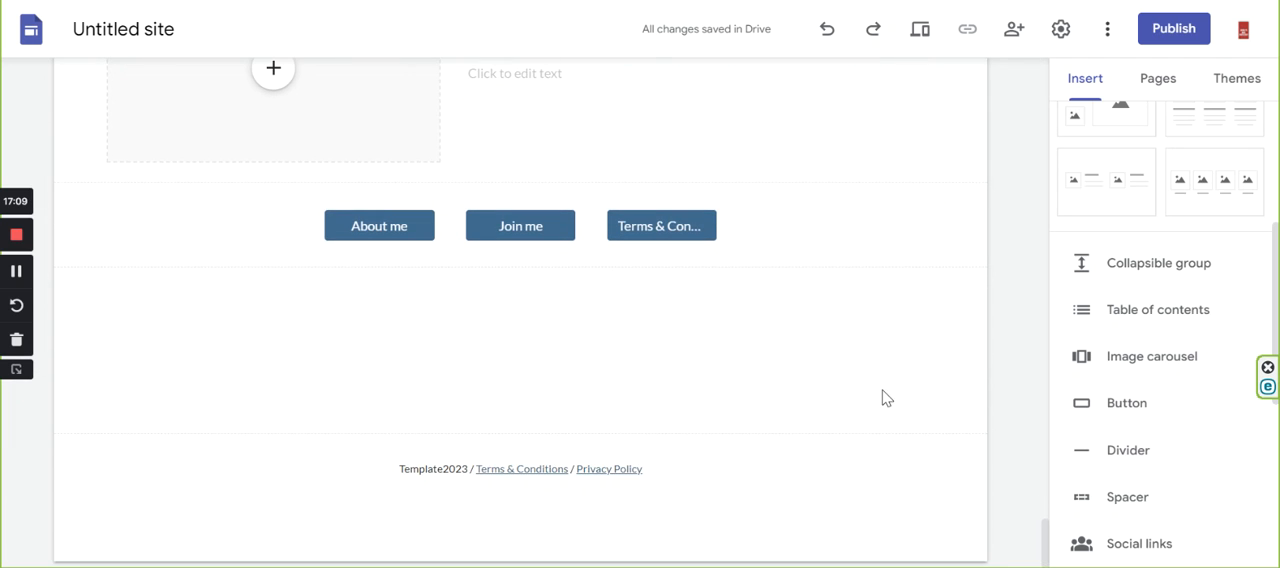
scroll(845, 402, up, 5)
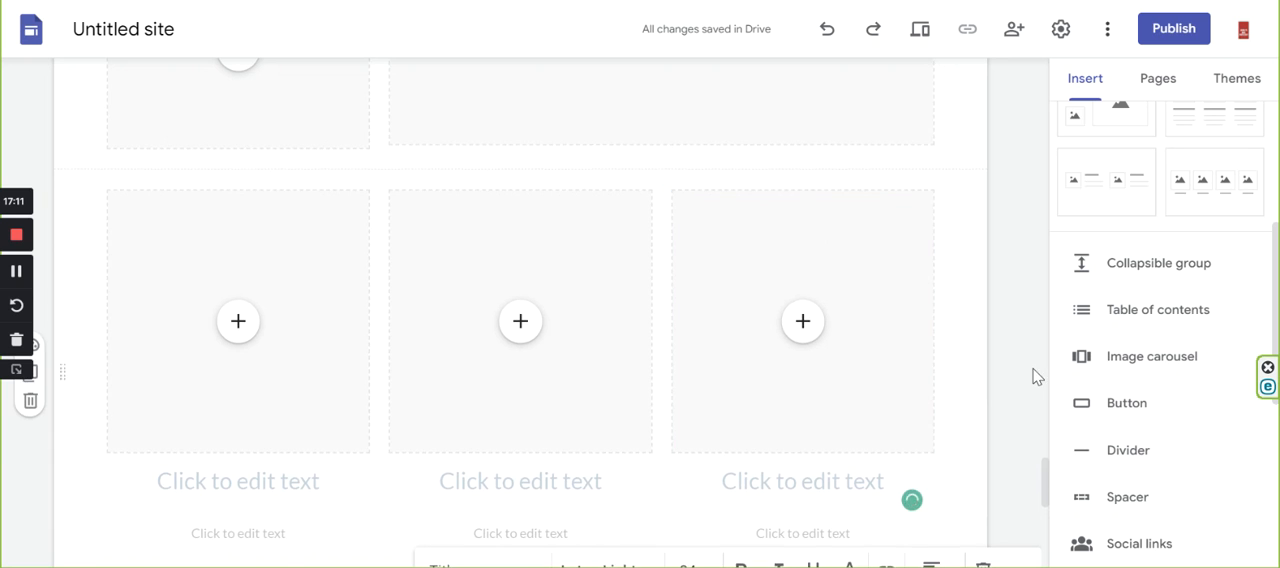
drag(1120, 177, 787, 303)
scroll(787, 305, up, 20)
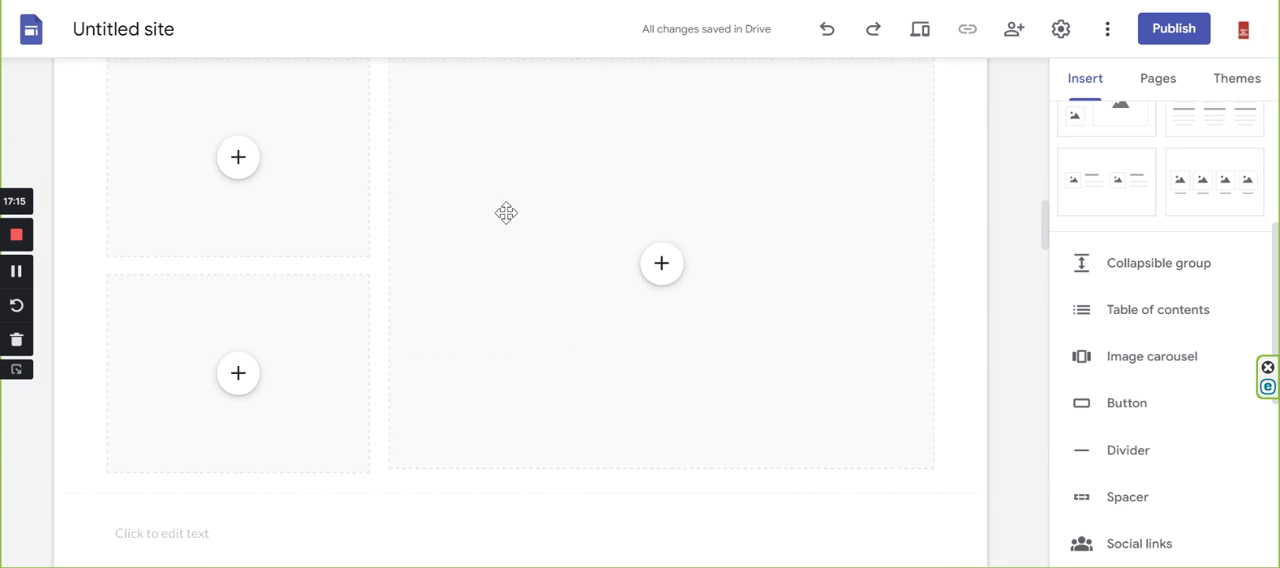
scroll(566, 249, up, 4)
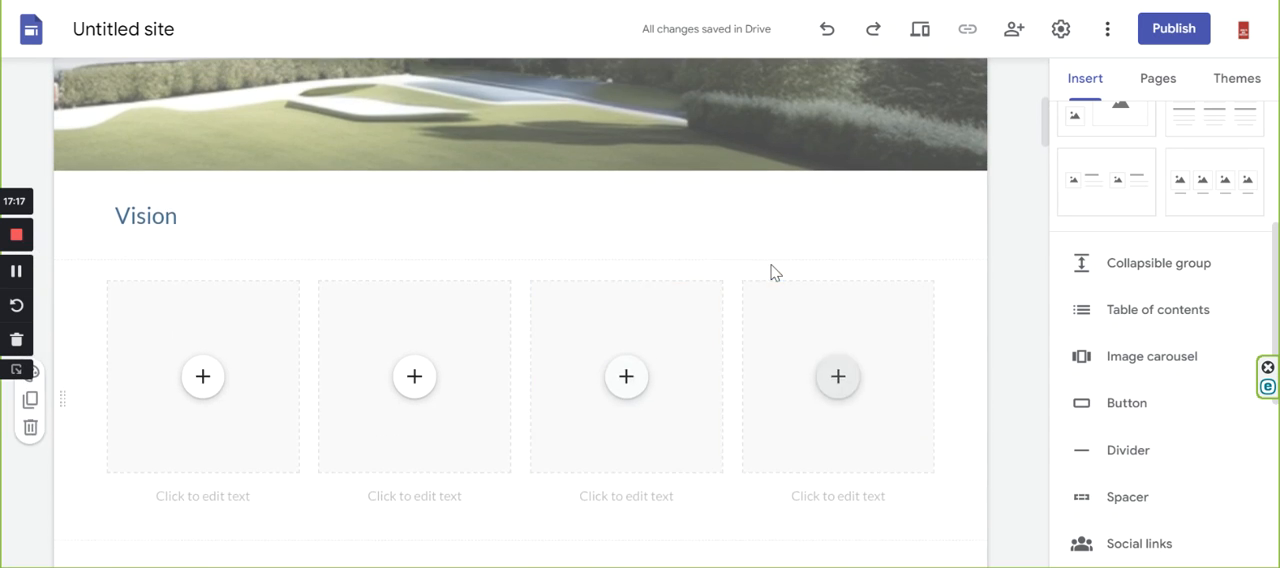
scroll(763, 267, up, 6)
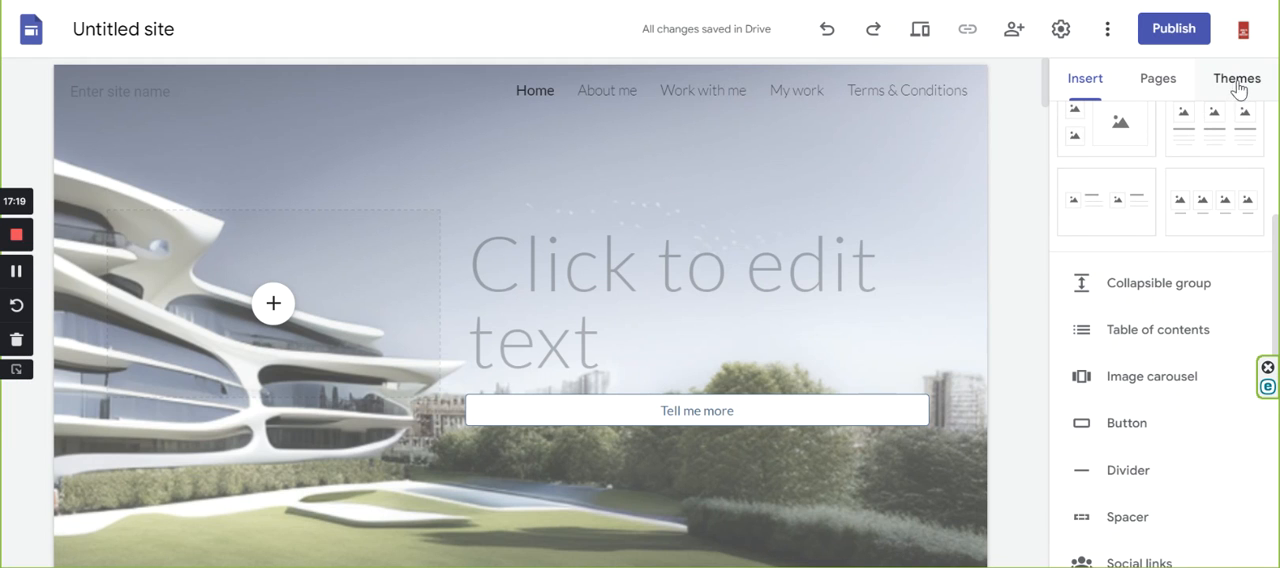
Start a new custom theme and name it "Architectural Portfolio".
click(1240, 87)
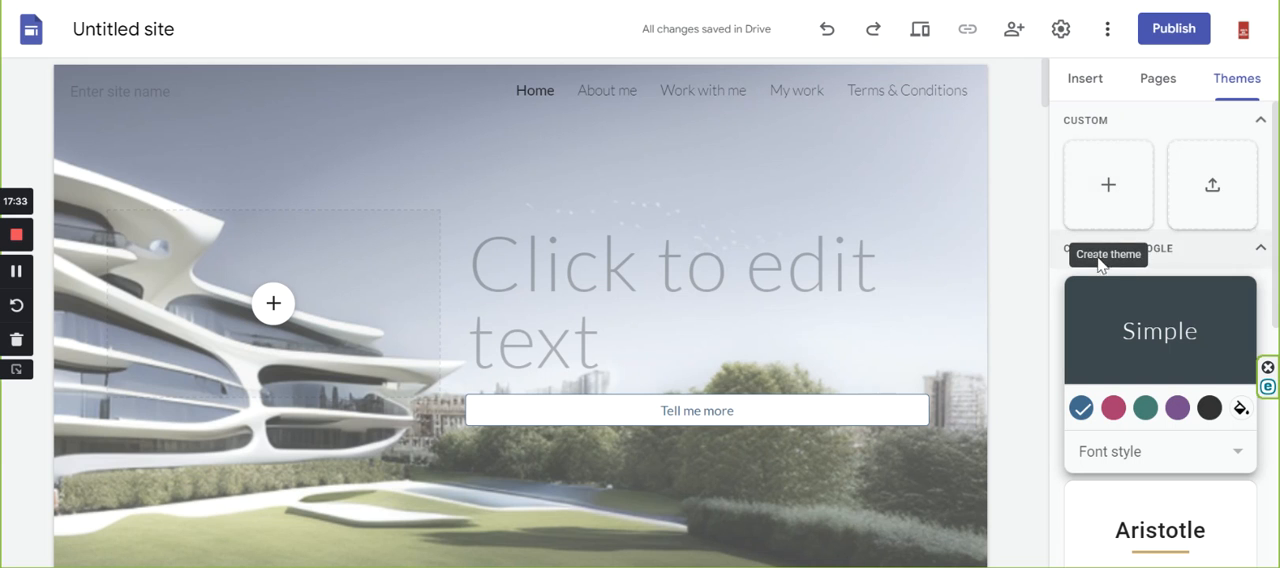
click(1108, 186)
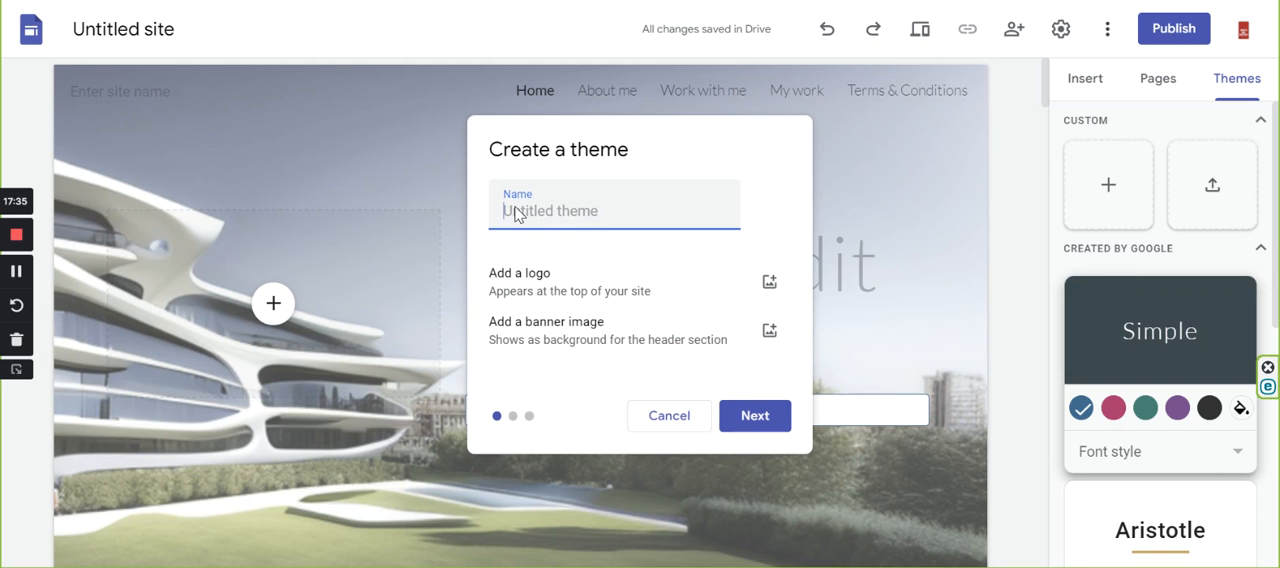
text(R)
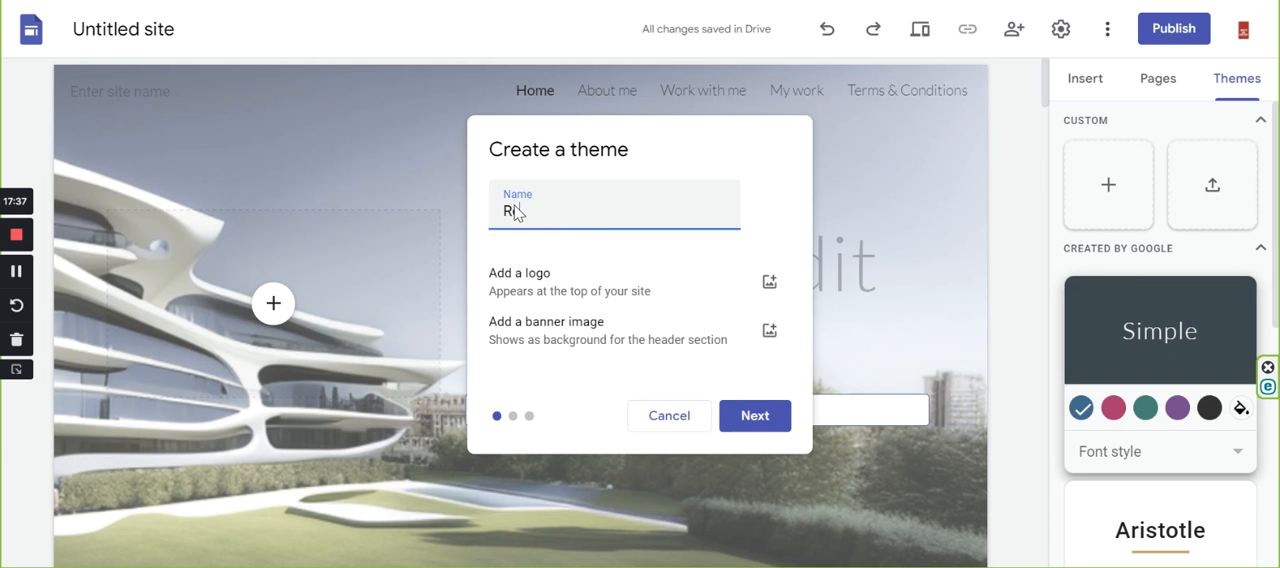
key(BackSpace)
text(Pr)
key(BackSpace)
key(BackSpace)
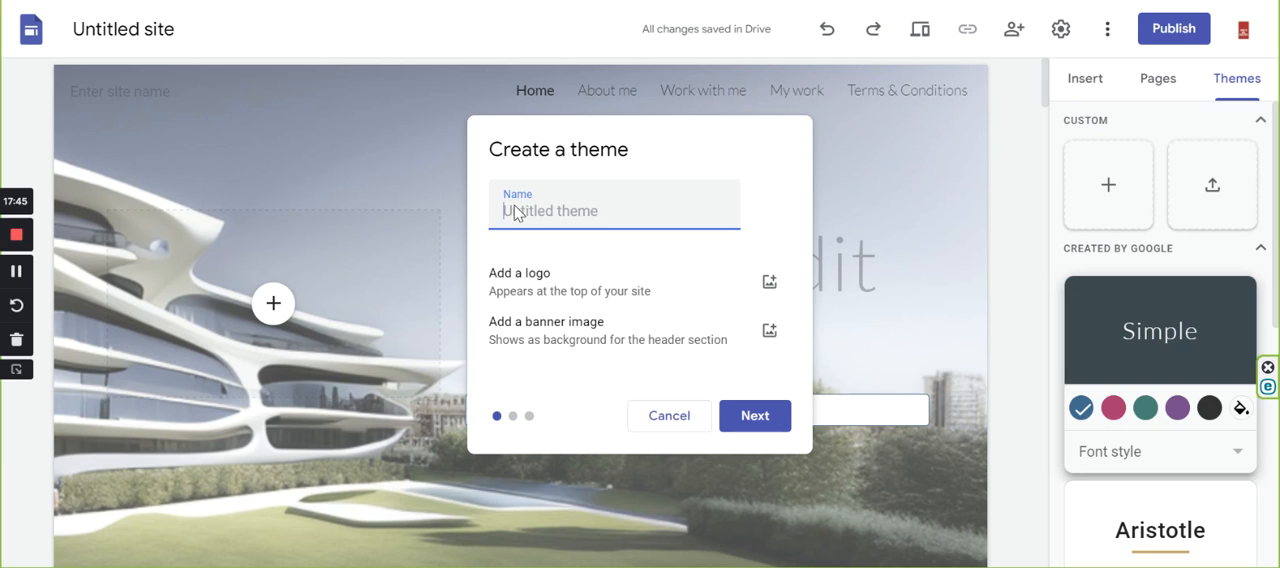
text(Architectural Portfolio)
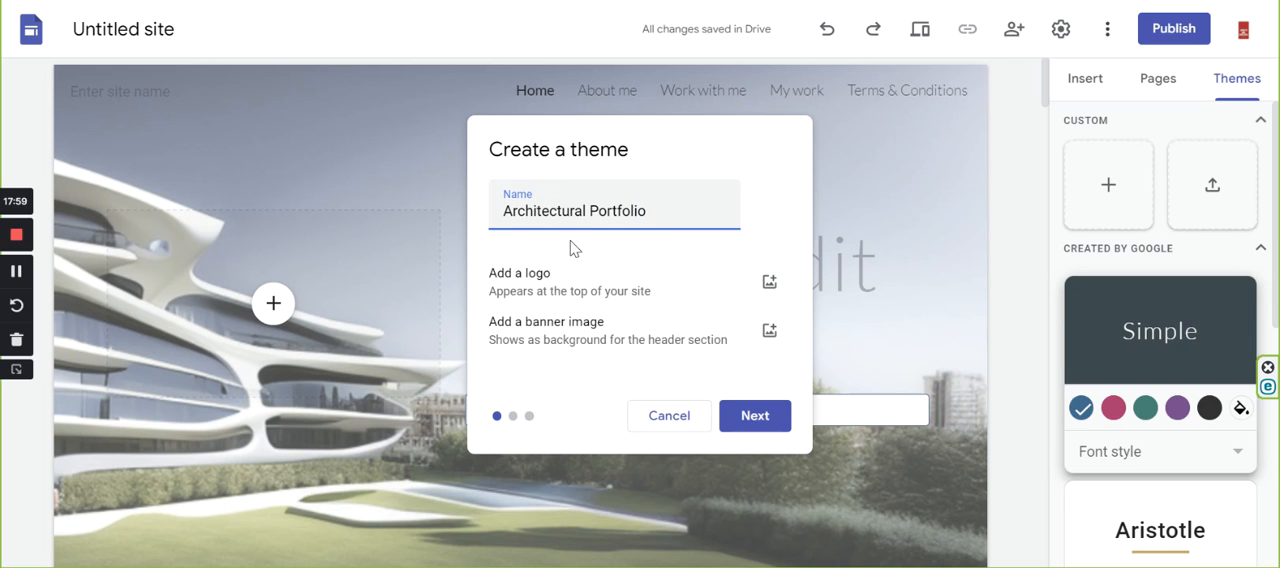
drag(491, 207, 677, 208)
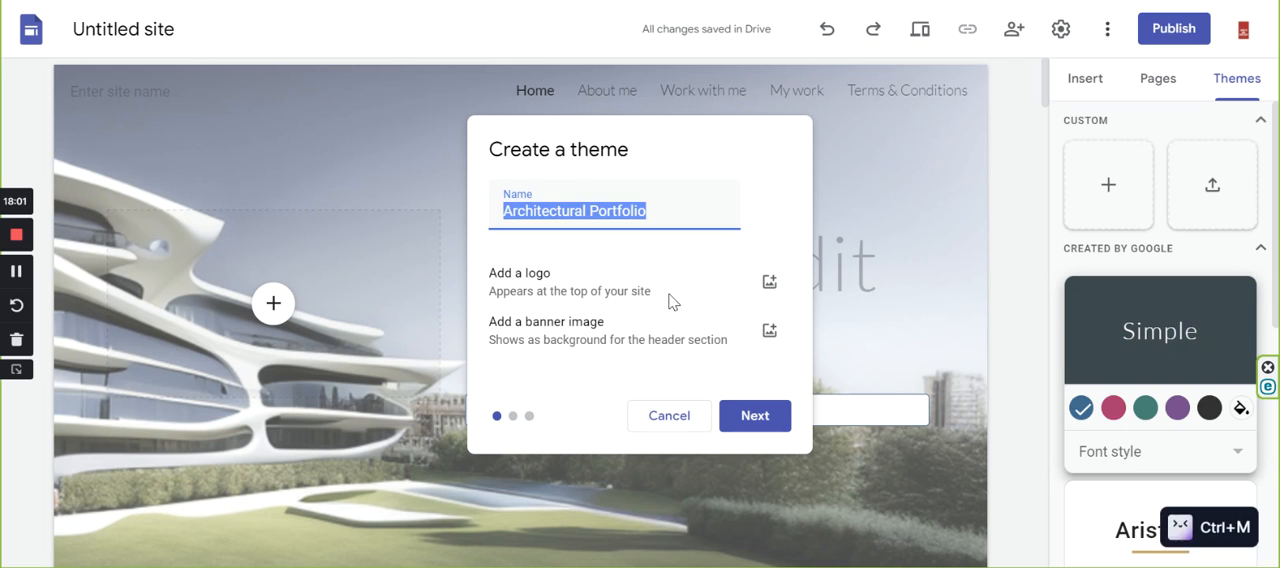
Choose the all-black and dark grey preset colour palette for the new theme.
click(752, 424)
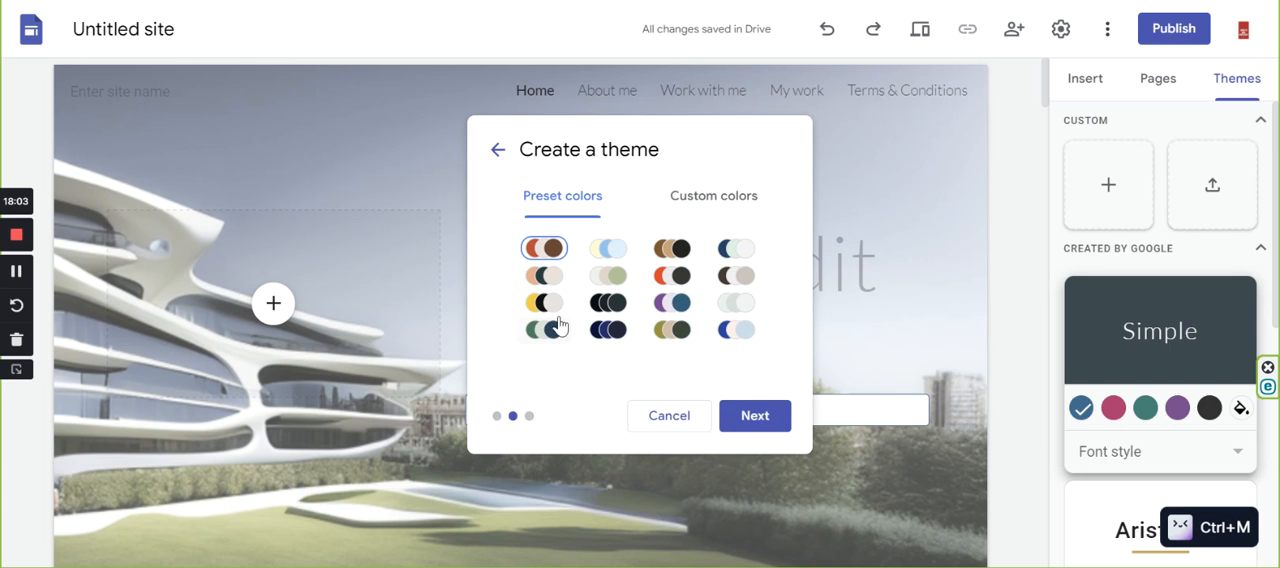
click(610, 310)
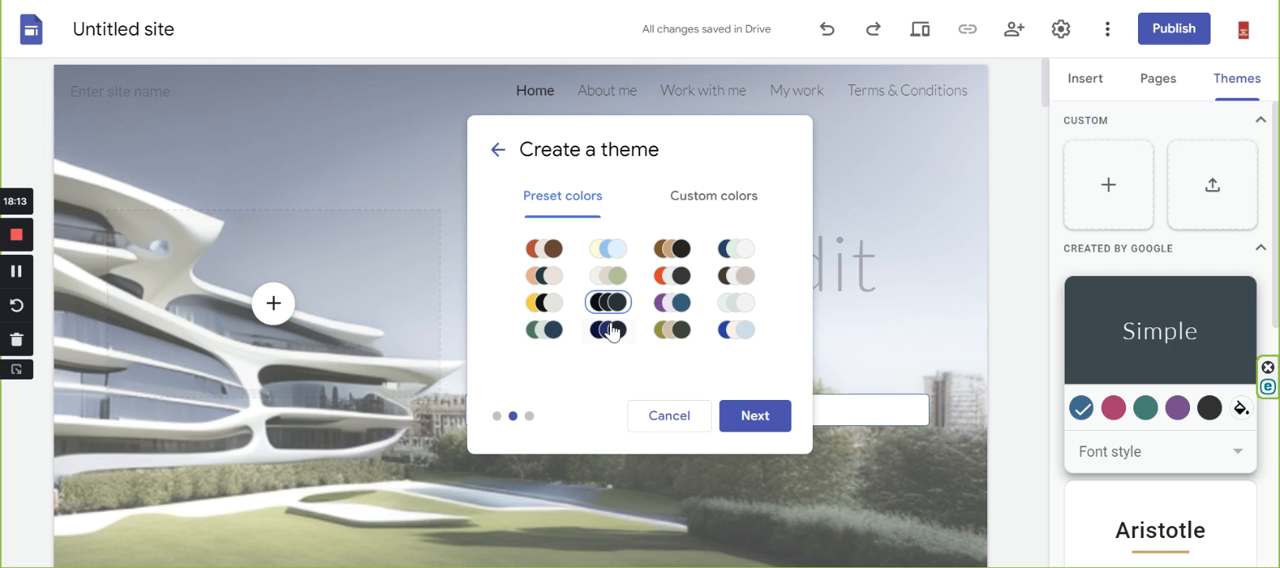
click(757, 425)
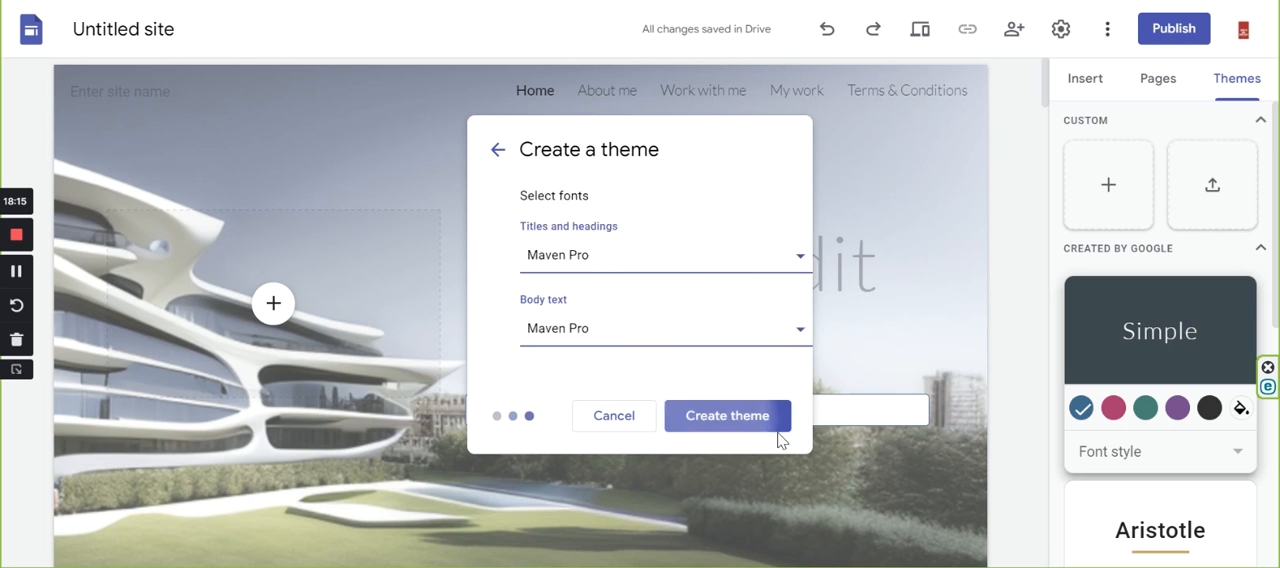
Set the fonts for titles and headings and for body text to Century Gothic, and create the theme.
click(767, 258)
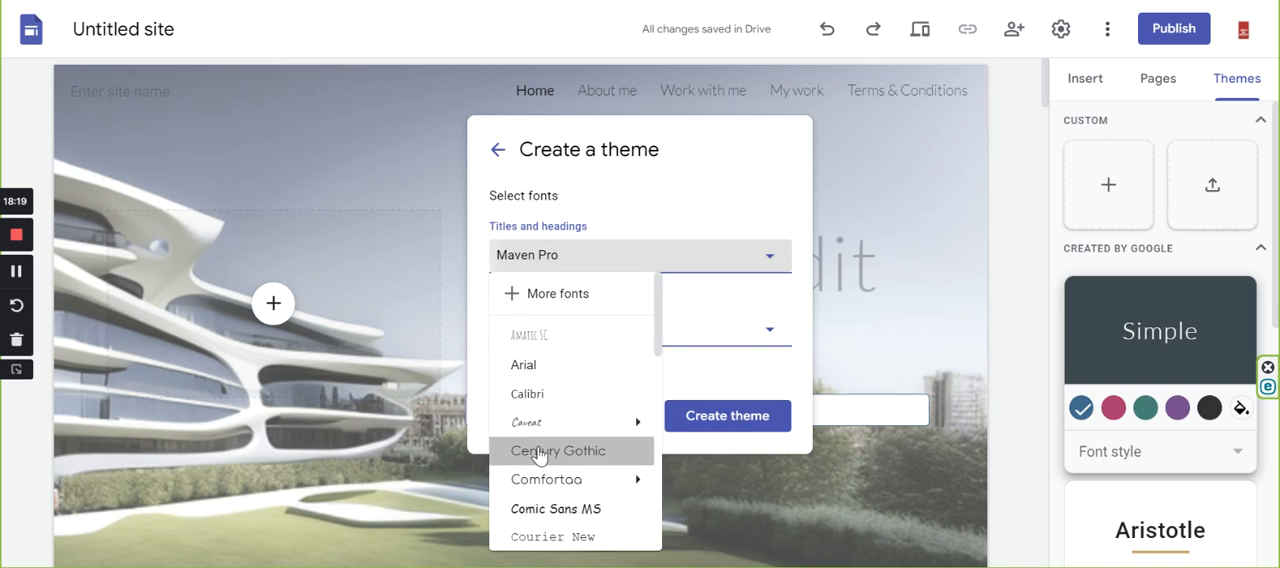
click(540, 455)
click(770, 332)
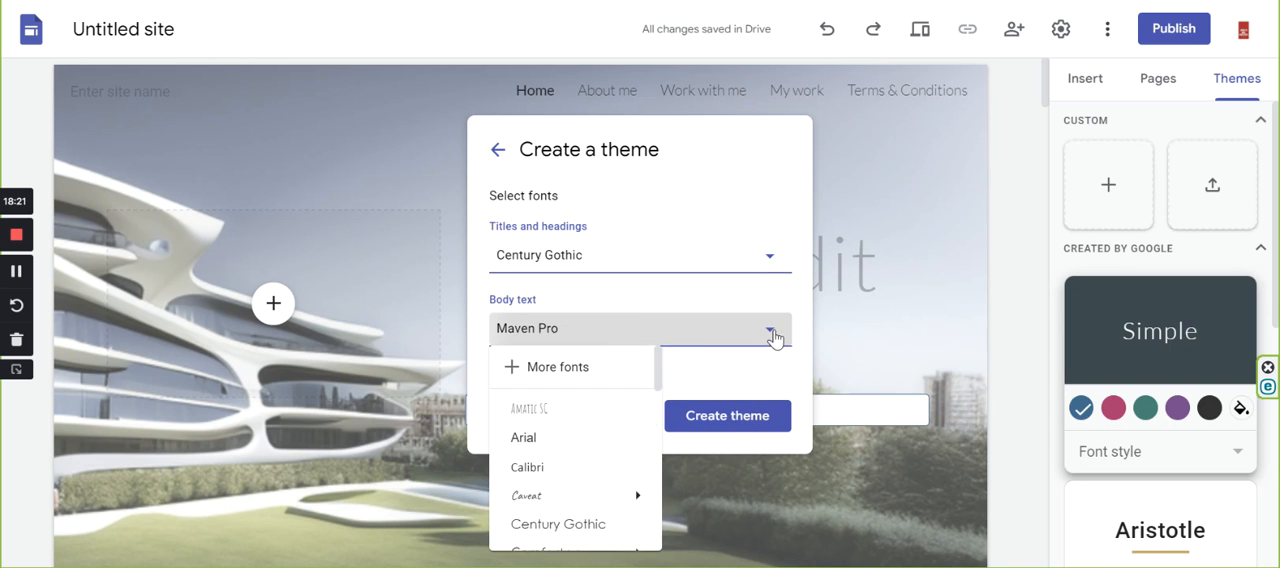
click(547, 510)
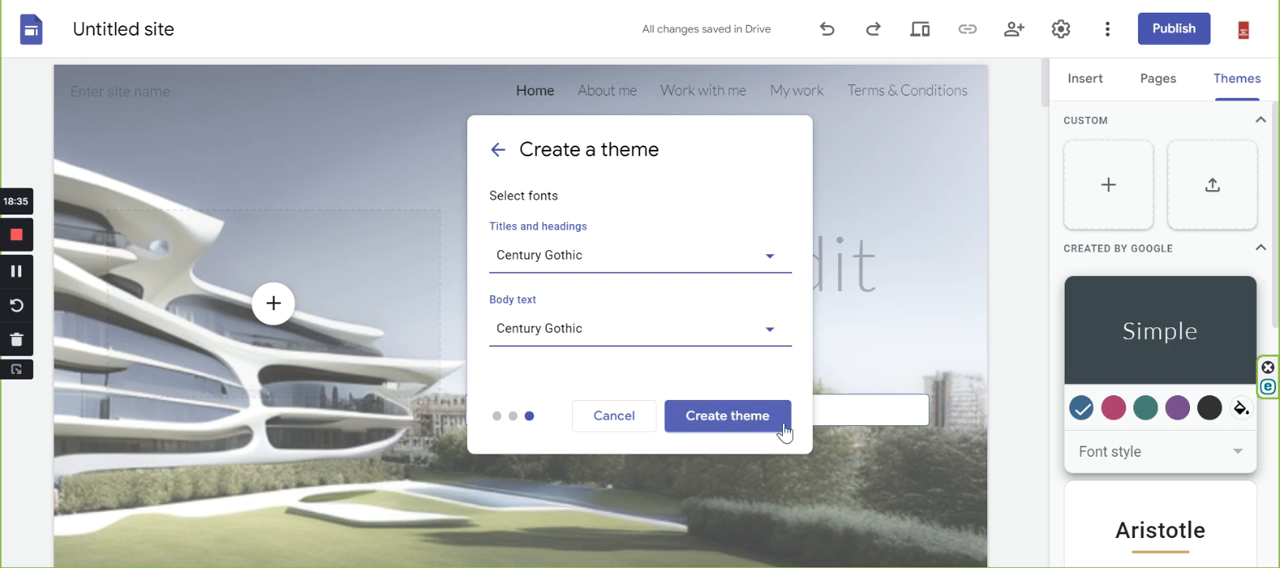
click(693, 422)
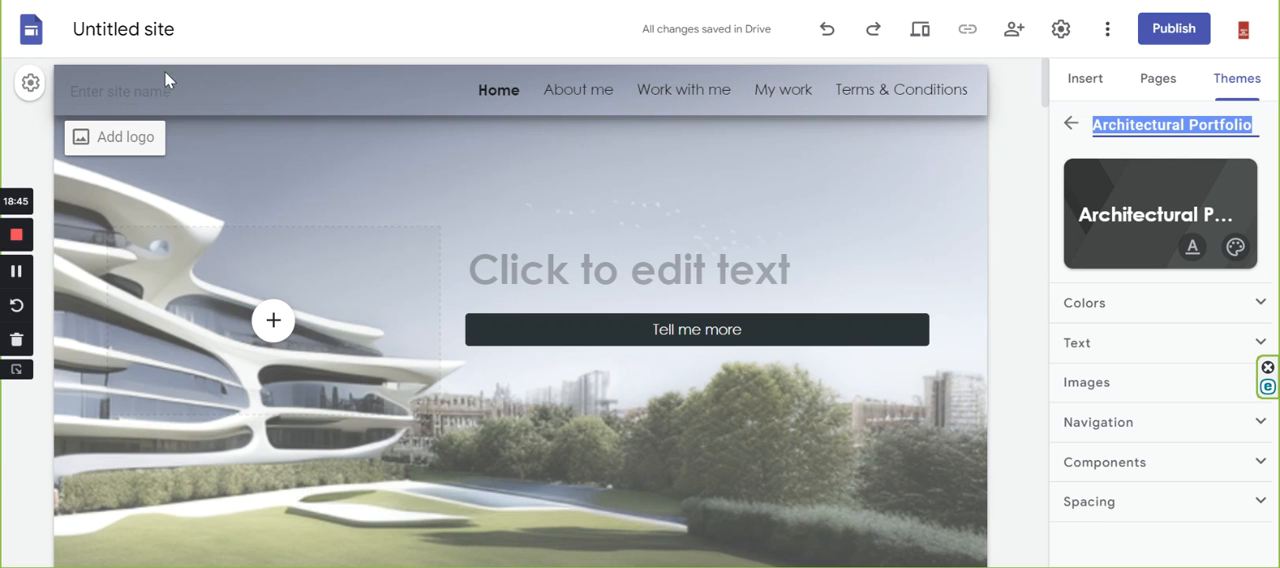
Enter "Portfolio" as the site name in the home page header.
click(110, 80)
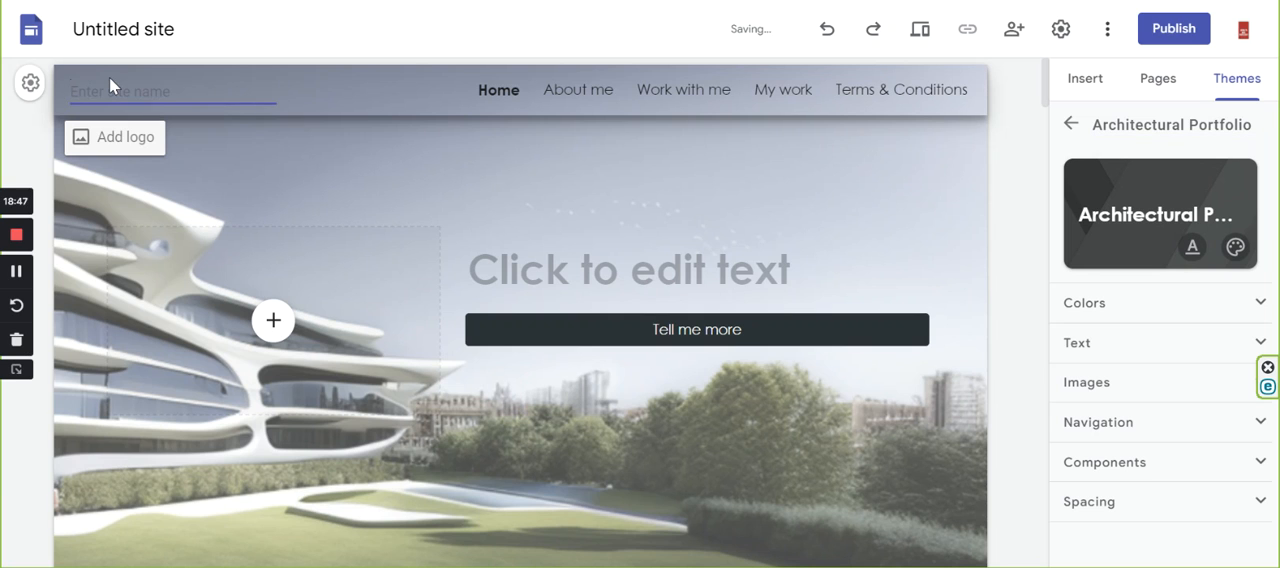
text(Portfolio)
click(109, 78)
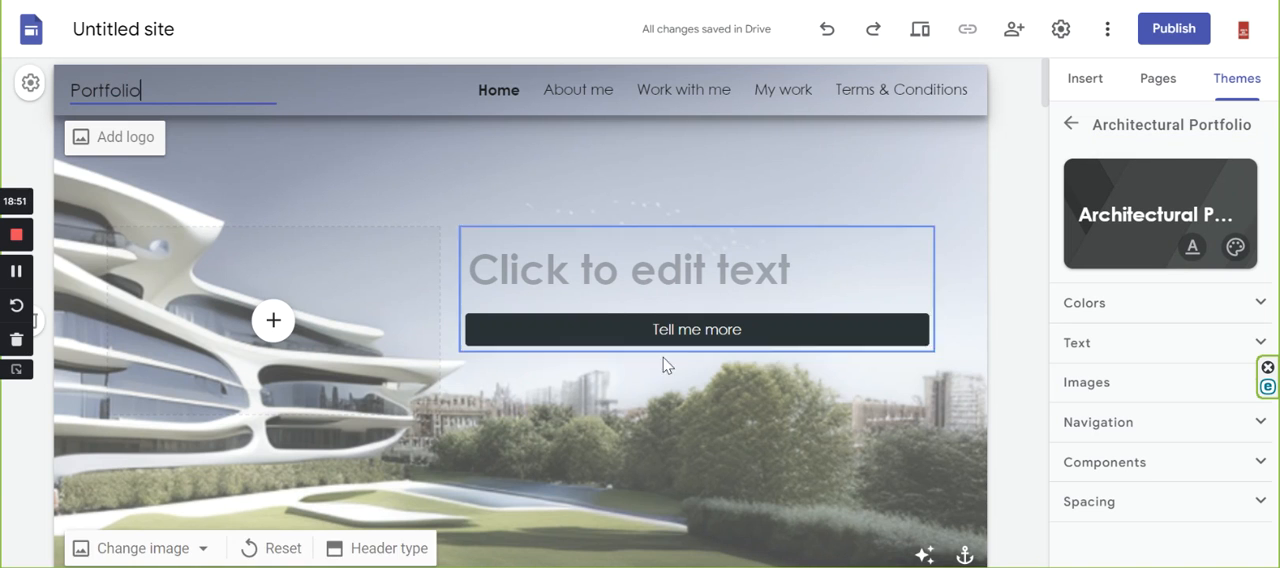
Review how the new theme looks on the home page, from the header banner down through the image sections.
scroll(724, 330, down, 3)
scroll(694, 231, up, 3)
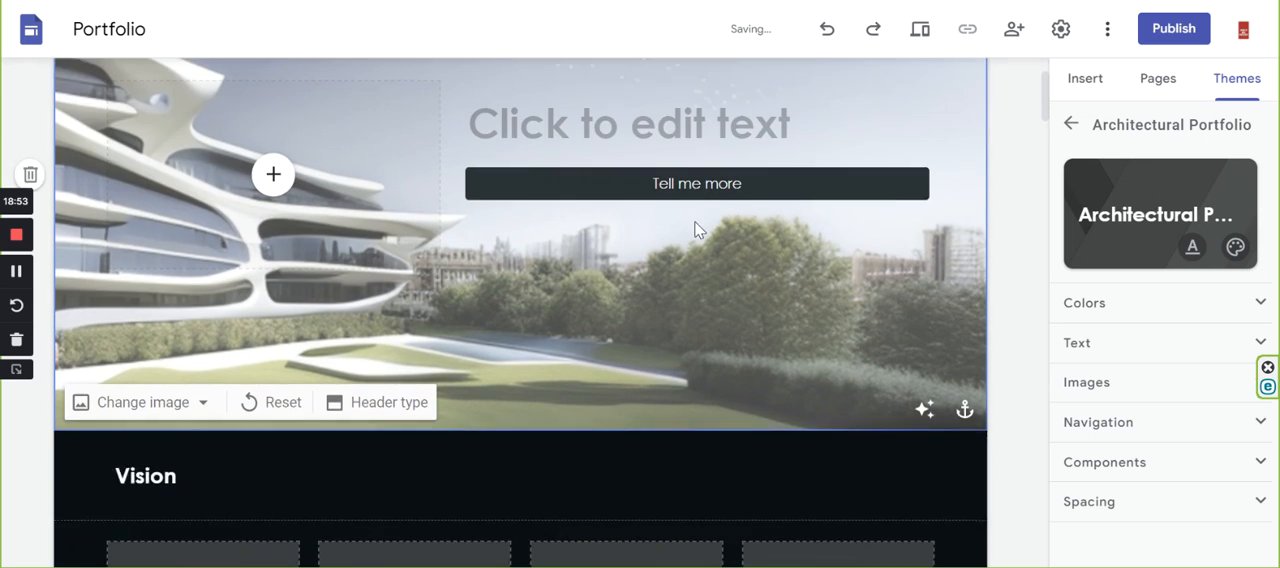
scroll(708, 314, down, 4)
scroll(708, 314, down, 6)
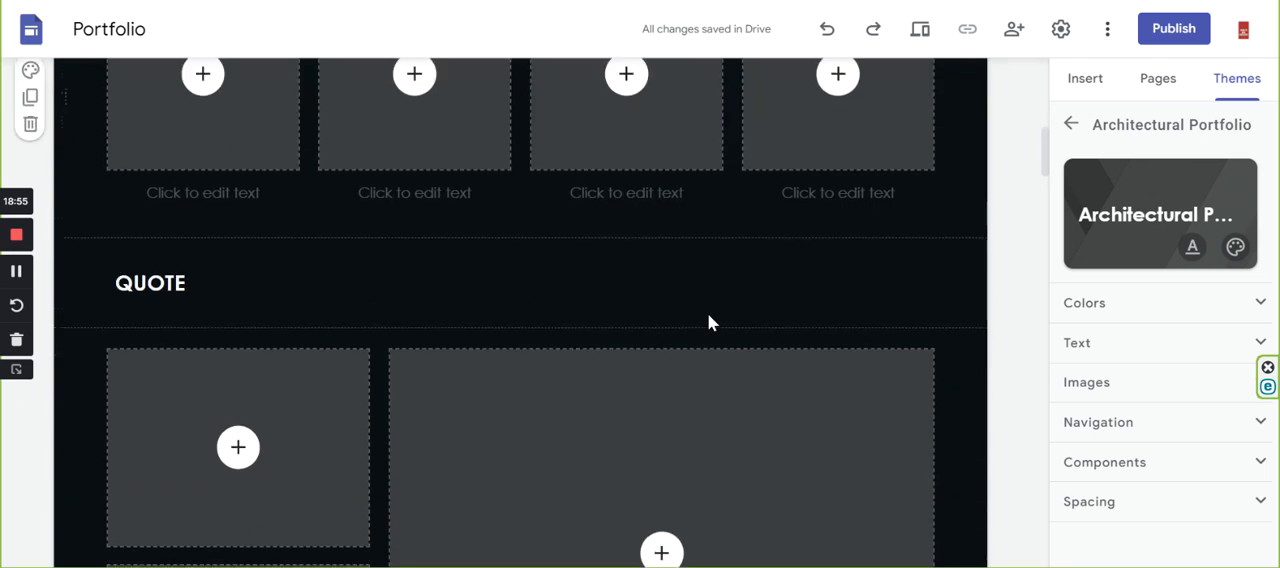
scroll(708, 314, down, 8)
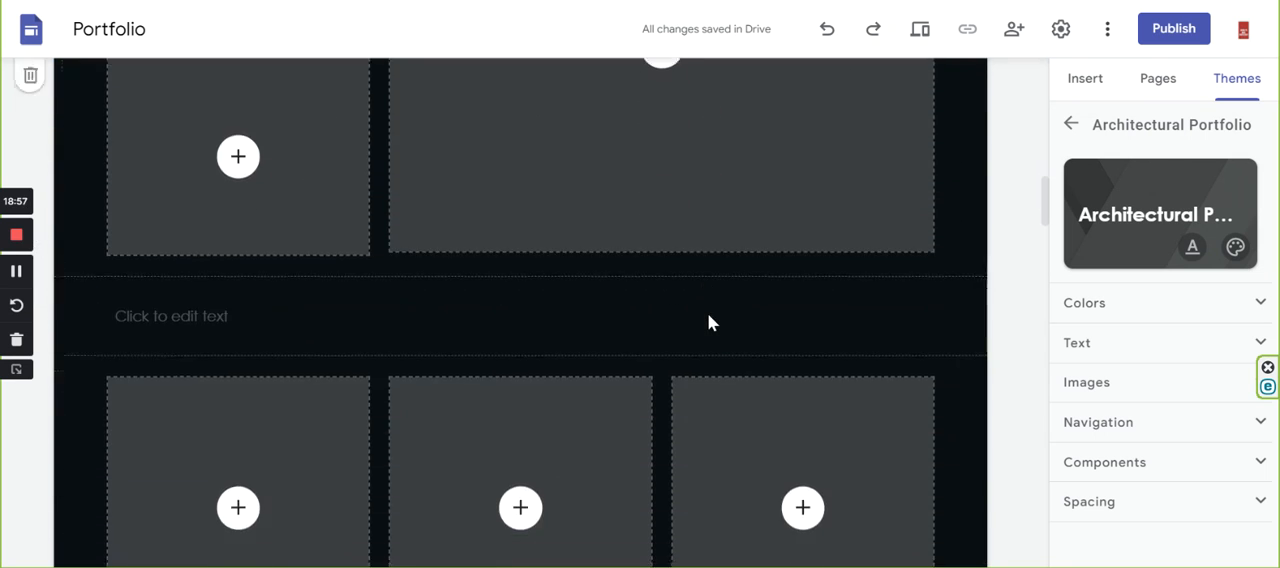
scroll(708, 314, down, 3)
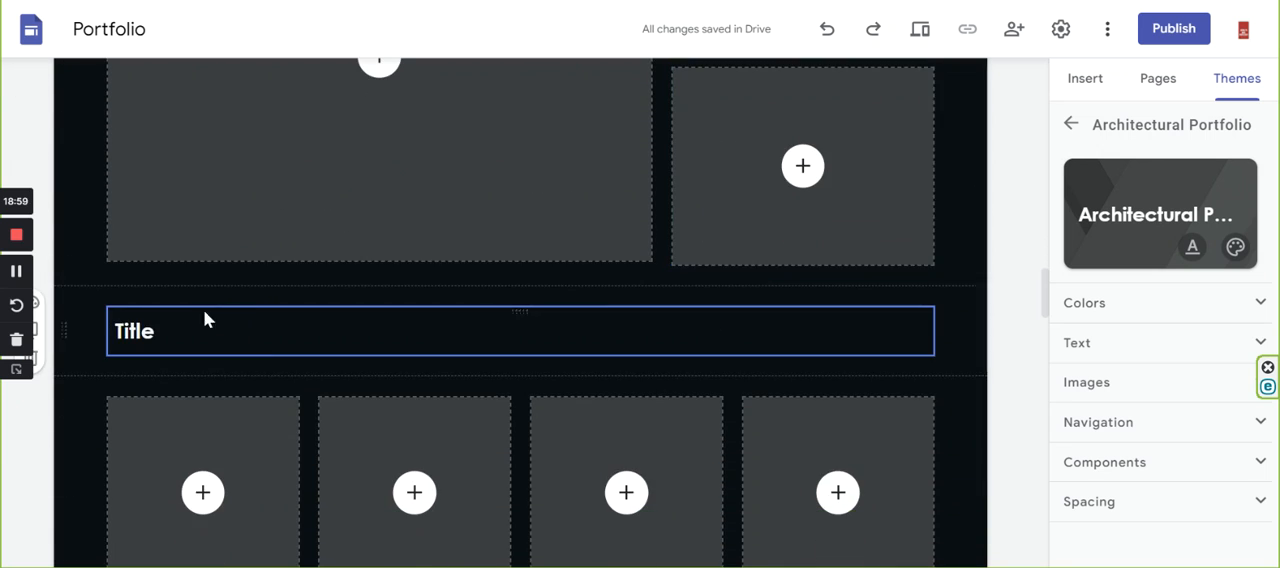
scroll(264, 329, down, 4)
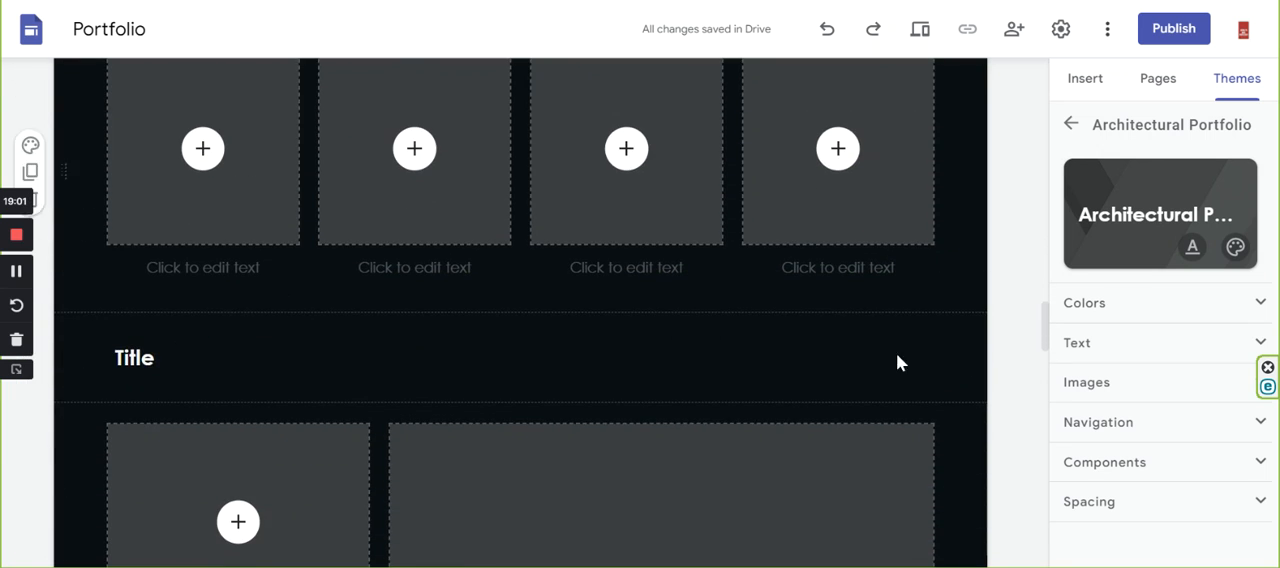
scroll(895, 362, down, 4)
scroll(893, 368, down, 5)
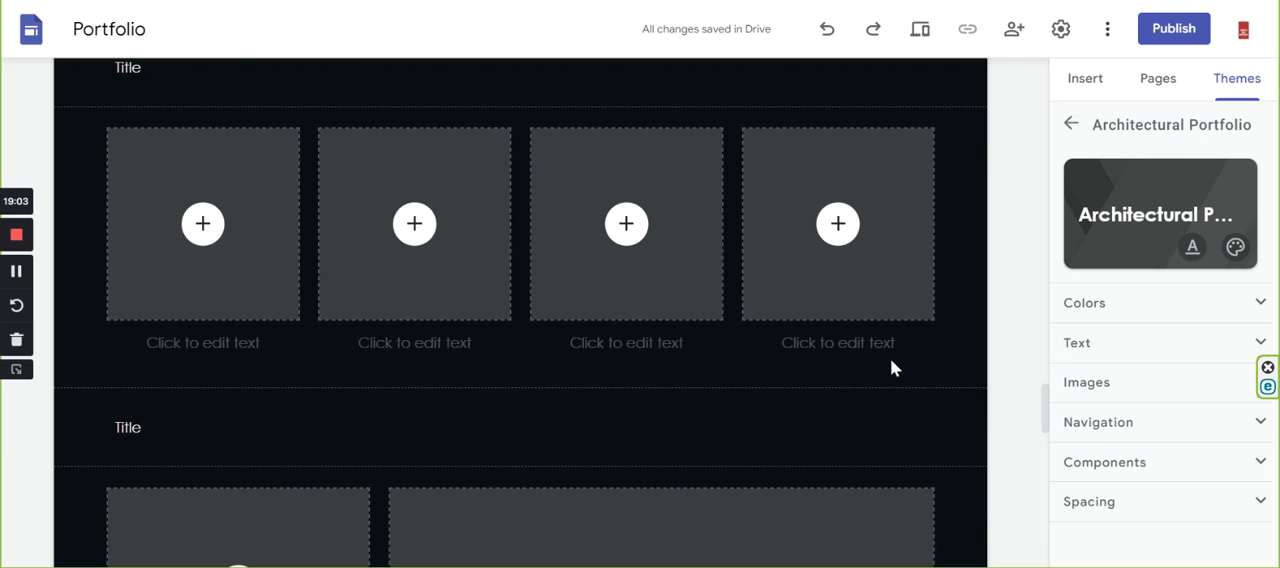
Change the normal-text line "Title" above the next row of four images to the Heading style.
scroll(894, 369, up, 3)
double_click(127, 312)
click(235, 267)
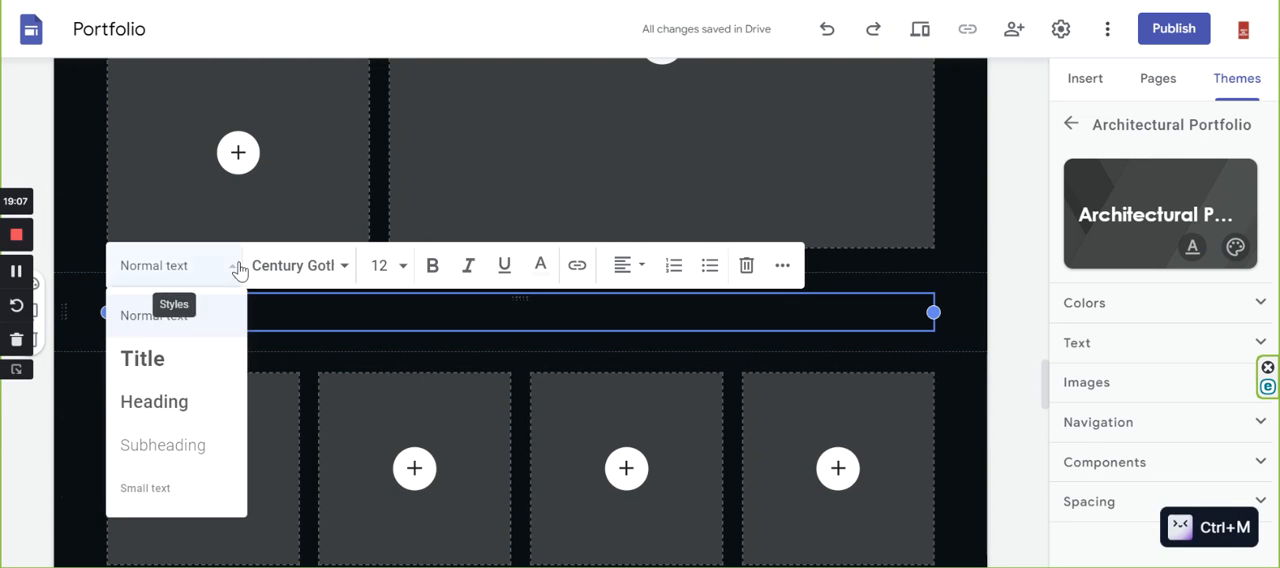
click(143, 362)
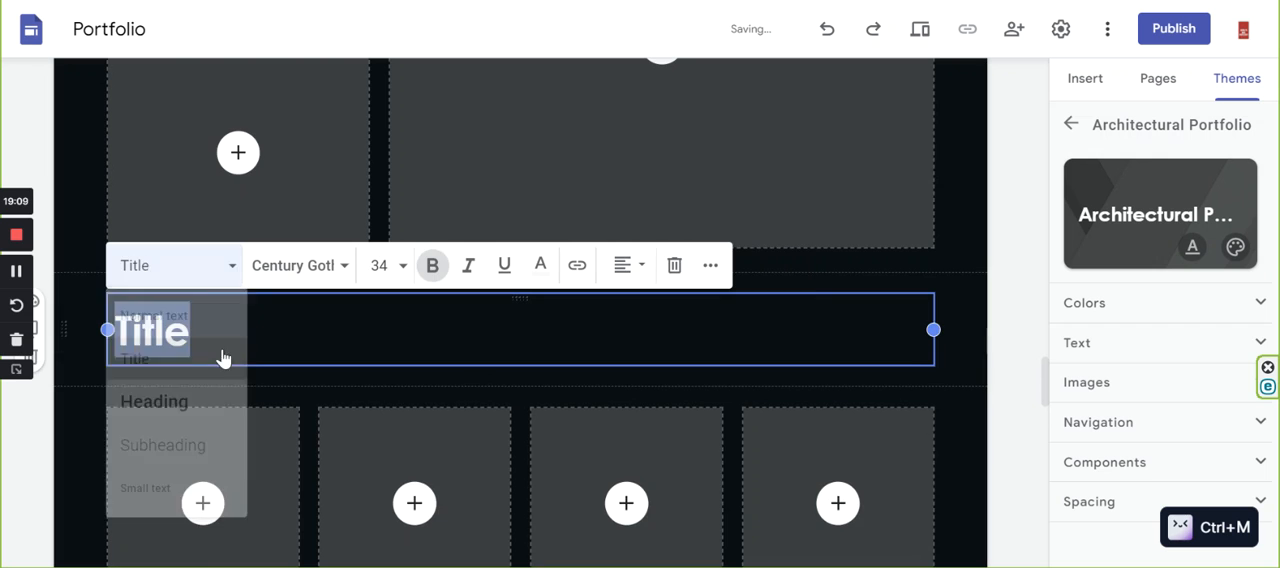
scroll(294, 354, down, 5)
scroll(185, 286, up, 1)
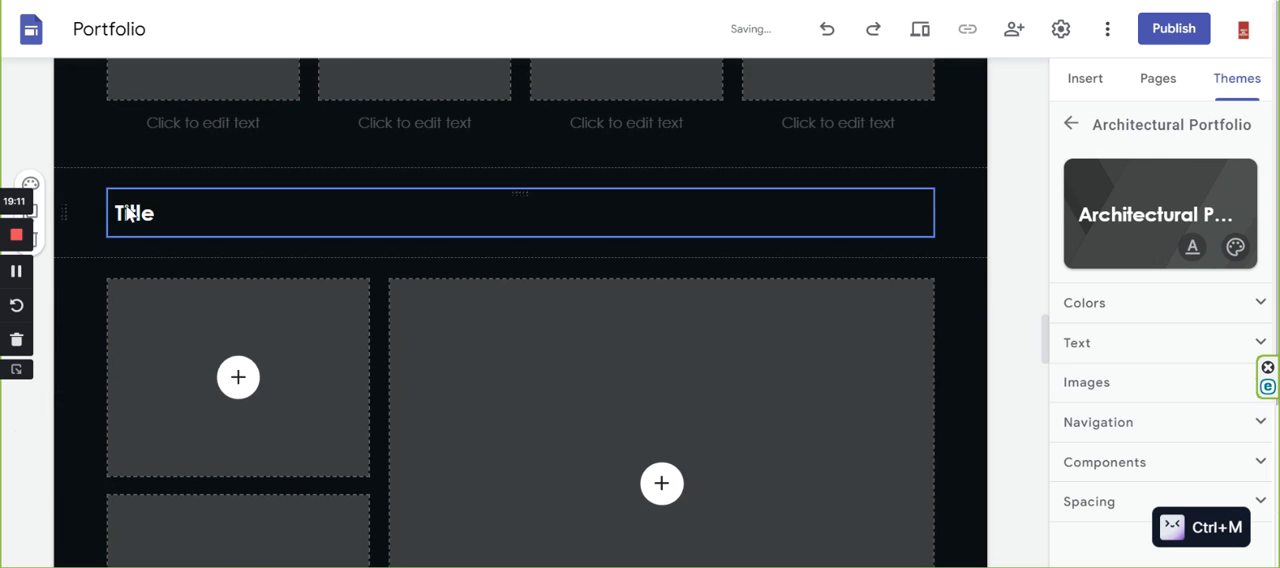
scroll(150, 350, down, 3)
click(229, 424)
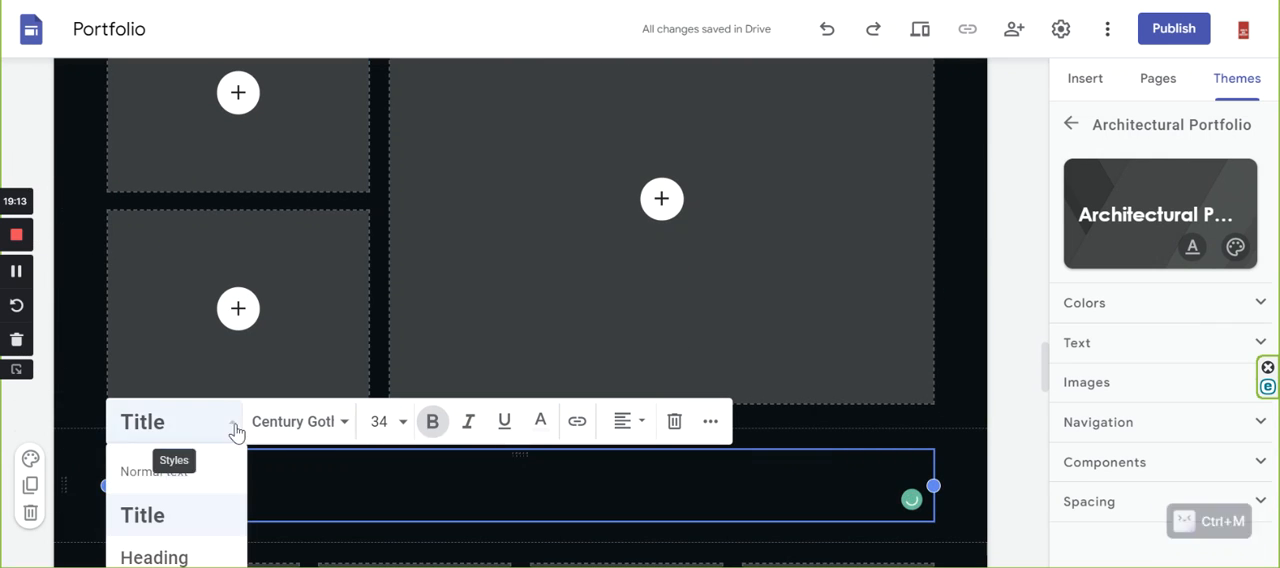
scroll(166, 529, down, 1)
click(163, 530)
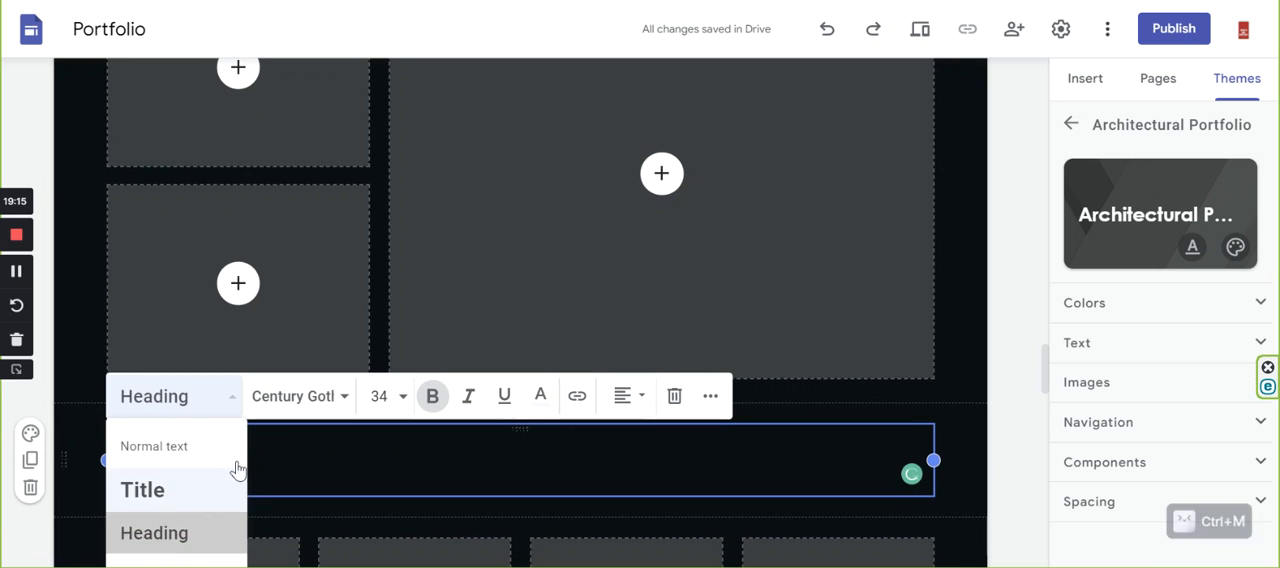
Apply the Heading style to the "Title" line below that four-image row, above the image collage.
scroll(271, 446, down, 1)
scroll(272, 437, down, 3)
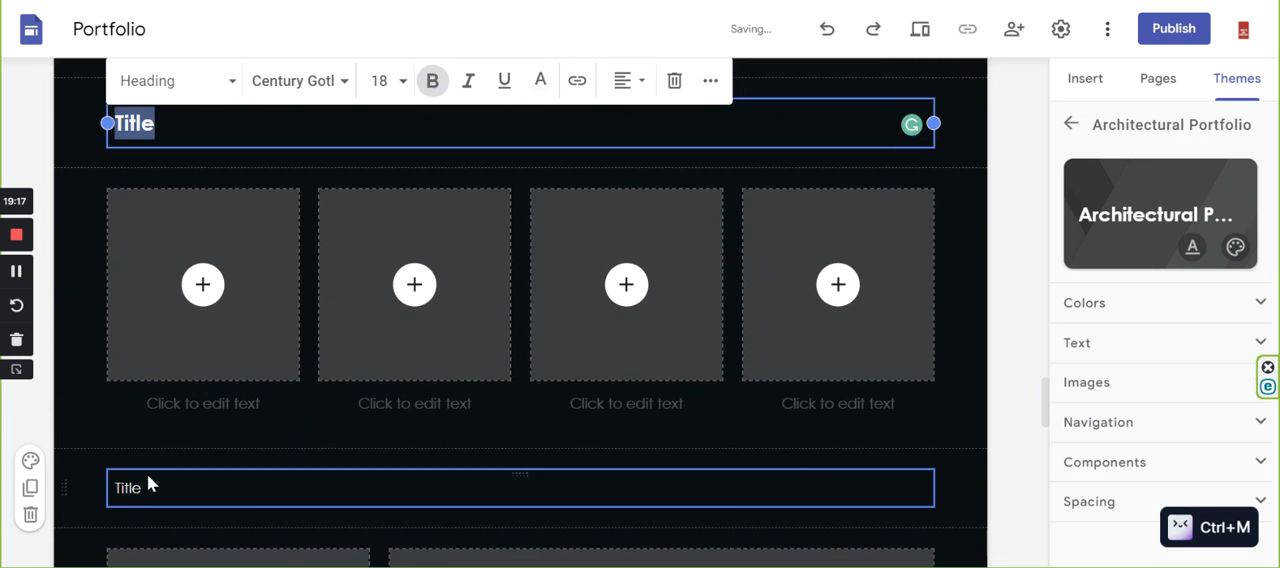
click(149, 486)
drag(149, 486, 79, 496)
click(222, 446)
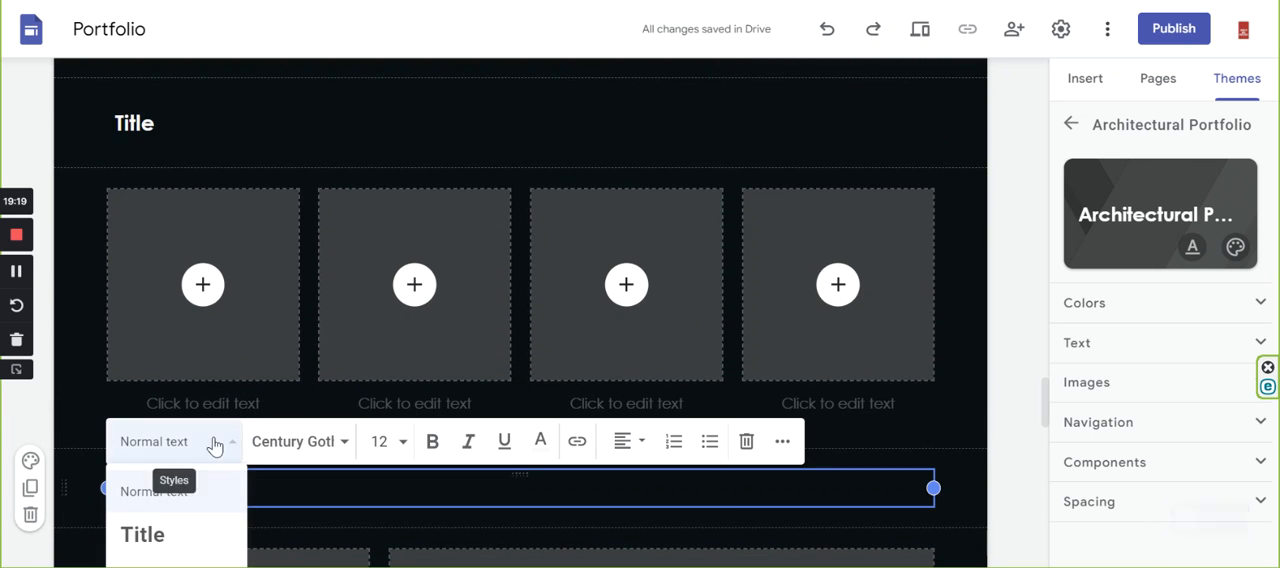
scroll(155, 500, down, 3)
click(145, 322)
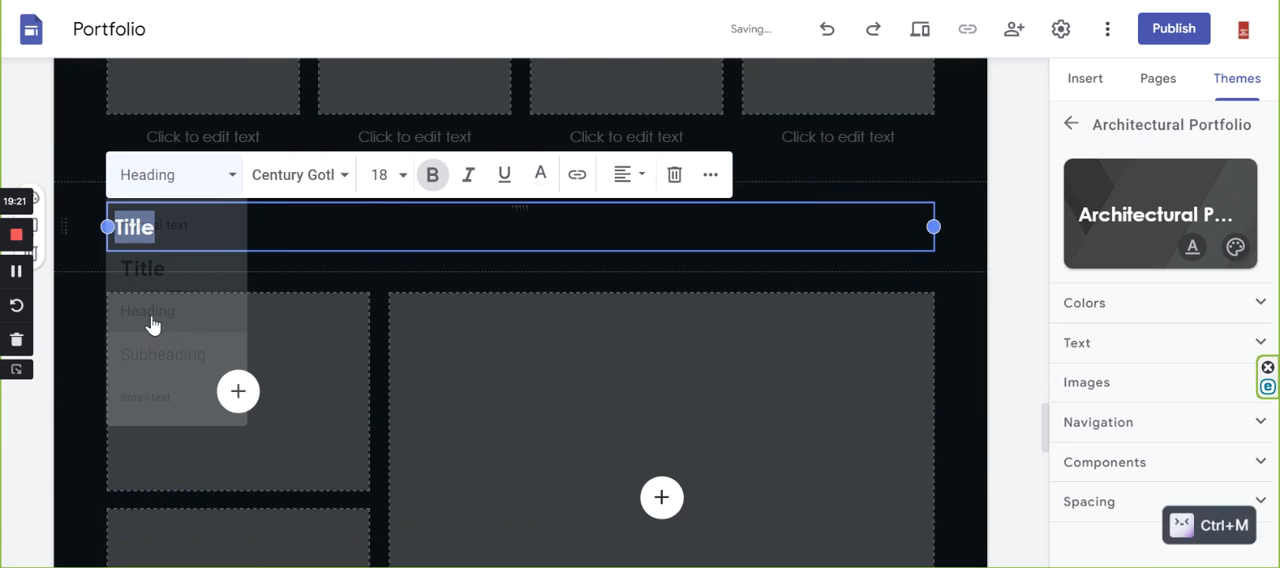
Change the "About me" title beside the image placeholder near the page end to the Heading style.
scroll(194, 411, down, 5)
scroll(195, 423, down, 2)
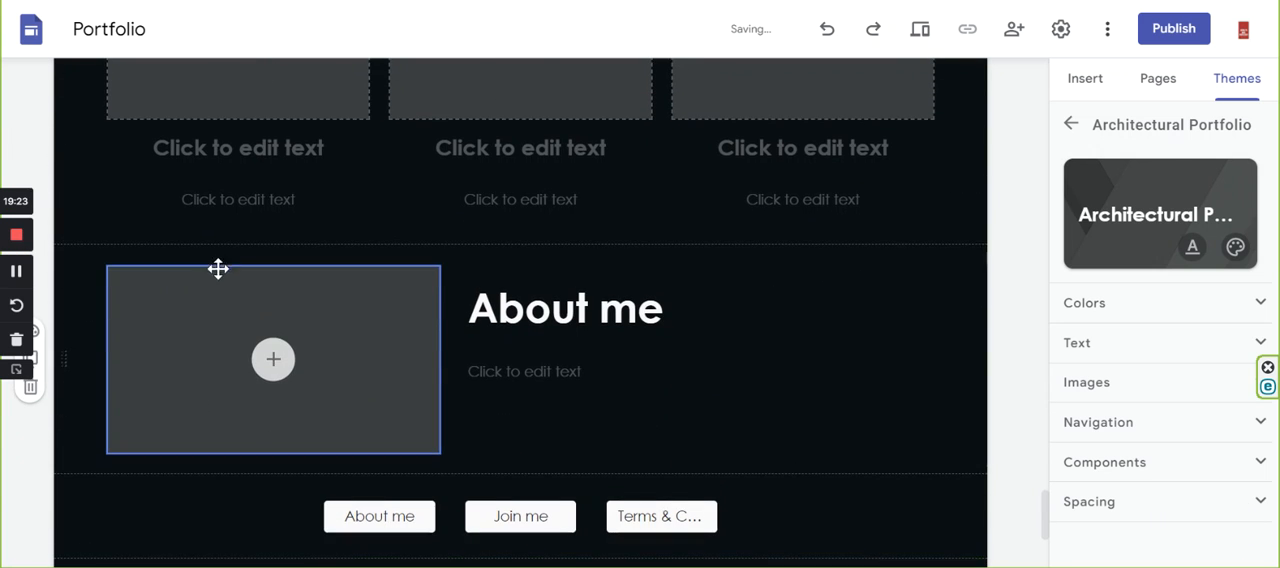
click(634, 313)
drag(654, 314, 423, 317)
key(ctrl+m)
click(457, 245)
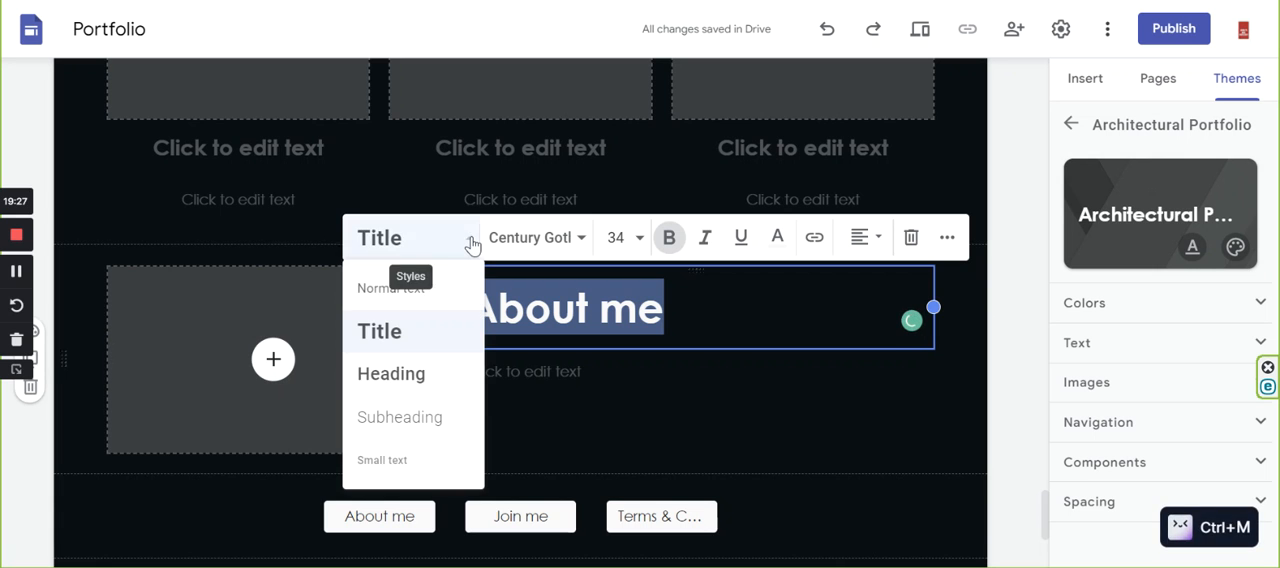
click(428, 385)
click(593, 358)
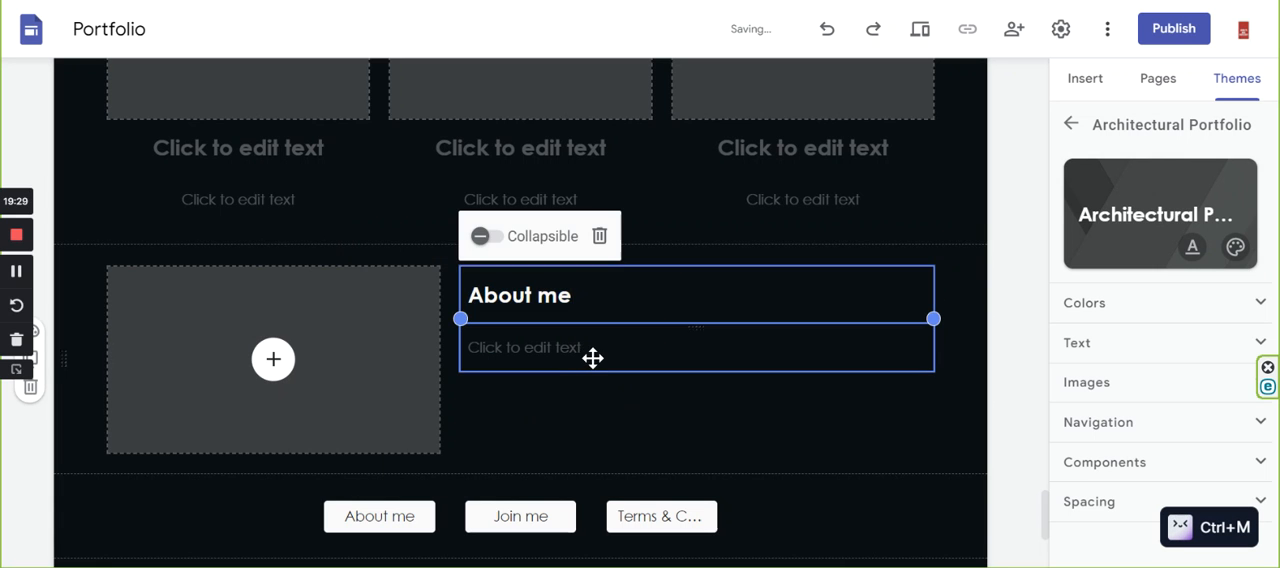
click(591, 359)
click(585, 385)
click(556, 347)
click(584, 398)
Check the buttons and footer at the page end, and review the section titles back up the page.
scroll(584, 398, down, 3)
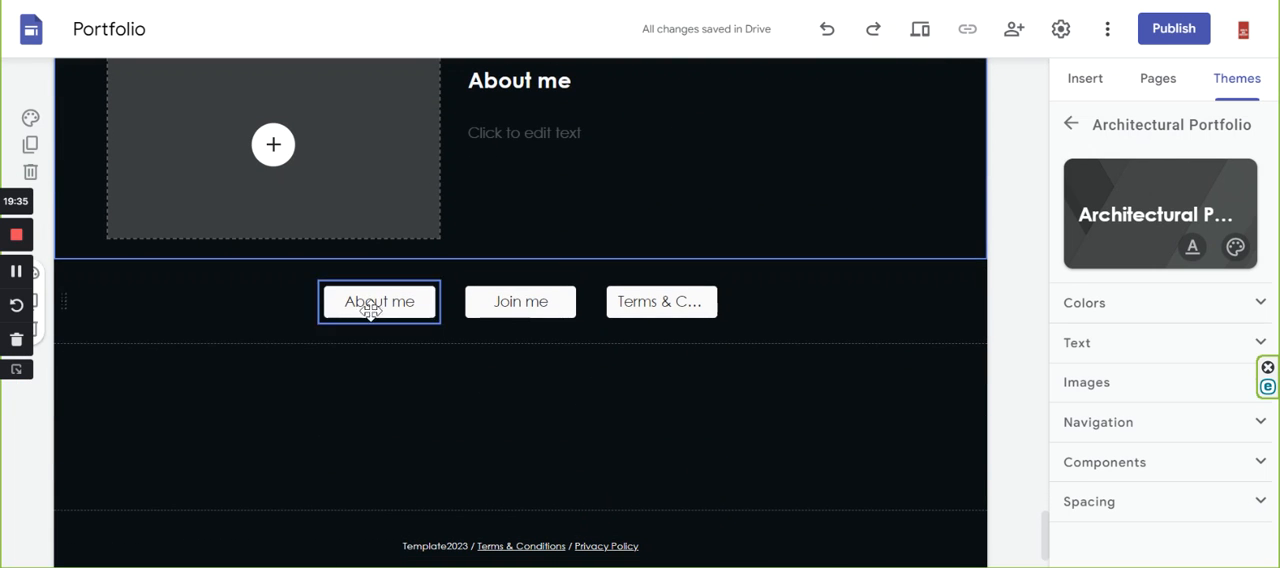
scroll(514, 409, down, 2)
scroll(560, 445, up, 4)
scroll(560, 430, up, 20)
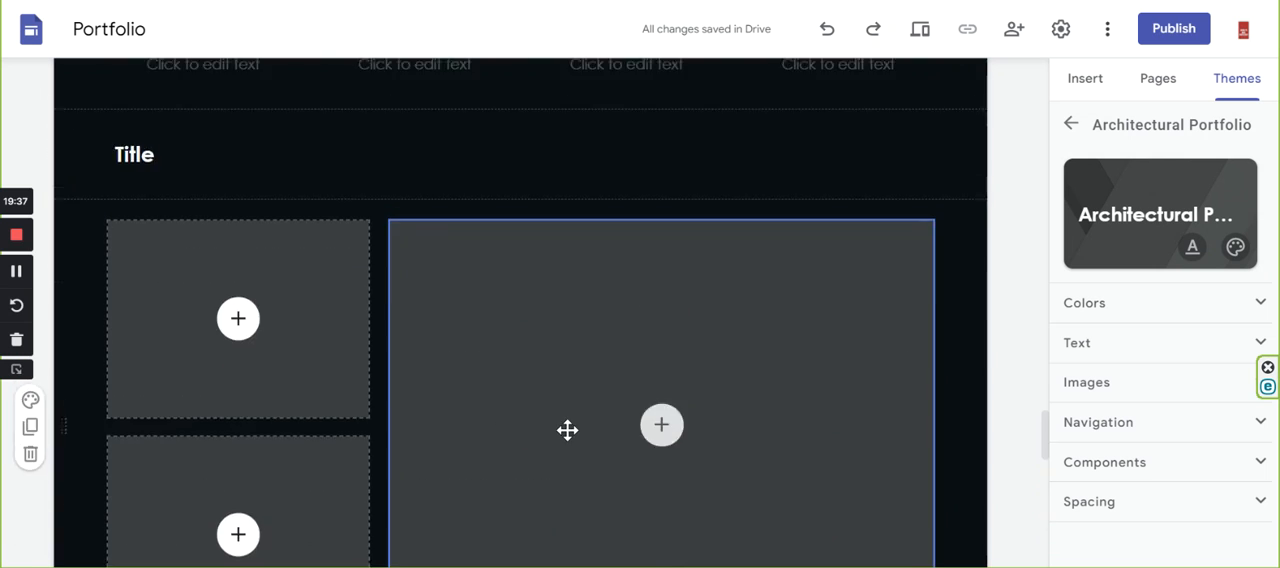
scroll(660, 400, up, 10)
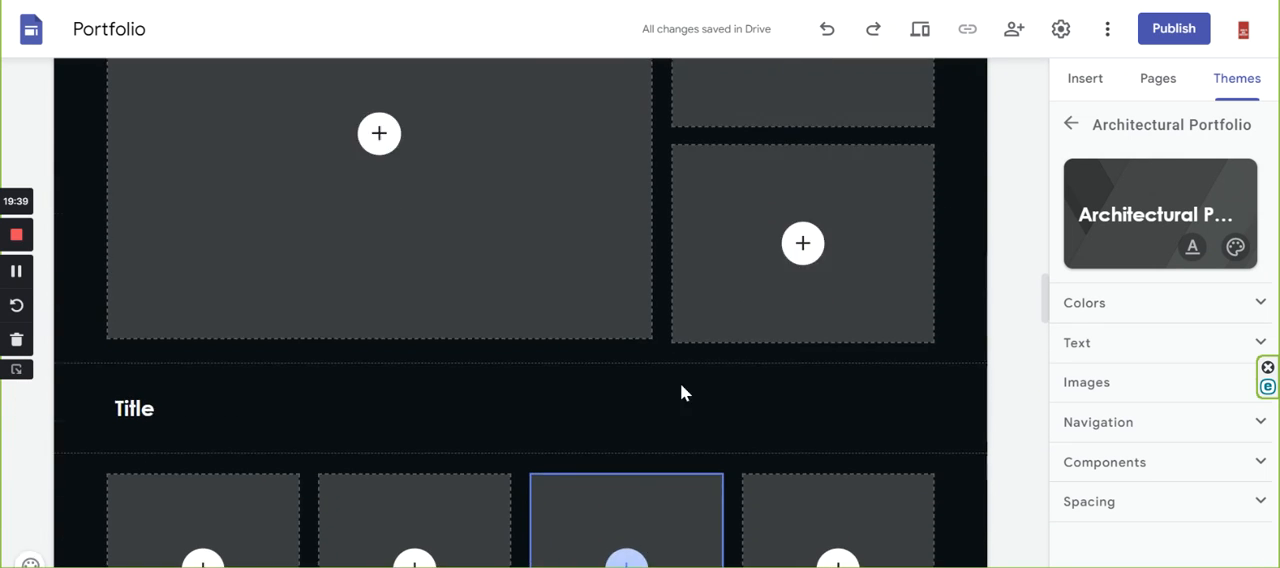
Upload the image Residential House_01 into the first placeholder of the Vision section's four-image row.
scroll(733, 406, up, 10)
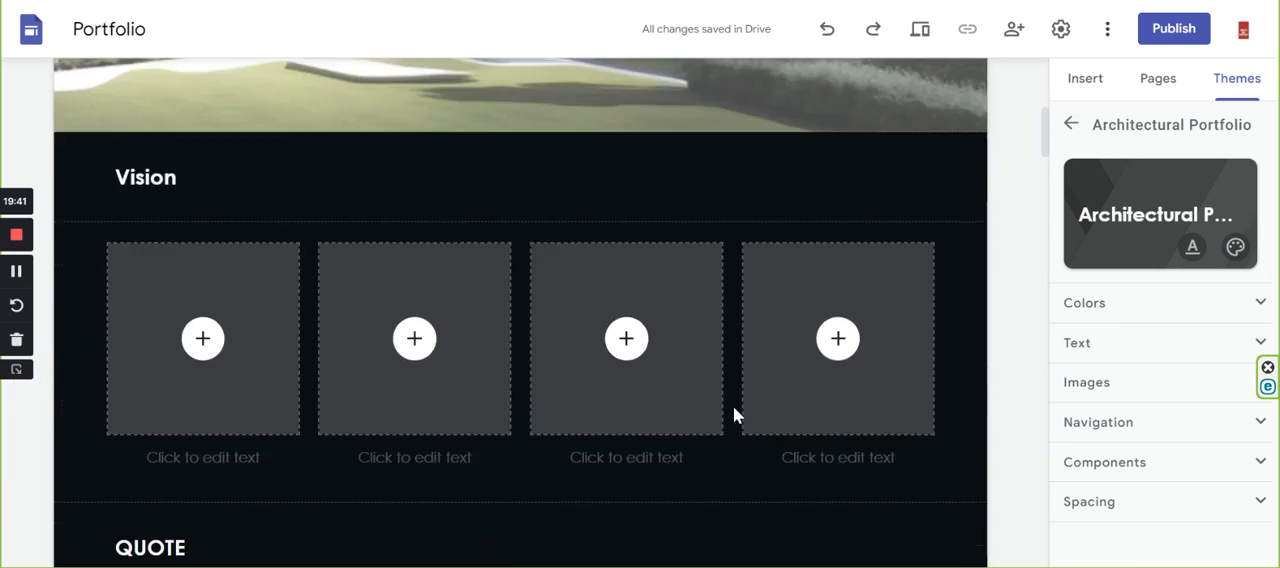
scroll(626, 306, down, 8)
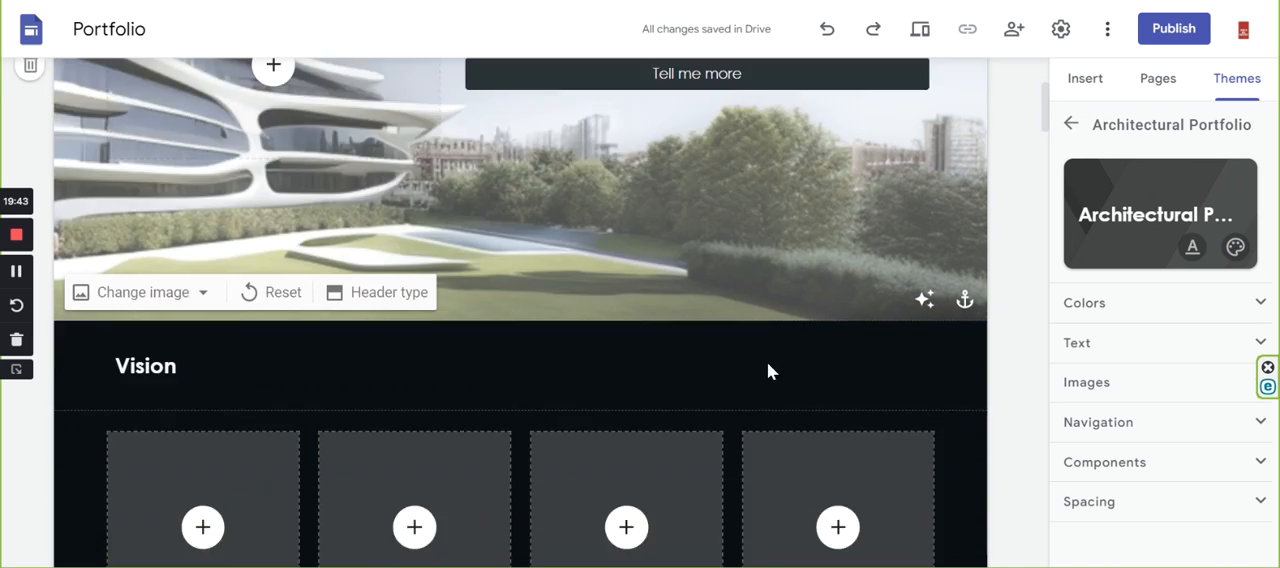
scroll(663, 354, up, 2)
scroll(674, 334, up, 2)
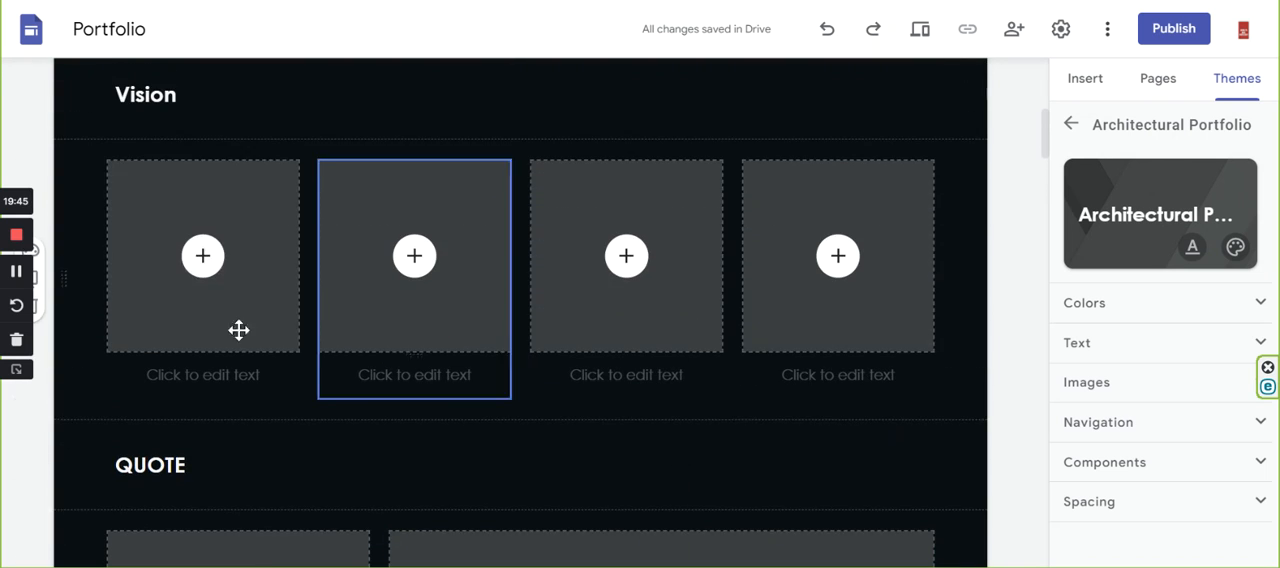
click(203, 257)
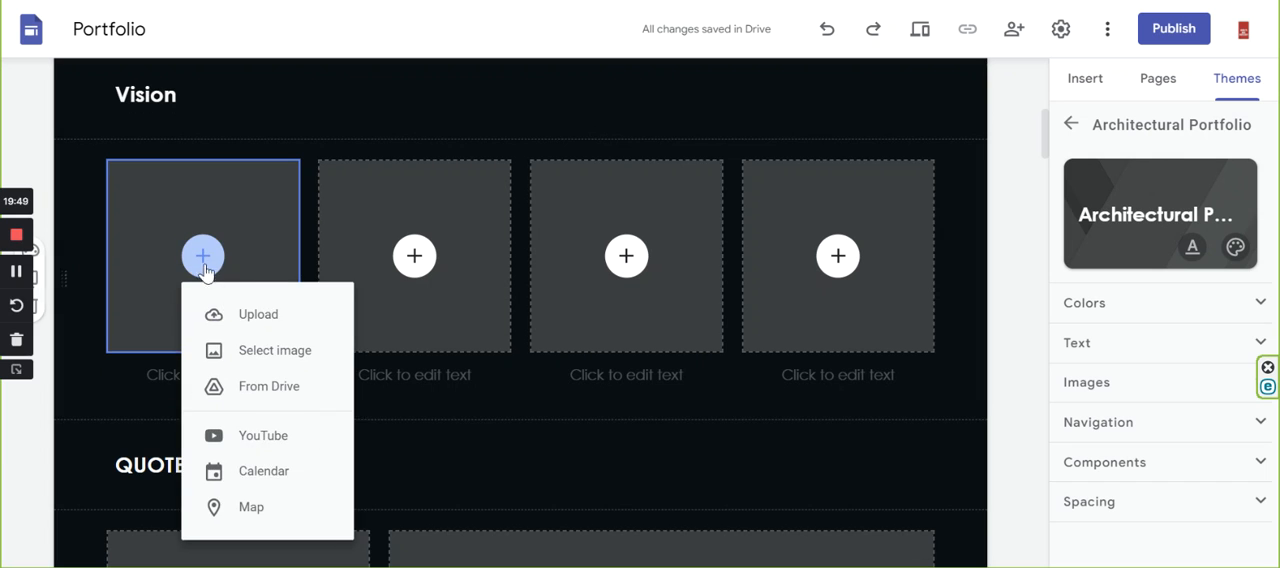
click(257, 318)
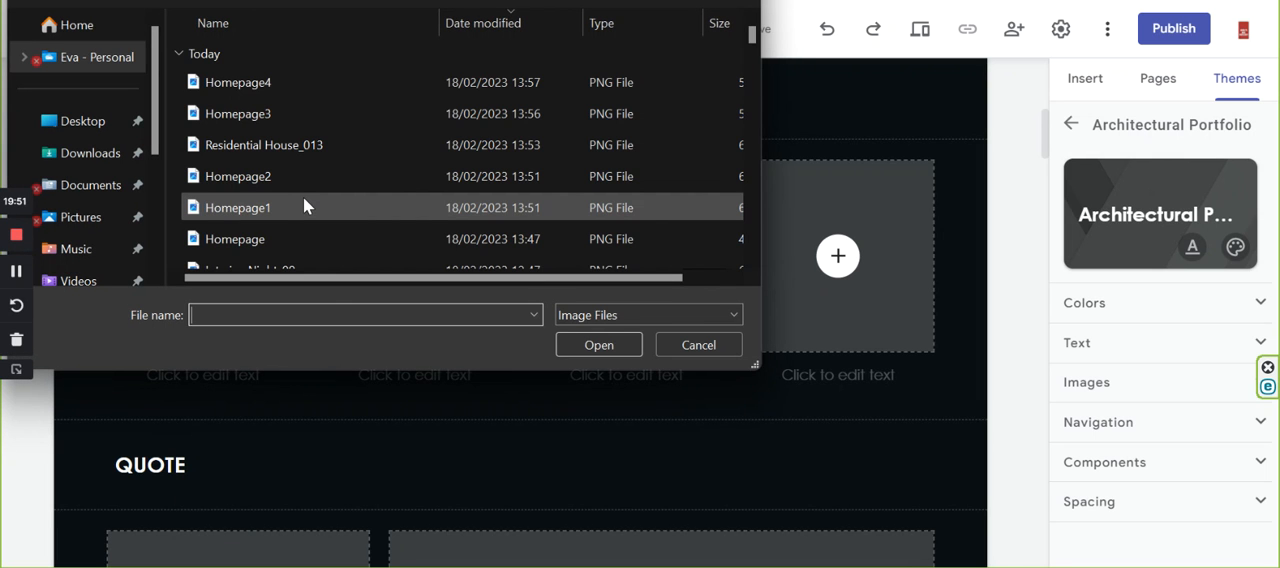
scroll(303, 197, down, 1)
scroll(303, 204, down, 4)
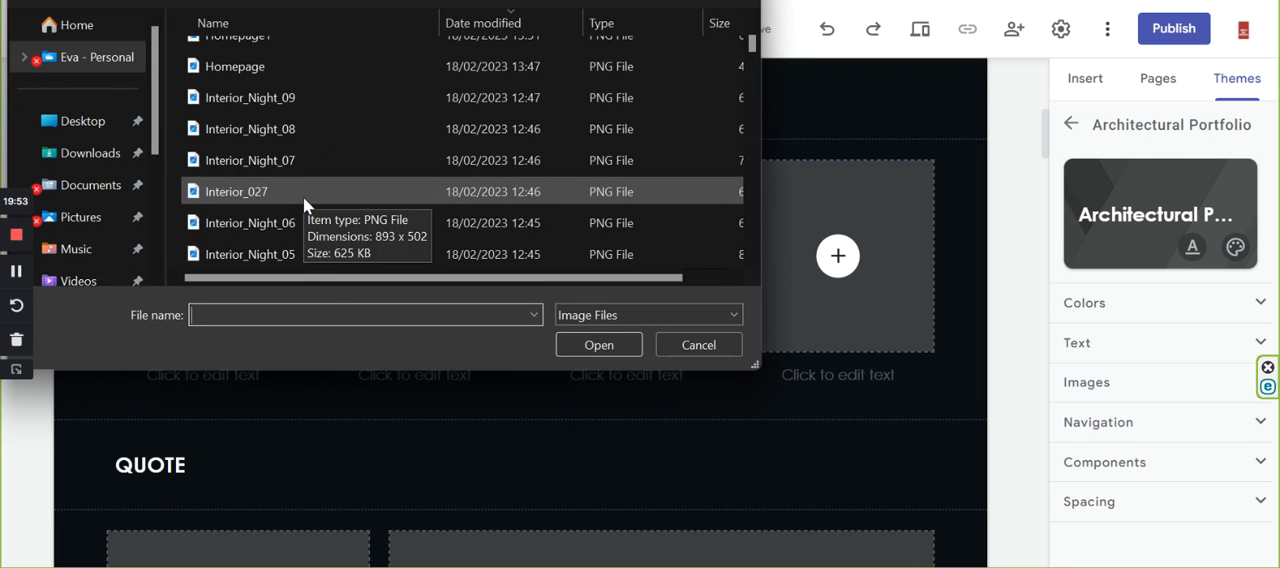
scroll(311, 205, down, 10)
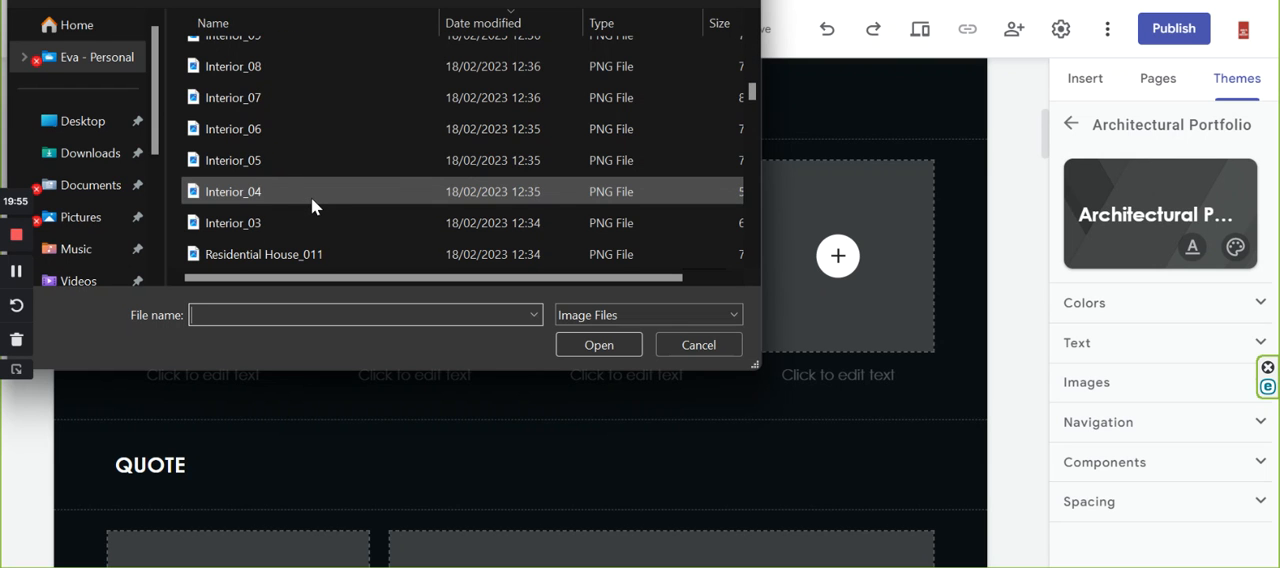
scroll(303, 160, down, 2)
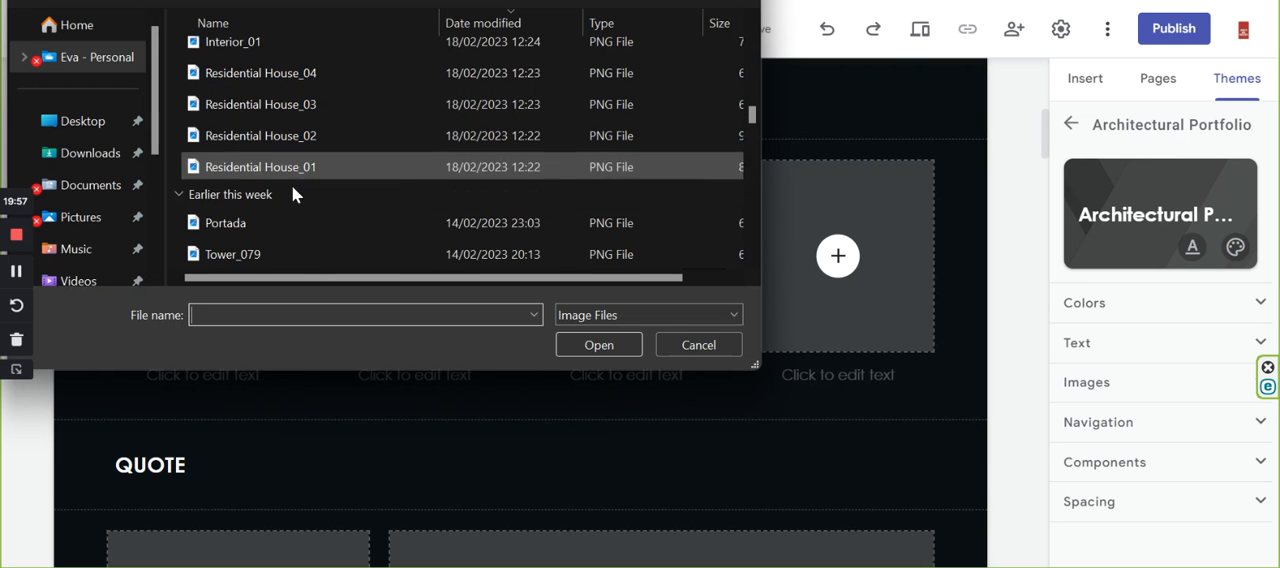
click(267, 168)
click(578, 342)
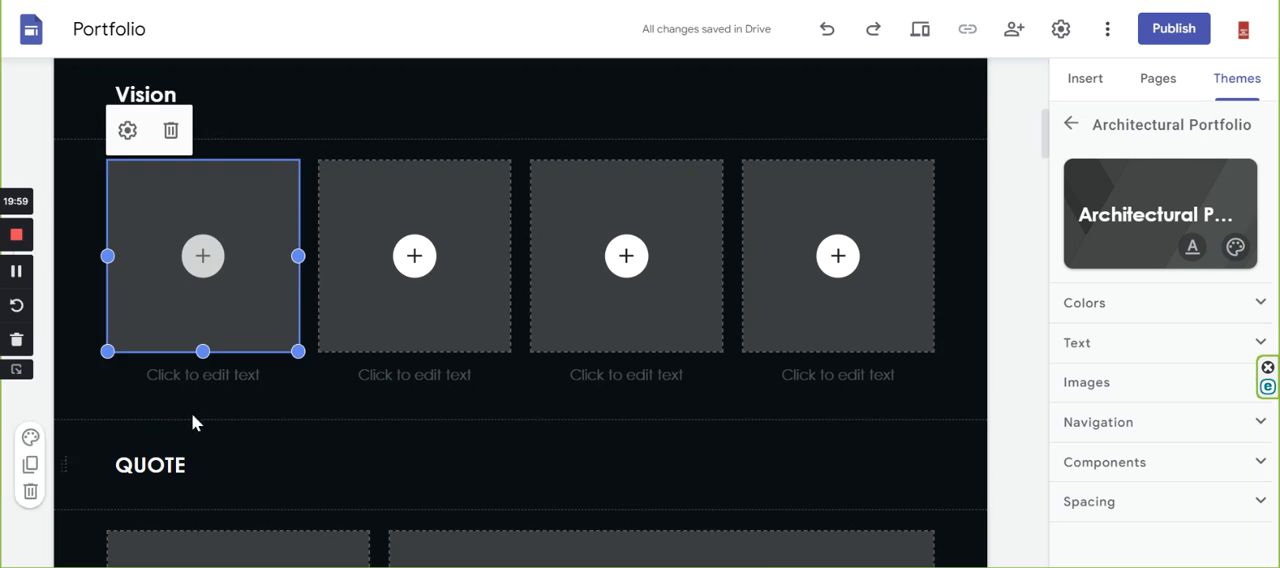
Upload the image Residential House_012 into the second placeholder of the Vision row.
click(414, 258)
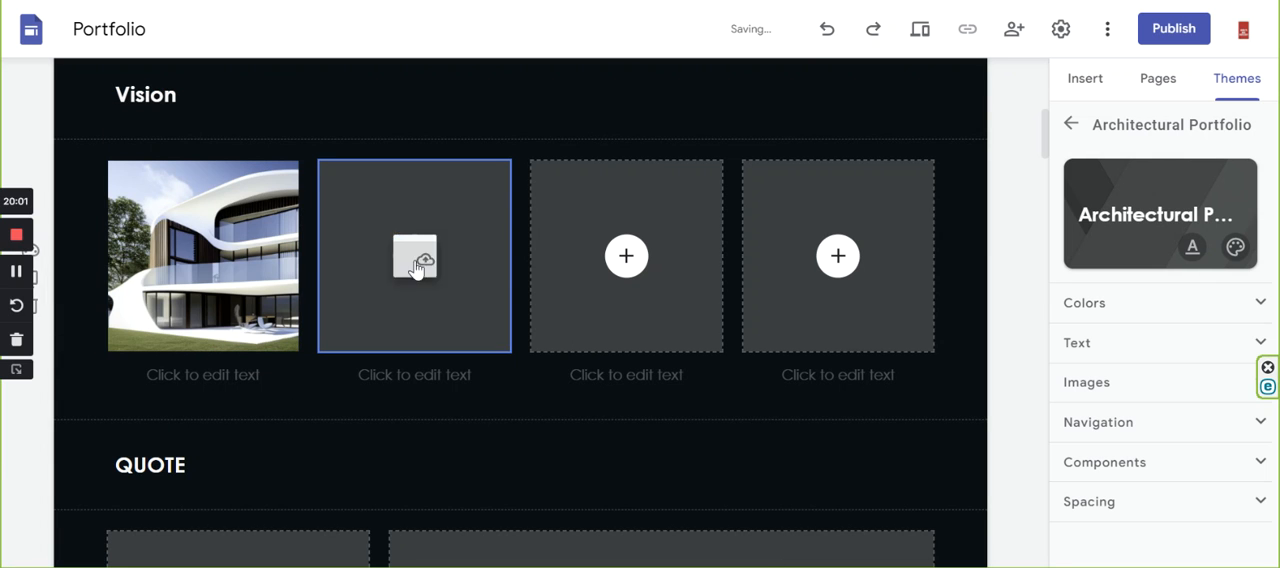
click(499, 327)
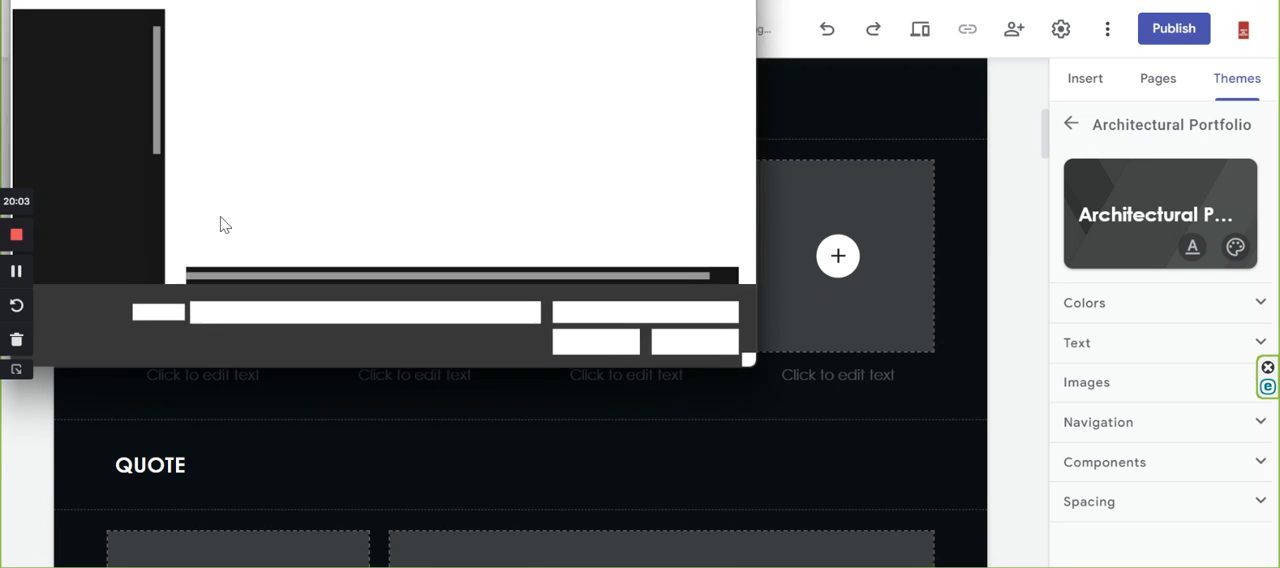
scroll(338, 206, down, 15)
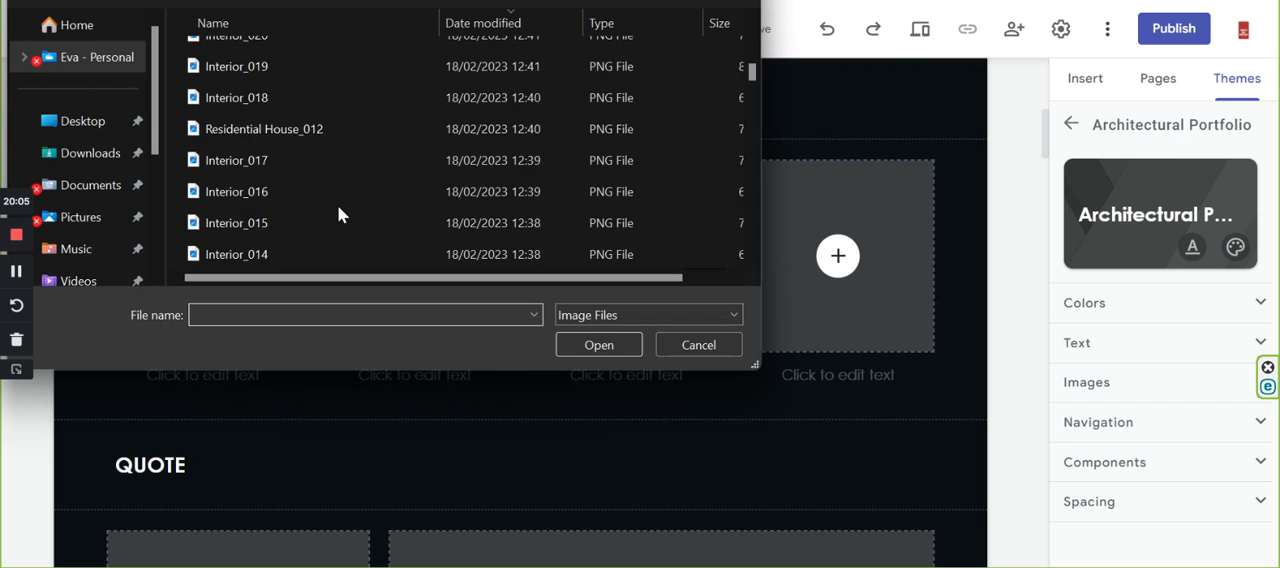
scroll(280, 176, up, 5)
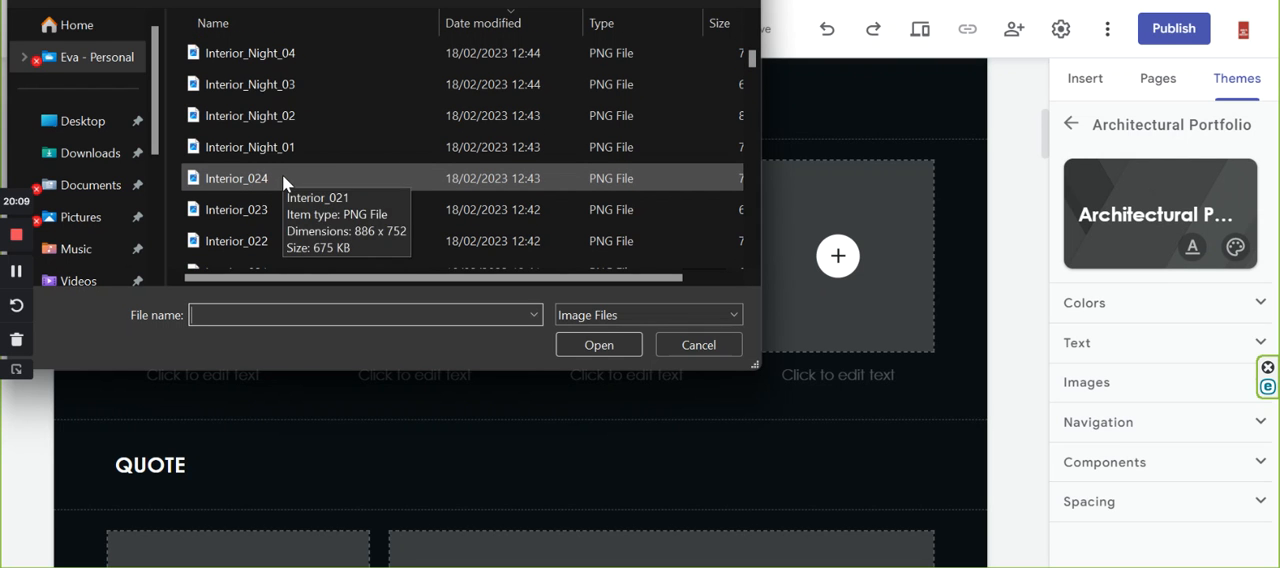
scroll(282, 178, down, 2)
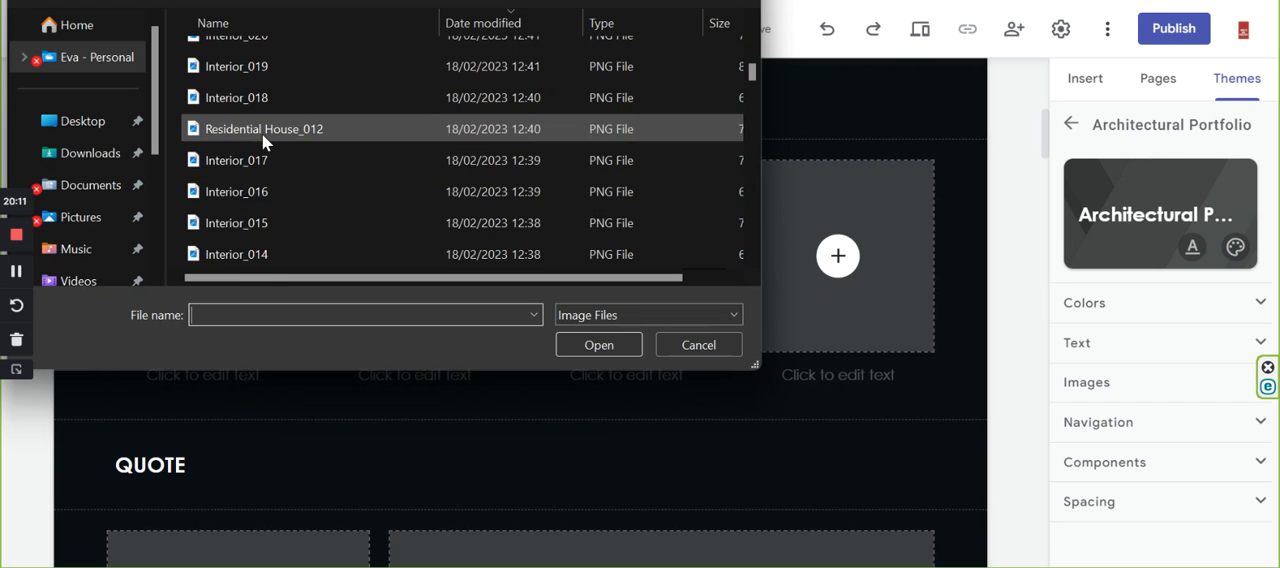
click(263, 134)
click(599, 344)
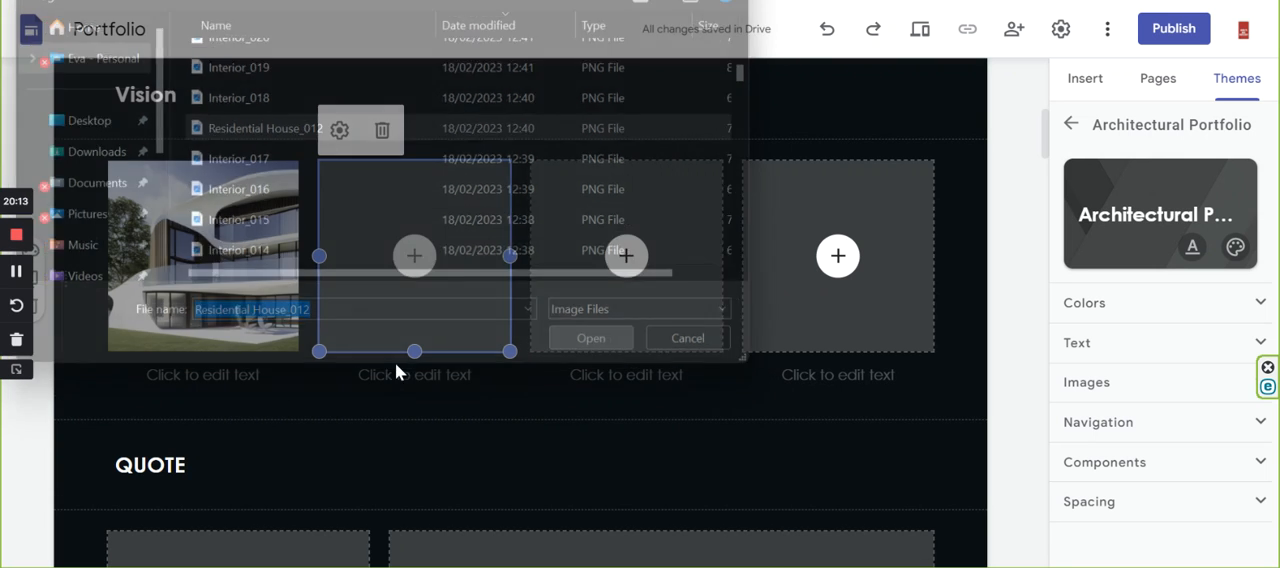
Upload a Residential House image showing the curved white house from above into the third Vision placeholder.
click(627, 256)
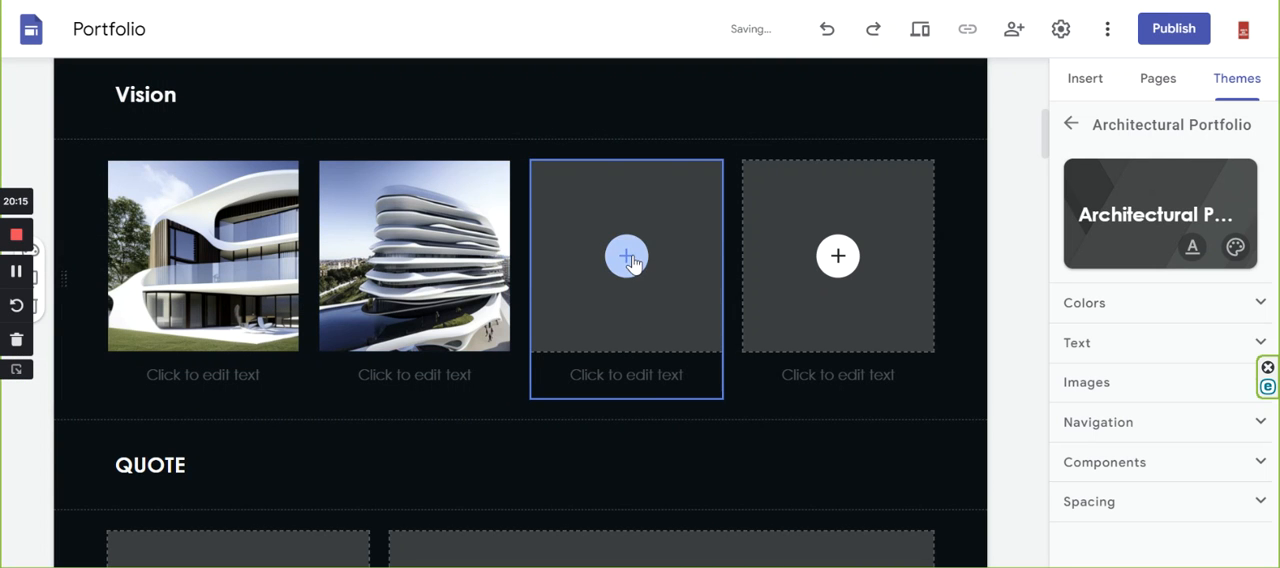
key(Escape)
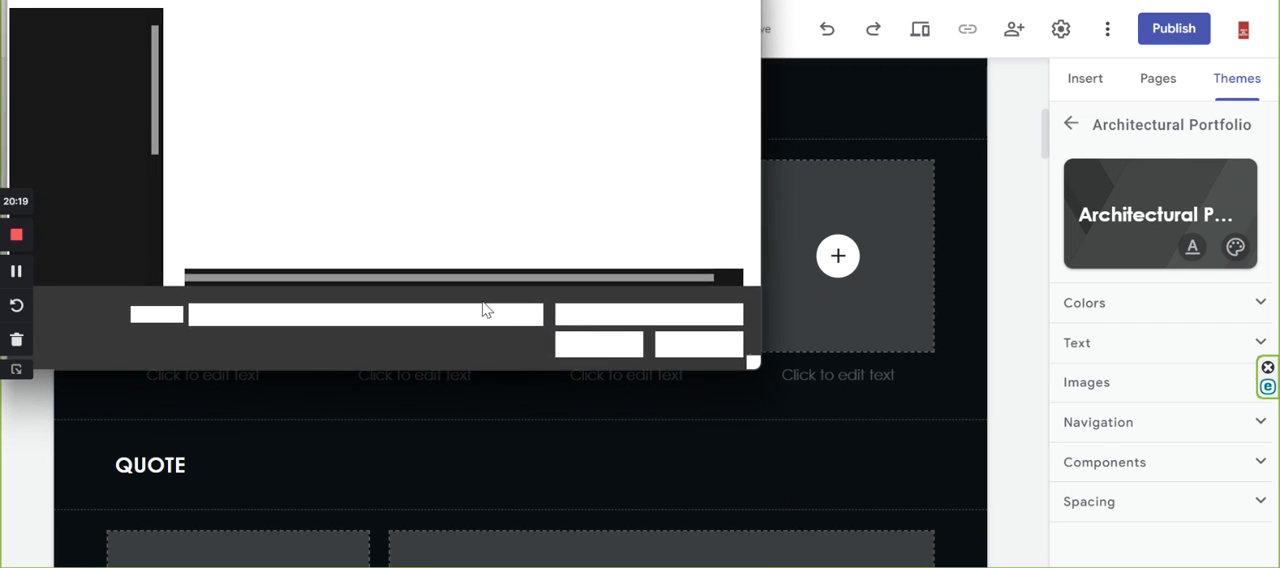
scroll(216, 166, down, 1)
scroll(215, 165, down, 5)
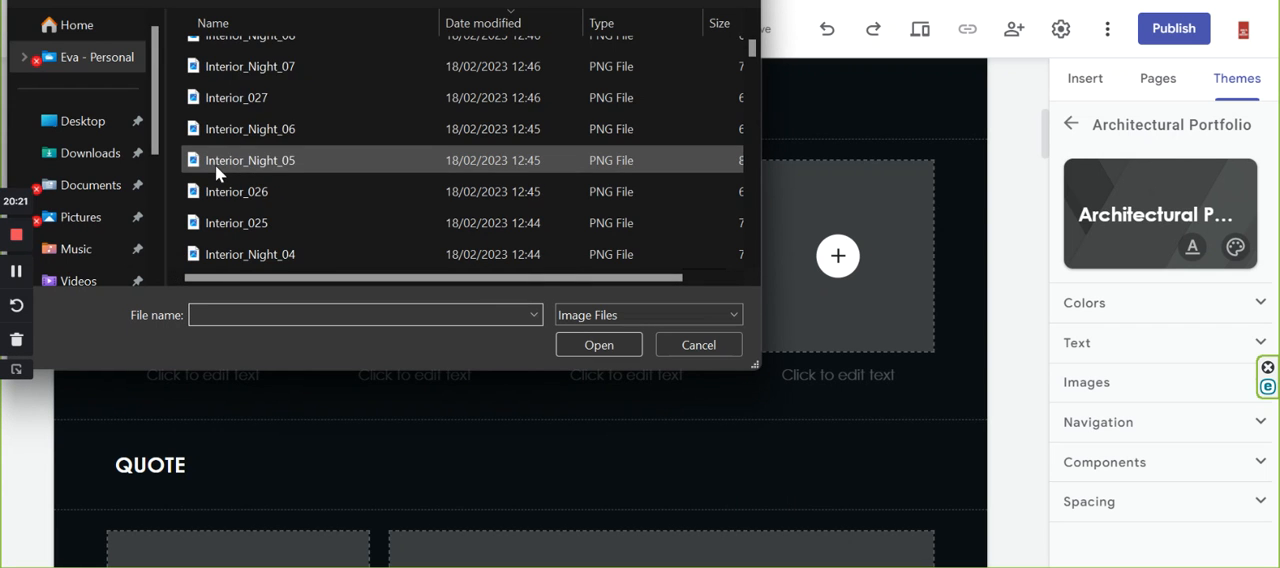
scroll(224, 166, down, 1)
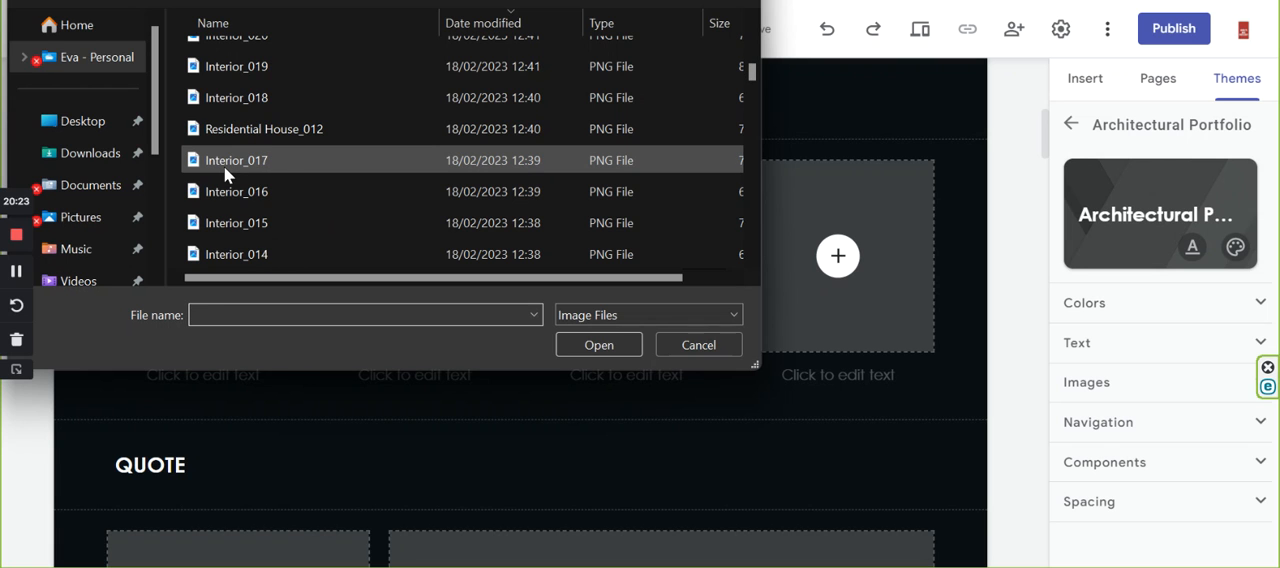
scroll(229, 166, down, 4)
scroll(229, 166, down, 4)
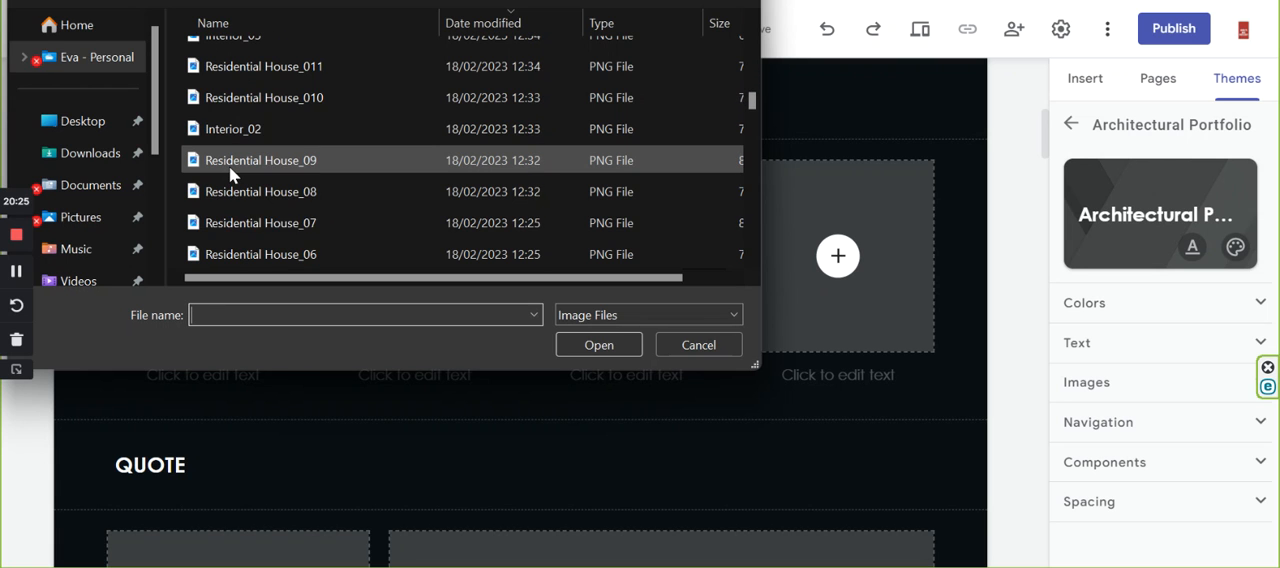
click(257, 190)
click(283, 226)
click(599, 345)
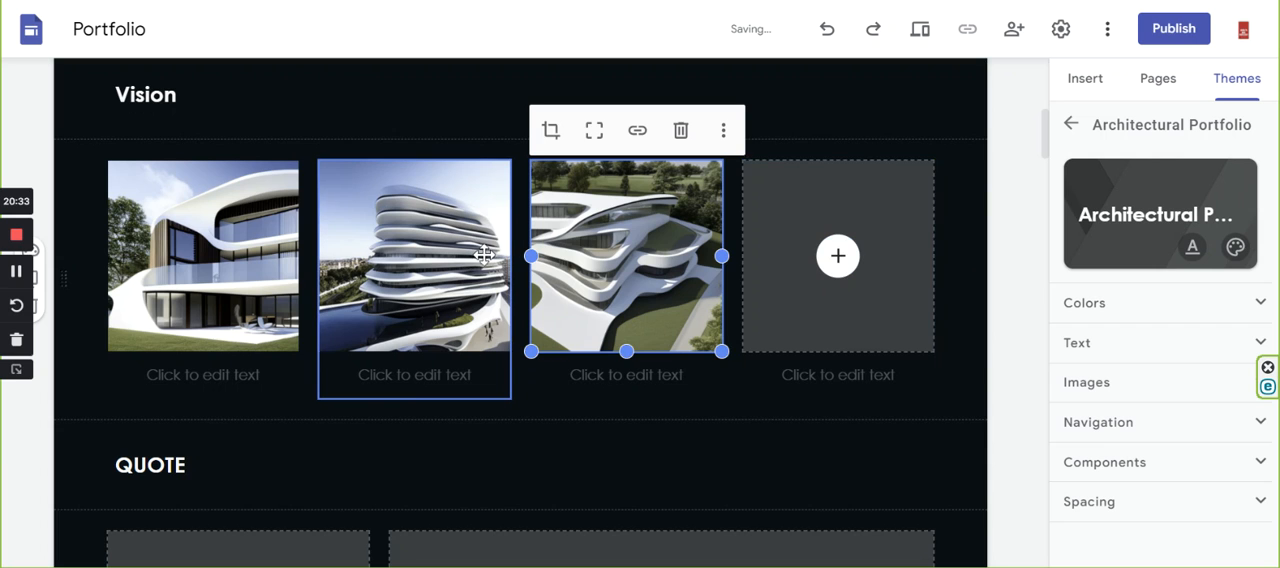
Replace the second image of the Vision row with an upload of Residential House_02.
click(484, 254)
click(418, 227)
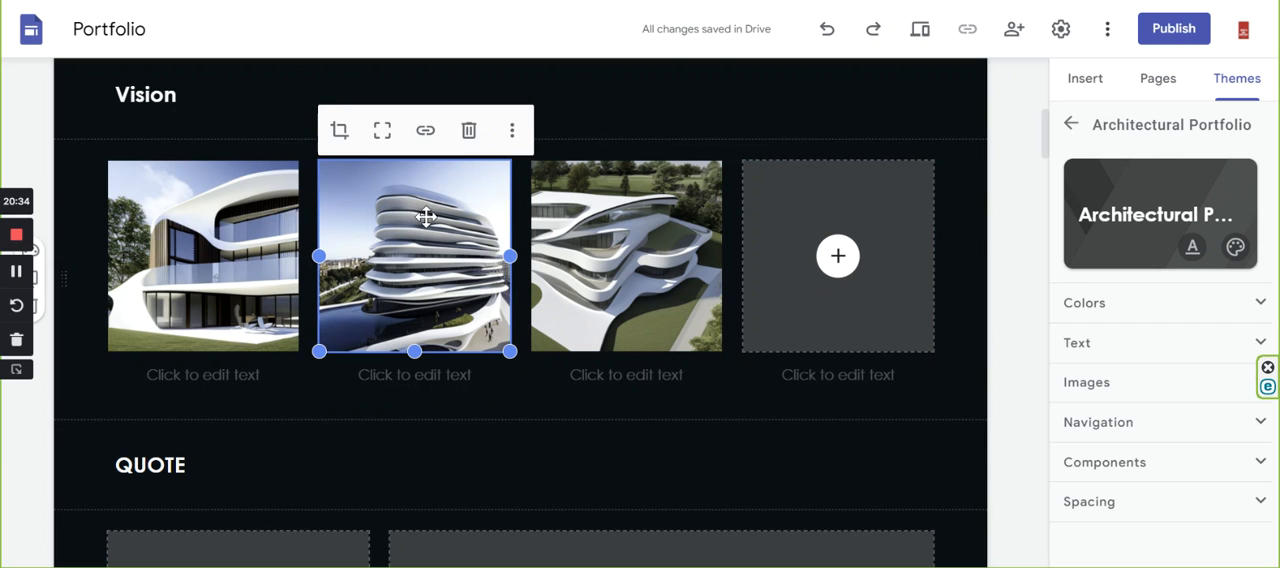
click(512, 131)
mouse_move(540, 180)
click(684, 185)
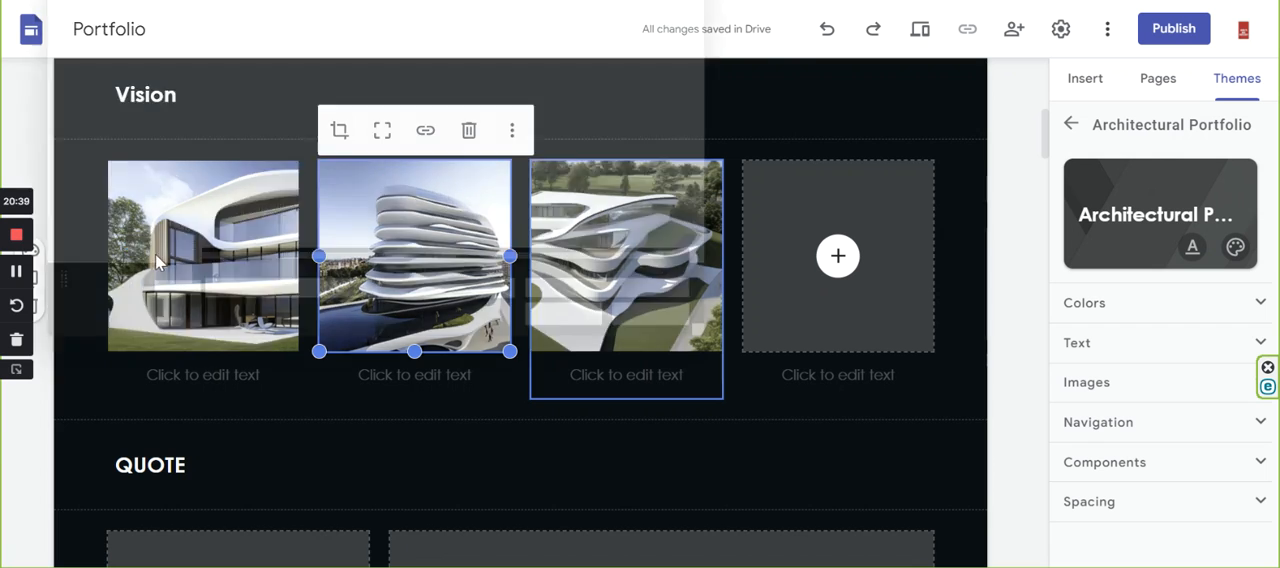
scroll(274, 188, down, 2)
scroll(280, 192, down, 10)
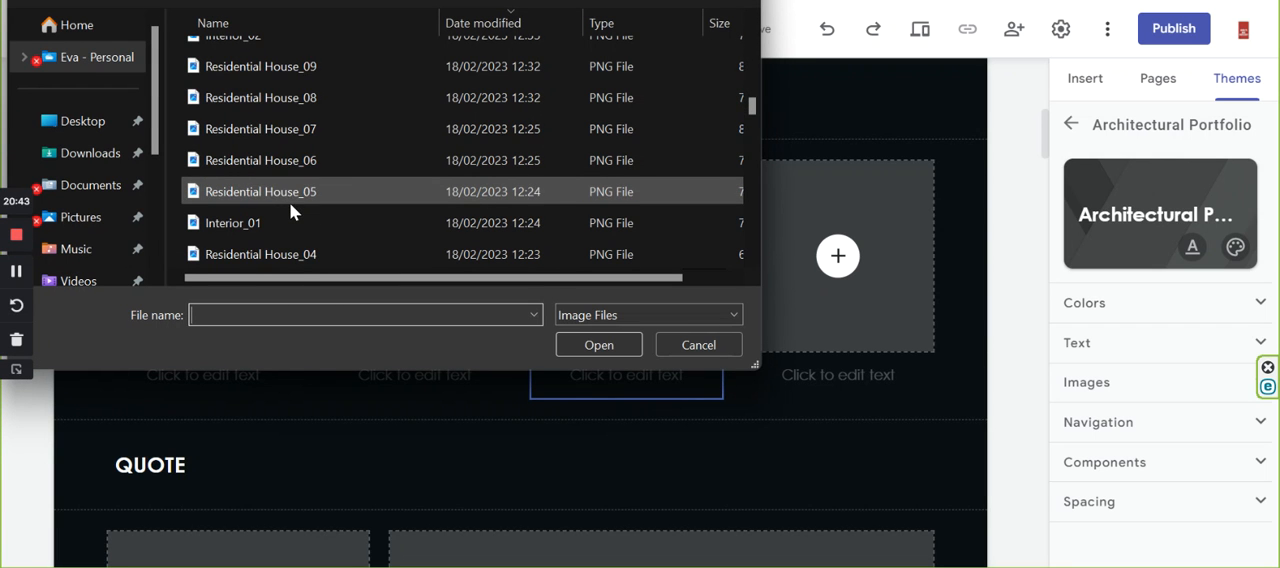
scroll(290, 200, down, 1)
click(270, 228)
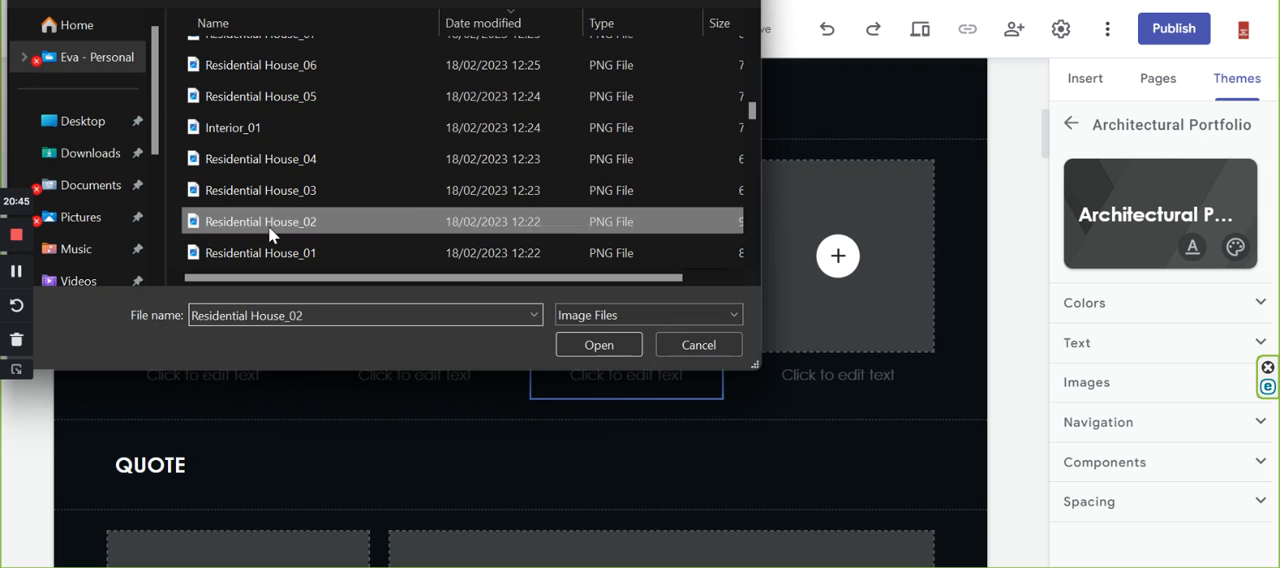
click(576, 345)
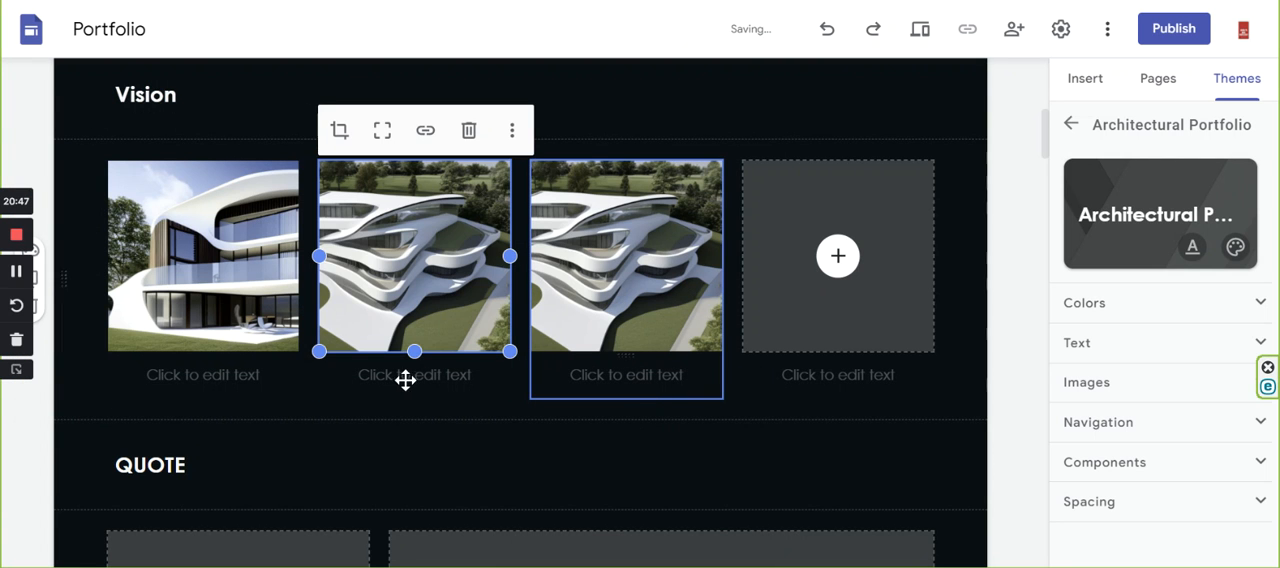
Replace the third image of the Vision row with an upload of Residential House_03.
click(650, 218)
click(672, 185)
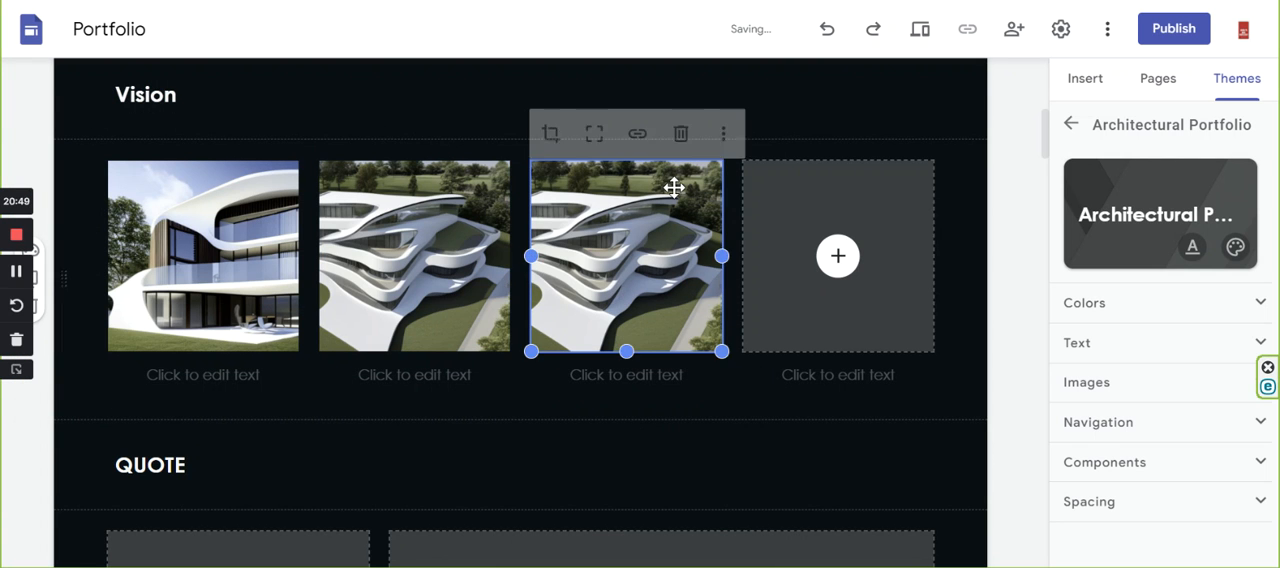
click(723, 130)
mouse_move(746, 188)
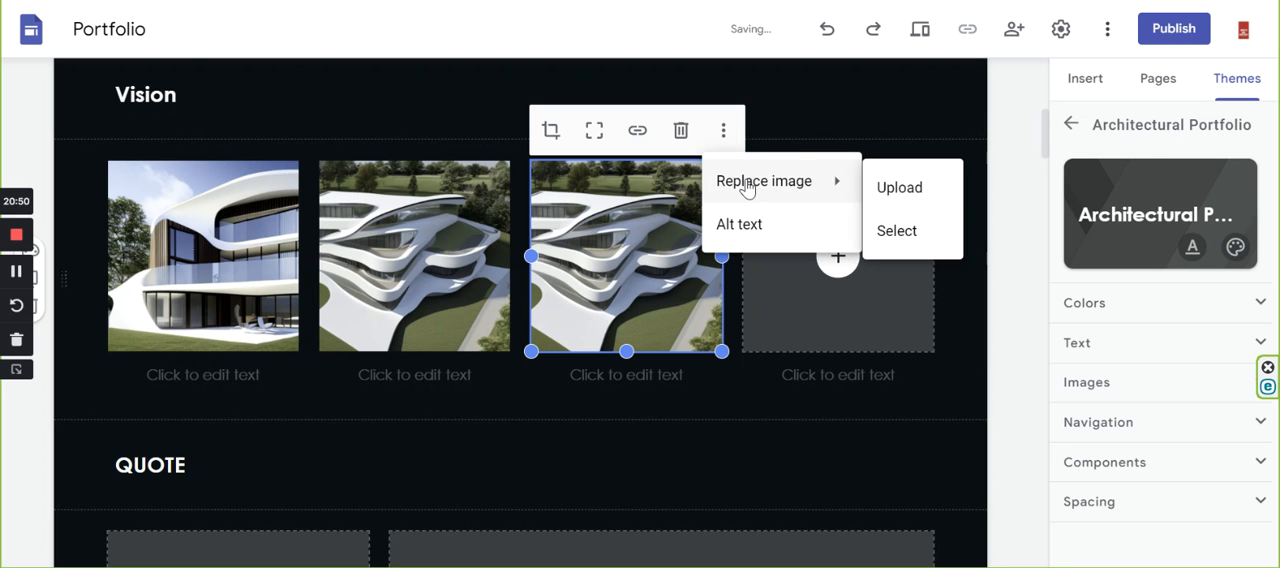
click(877, 189)
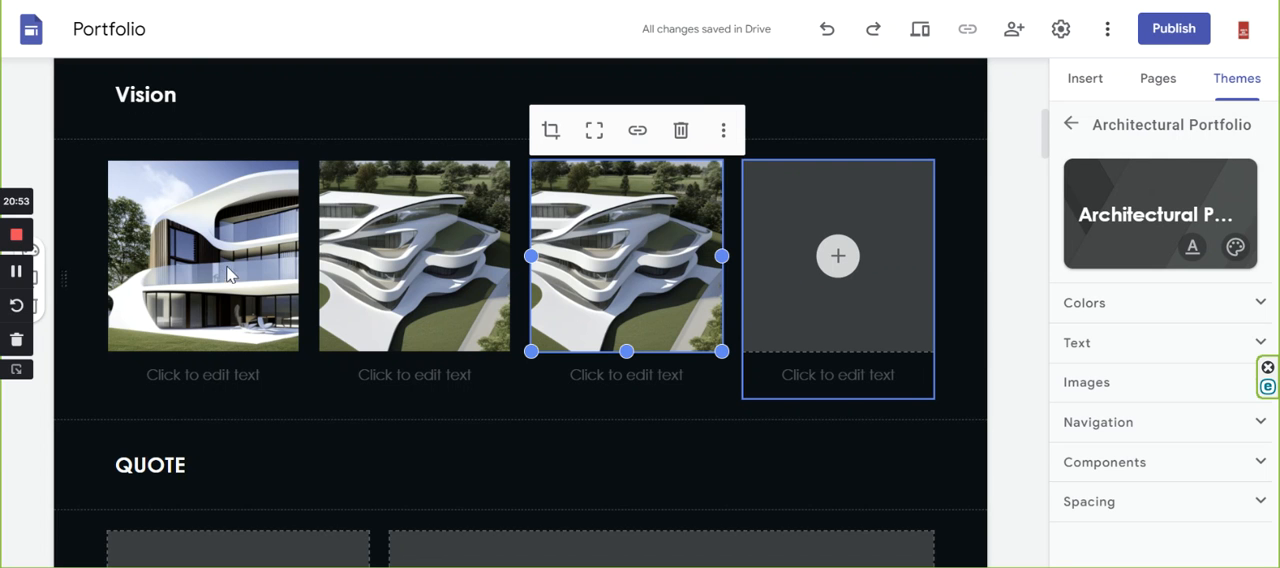
scroll(220, 171, down, 2)
scroll(220, 173, down, 12)
scroll(232, 176, up, 1)
scroll(232, 176, down, 2)
scroll(232, 176, up, 2)
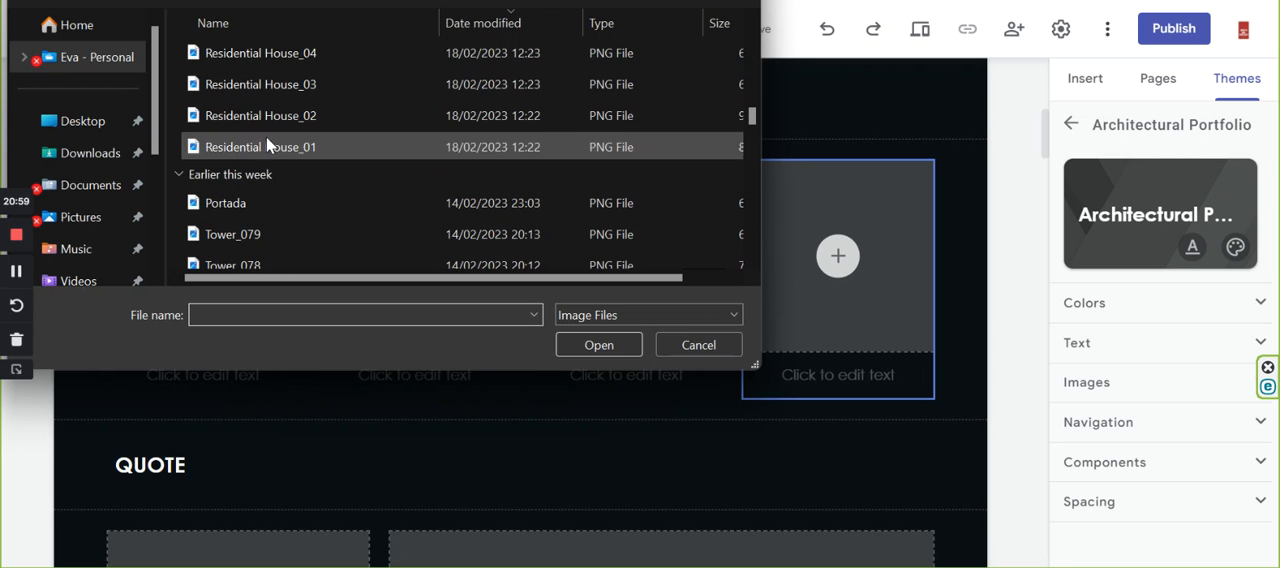
click(260, 84)
click(598, 345)
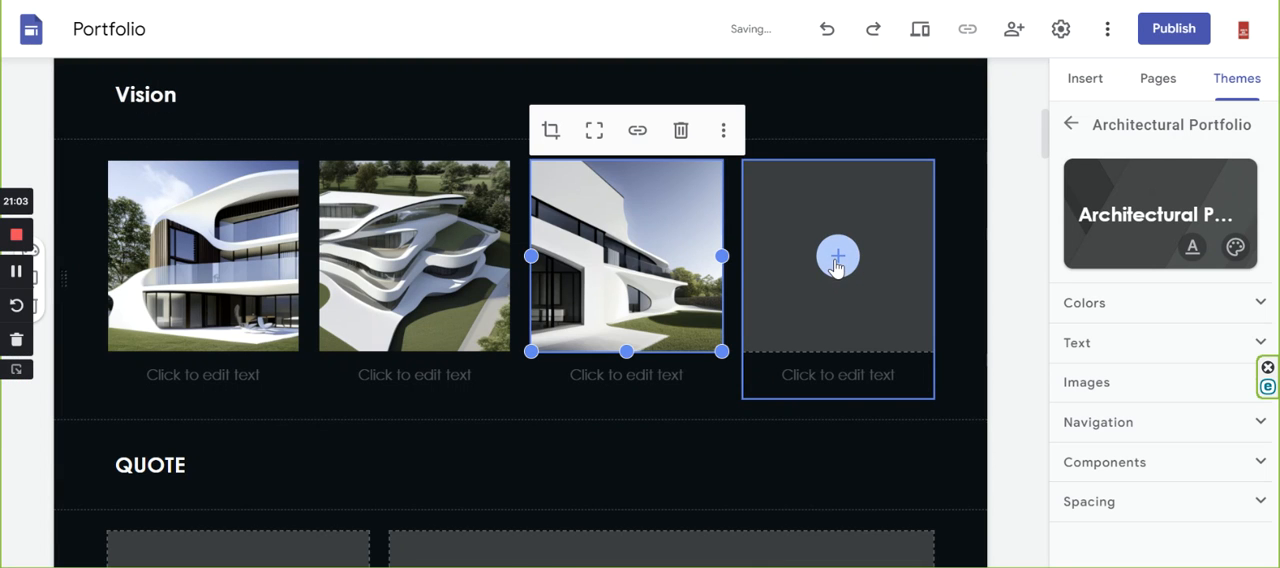
Upload the image Residential House_04 into the fourth placeholder of the Vision row.
click(837, 260)
click(915, 320)
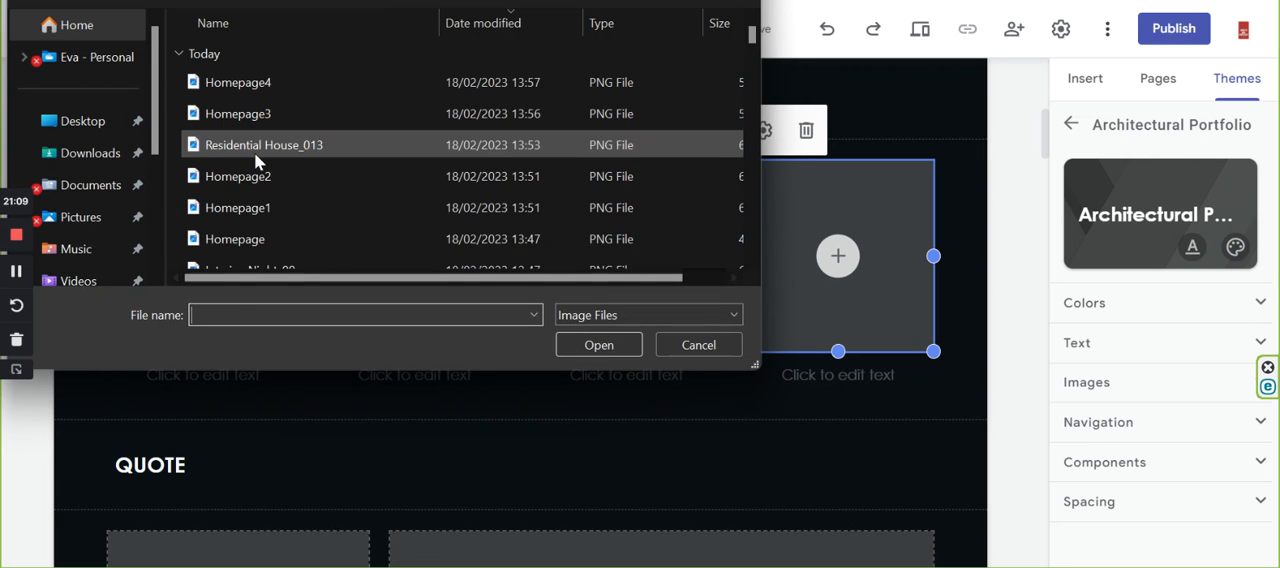
scroll(254, 150, down, 2)
scroll(256, 147, down, 7)
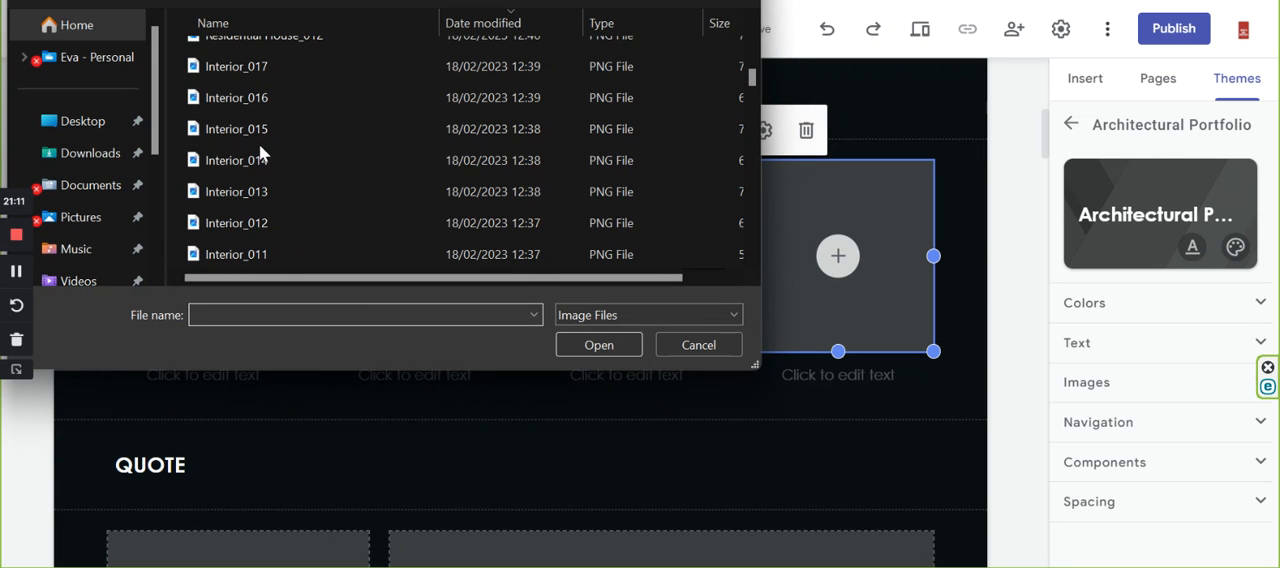
scroll(275, 146, down, 5)
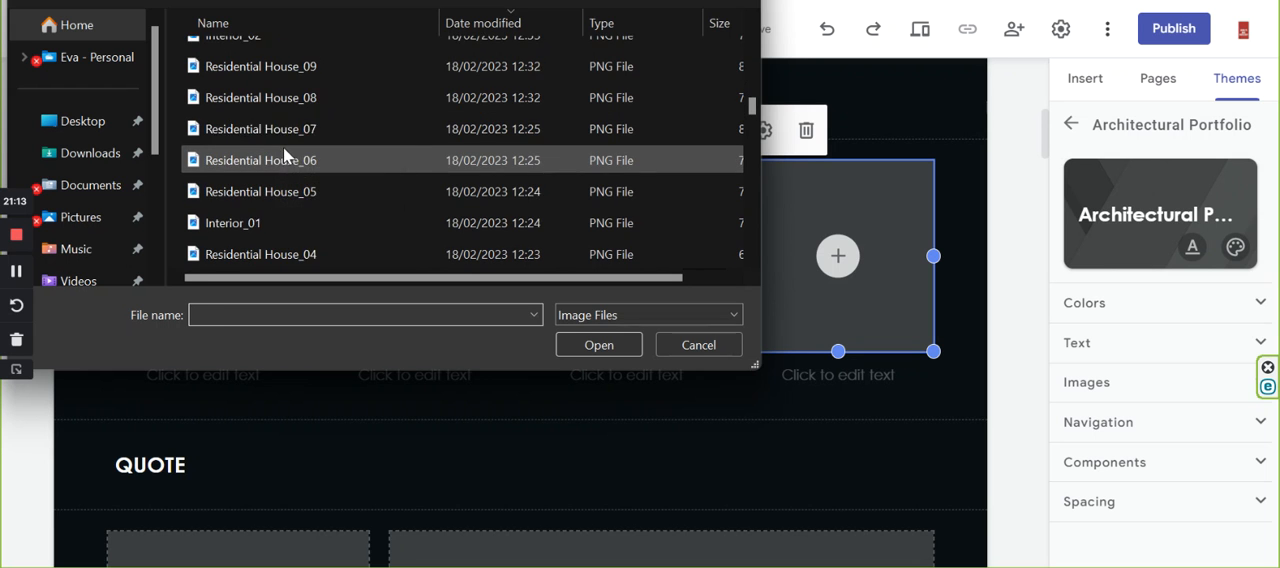
scroll(290, 158, down, 1)
scroll(290, 160, up, 1)
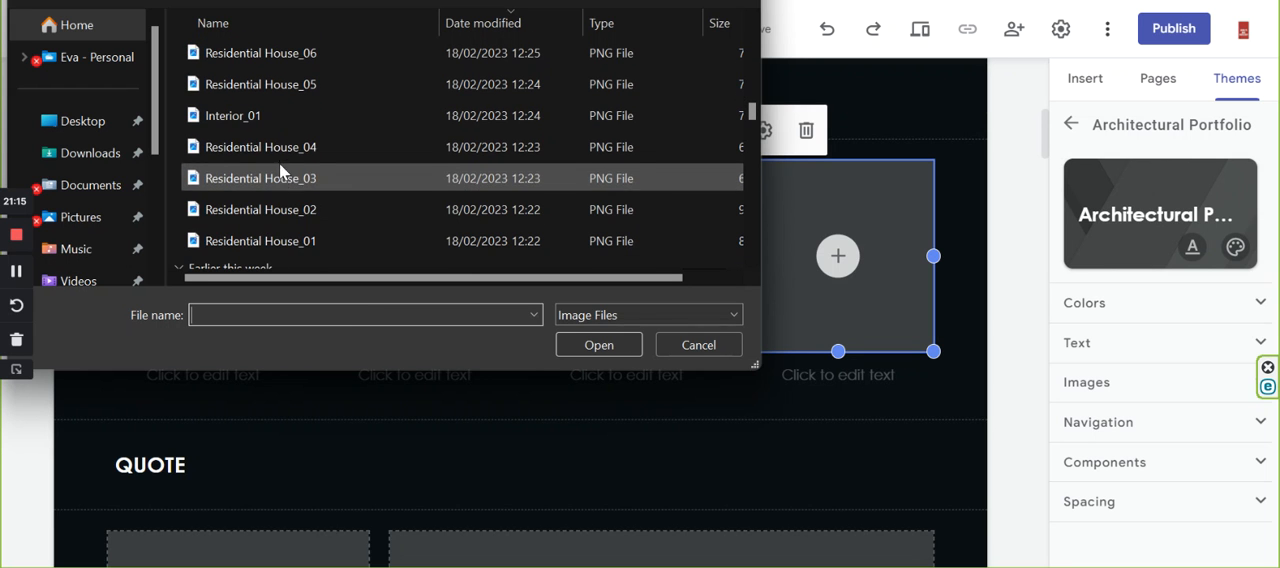
click(285, 148)
click(603, 346)
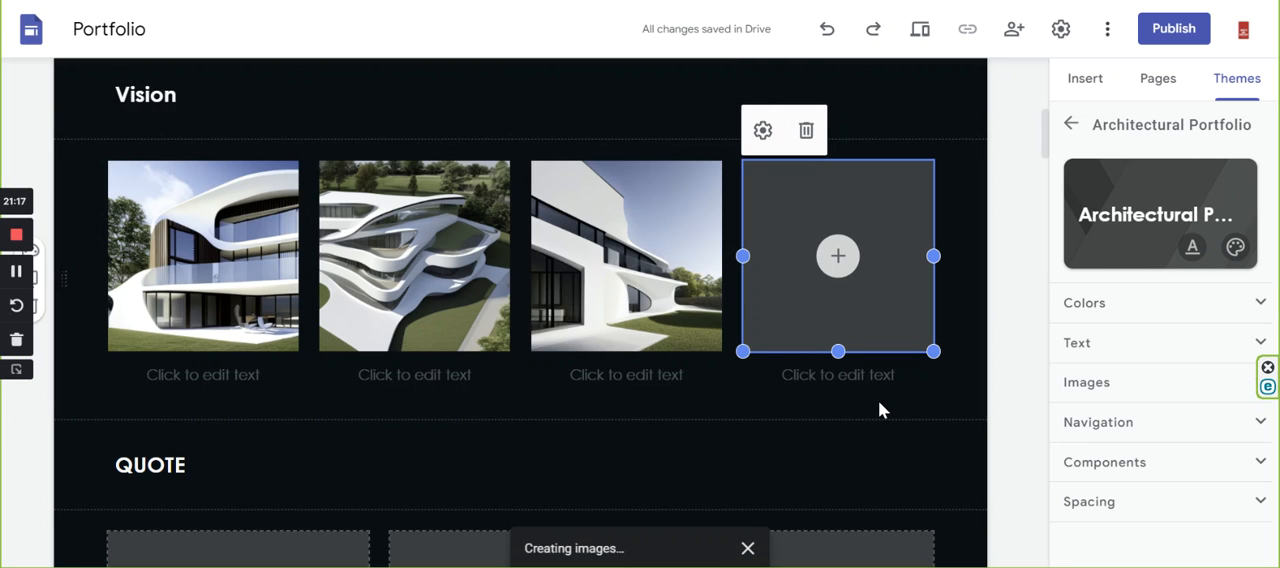
scroll(878, 410, down, 2)
scroll(878, 410, up, 1)
scroll(878, 405, up, 2)
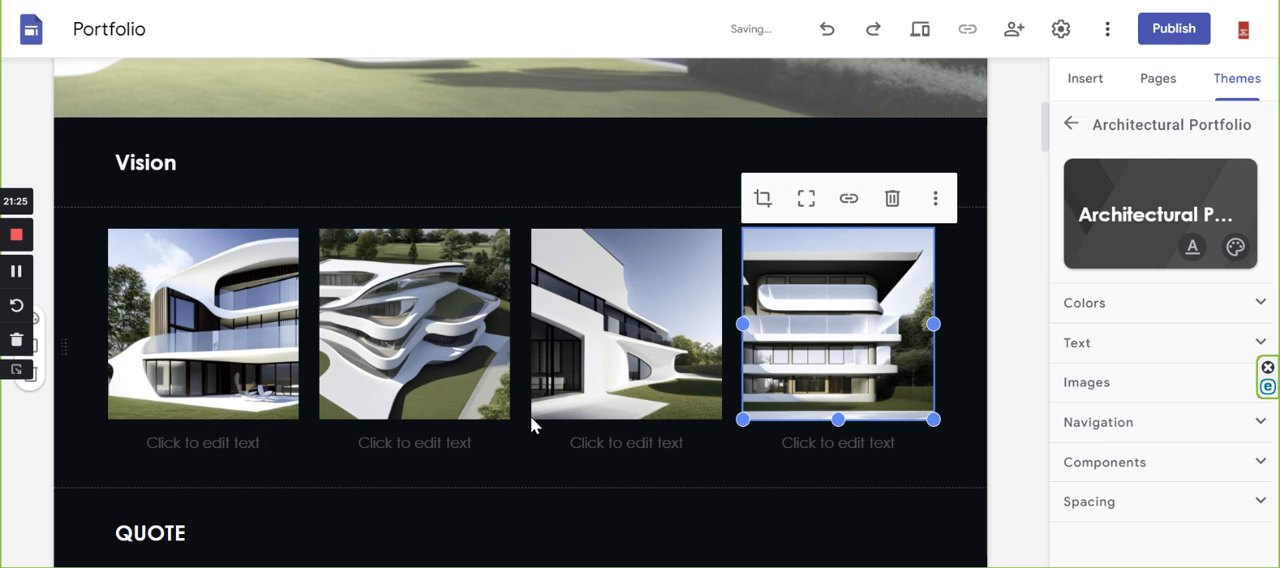
click(950, 455)
scroll(714, 354, up, 4)
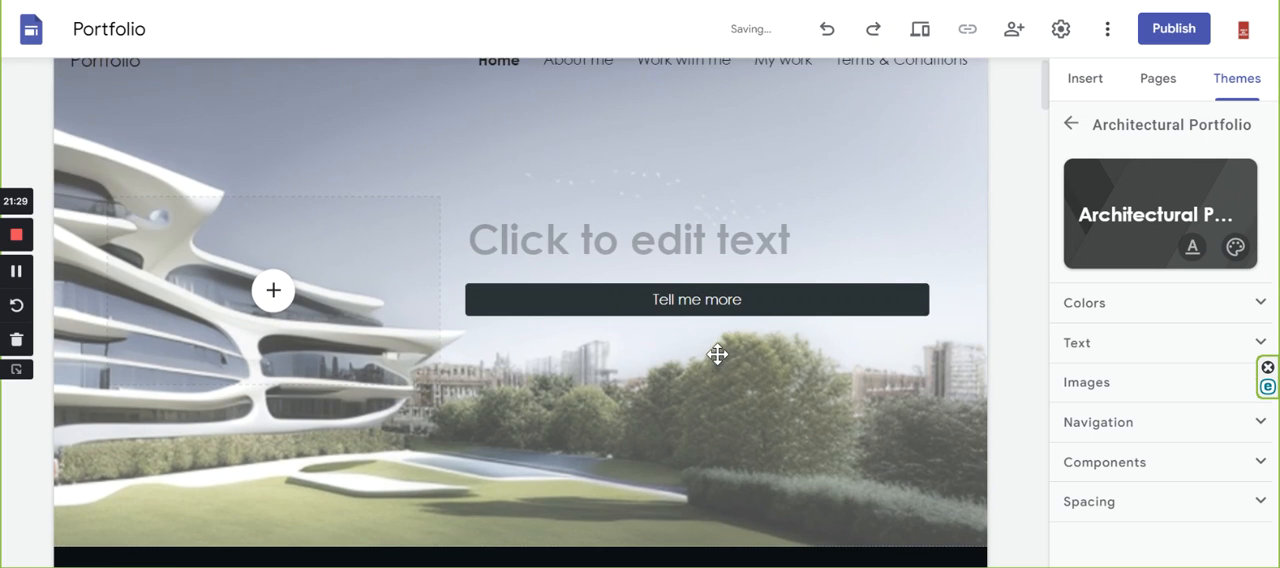
Upload the image Residential House_05 into the upper small placeholder below the QUOTE heading.
scroll(714, 354, down, 10)
scroll(180, 427, down, 2)
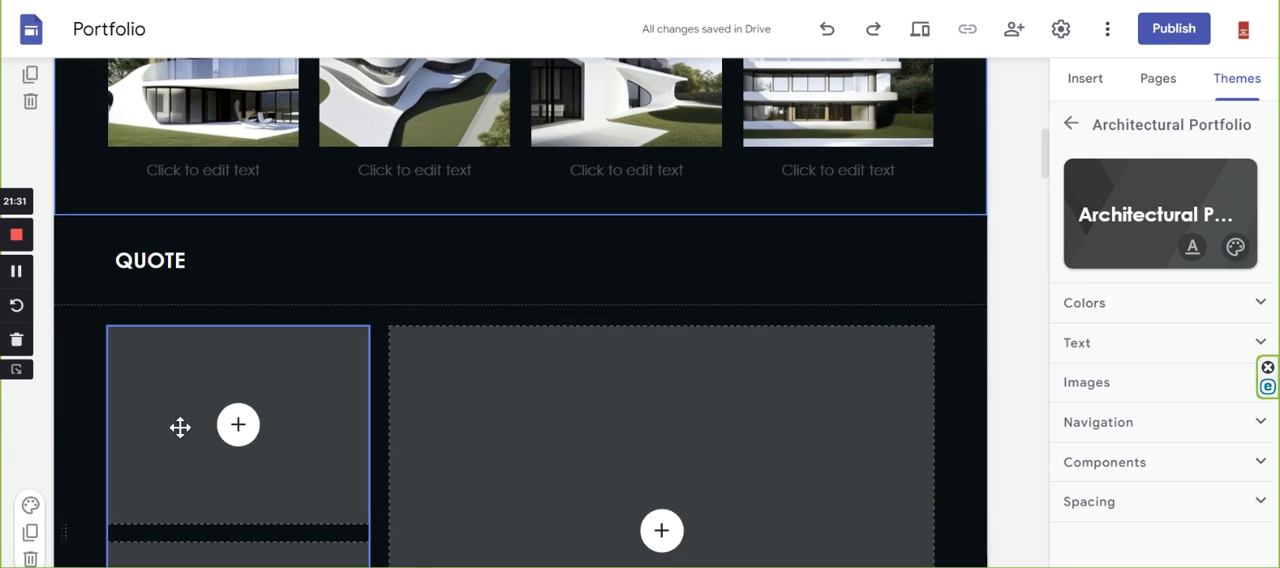
scroll(253, 316, down, 2)
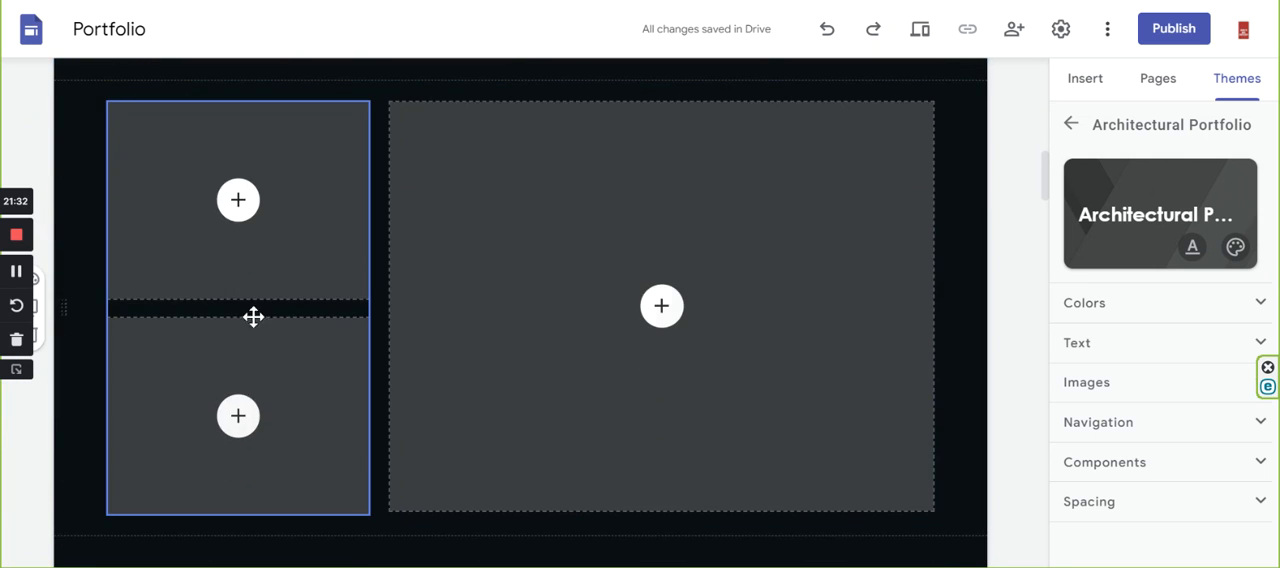
click(238, 203)
click(250, 258)
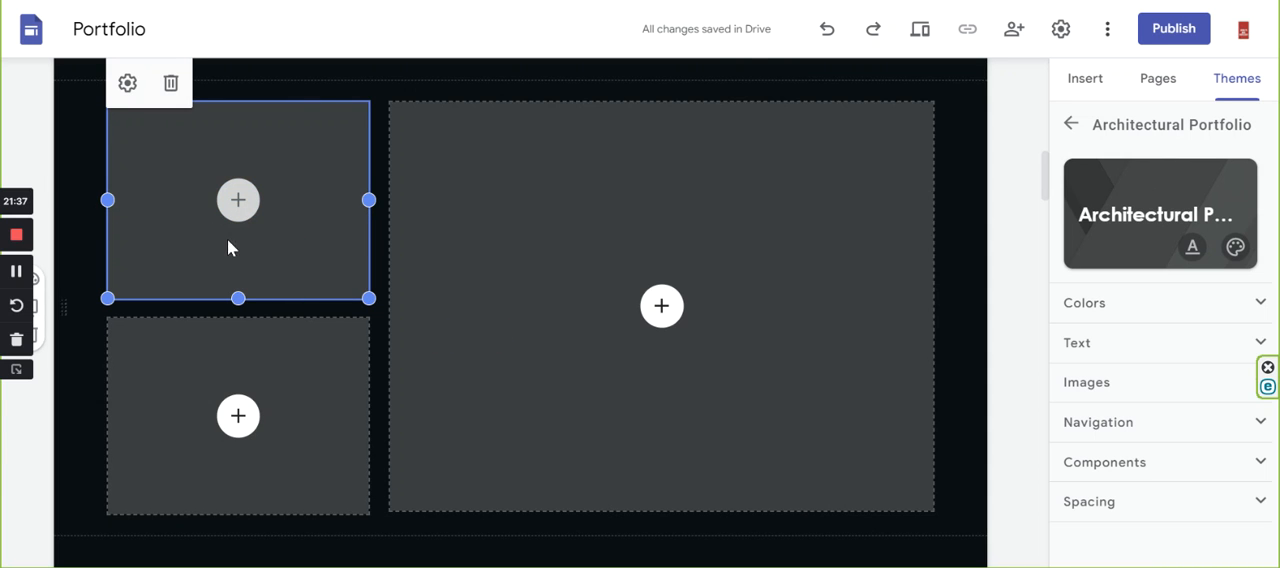
scroll(263, 162, down, 10)
scroll(267, 165, down, 8)
scroll(267, 162, down, 2)
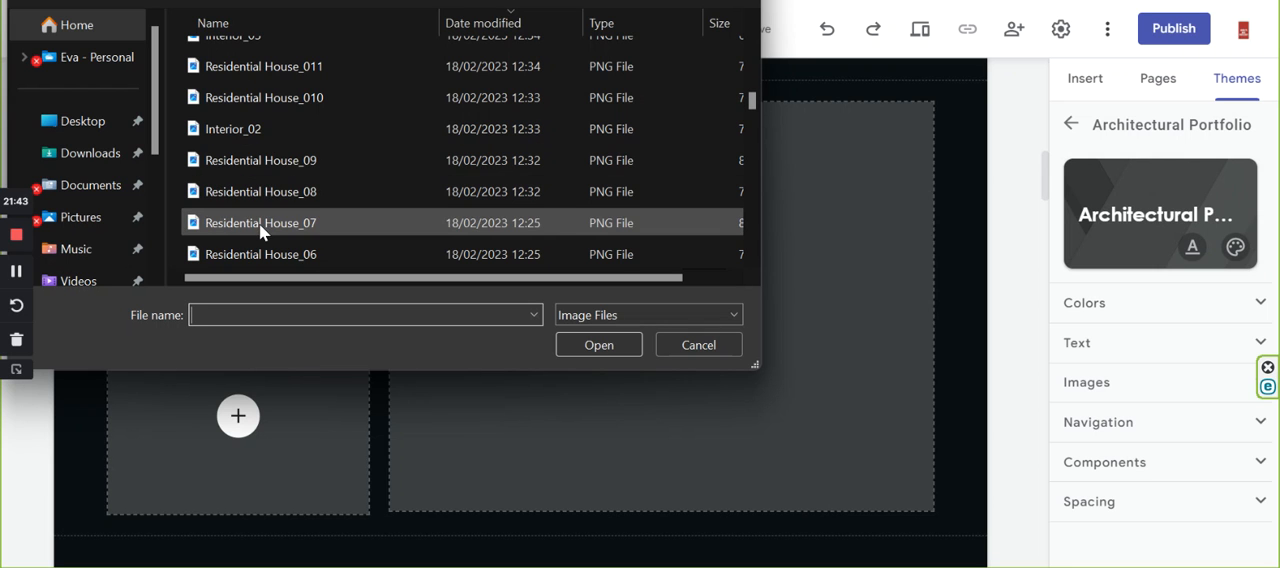
scroll(259, 224, down, 1)
click(270, 193)
click(603, 342)
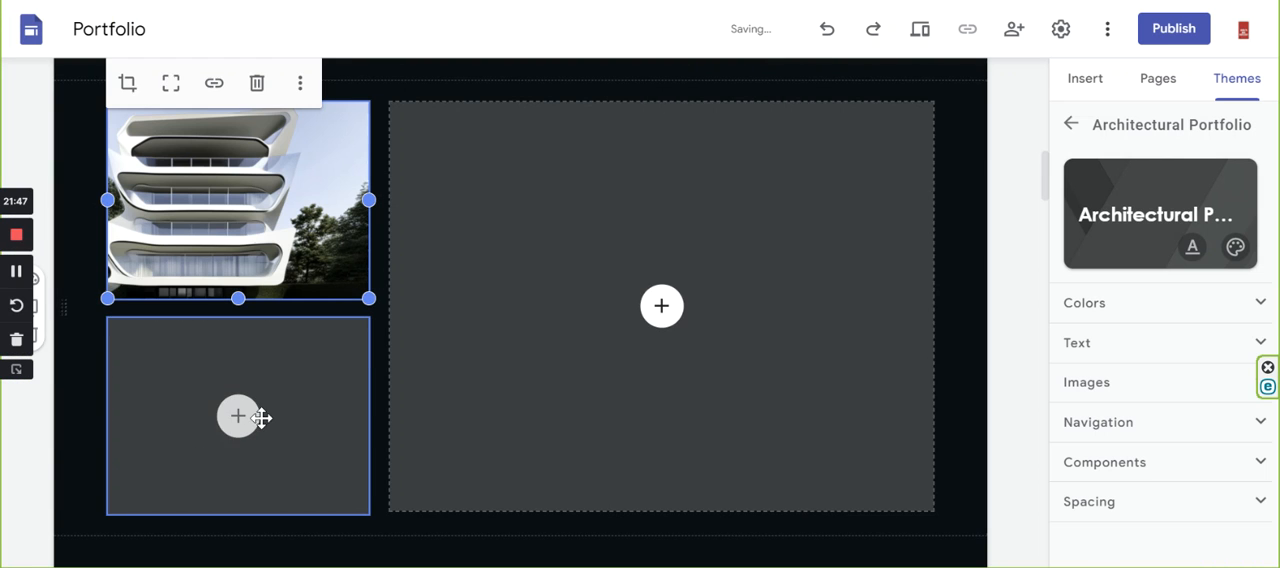
Upload the image Residential House_06 into the lower small placeholder of the QUOTE section.
click(237, 416)
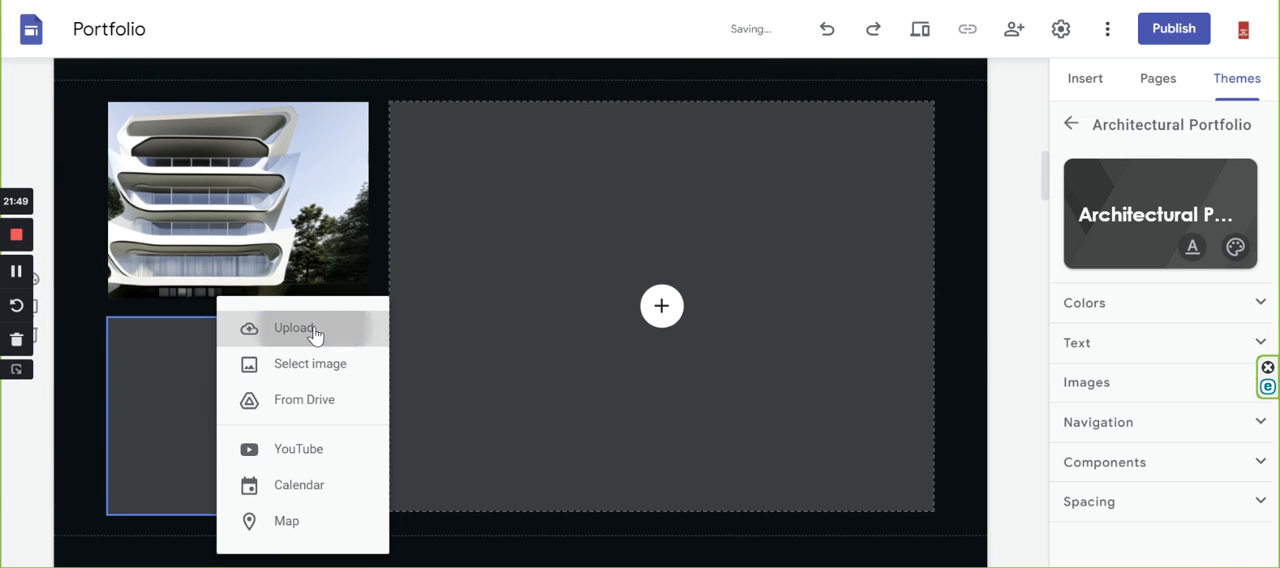
click(465, 362)
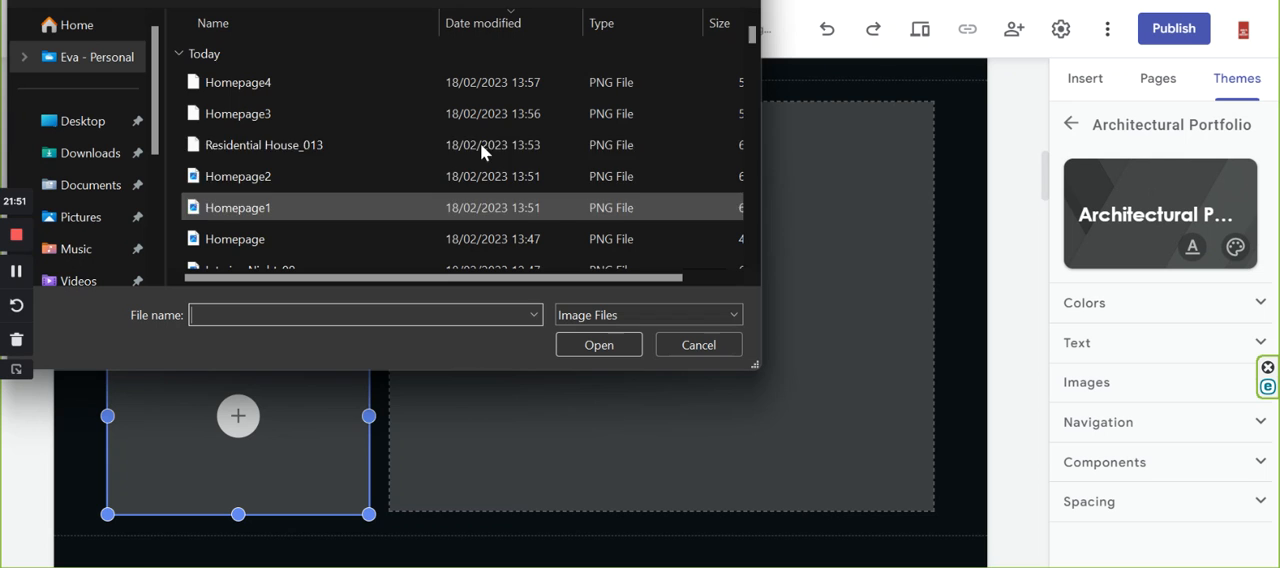
scroll(382, 185, down, 15)
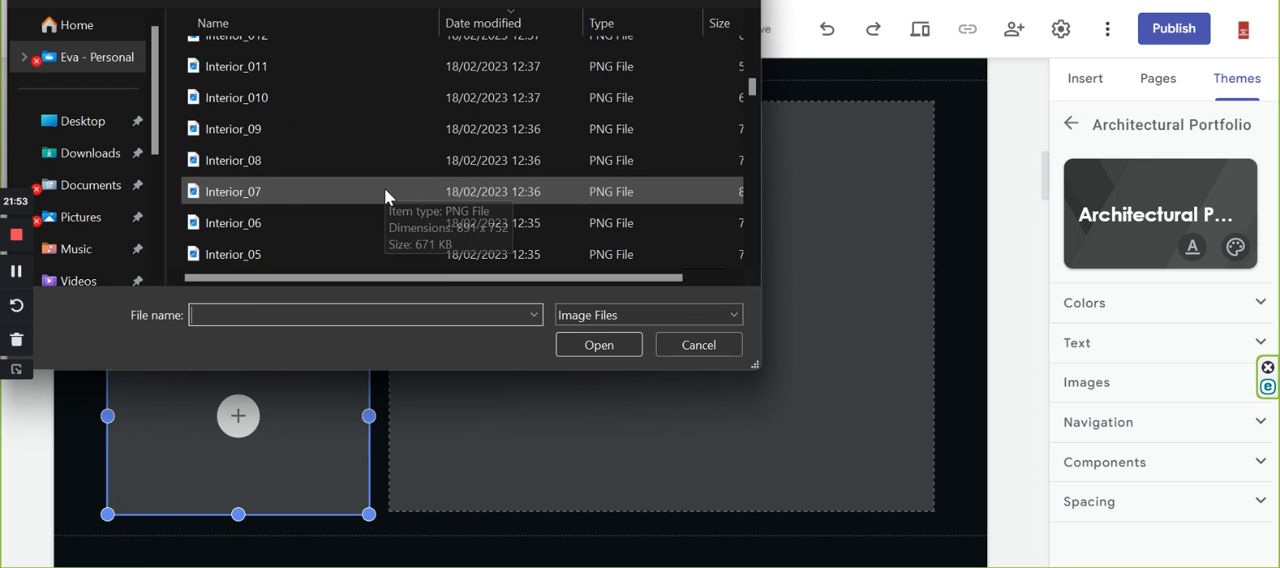
scroll(384, 190, down, 3)
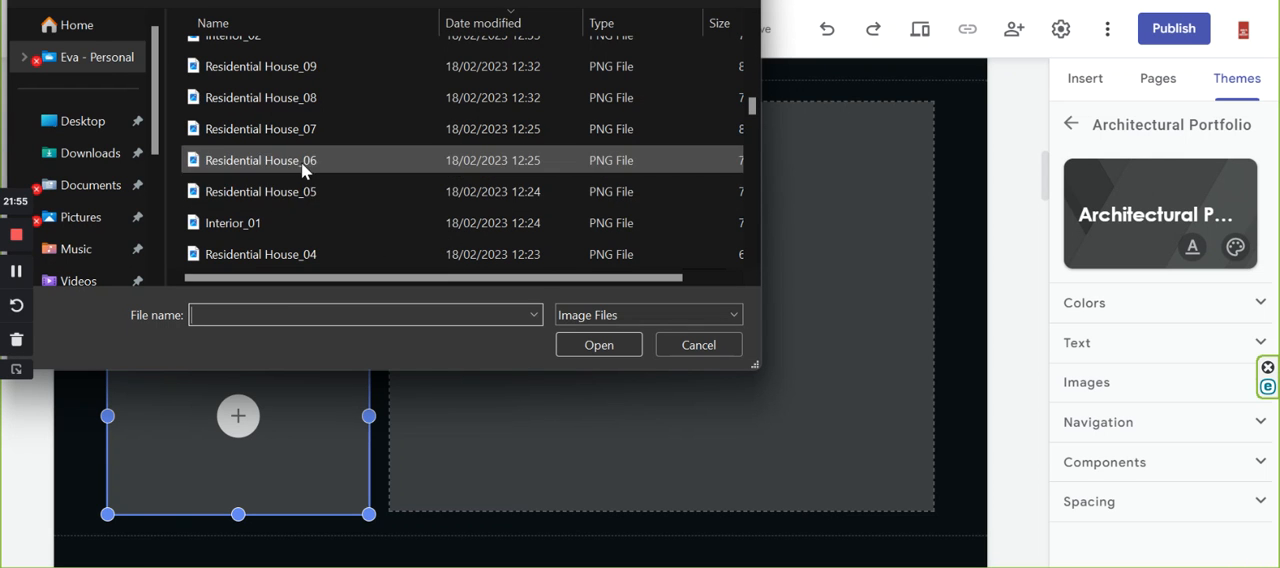
click(288, 158)
click(597, 345)
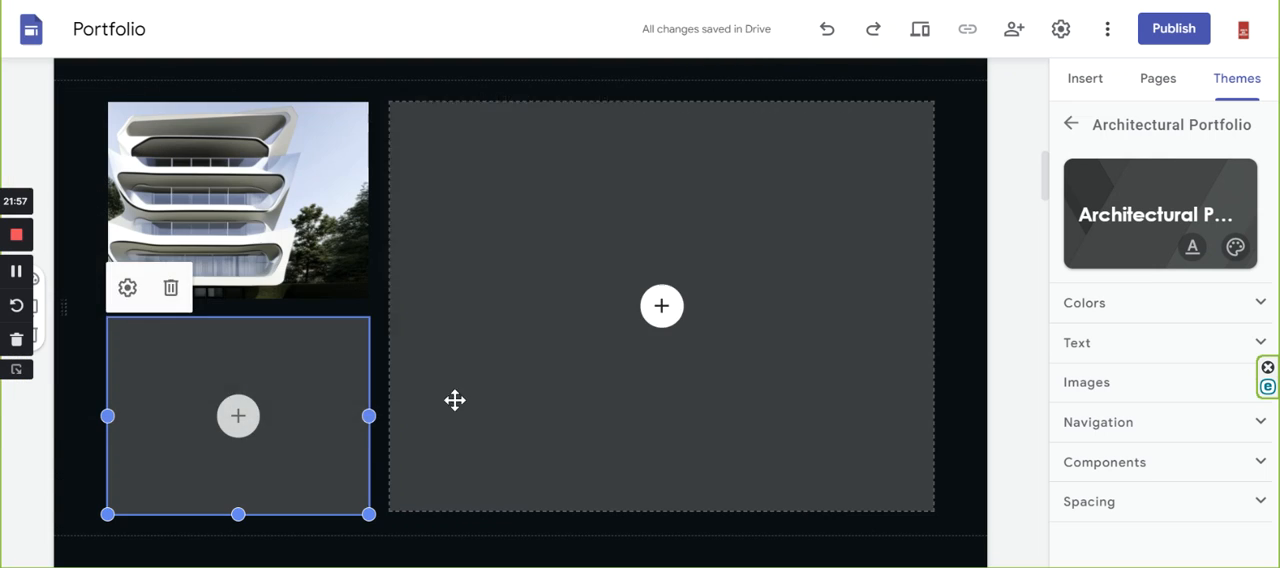
Upload the image Residential House_07 into the large placeholder beside the two small QUOTE images.
click(665, 307)
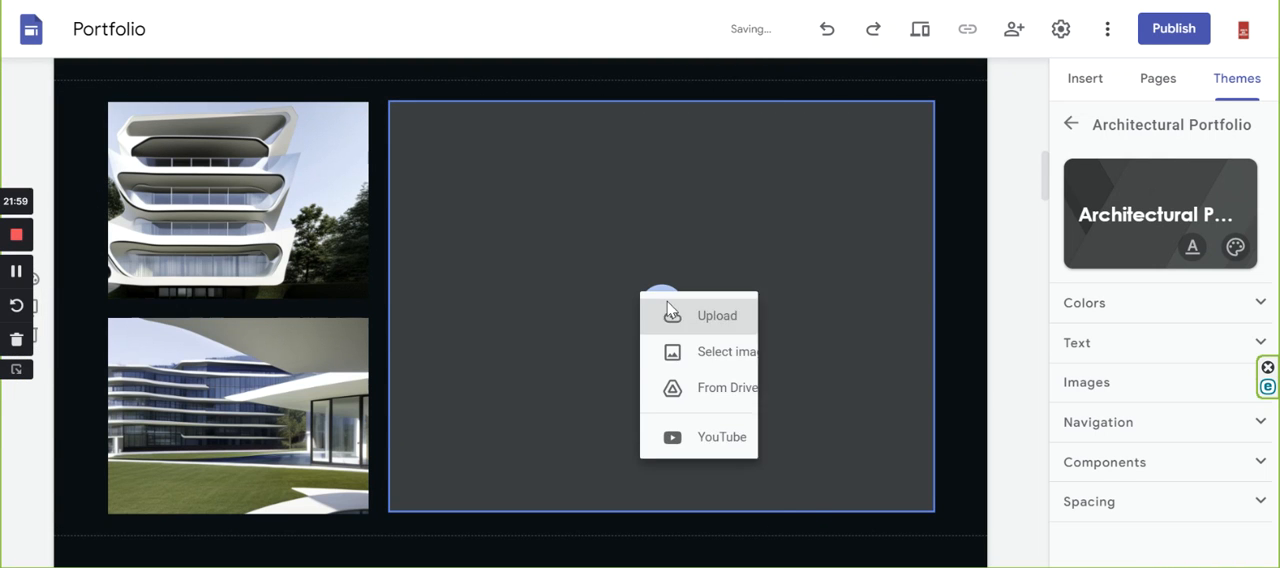
click(720, 331)
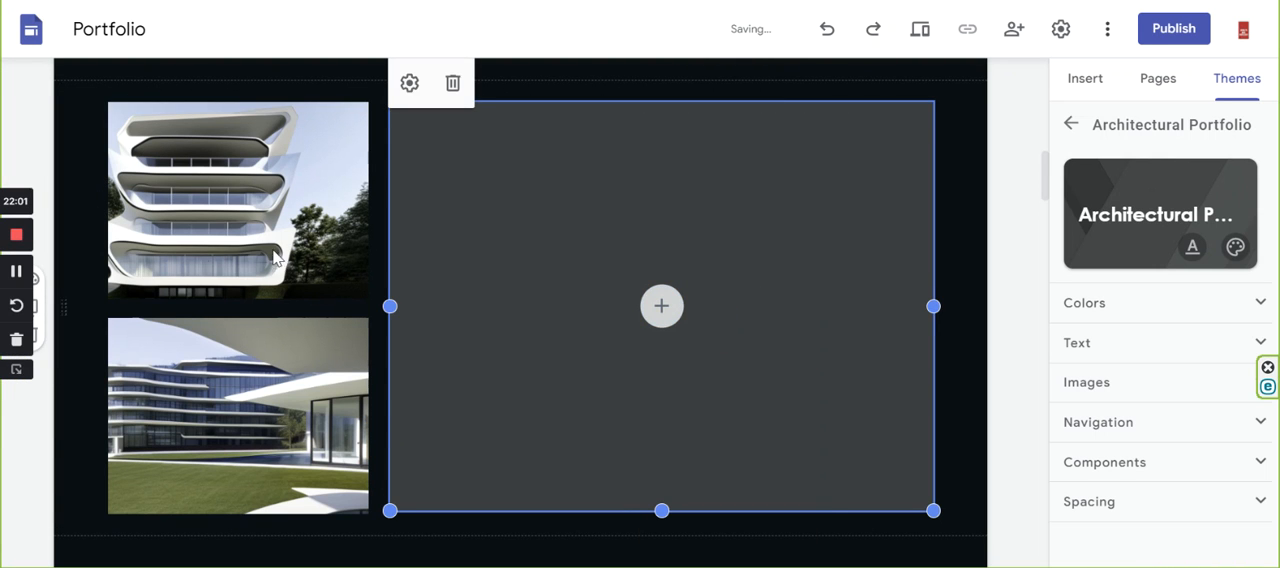
scroll(281, 177, down, 2)
scroll(282, 177, down, 8)
scroll(284, 190, down, 8)
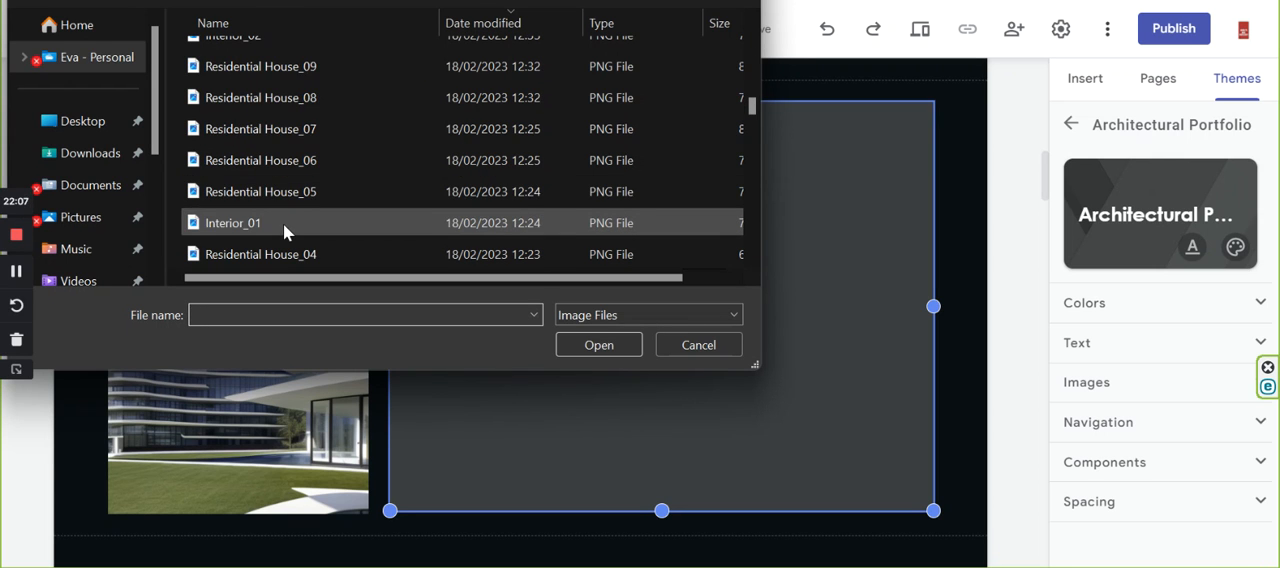
click(271, 128)
click(616, 349)
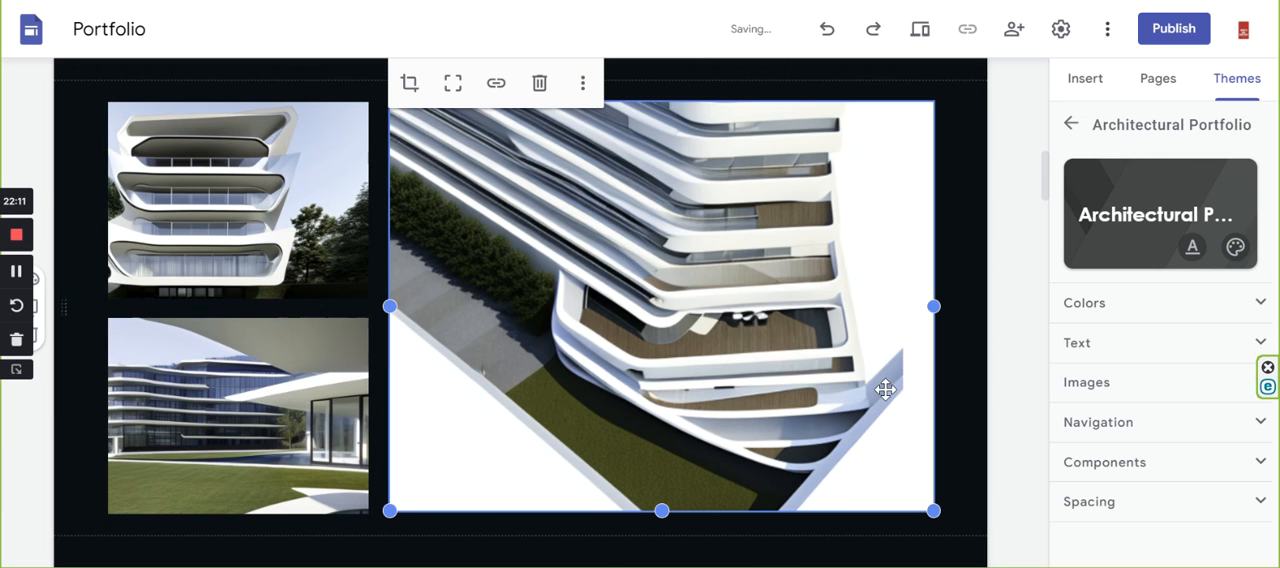
Upload the image of the reflective glass facade with trees into the first placeholder of the three-column row below the QUOTE section.
scroll(845, 398, down, 1)
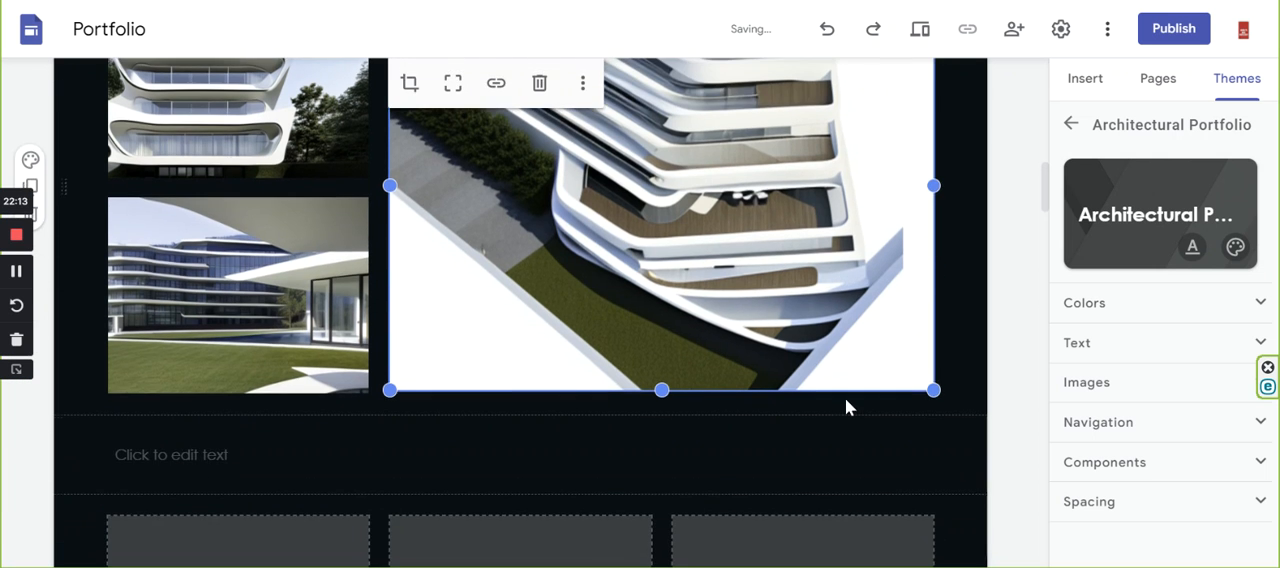
scroll(856, 394, up, 2)
scroll(869, 389, down, 3)
scroll(869, 392, down, 2)
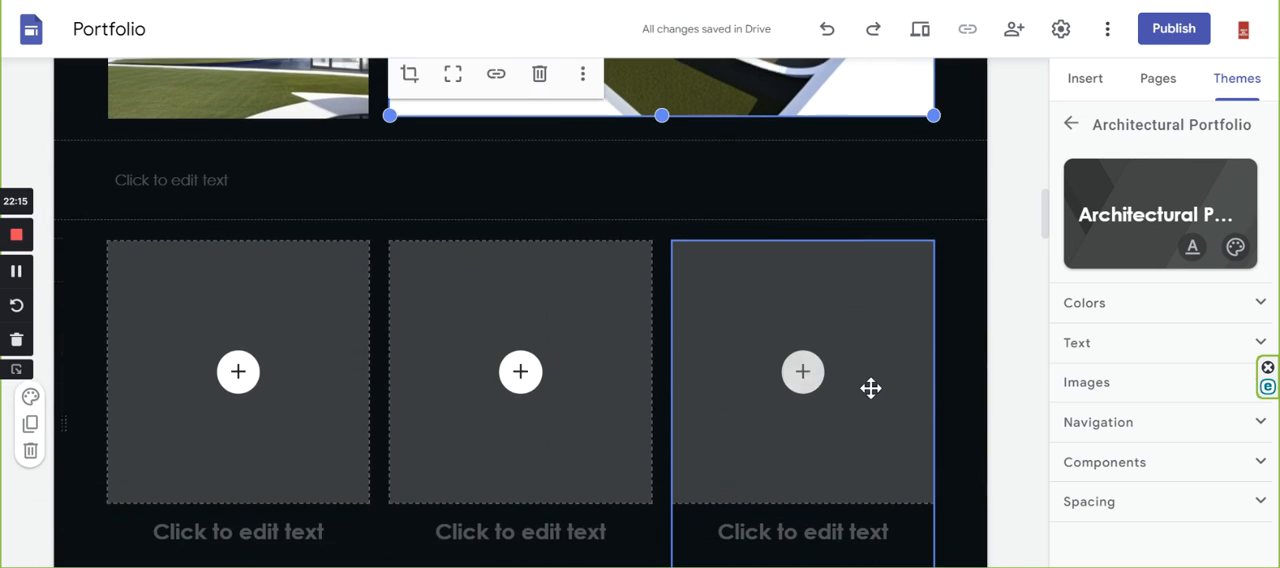
click(237, 373)
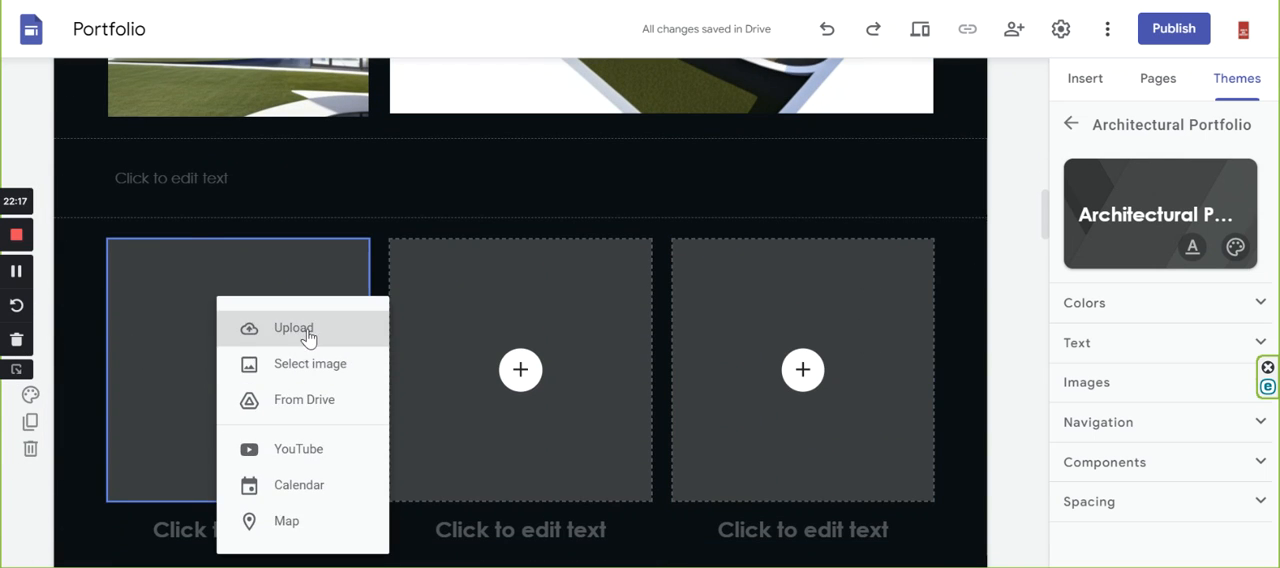
key(Escape)
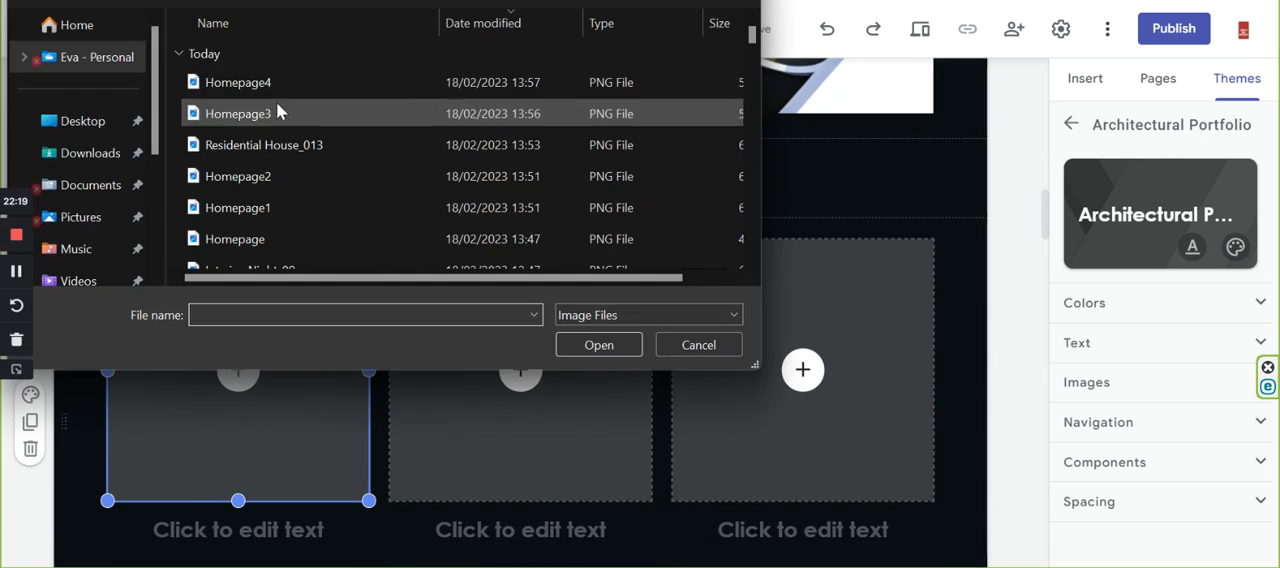
scroll(279, 146, down, 10)
scroll(287, 145, down, 10)
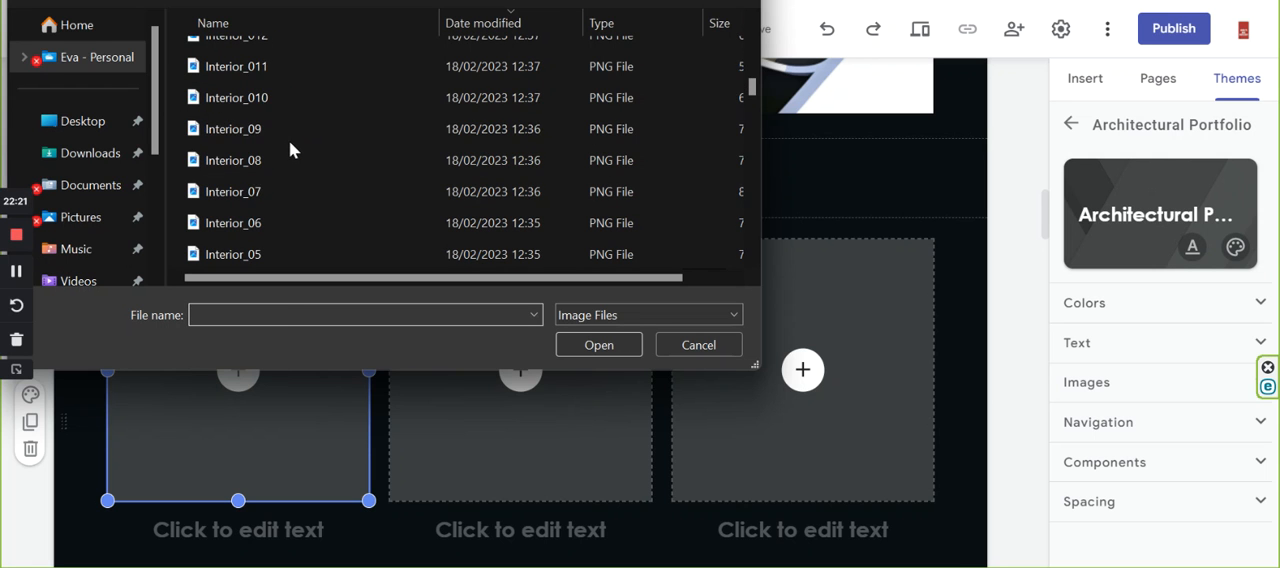
click(290, 191)
click(596, 344)
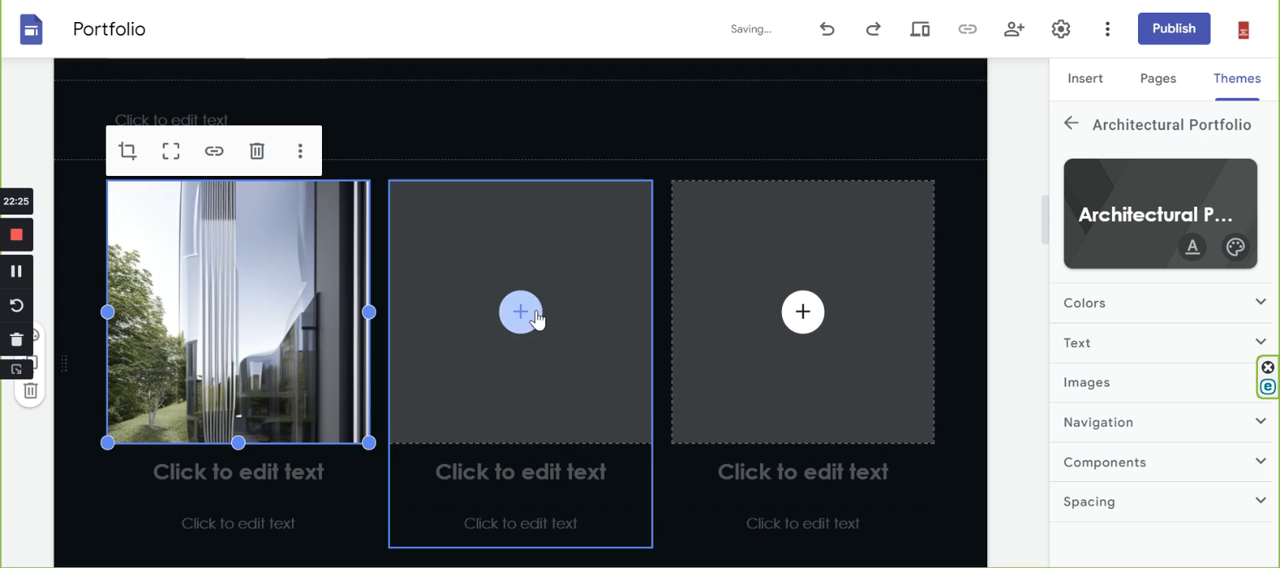
Upload the image Residential House_09 into the middle placeholder of the three-column row.
click(522, 311)
click(566, 330)
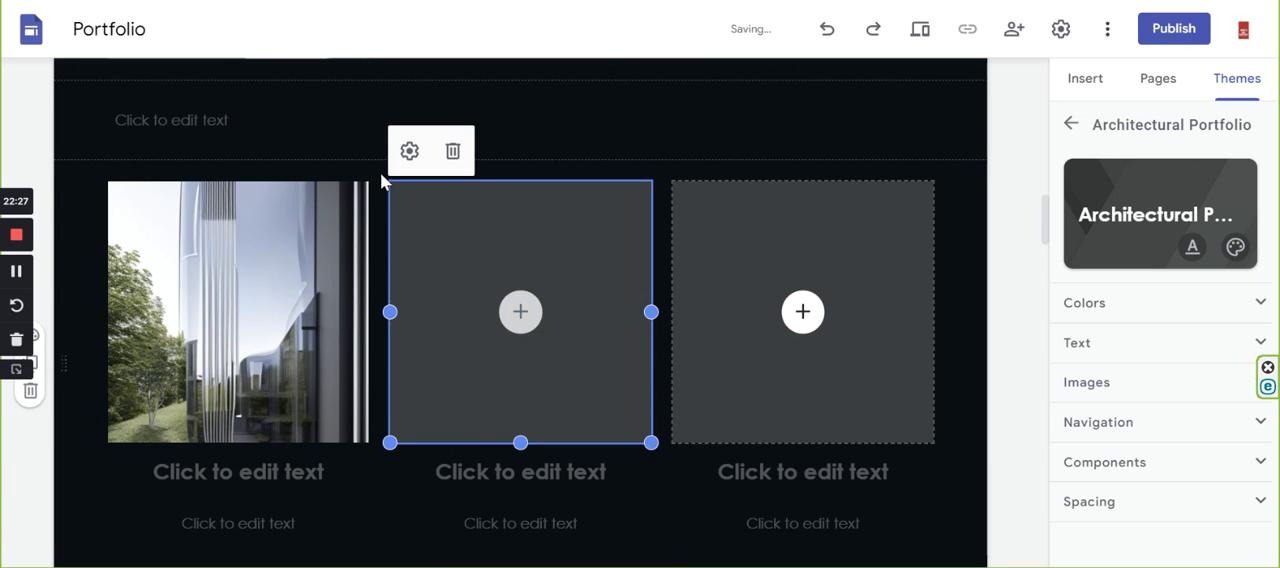
scroll(265, 165, down, 10)
scroll(264, 162, down, 5)
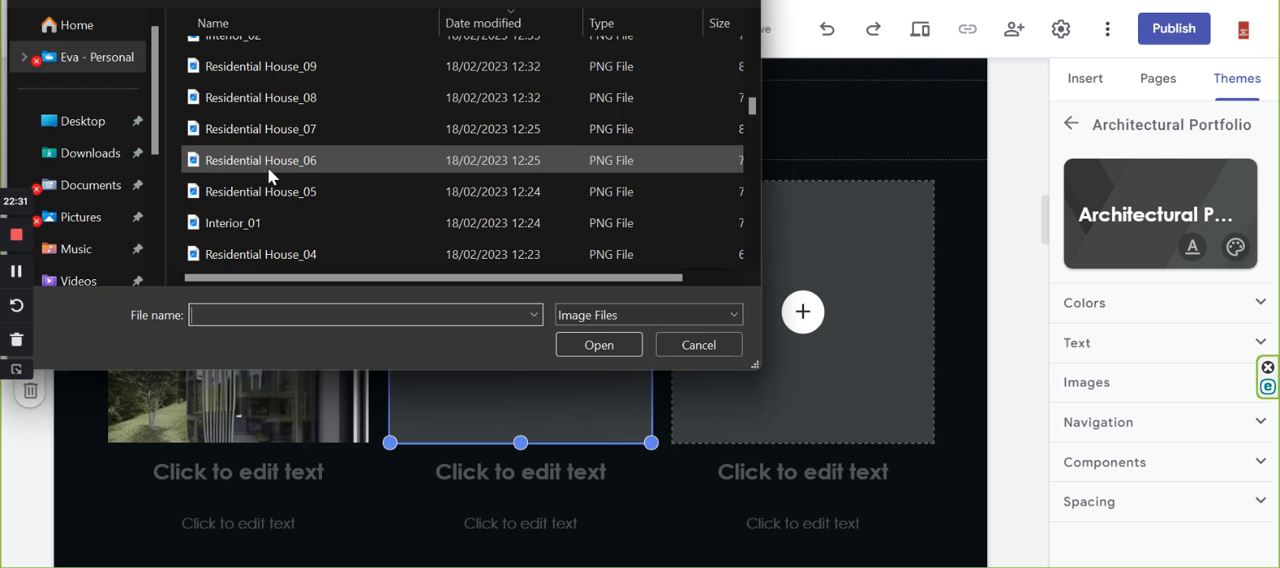
click(262, 68)
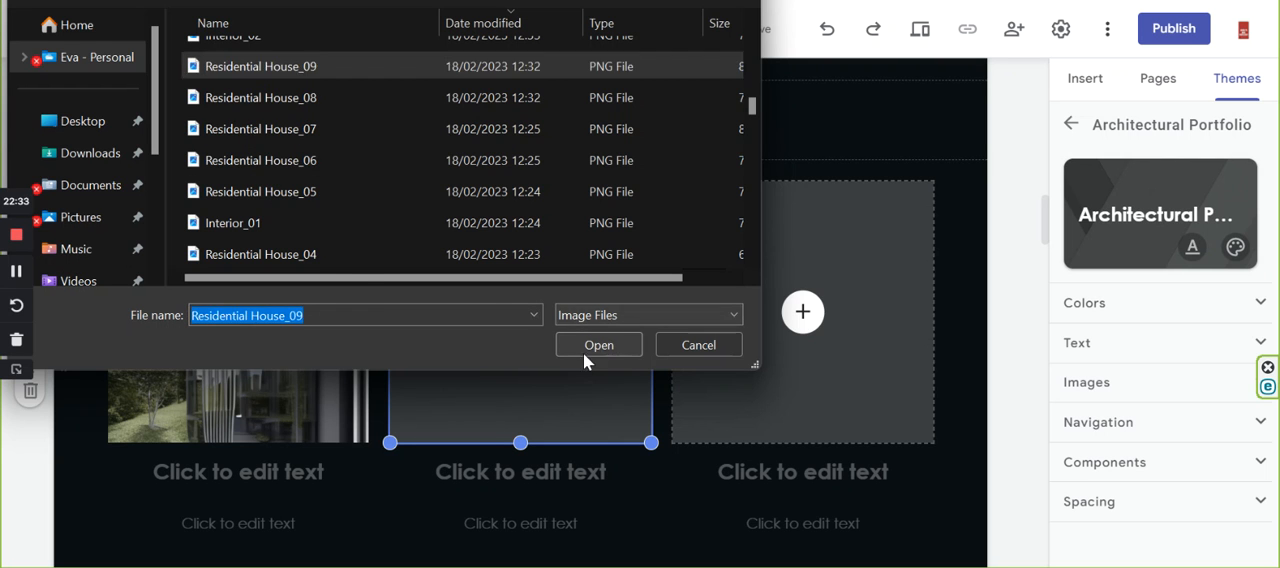
click(590, 347)
Upload the image Residential House_010 into the third placeholder of the three-column row.
click(803, 312)
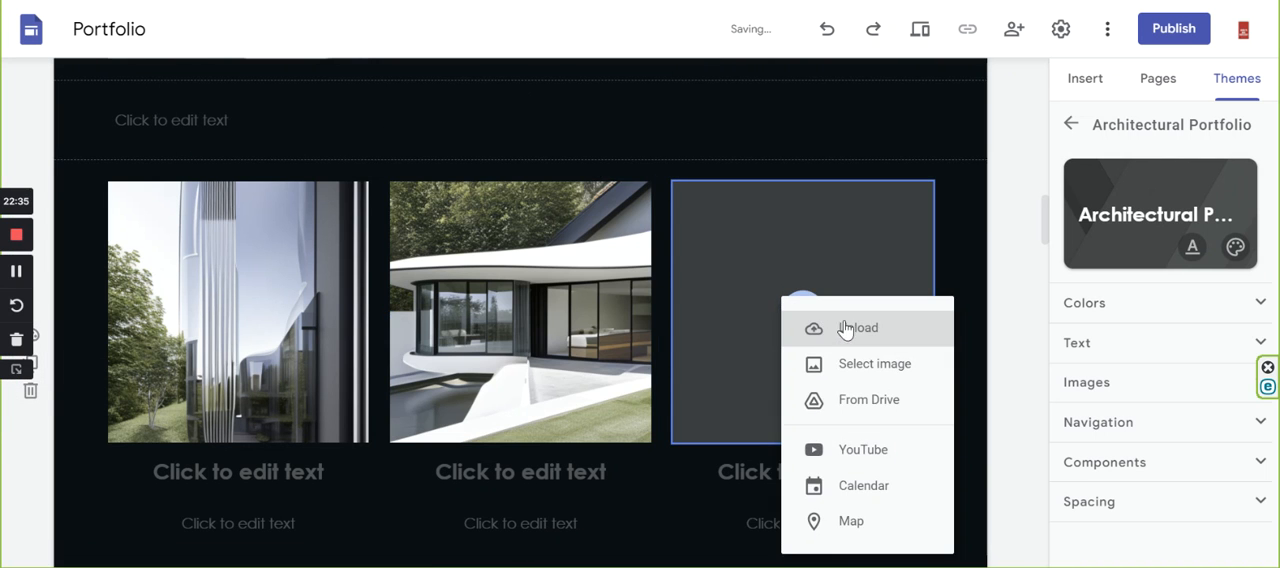
click(845, 328)
scroll(314, 177, down, 5)
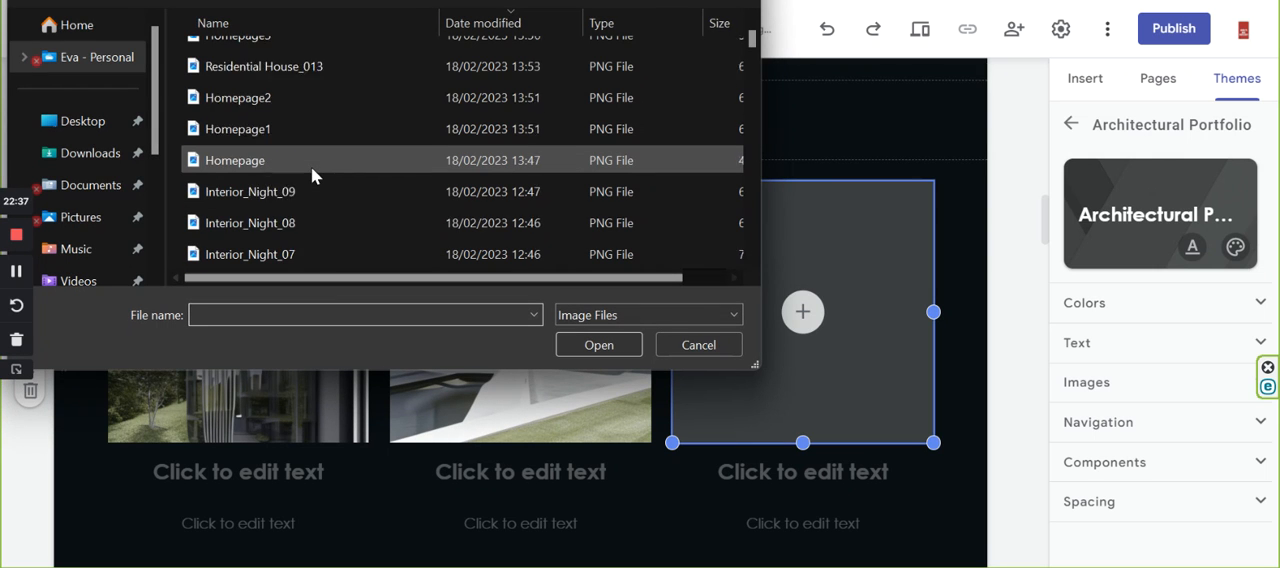
scroll(311, 177, down, 3)
scroll(311, 177, down, 3)
scroll(313, 172, down, 3)
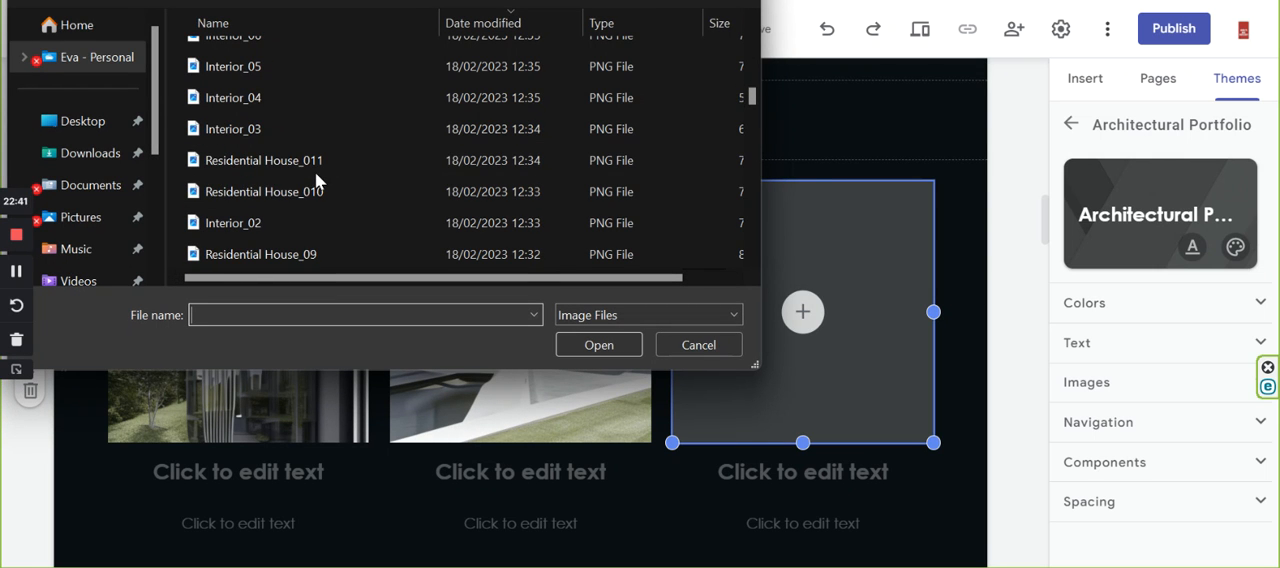
click(289, 189)
click(612, 344)
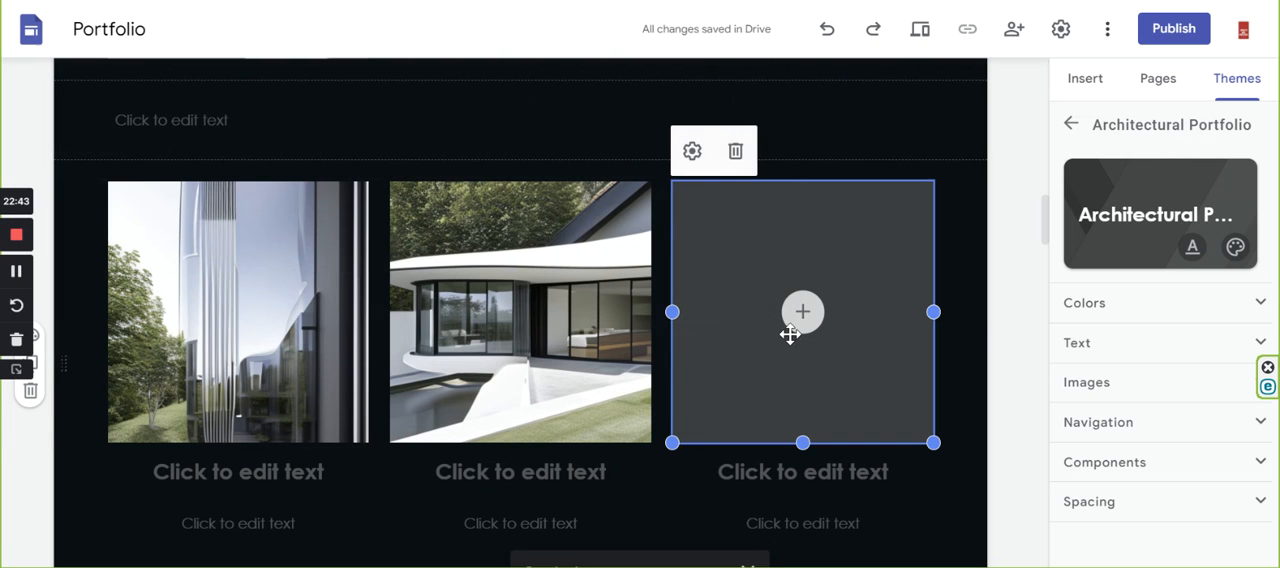
scroll(917, 396, down, 5)
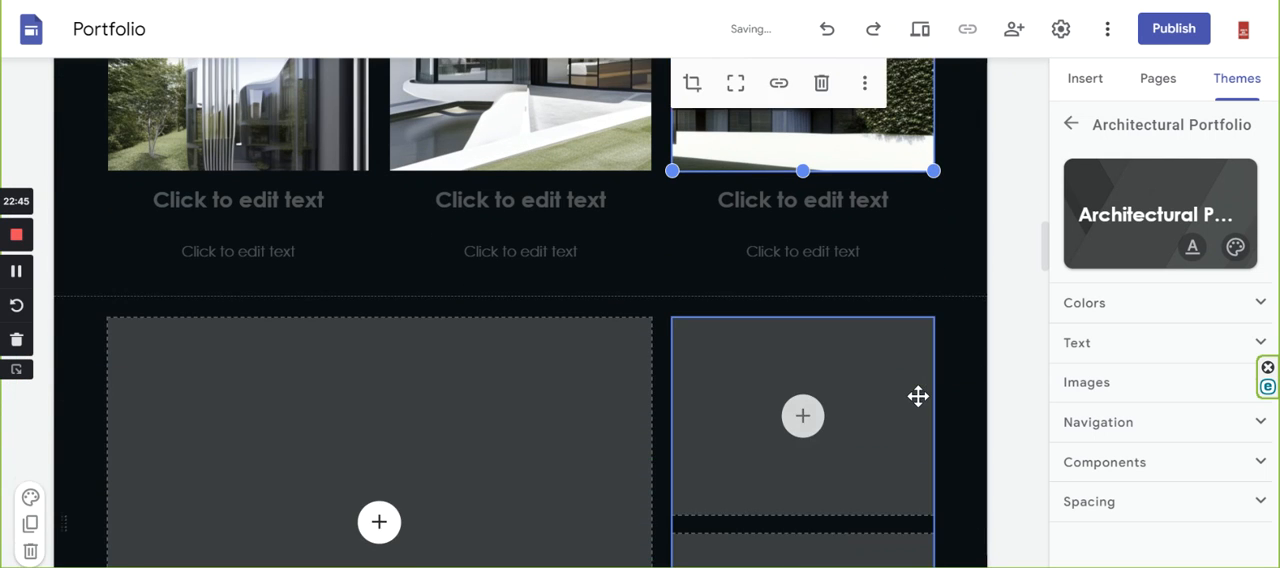
Upload the image Residential House_011 into the large placeholder below the three-column row.
click(380, 341)
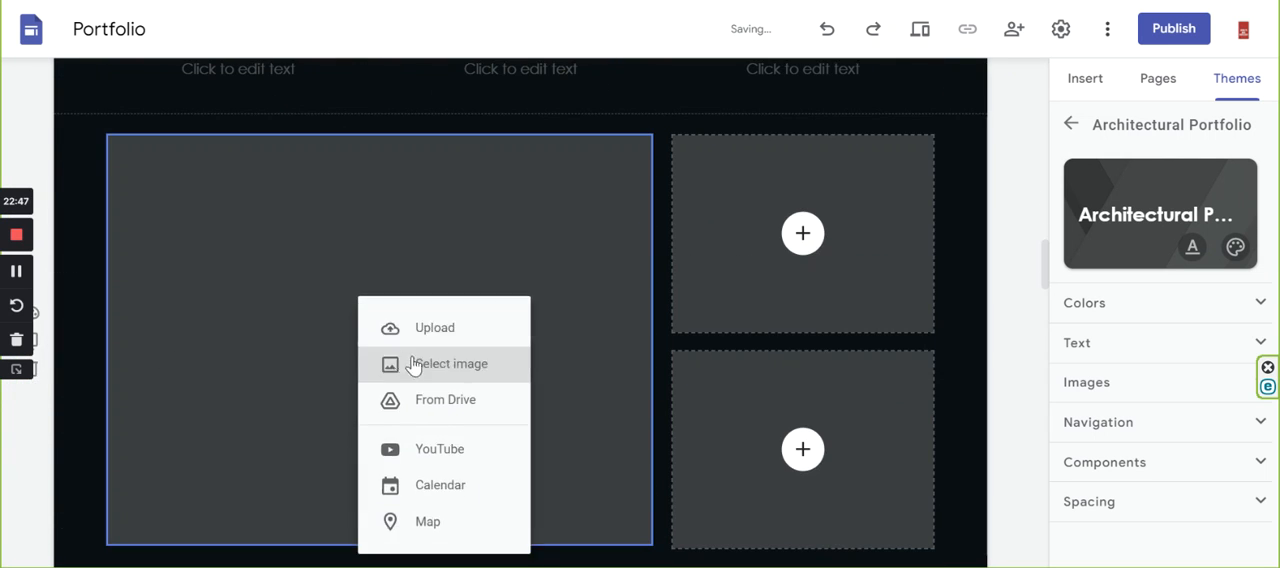
click(440, 334)
scroll(304, 190, down, 10)
scroll(307, 192, down, 3)
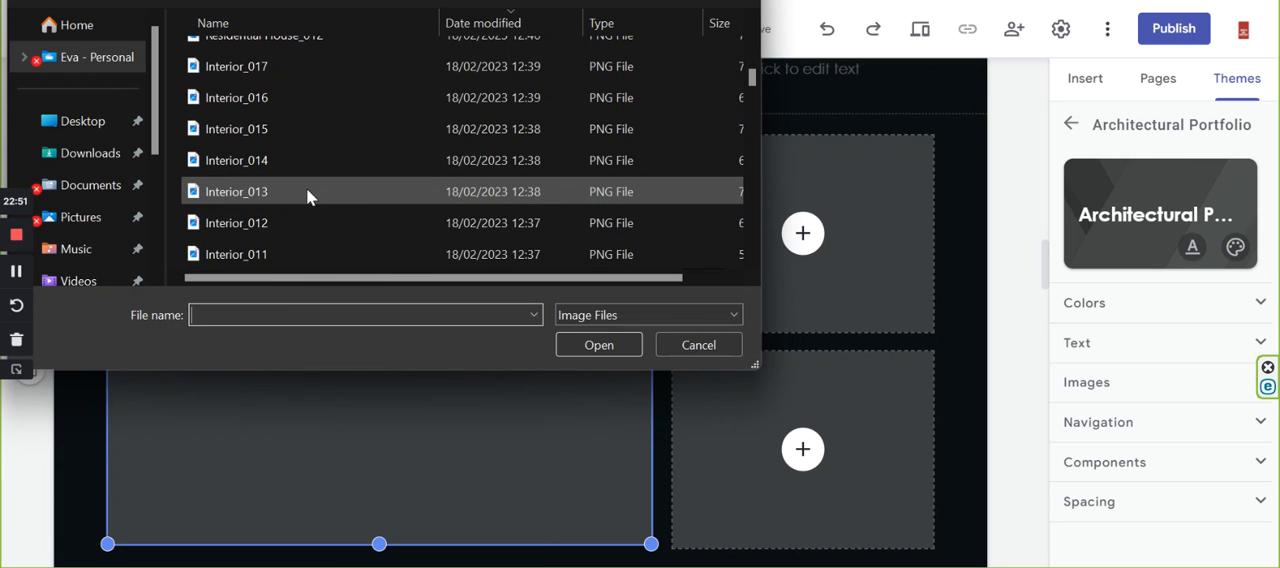
scroll(307, 188, down, 3)
click(296, 163)
click(590, 344)
scroll(629, 317, up, 5)
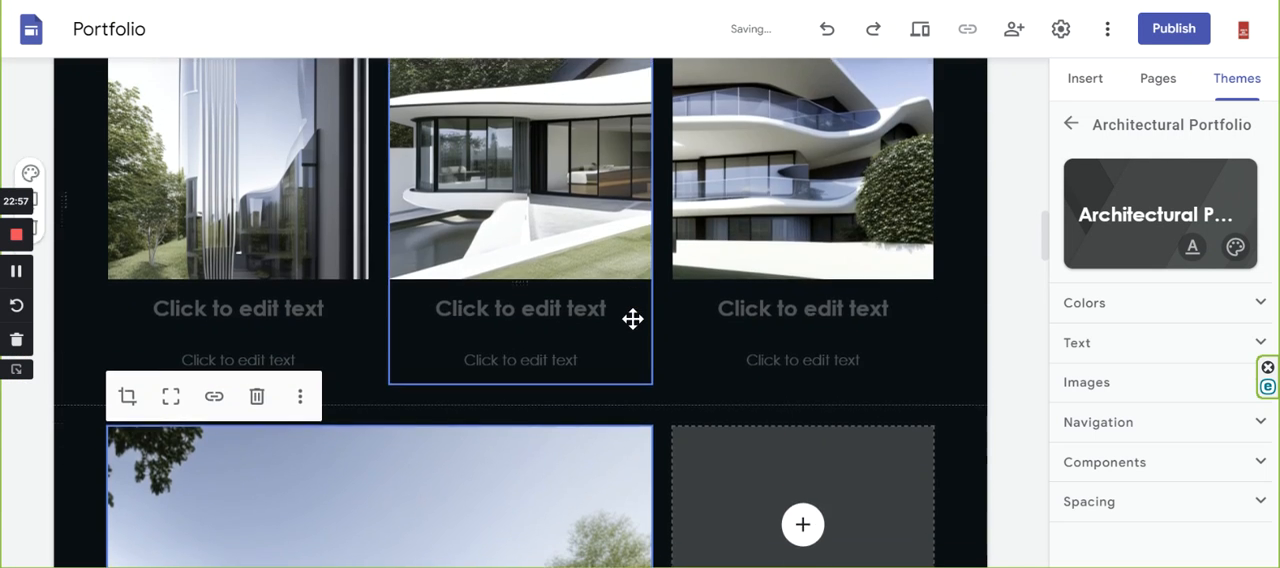
scroll(629, 317, down, 5)
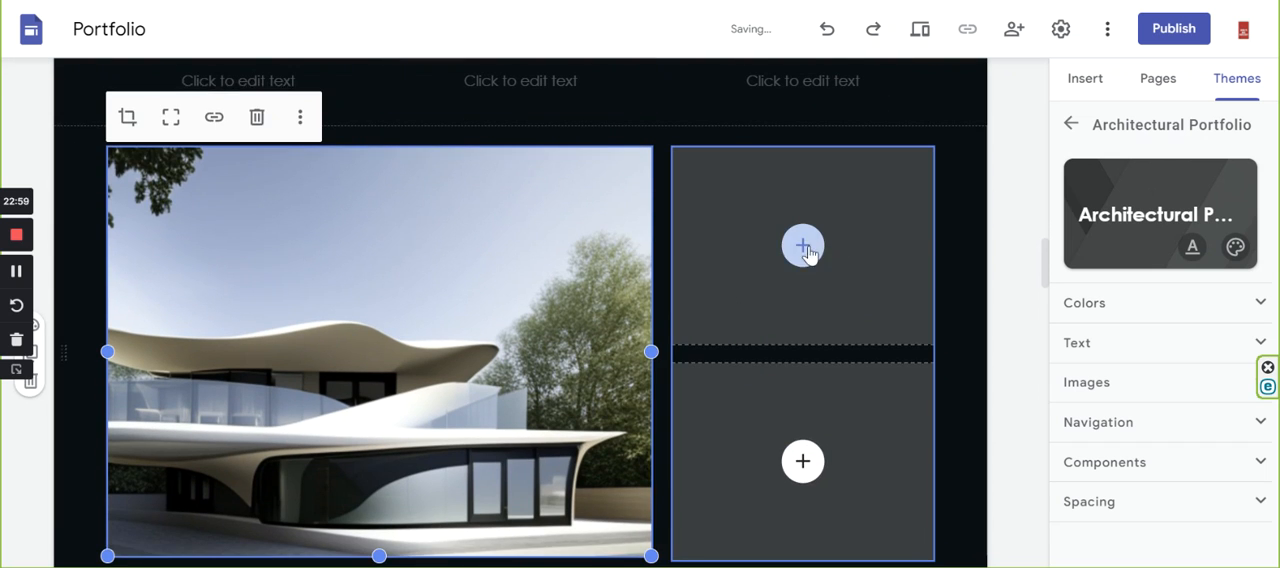
Upload the image Residential House_011 into the upper small placeholder beside the large image.
click(803, 246)
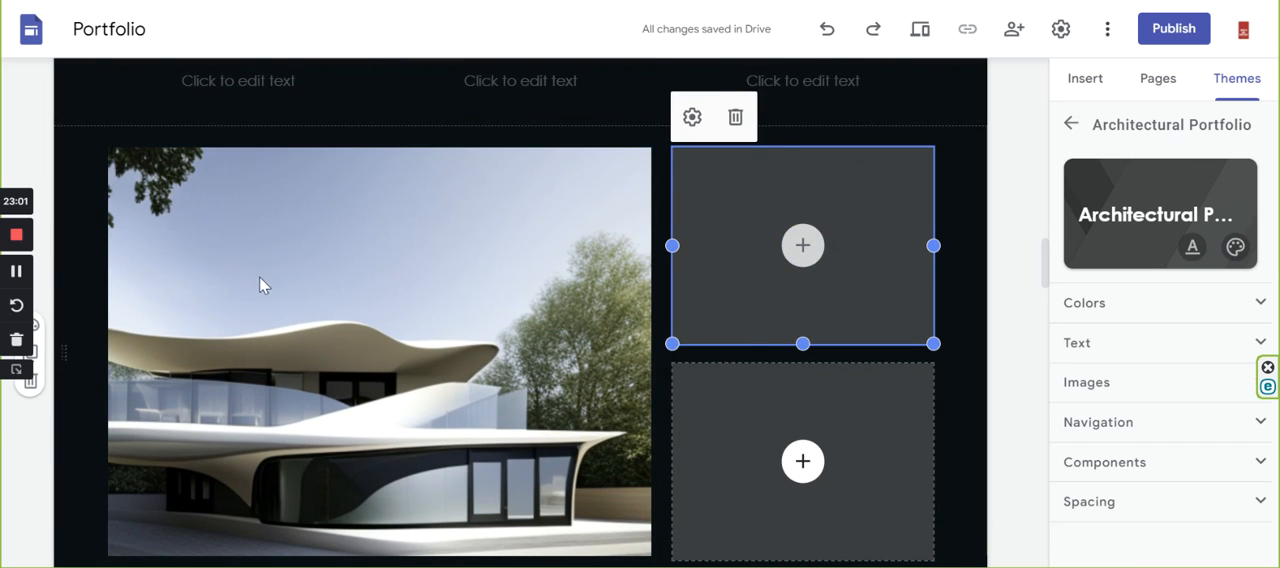
scroll(317, 189, down, 4)
scroll(318, 182, down, 8)
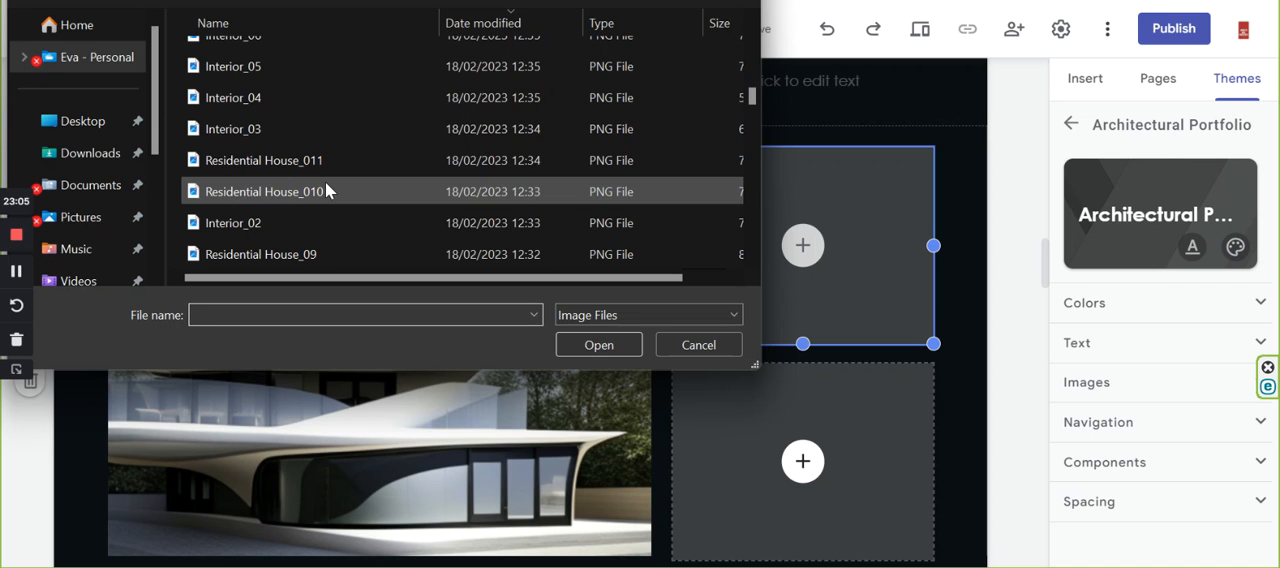
click(249, 160)
click(618, 338)
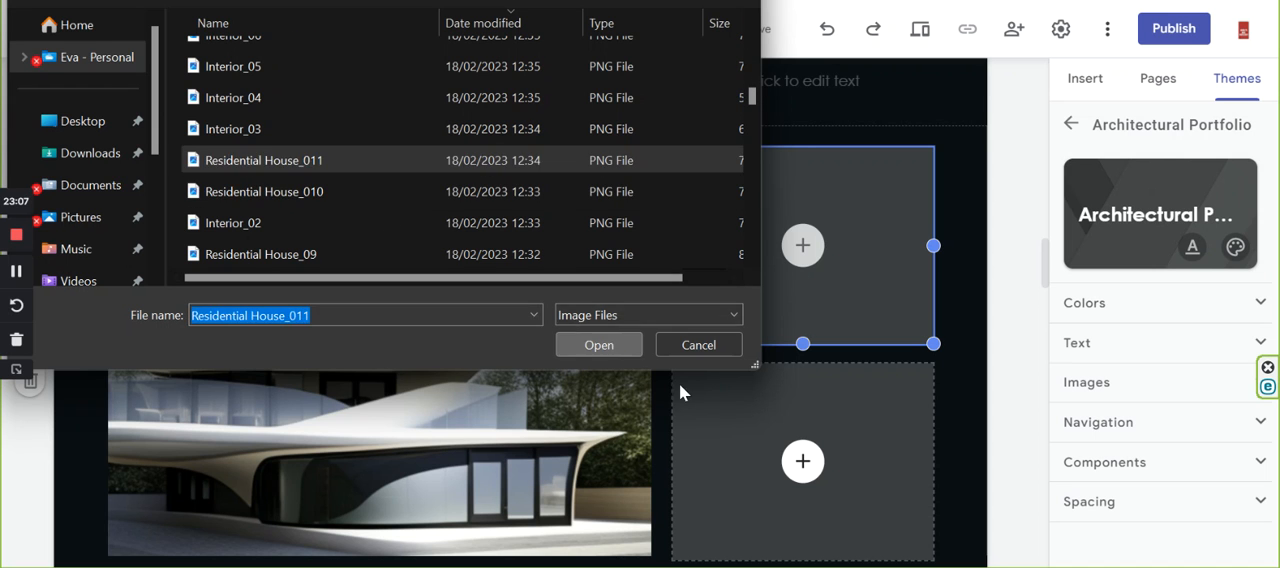
Upload the image Residential House_012 into the lower small placeholder beside the large image.
click(803, 449)
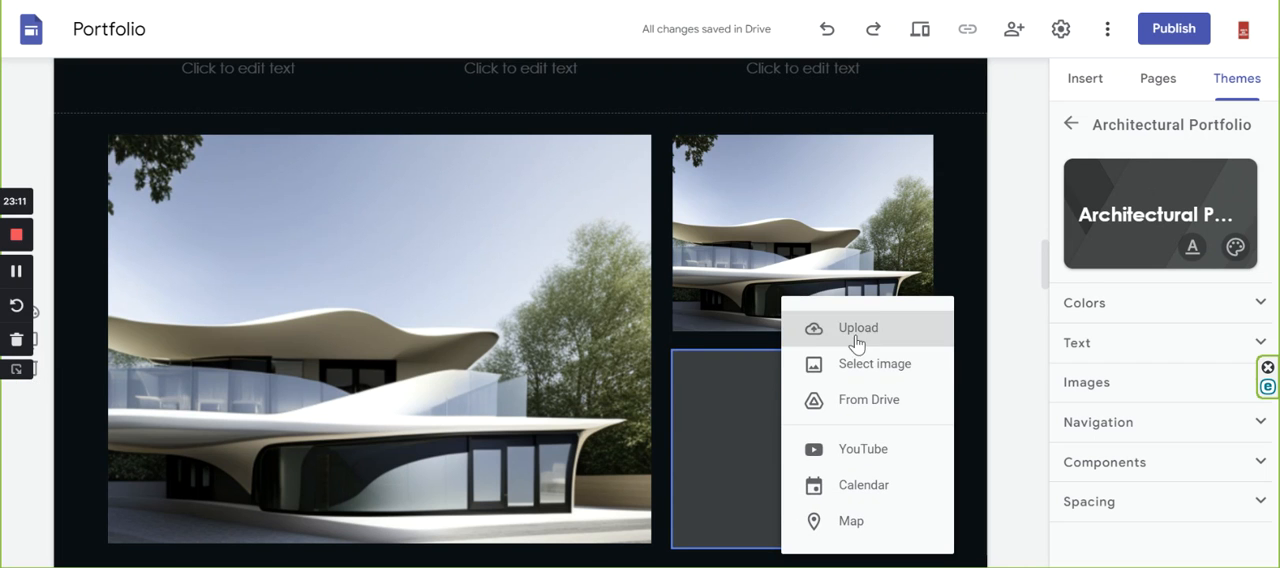
key(Escape)
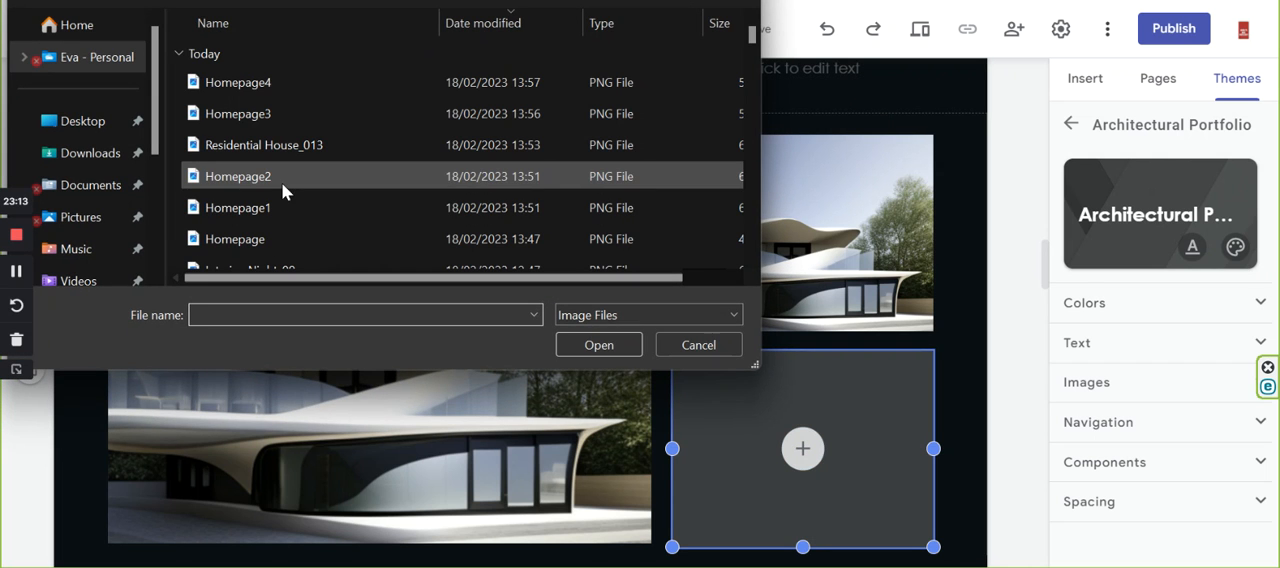
click(291, 149)
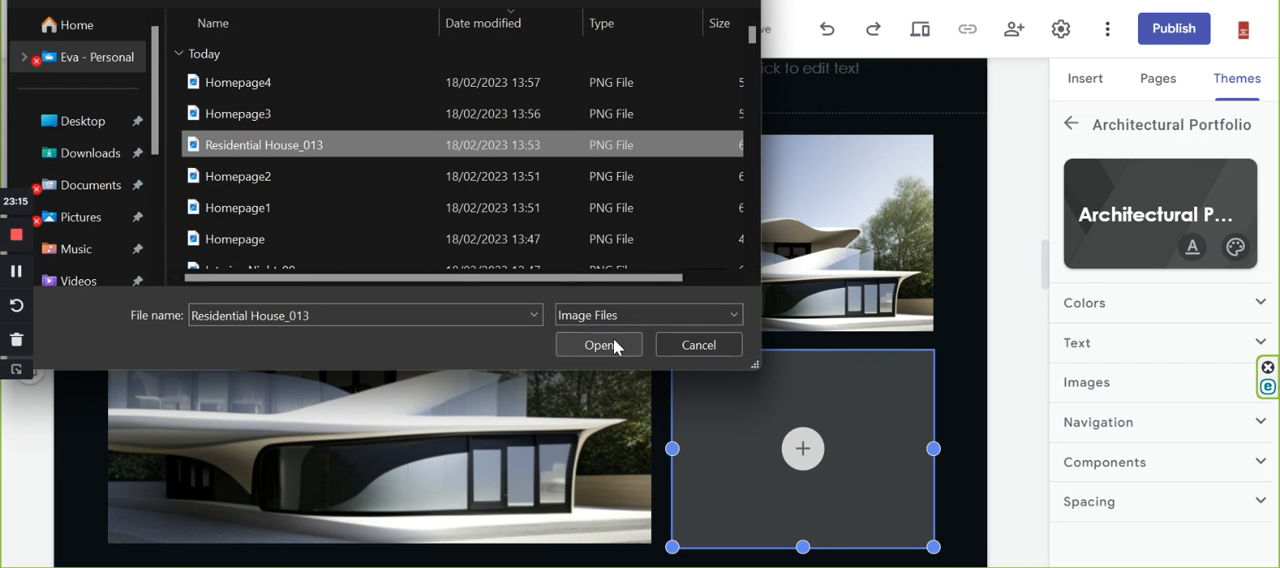
scroll(276, 190, down, 1)
scroll(279, 193, down, 2)
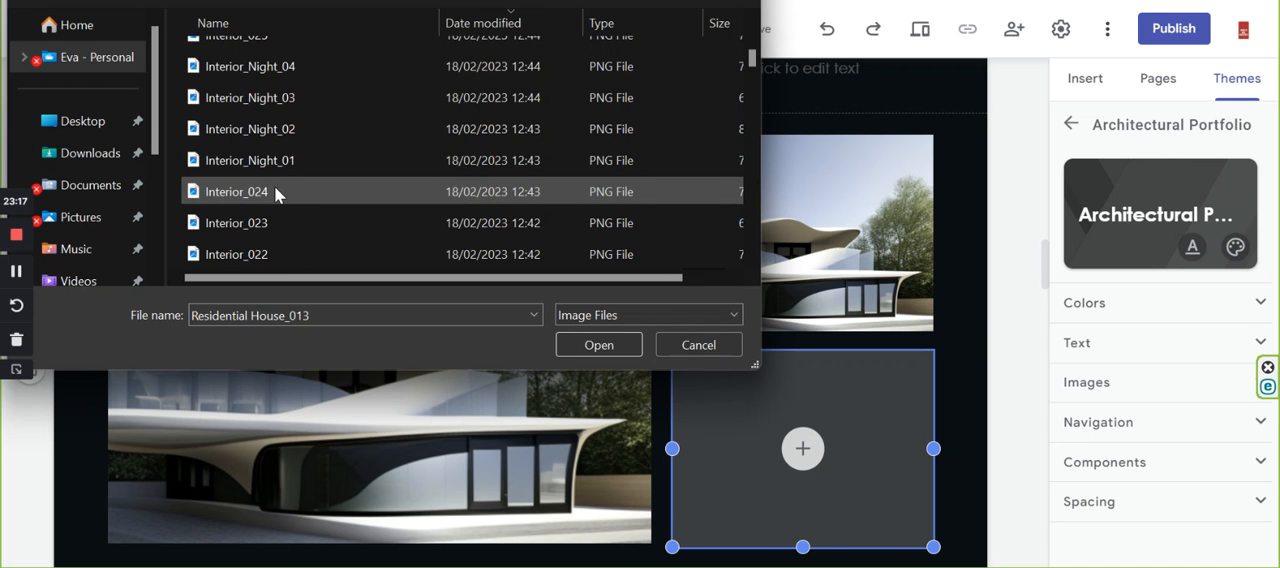
scroll(274, 186, down, 2)
click(288, 220)
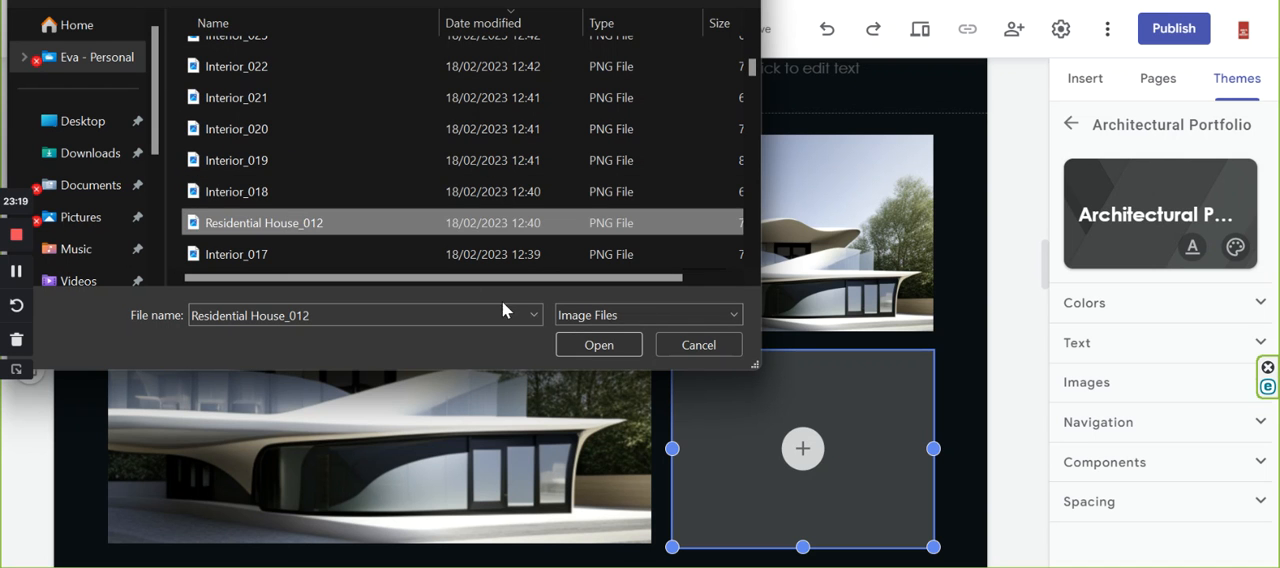
click(598, 345)
Replace the upper small image beside the large house image with an upload of Residential House_013.
click(967, 405)
scroll(967, 402, down, 4)
scroll(551, 337, up, 2)
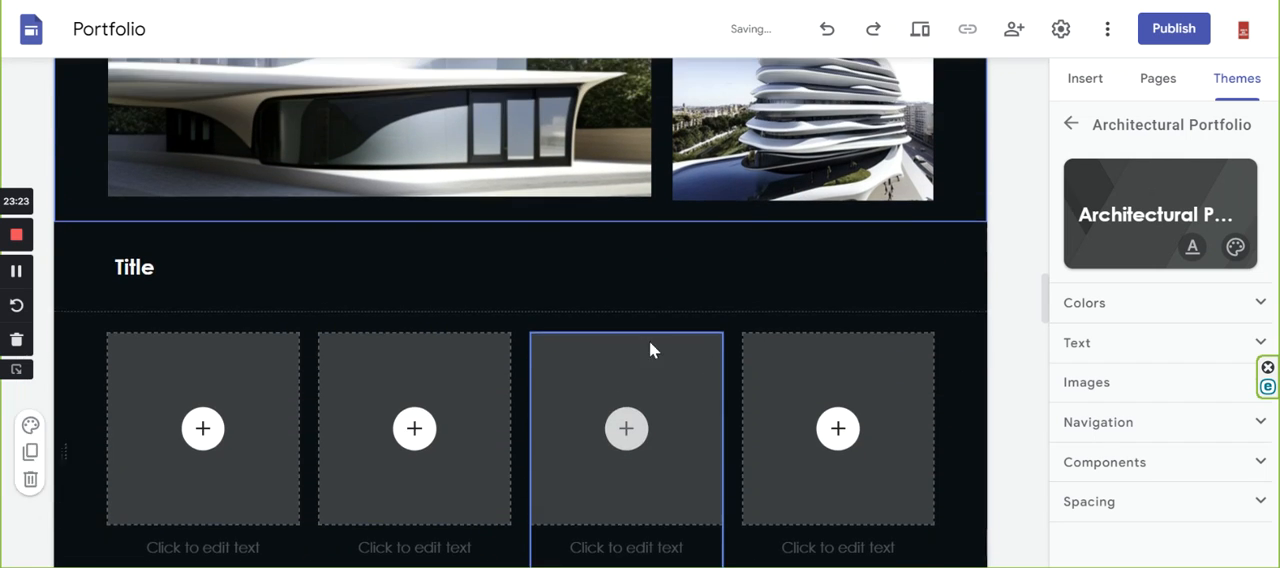
scroll(805, 191, up, 2)
drag(857, 228, 867, 123)
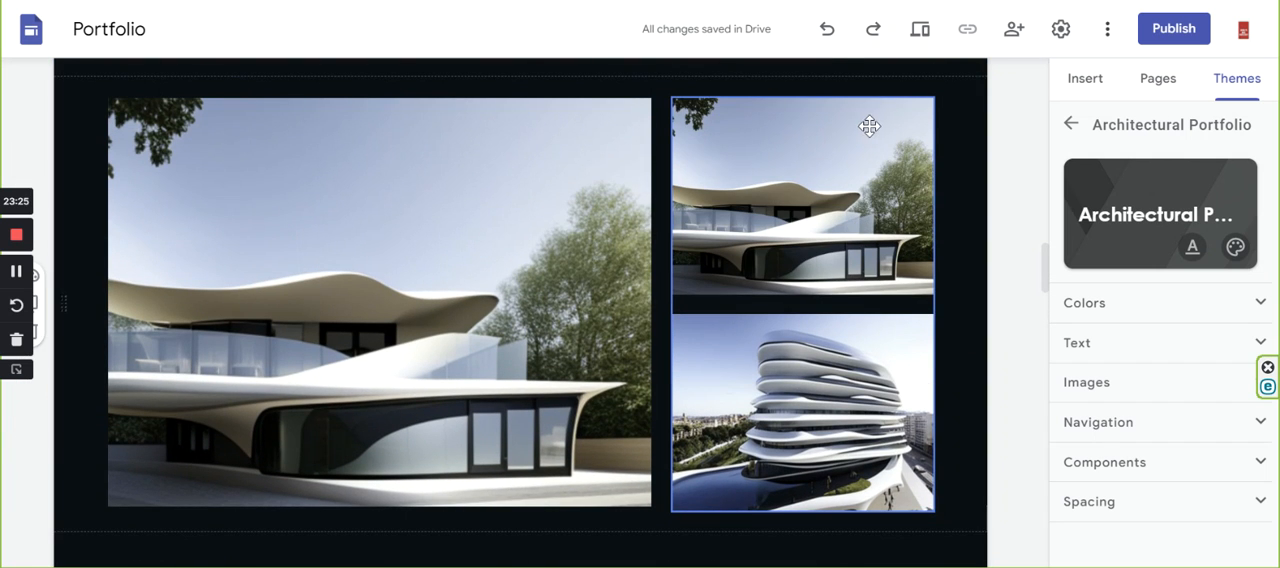
click(870, 125)
drag(803, 104, 881, 134)
click(835, 130)
scroll(854, 169, up, 3)
click(692, 354)
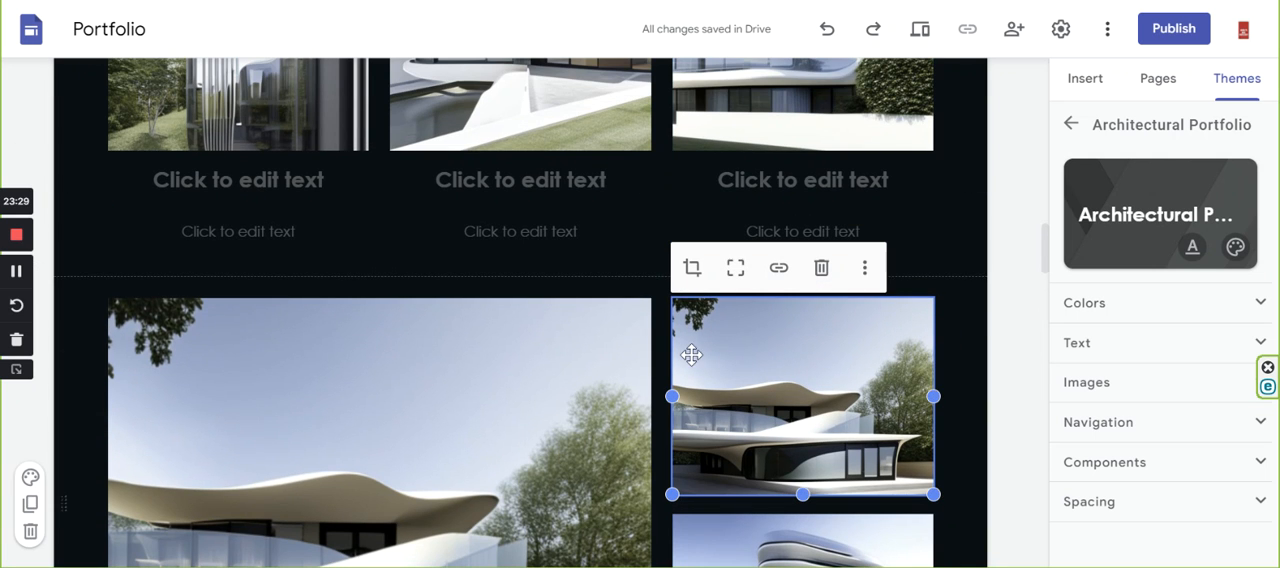
click(865, 270)
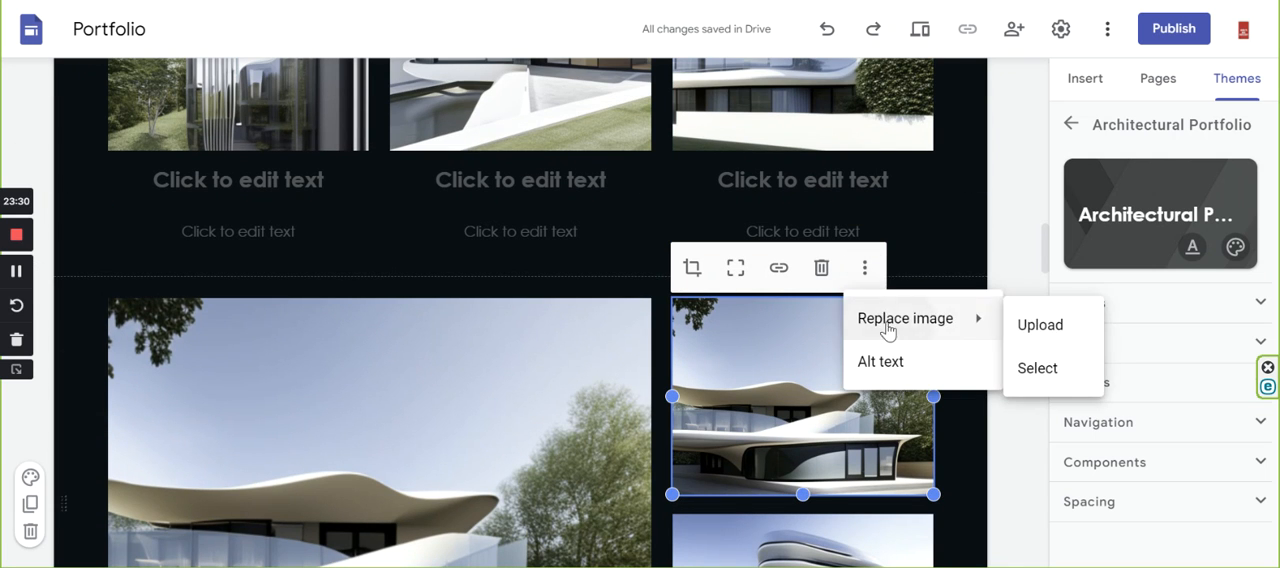
click(1030, 324)
click(254, 150)
click(604, 348)
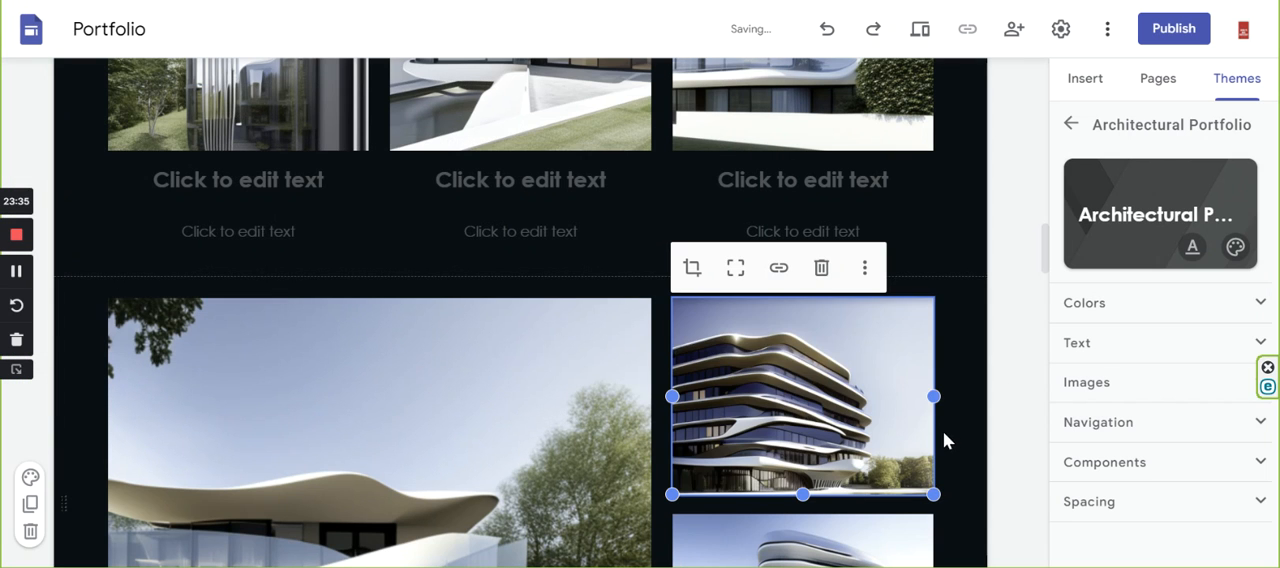
Review the homepage from the header through the filled image sections to the empty four-column Title row.
scroll(830, 366, down, 2)
scroll(846, 350, down, 8)
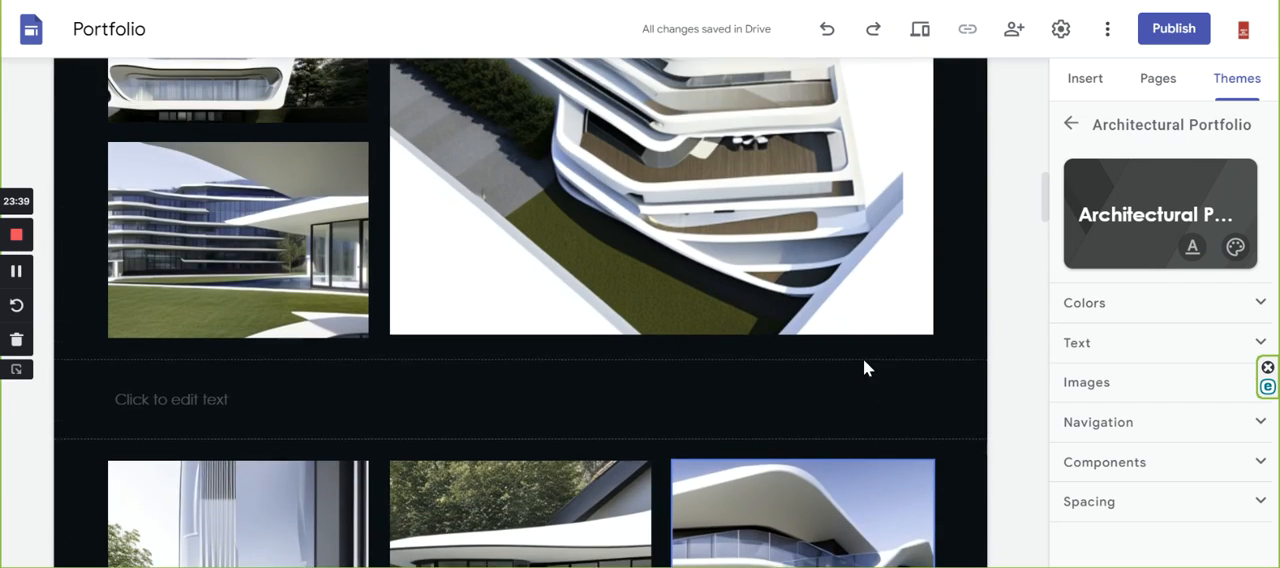
scroll(874, 360, up, 6)
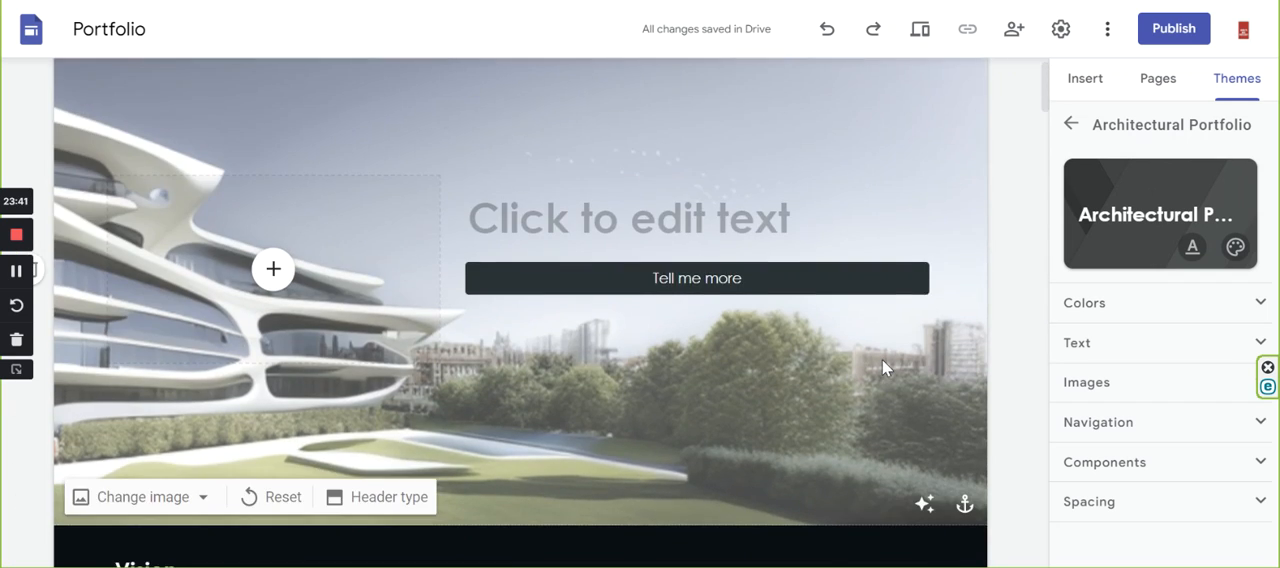
scroll(882, 359, down, 5)
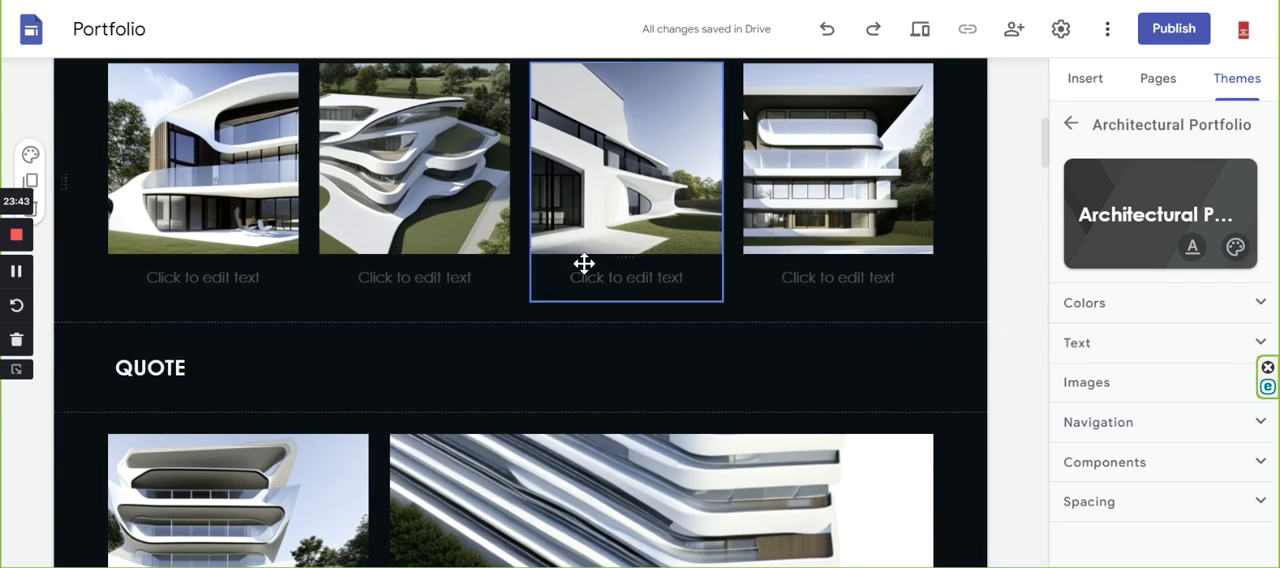
scroll(833, 279, down, 4)
scroll(800, 340, down, 3)
scroll(767, 292, down, 4)
scroll(740, 380, down, 5)
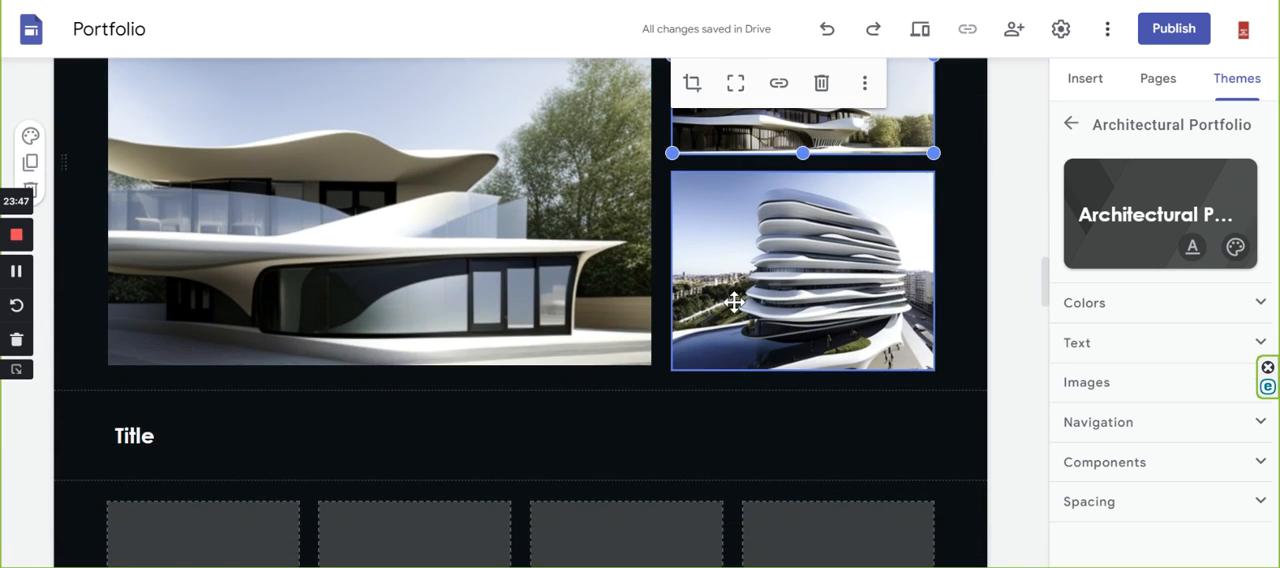
scroll(530, 372, down, 4)
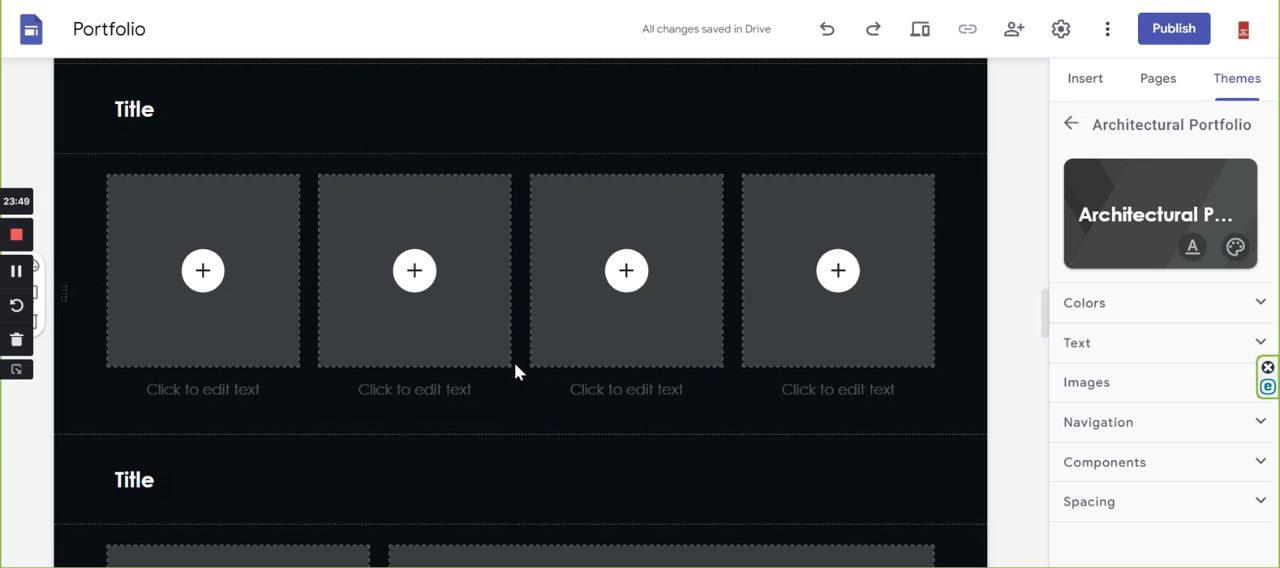
scroll(660, 290, up, 15)
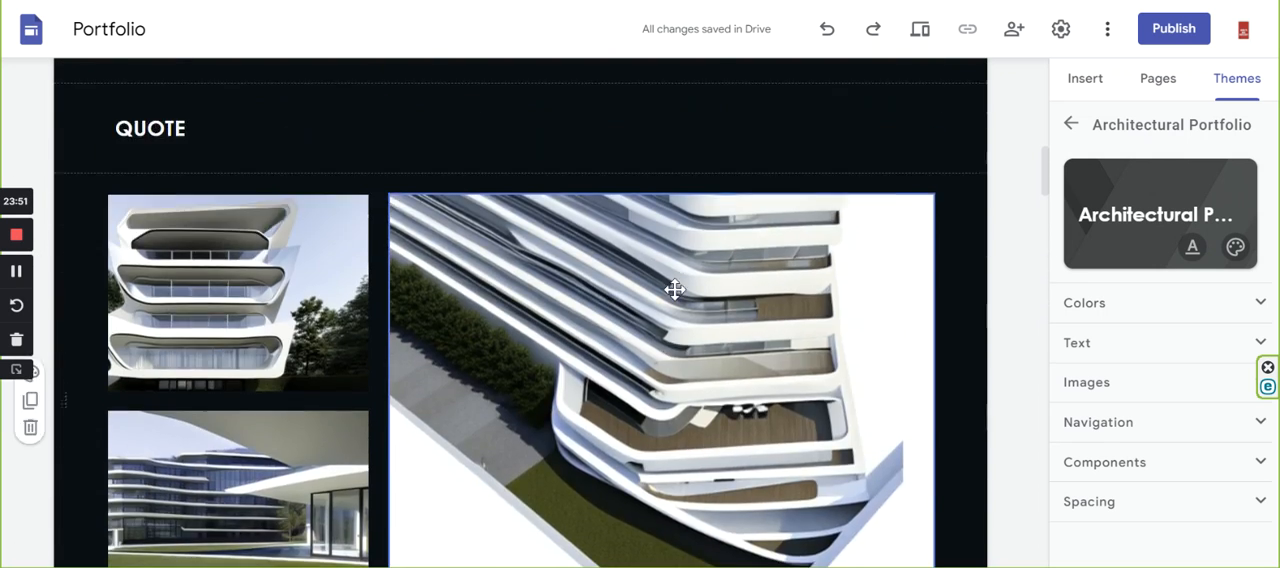
scroll(715, 310, up, 1)
scroll(709, 331, down, 12)
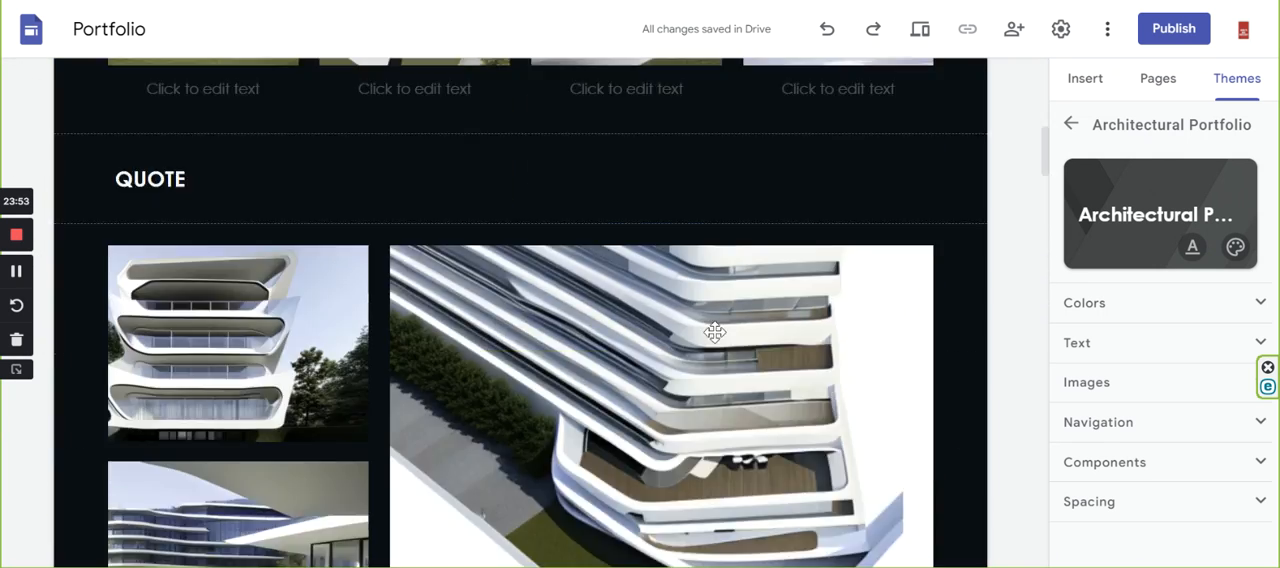
scroll(725, 332, down, 5)
scroll(733, 332, up, 10)
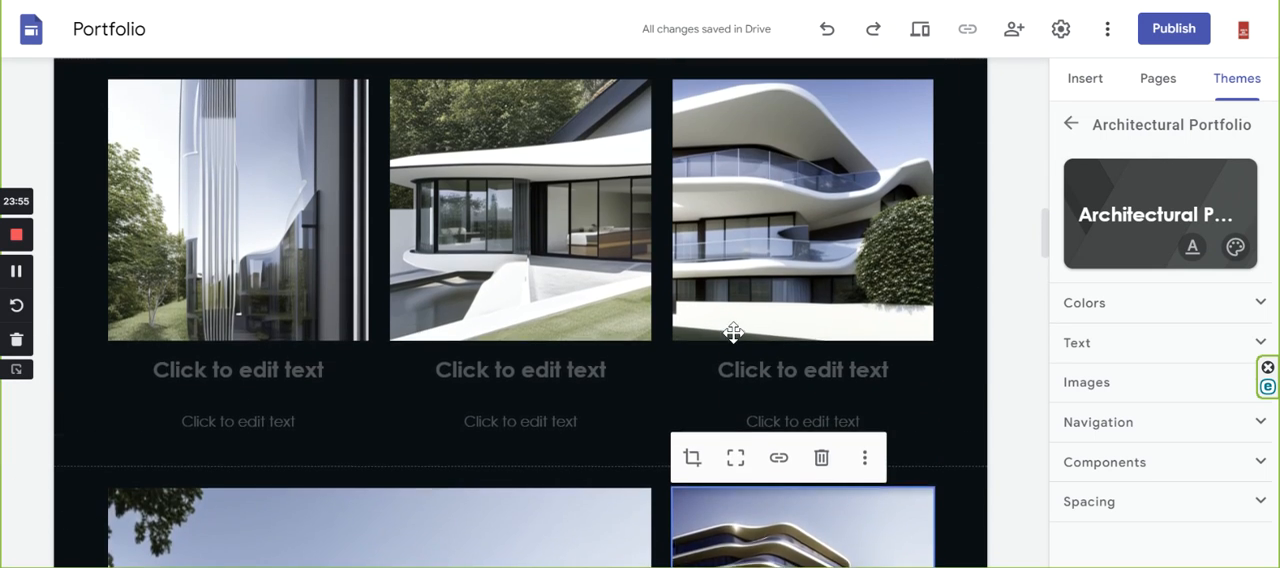
scroll(737, 323, up, 2)
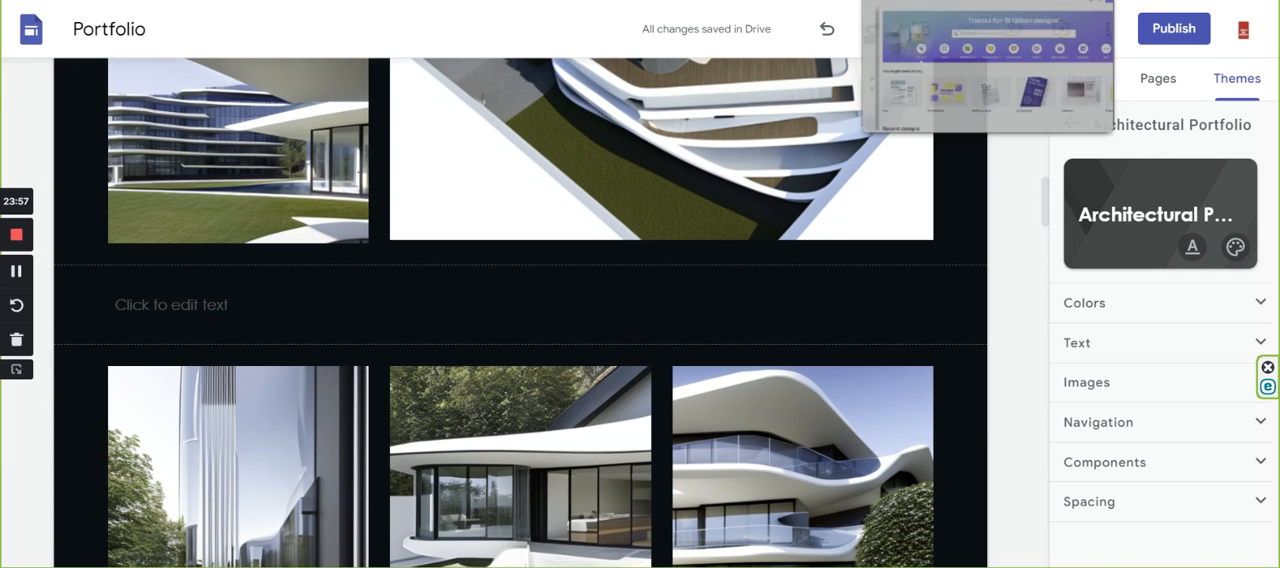
Switch to Canva and create a new blank Doc, dismissing the offer to open it in the desktop app.
click(960, 2)
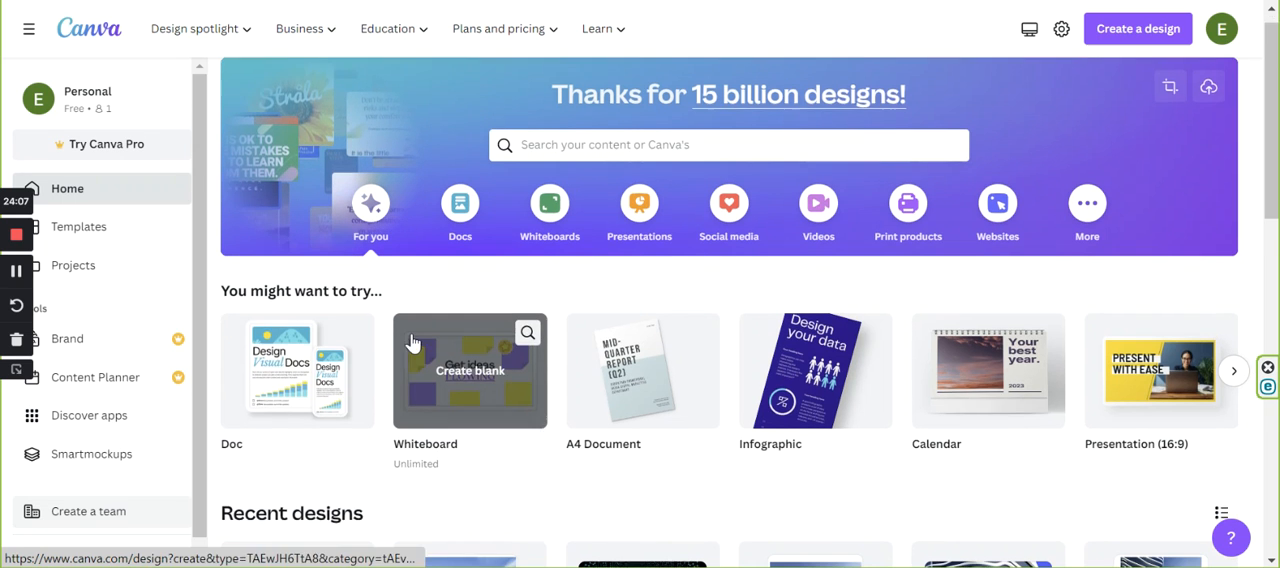
scroll(420, 410, down, 1)
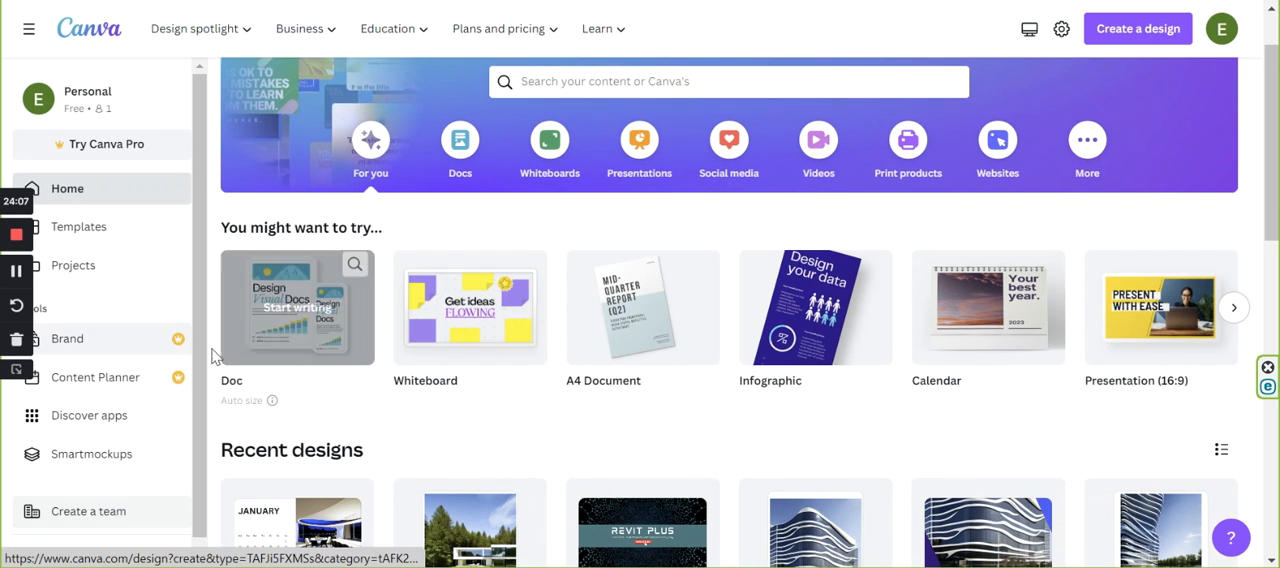
click(293, 317)
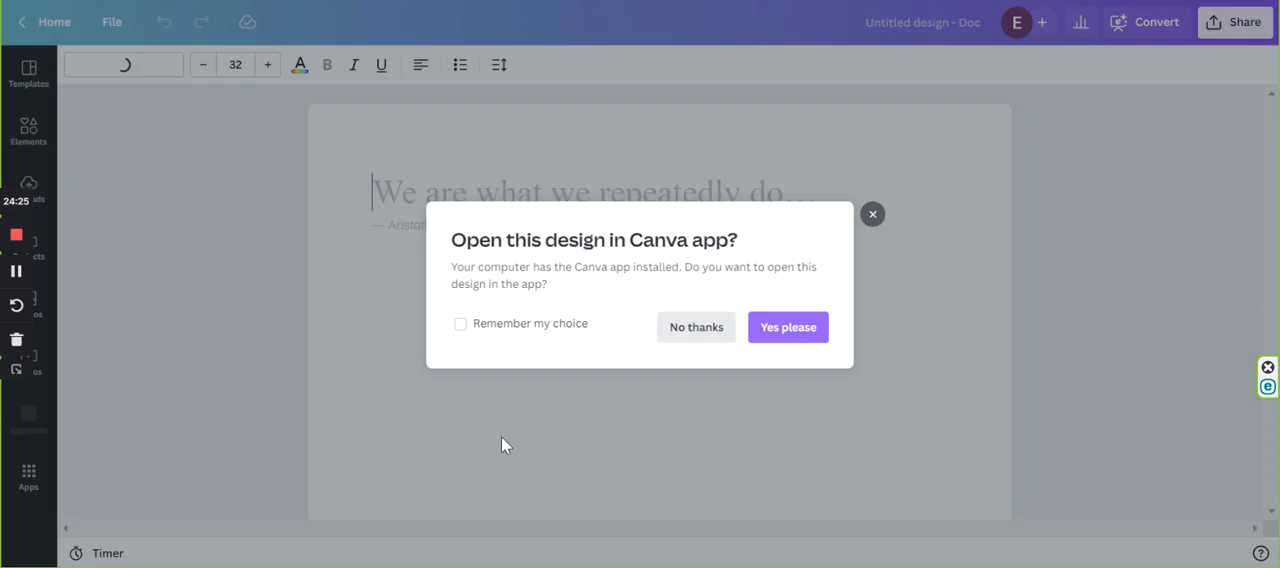
click(501, 436)
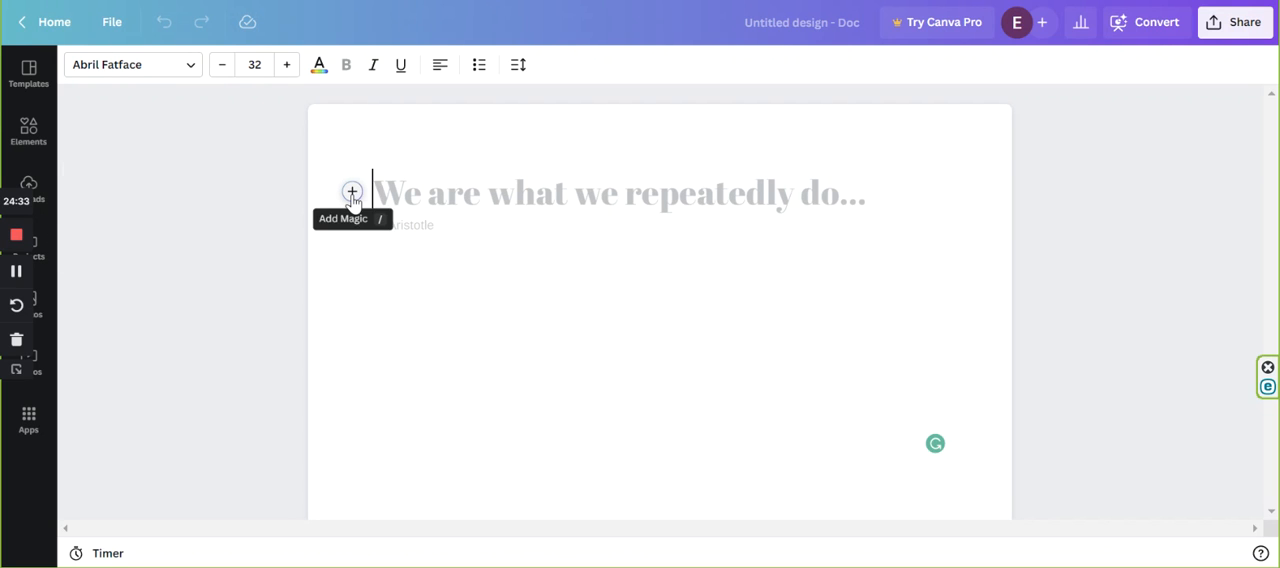
Add the Text to Image app to the Doc and make its image description field active.
click(27, 426)
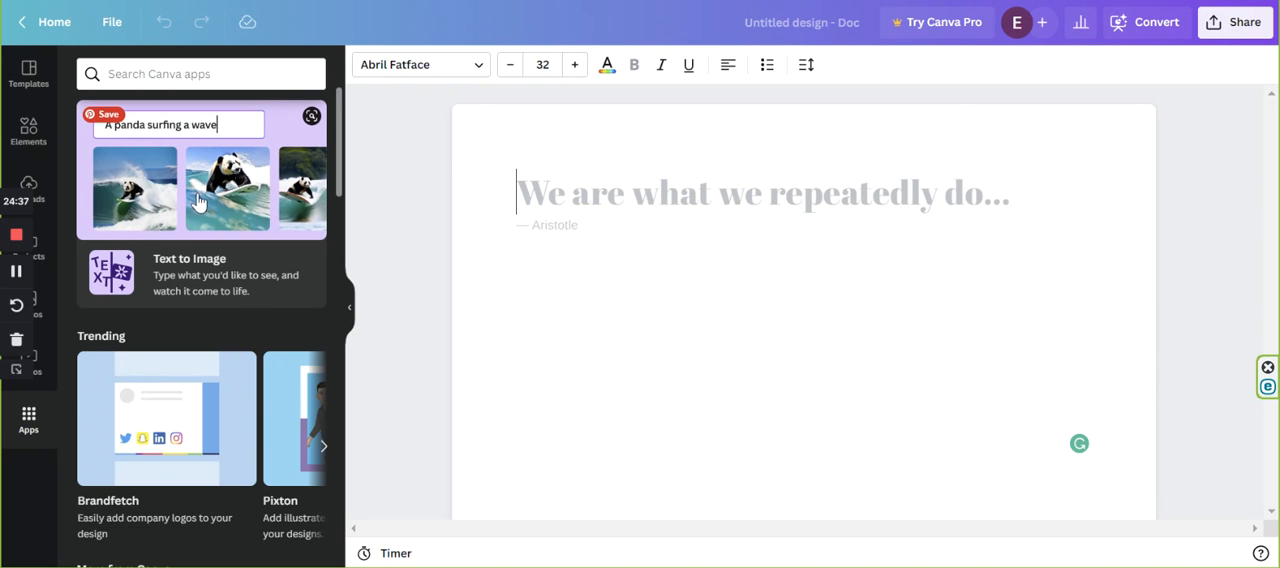
click(199, 197)
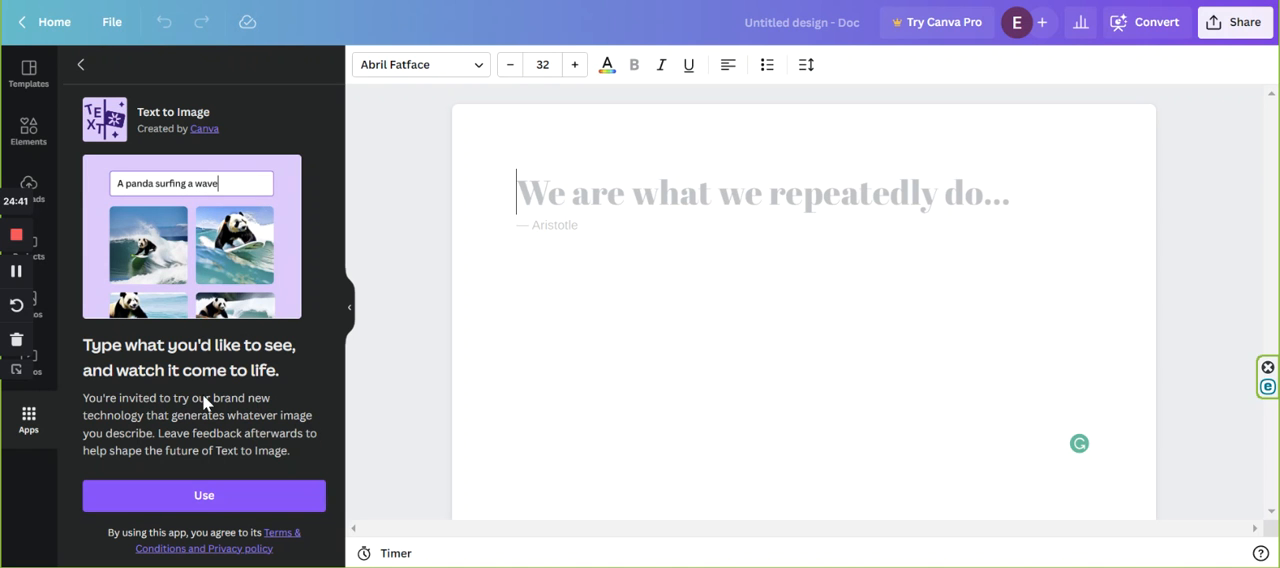
click(201, 485)
click(155, 163)
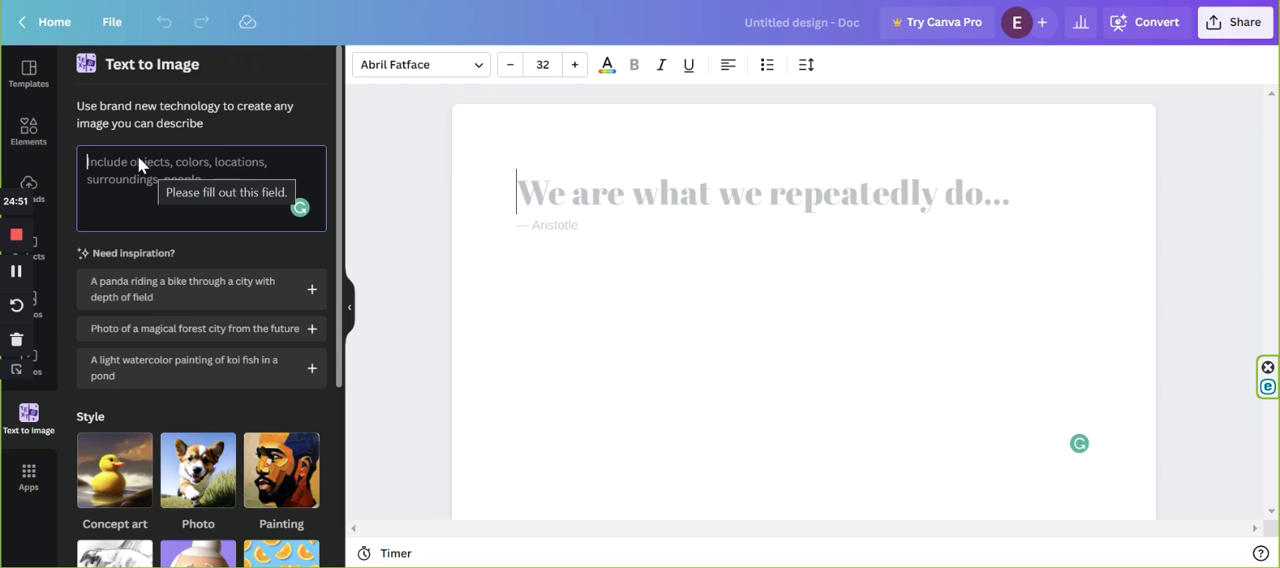
text(Za)
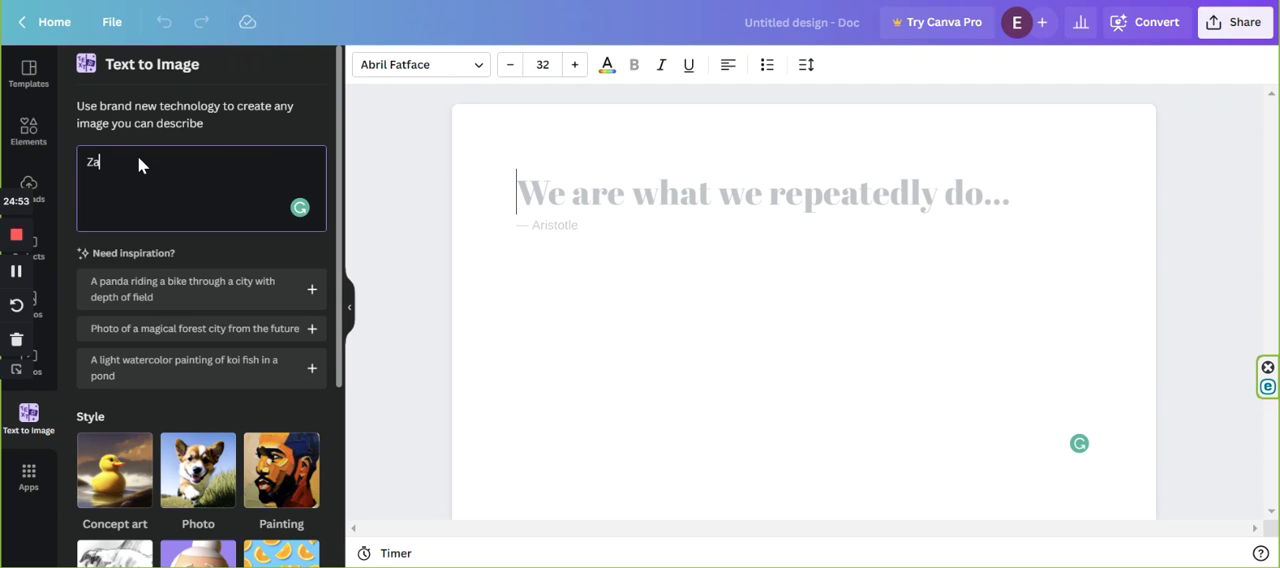
key(BackSpace)
key(BackSpace)
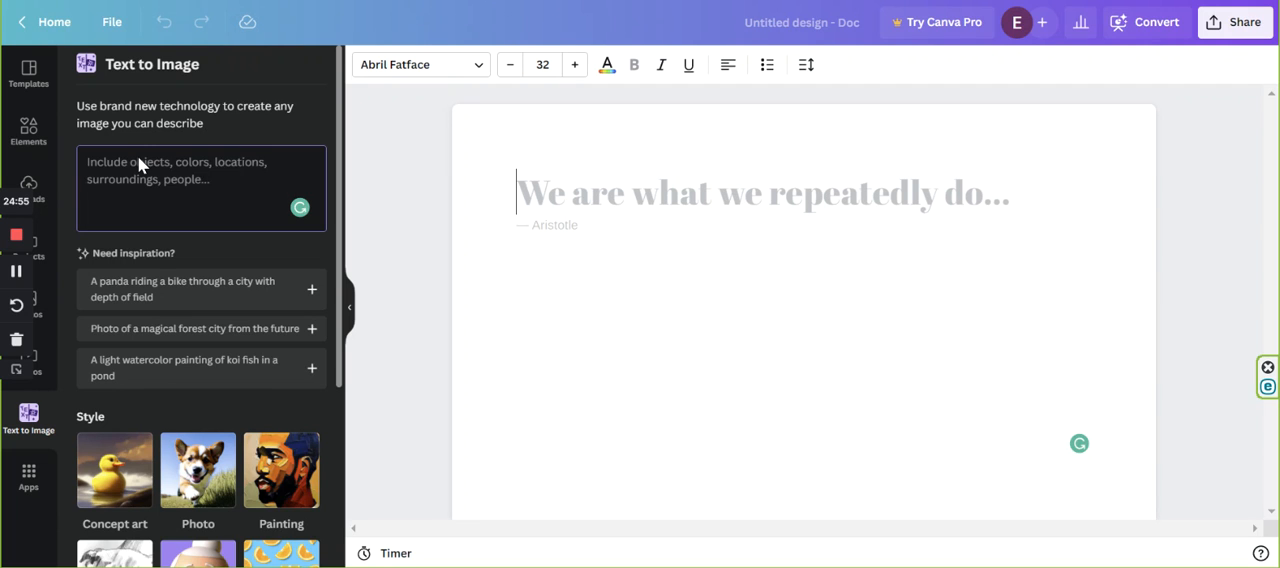
Describe the image as "Futuristic residential building, green roof, luxury exterior, daylight, glass facade", accepting the spelling correction for daylight.
text(F)
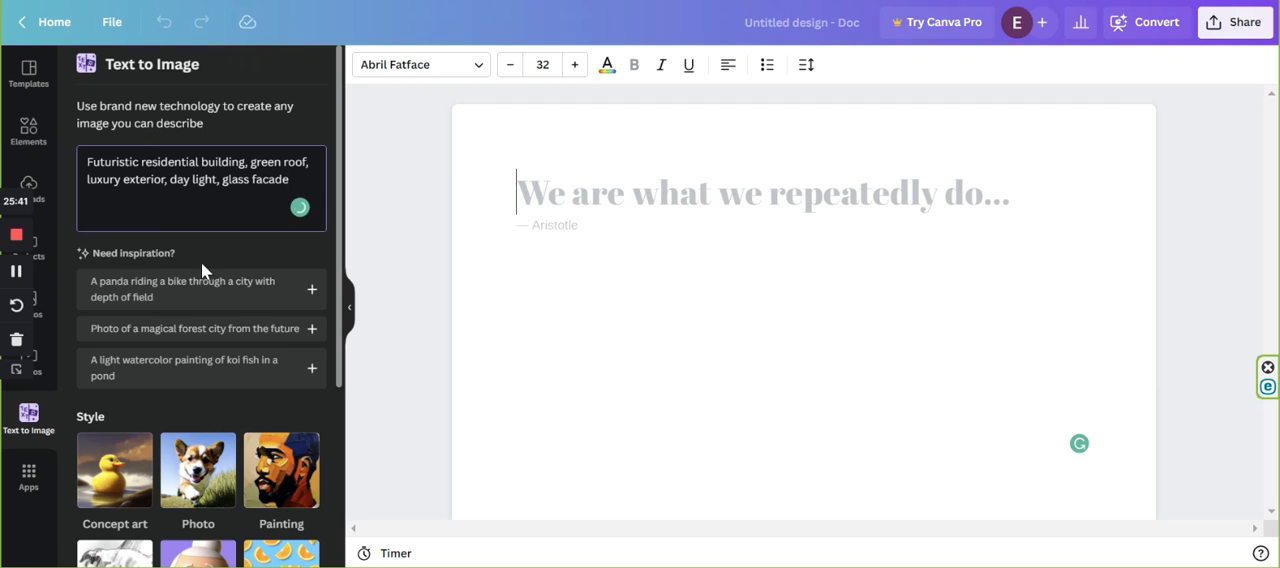
mouse_move(192, 192)
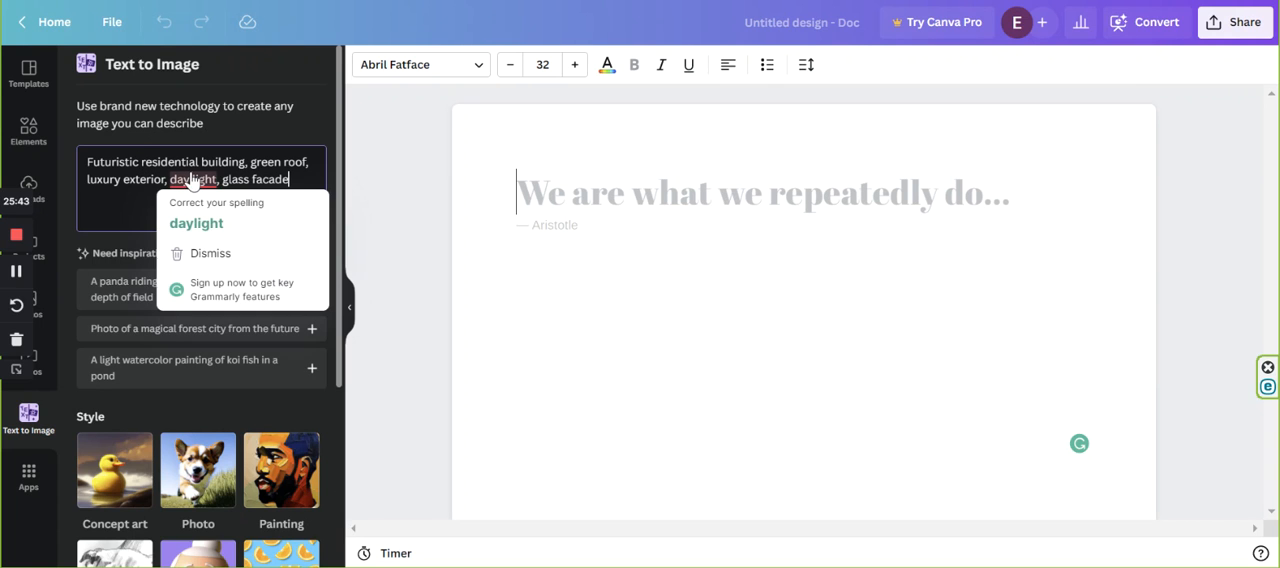
click(192, 222)
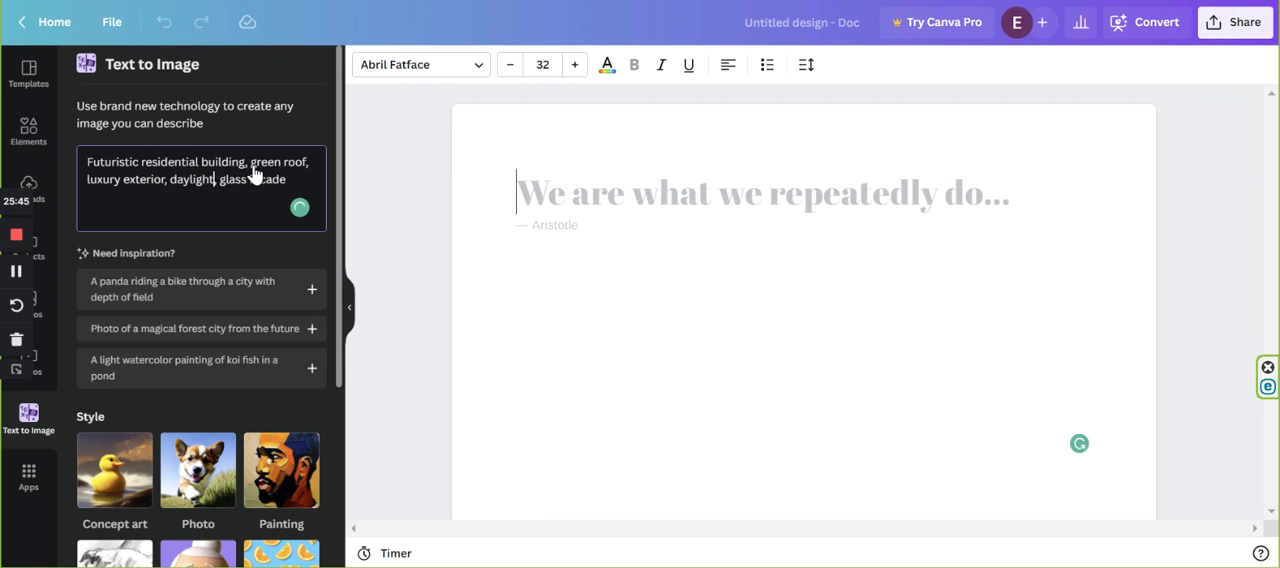
Add "Photorealistic," to the beginning of the image description.
scroll(201, 392, down, 3)
scroll(201, 392, down, 1)
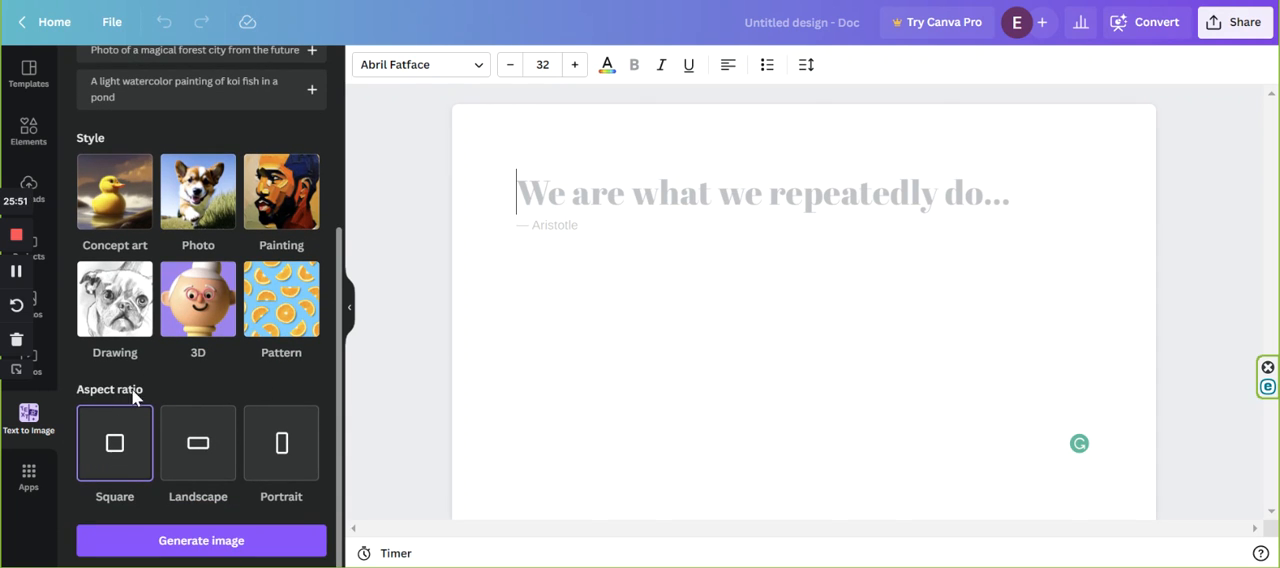
scroll(206, 246, up, 4)
click(84, 161)
text(F)
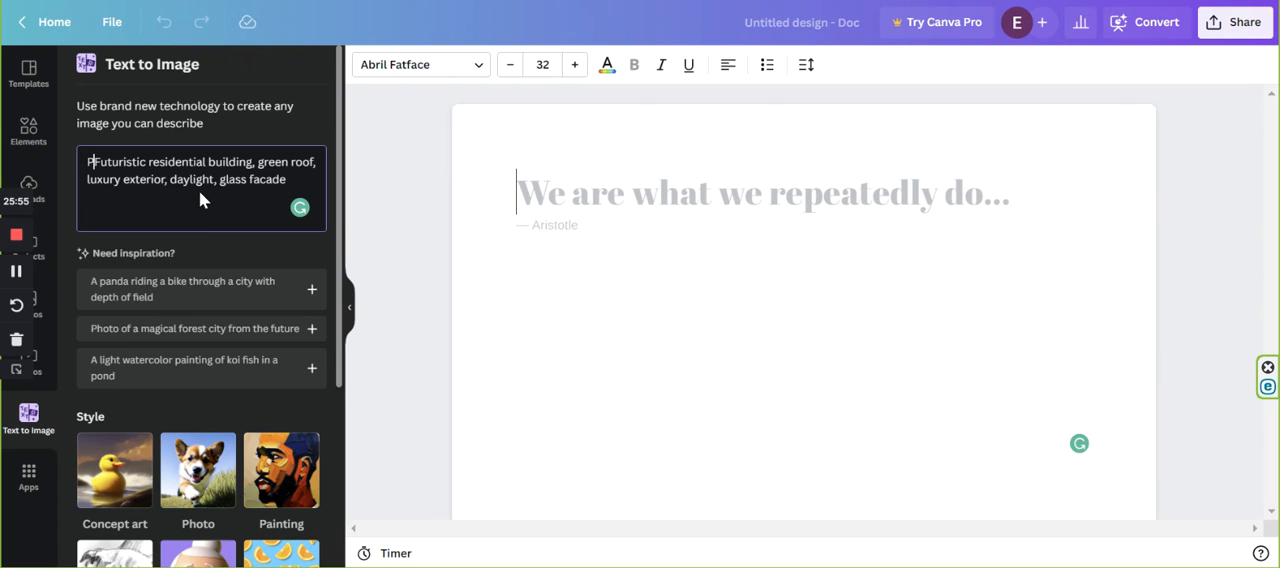
text(hotorealistic Futuristic residential)
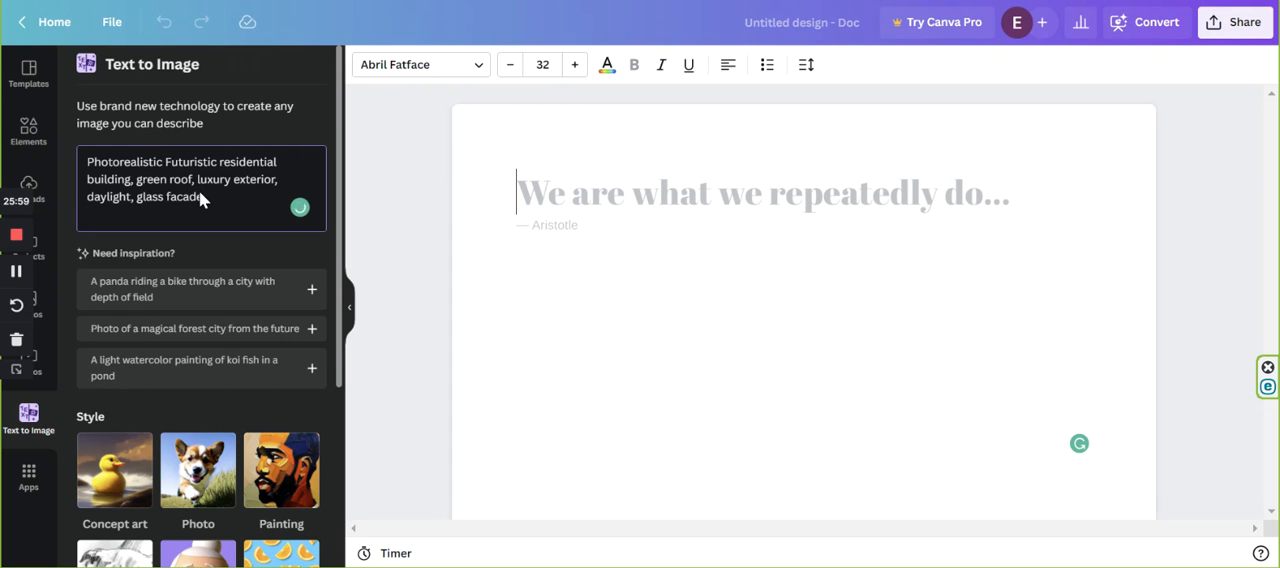
scroll(177, 214, down, 1)
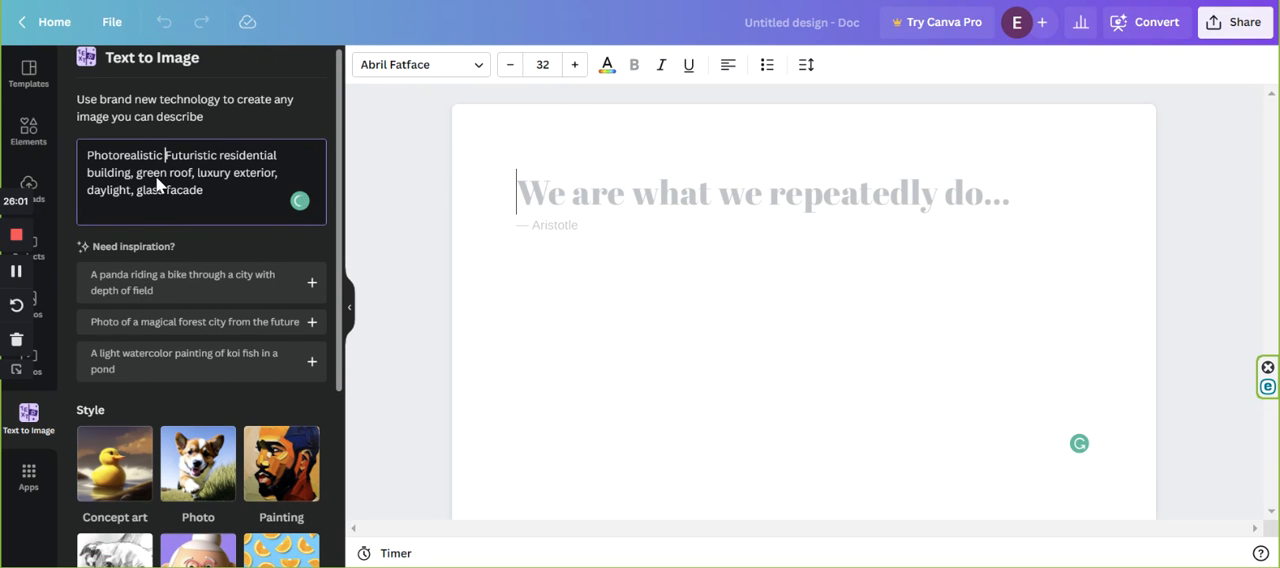
key(BackSpace)
text(,)
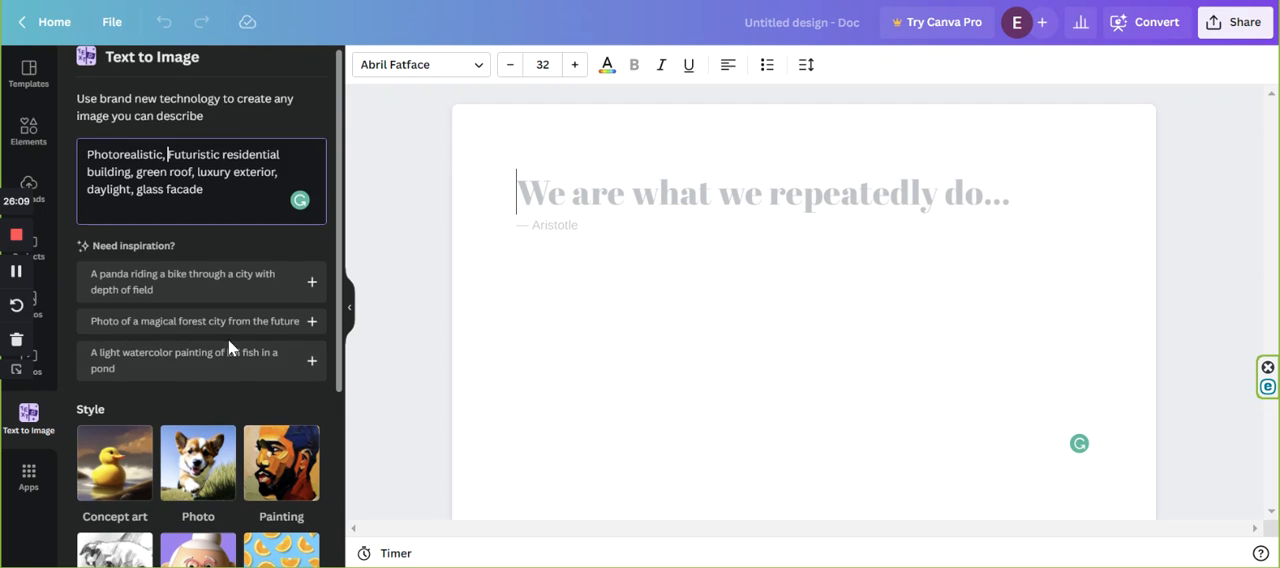
Review the available style and aspect ratio options together with the finished image description.
scroll(228, 342, down, 2)
scroll(238, 340, down, 1)
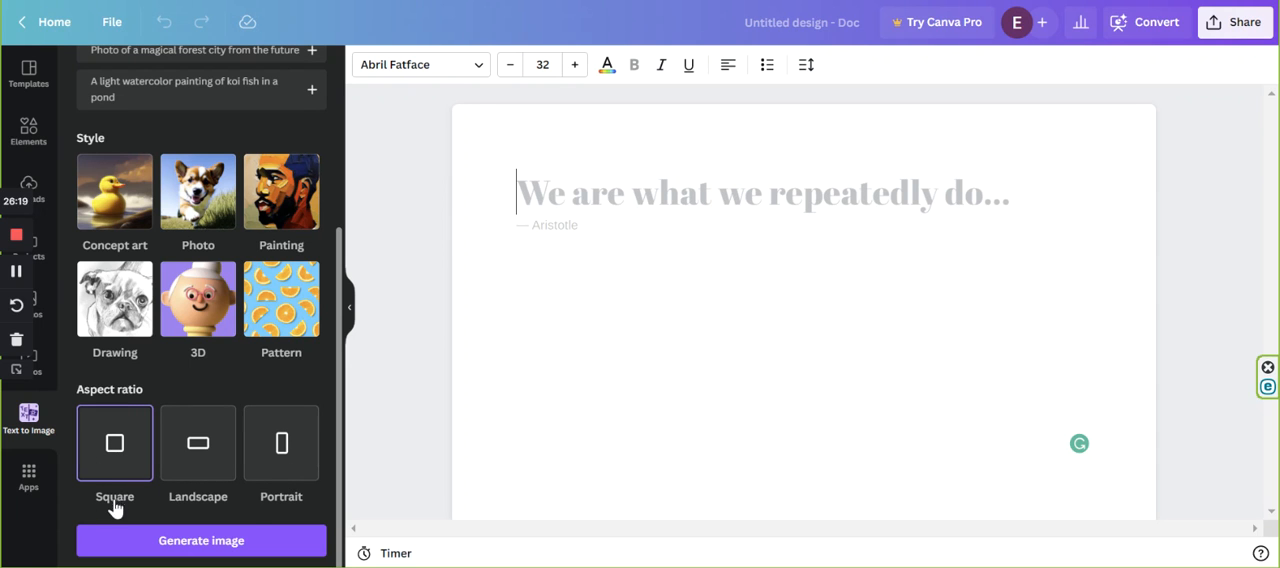
scroll(197, 365, up, 2)
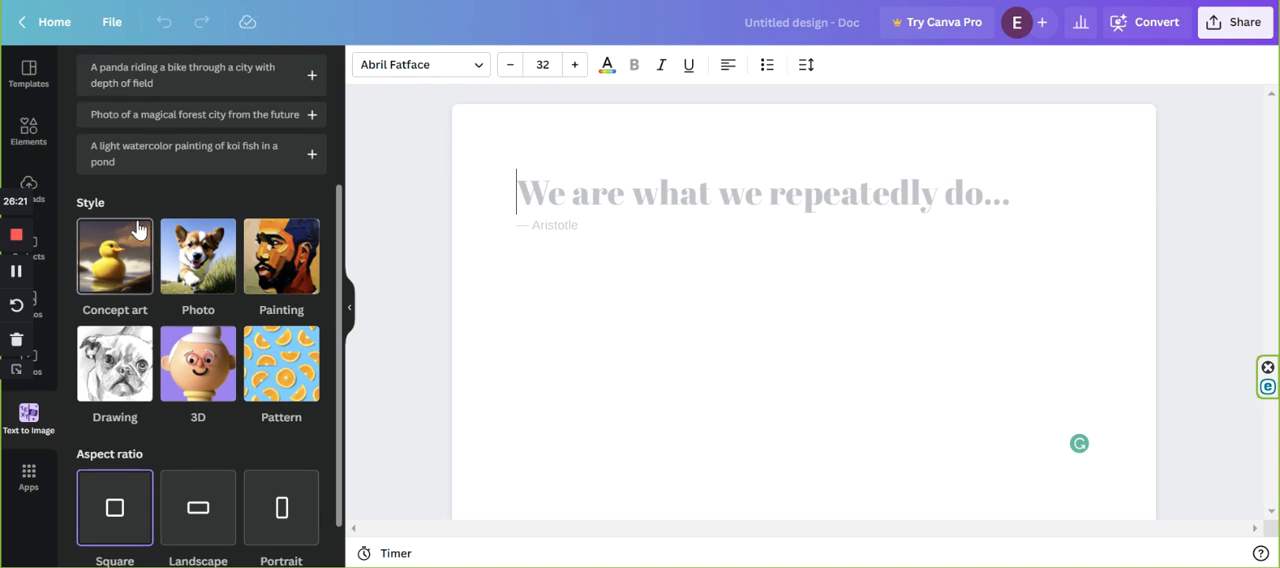
click(172, 282)
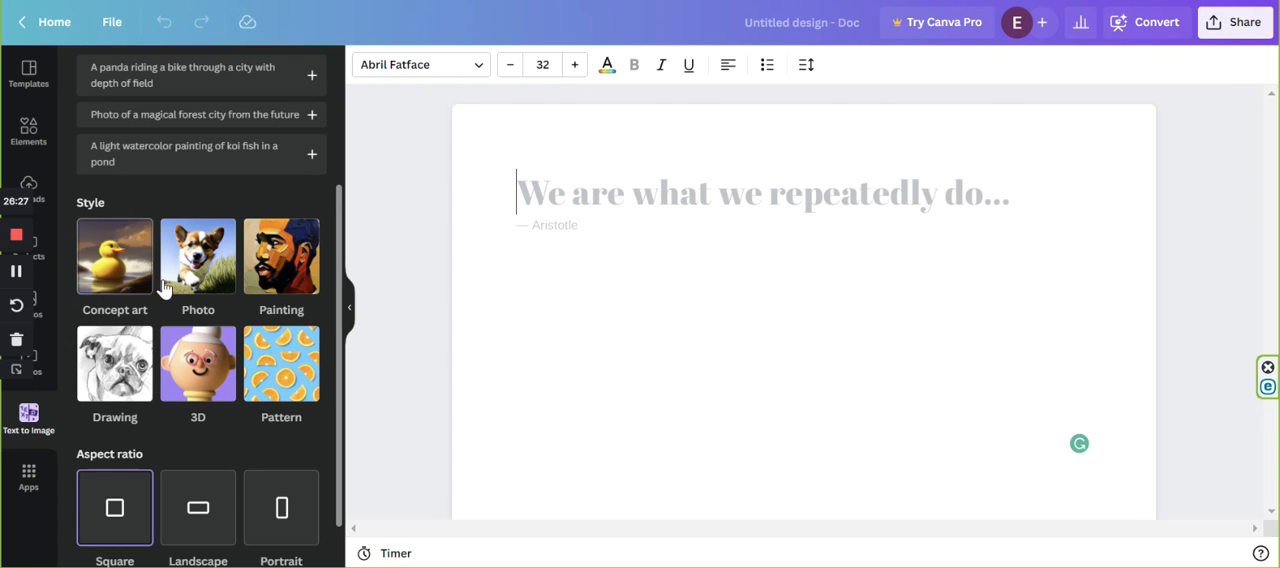
scroll(110, 371, up, 1)
scroll(95, 330, up, 3)
scroll(140, 314, down, 5)
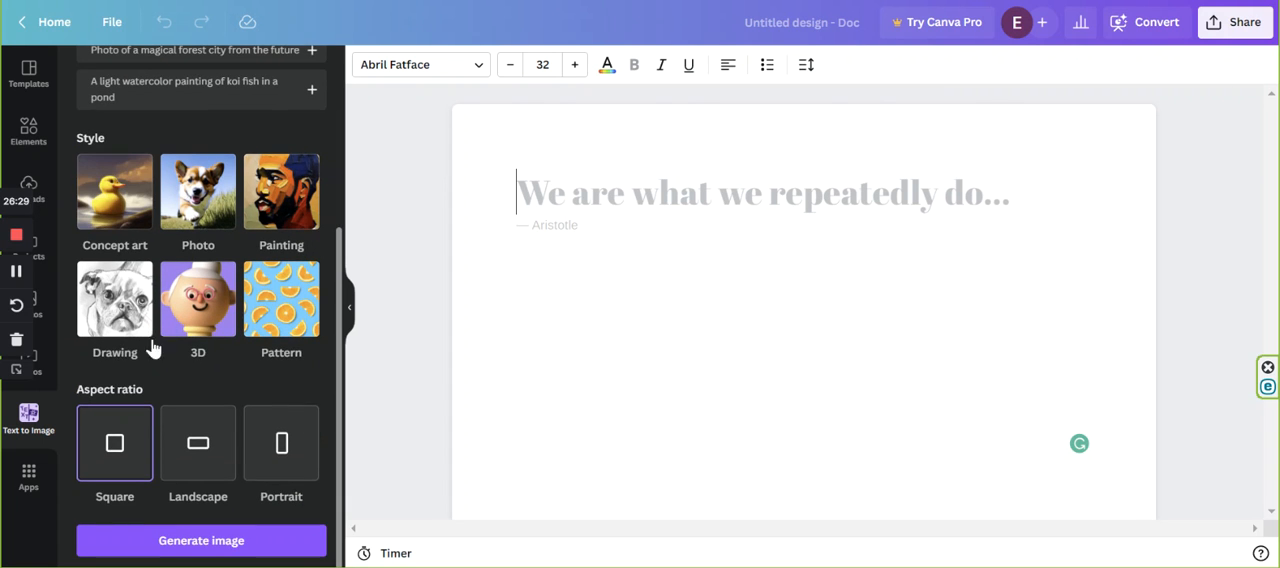
scroll(200, 300, up, 4)
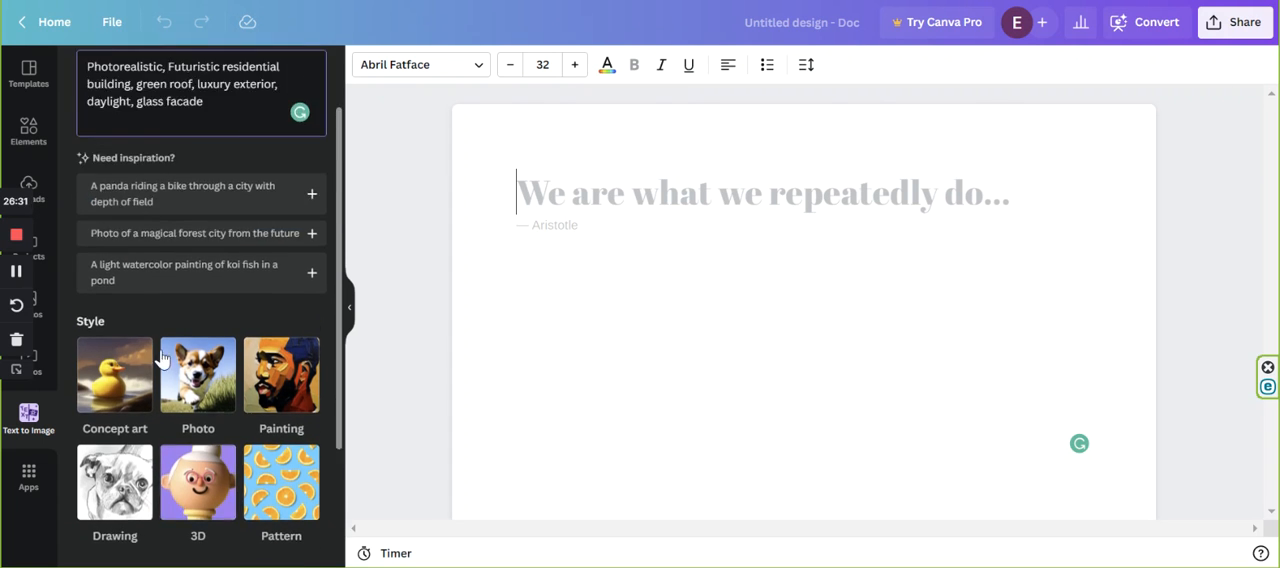
scroll(255, 200, up, 2)
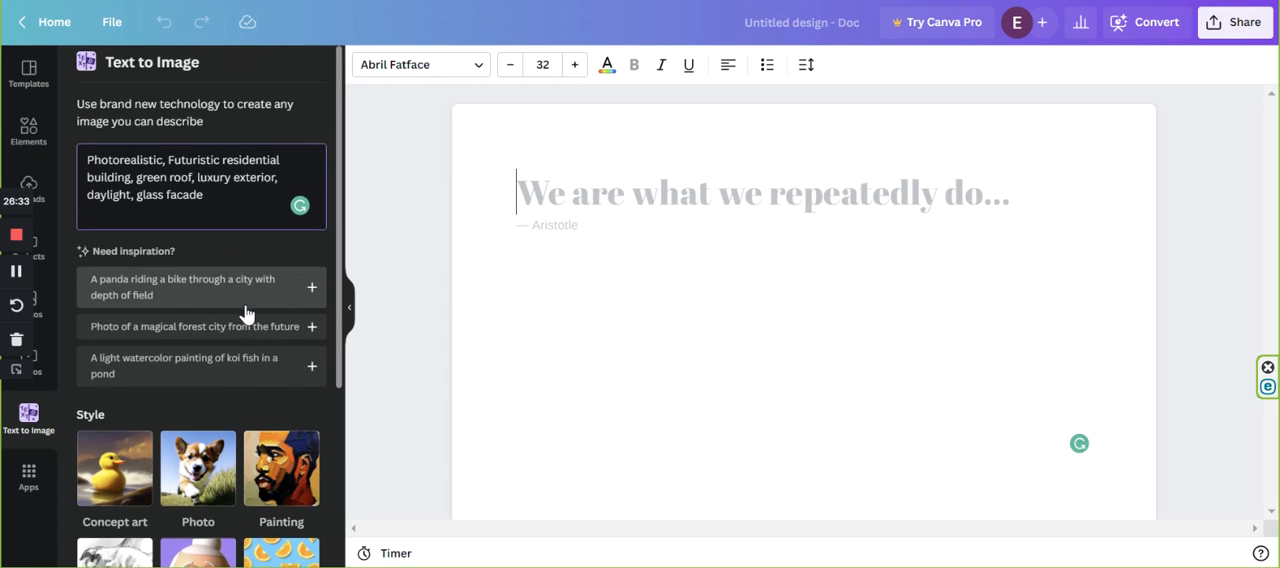
scroll(200, 380, down, 5)
scroll(156, 433, up, 5)
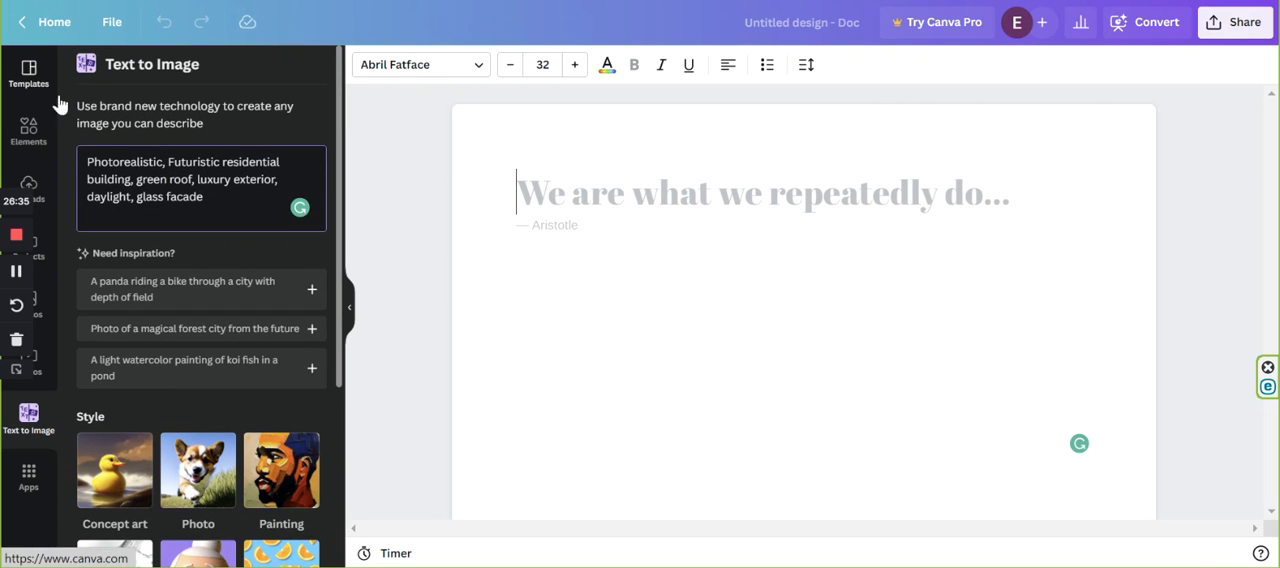
Generate images from the photorealistic residential building description in the Square aspect ratio.
drag(87, 160, 160, 160)
key(ctrl+m)
scroll(224, 215, down, 3)
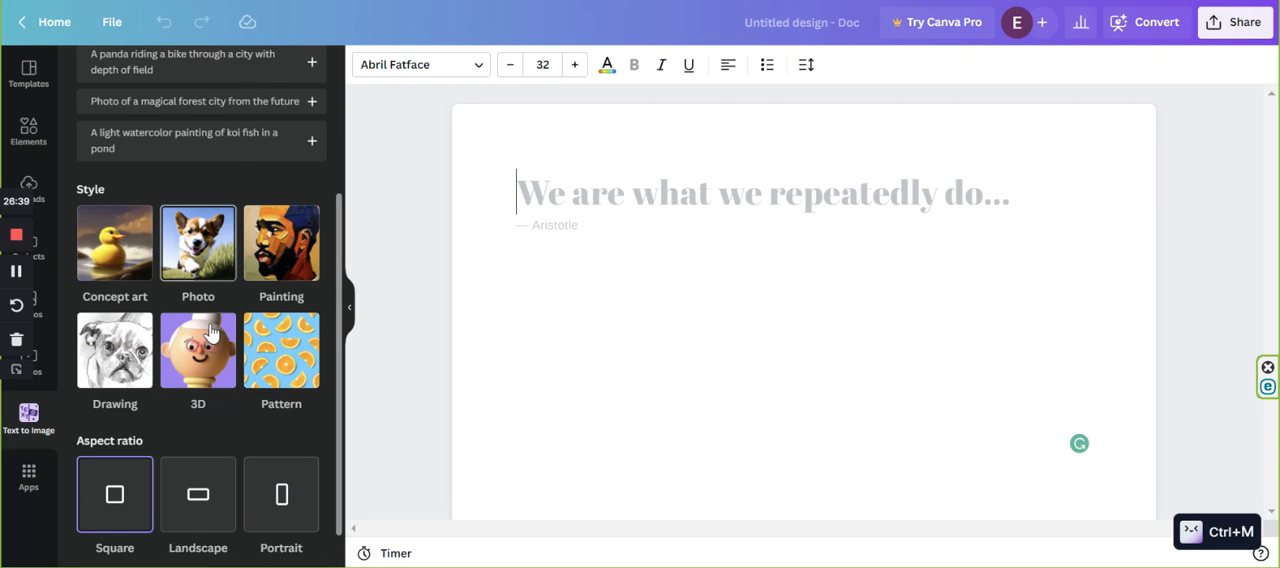
scroll(186, 355, down, 1)
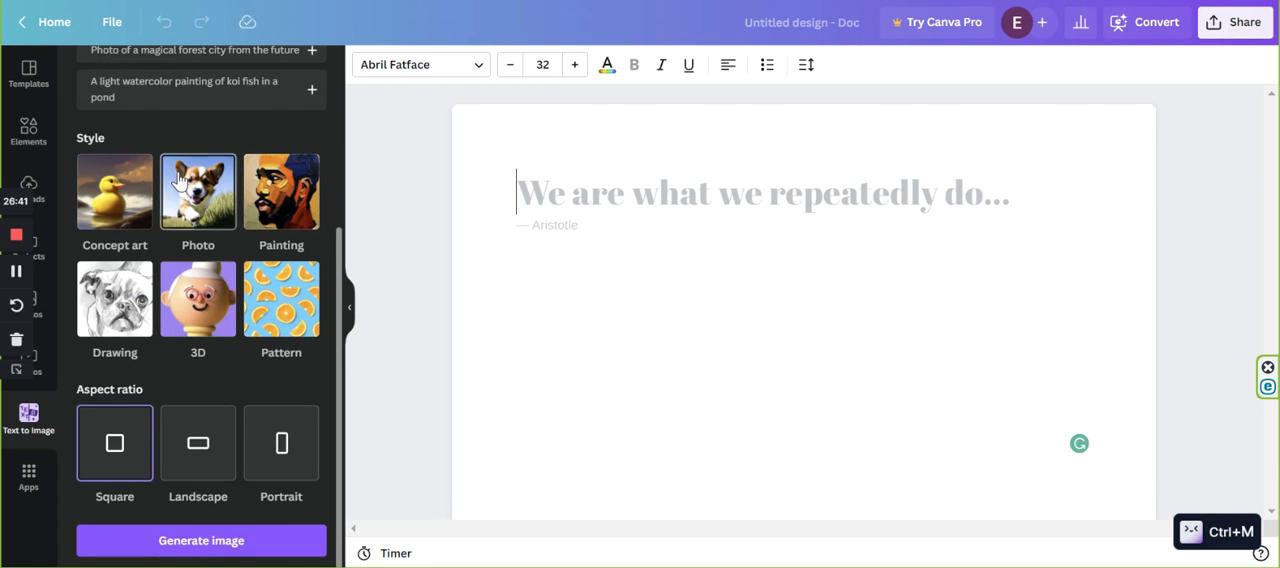
scroll(192, 194, up, 4)
scroll(192, 194, down, 4)
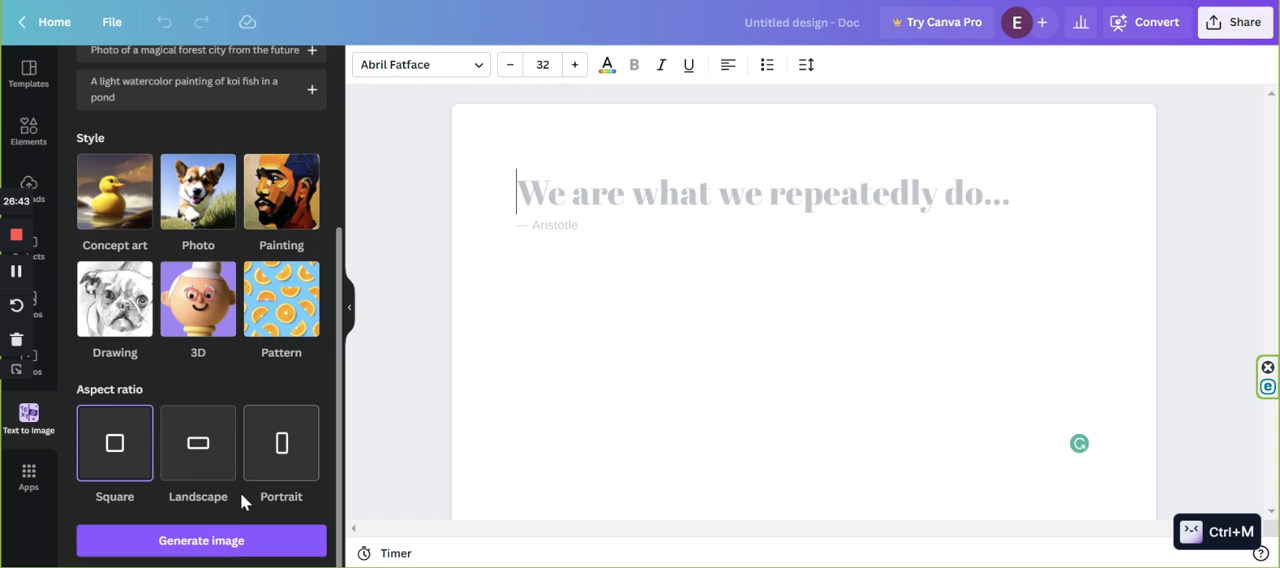
click(195, 545)
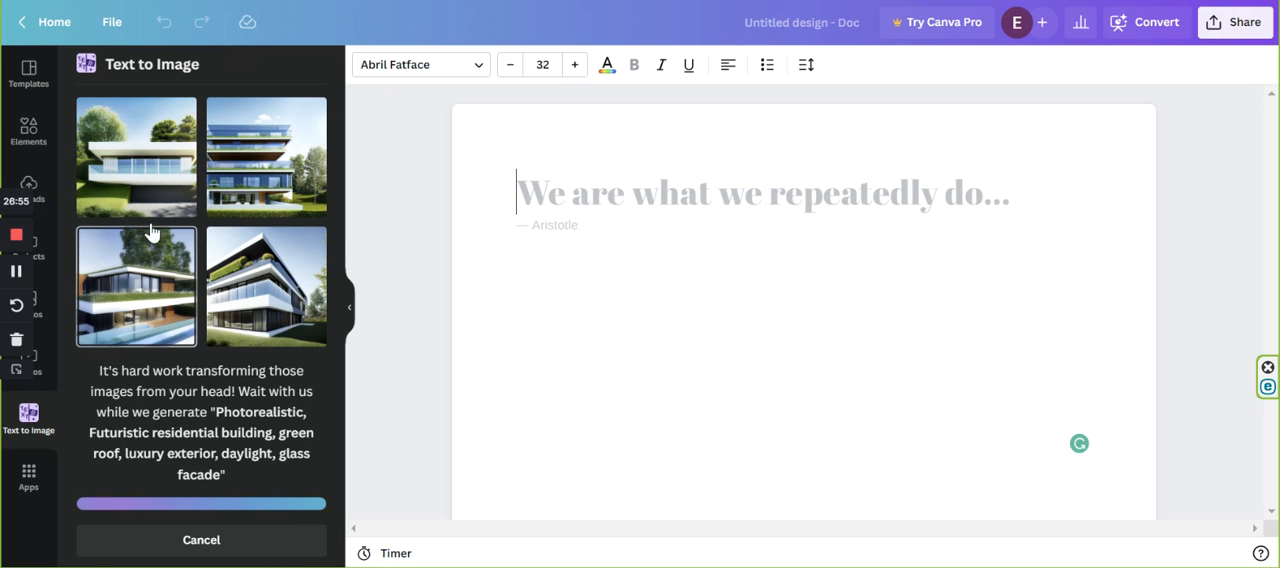
Insert all four generated house images into the Doc one below another, continuing on the empty line under each image.
click(145, 181)
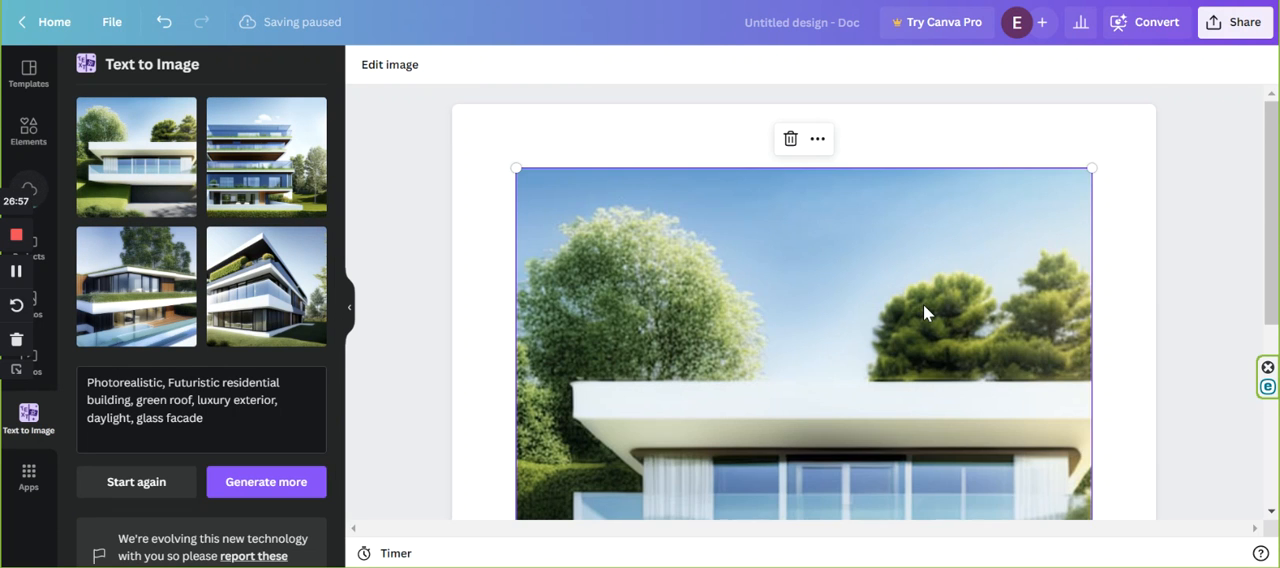
scroll(923, 304, down, 2)
click(537, 487)
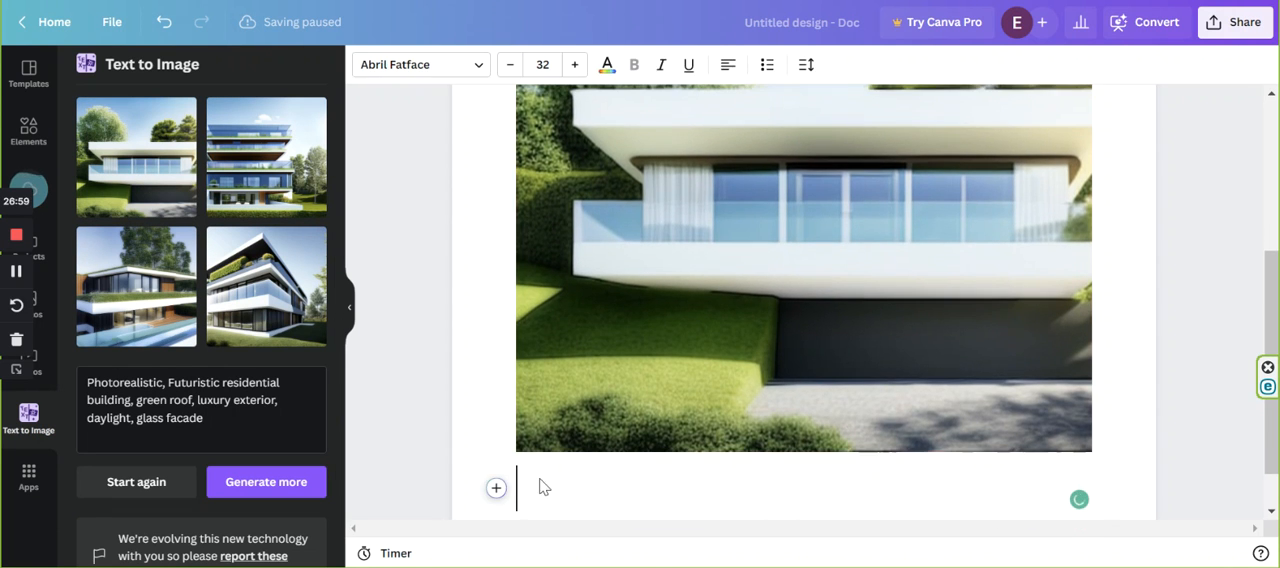
scroll(834, 303, up, 2)
scroll(834, 303, down, 3)
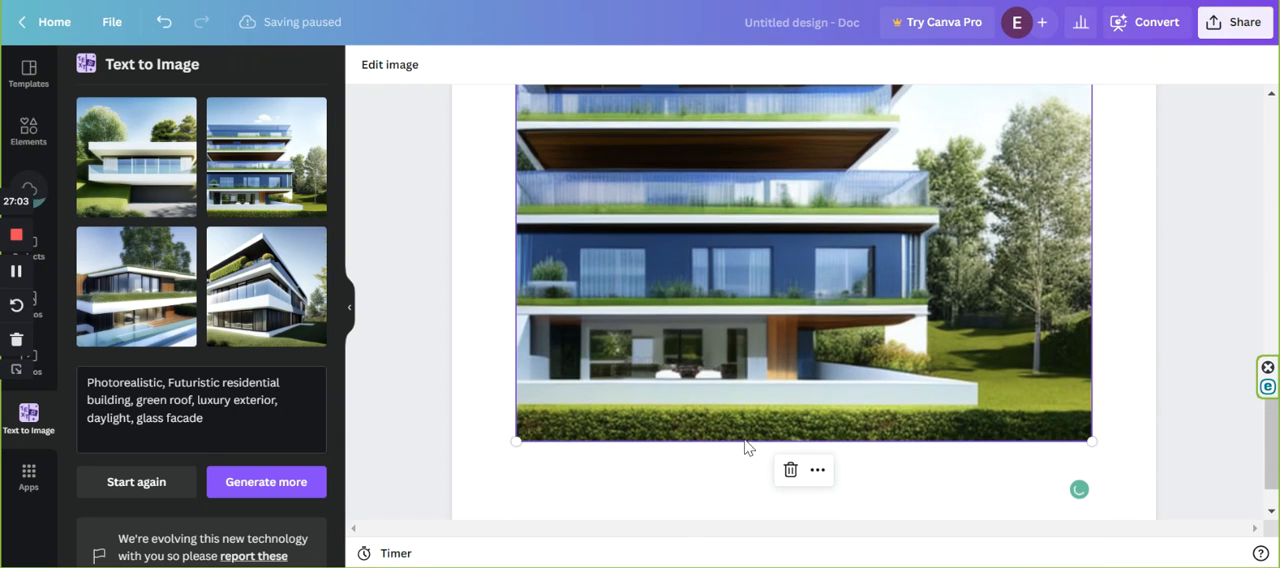
click(533, 485)
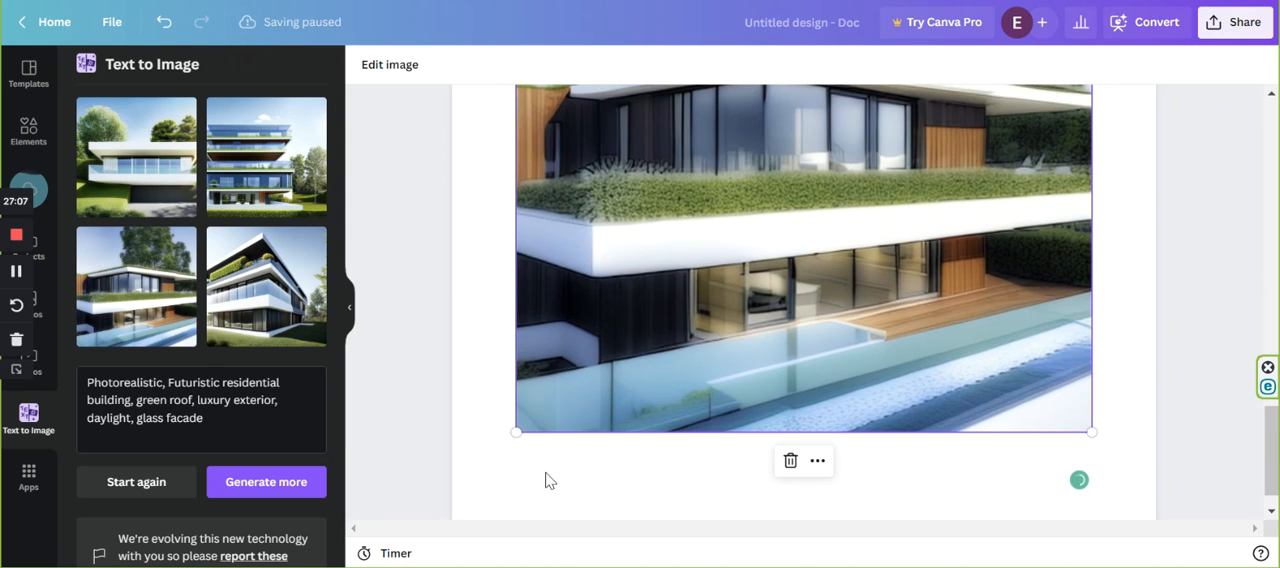
click(563, 480)
click(290, 330)
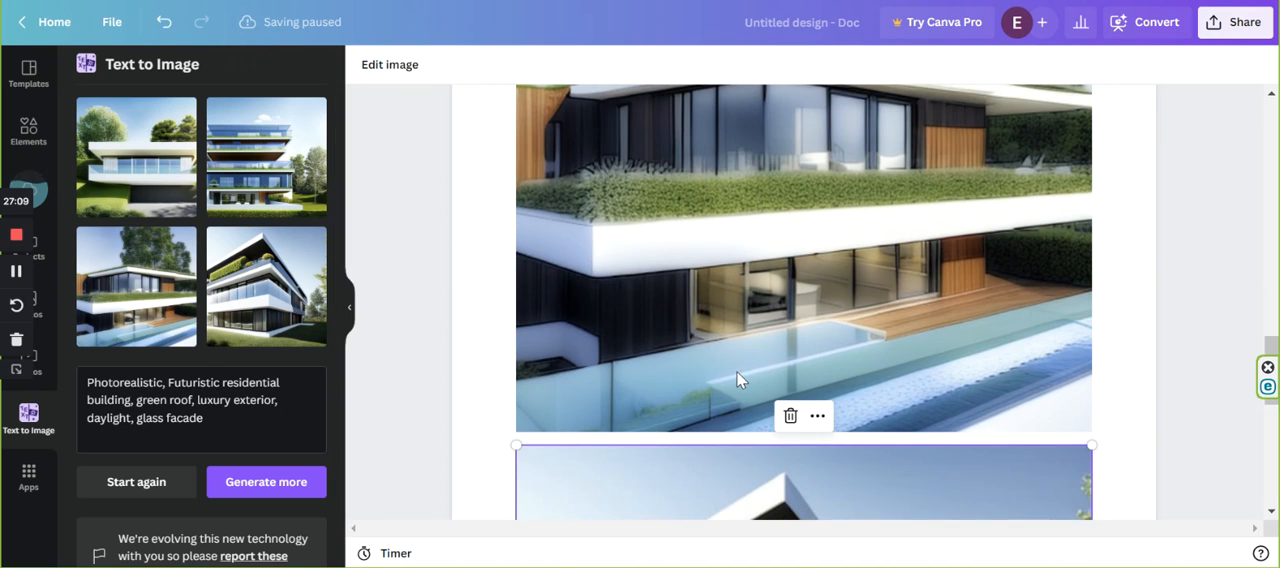
scroll(749, 360, down, 6)
scroll(848, 334, up, 2)
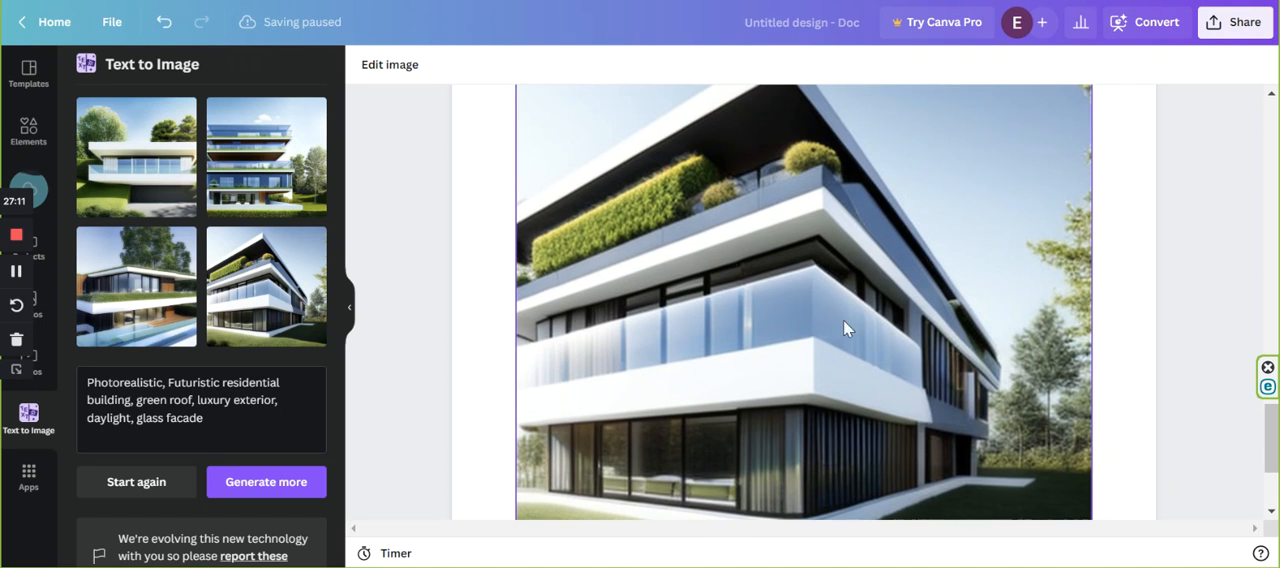
scroll(521, 358, down, 3)
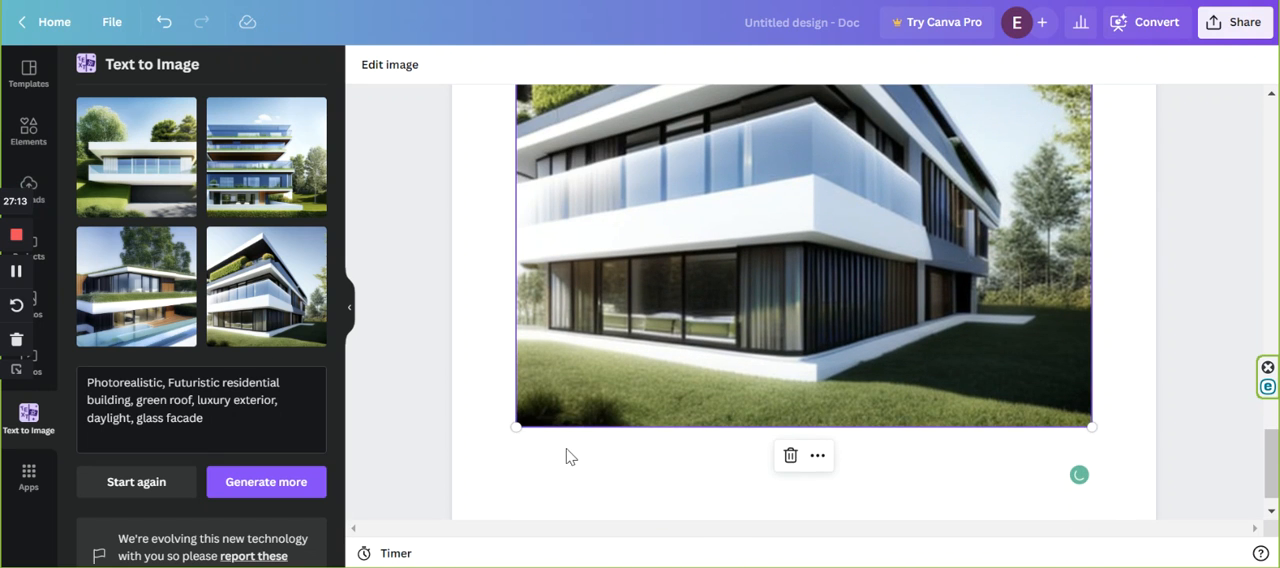
click(565, 455)
Generate another set of images from the same residential building description.
scroll(176, 418, down, 1)
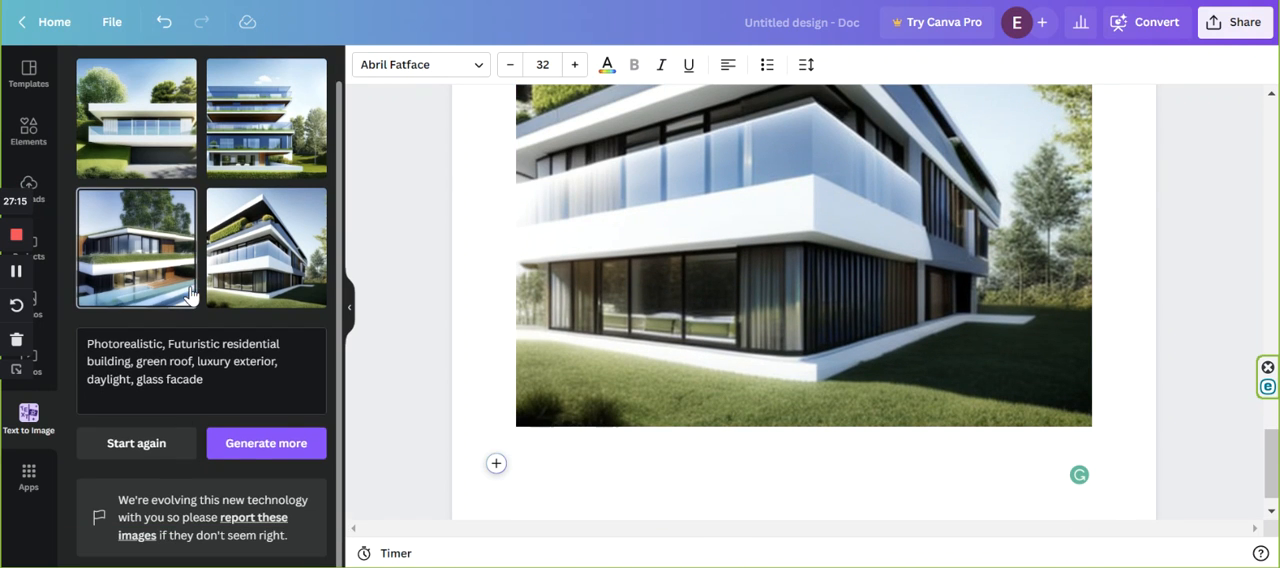
scroll(223, 314, up, 1)
scroll(197, 400, down, 1)
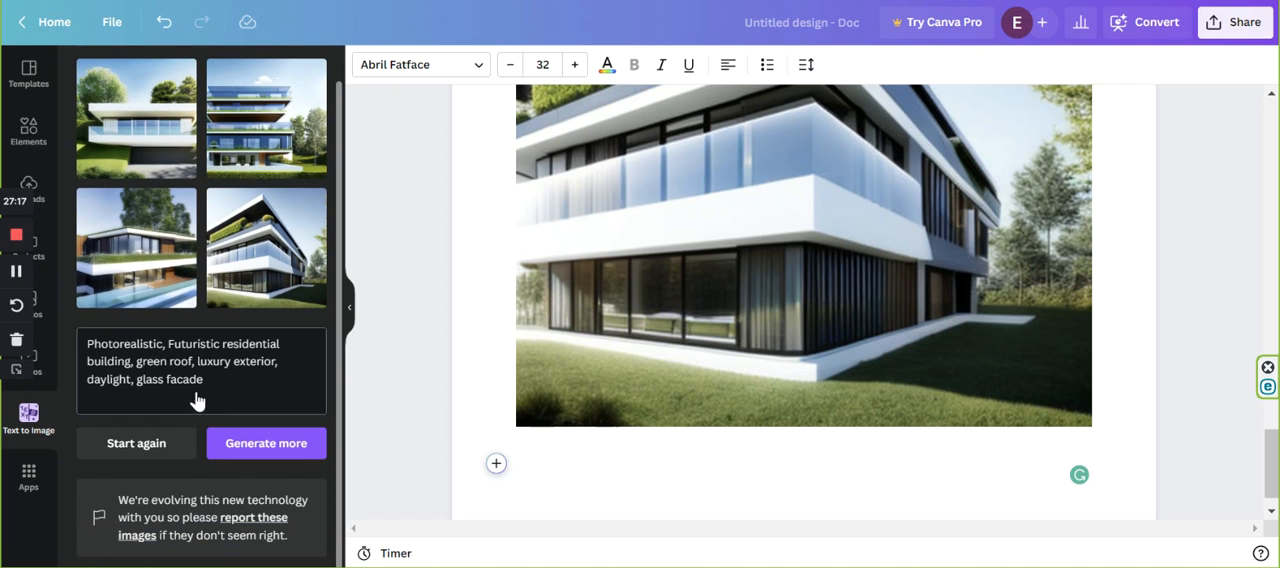
drag(73, 368, 64, 343)
key(ctrl+c)
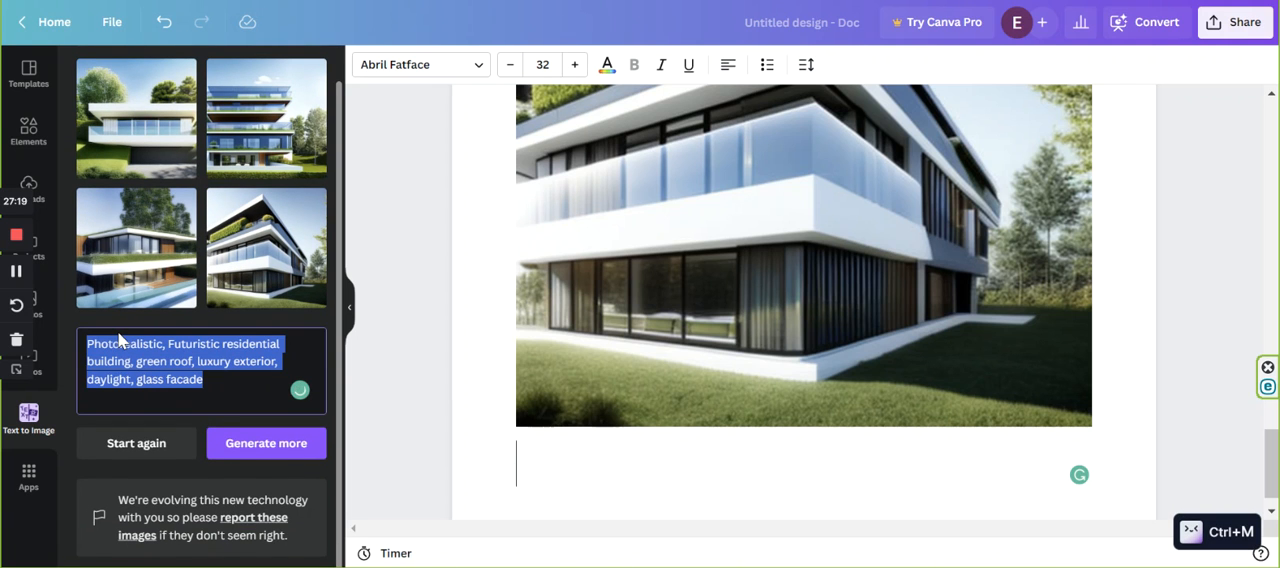
click(221, 452)
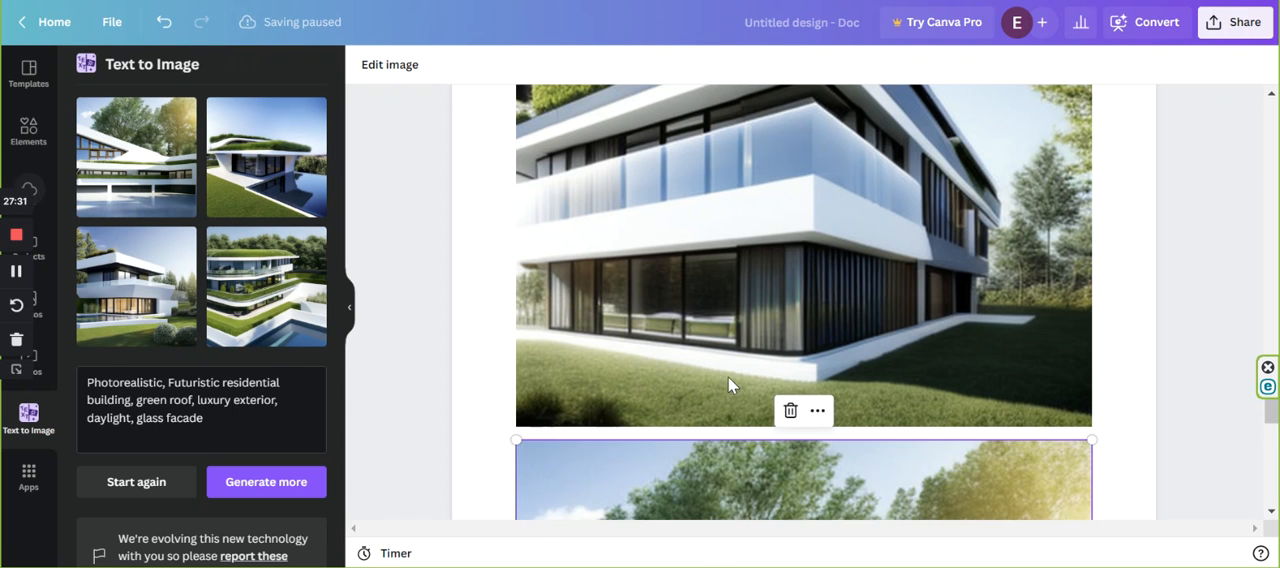
Insert the four images of the second set one below another beneath the existing images in the Doc.
scroll(732, 380, down, 4)
scroll(740, 391, down, 2)
click(561, 441)
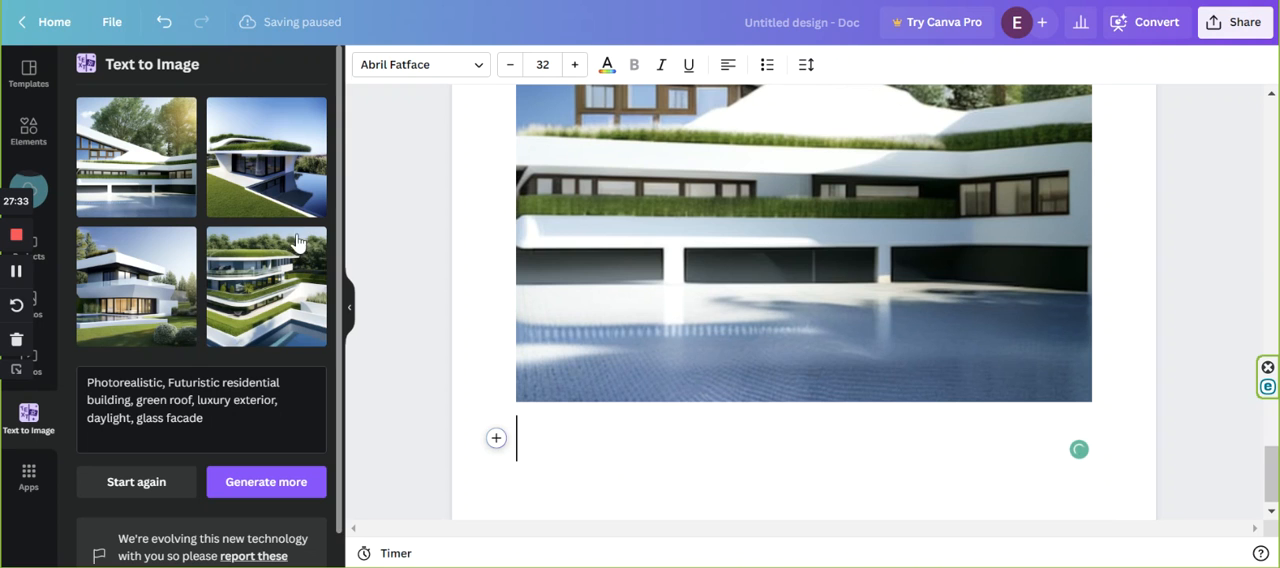
scroll(750, 381, down, 6)
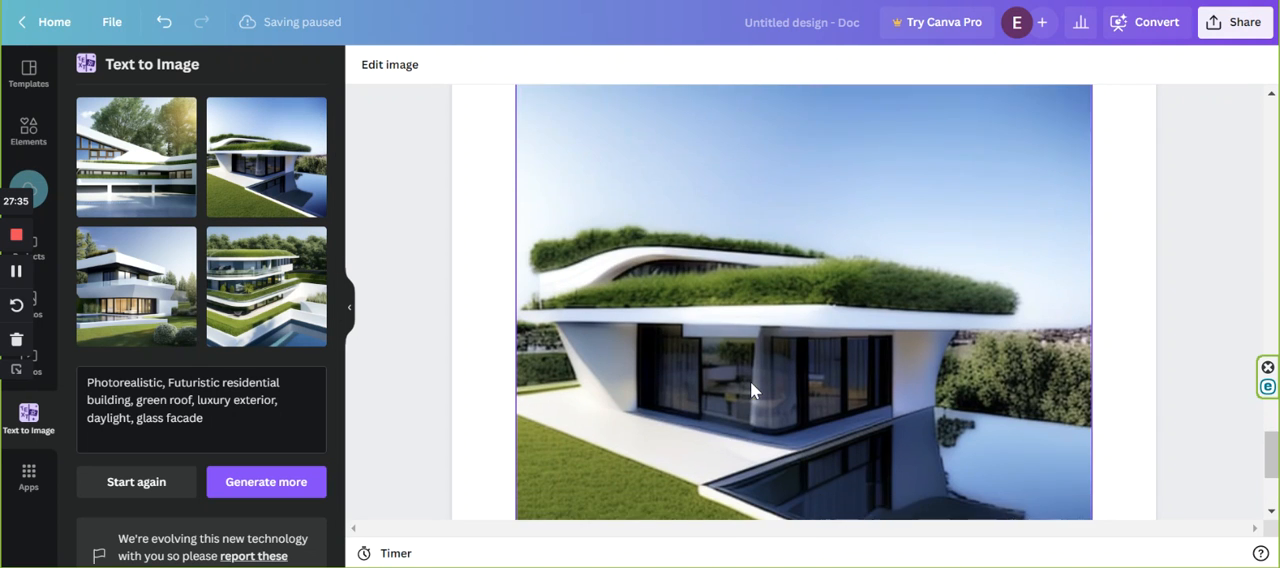
click(529, 472)
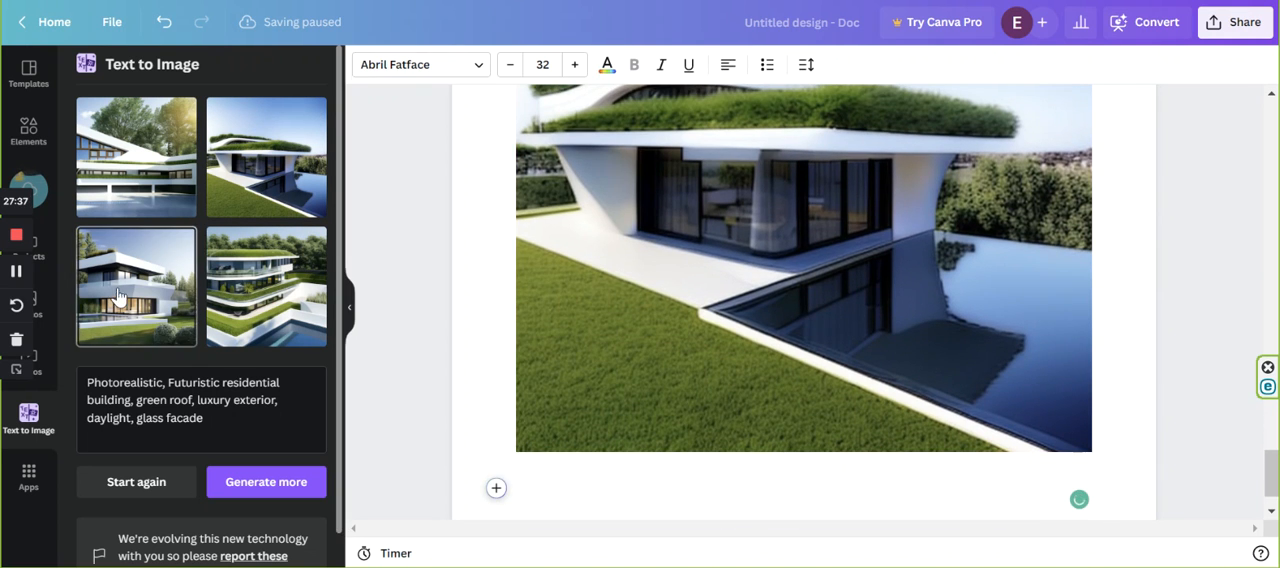
scroll(778, 348, down, 5)
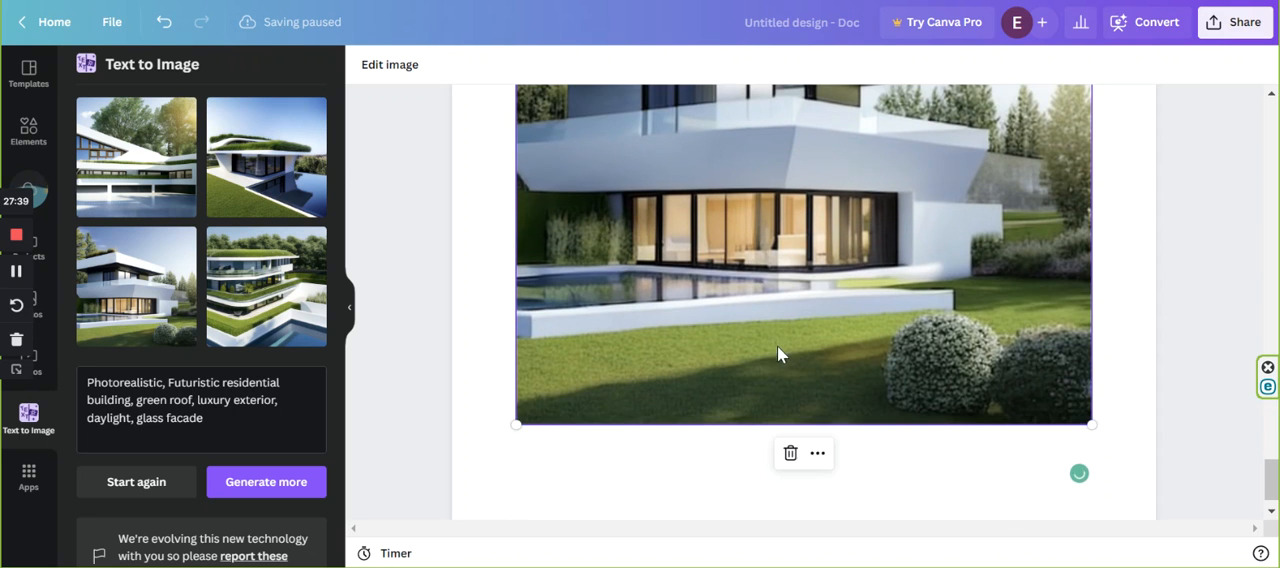
click(563, 436)
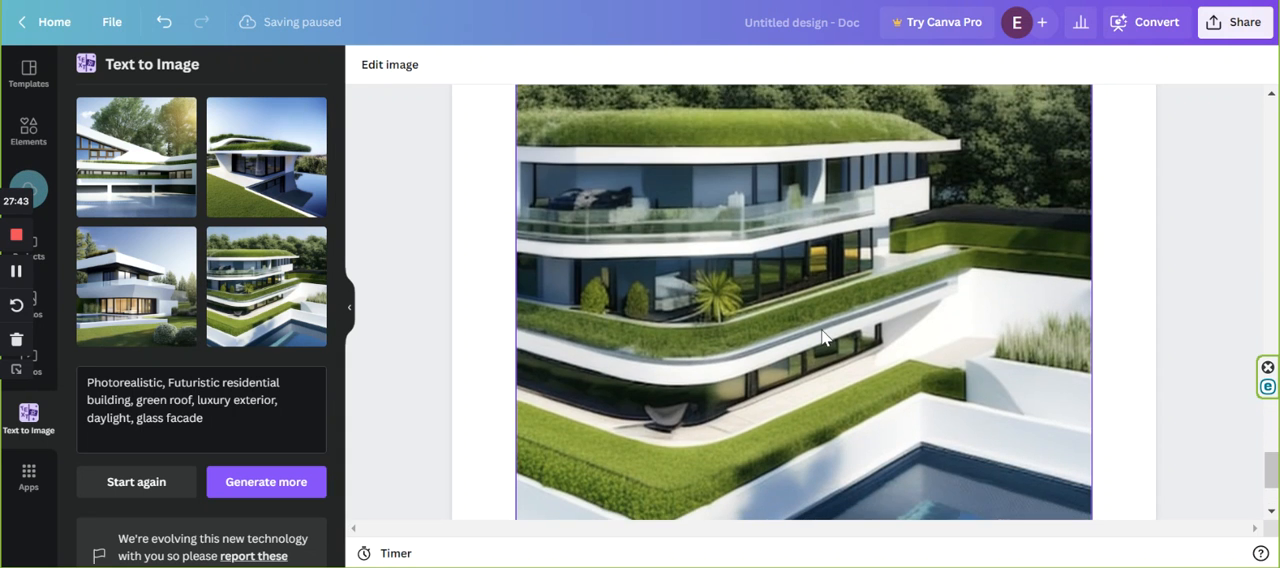
Start a new prompt and generate Square images in the Photo style from "Photorealistic, Futuristic residential building, green roof, luxury exterior, daylight, glass facade".
scroll(821, 333, down, 2)
scroll(150, 480, down, 1)
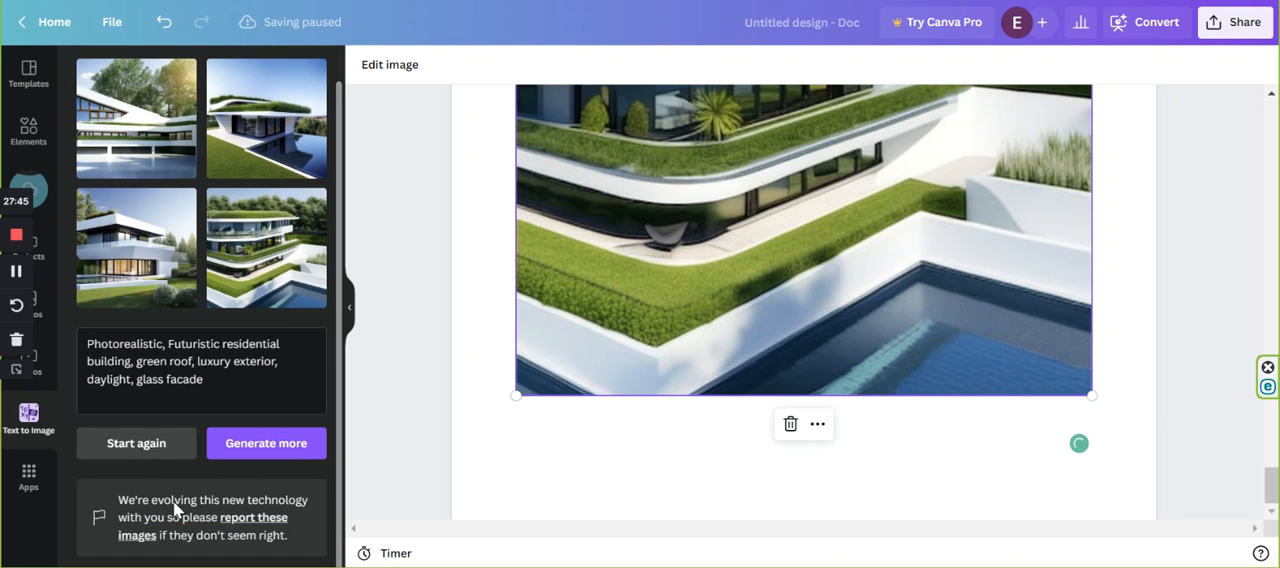
click(138, 447)
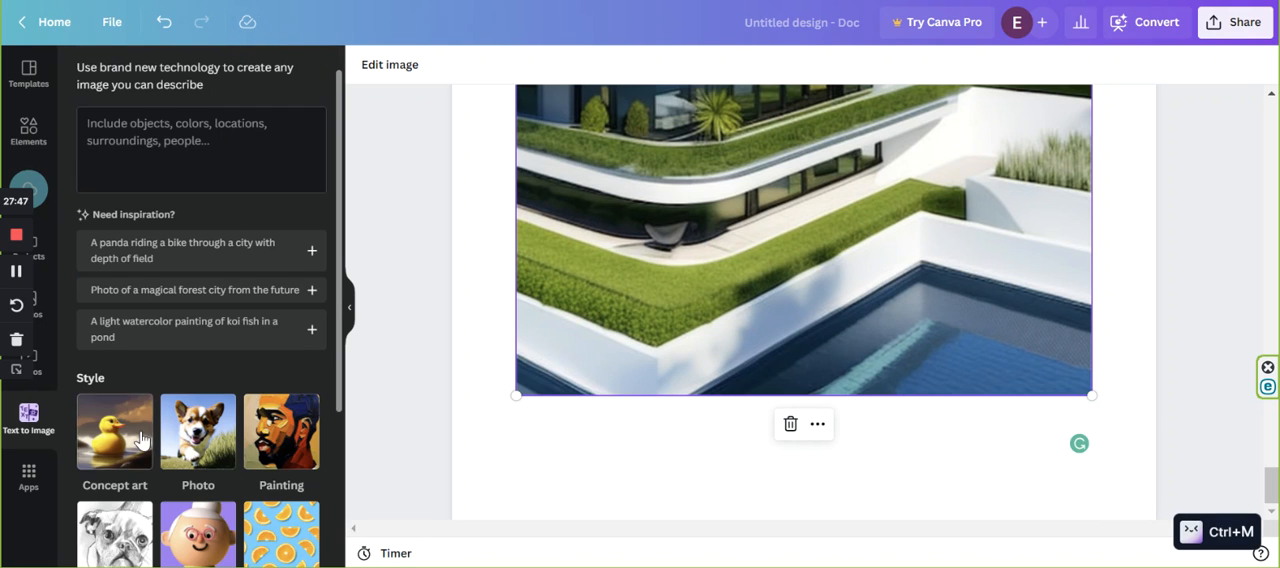
key(ctrl+v)
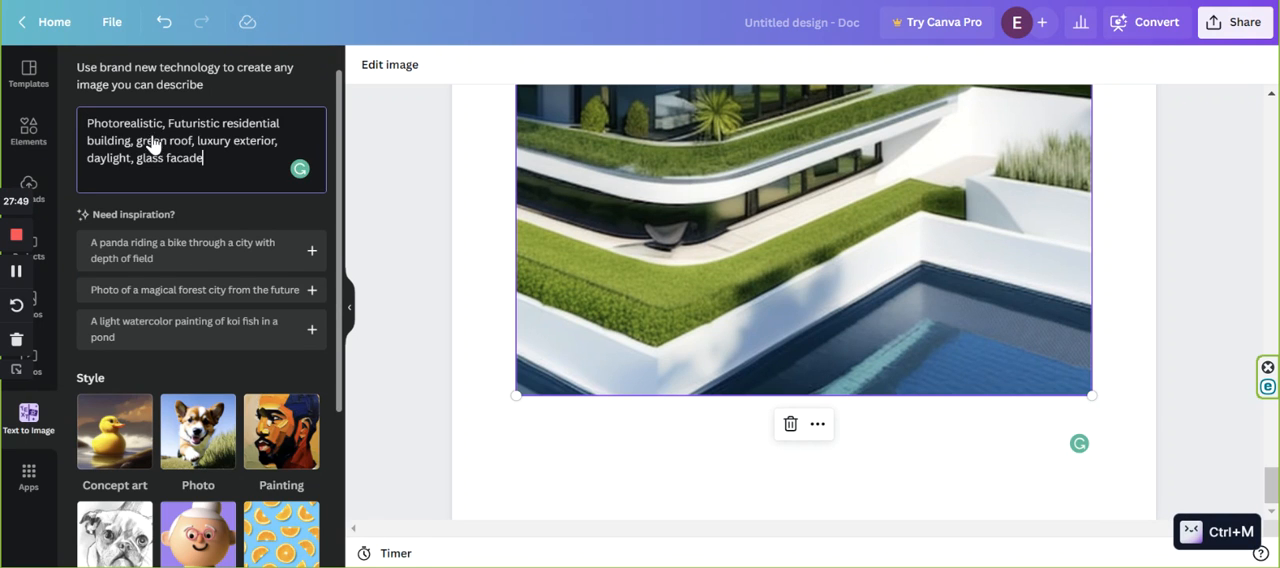
scroll(208, 395, down, 3)
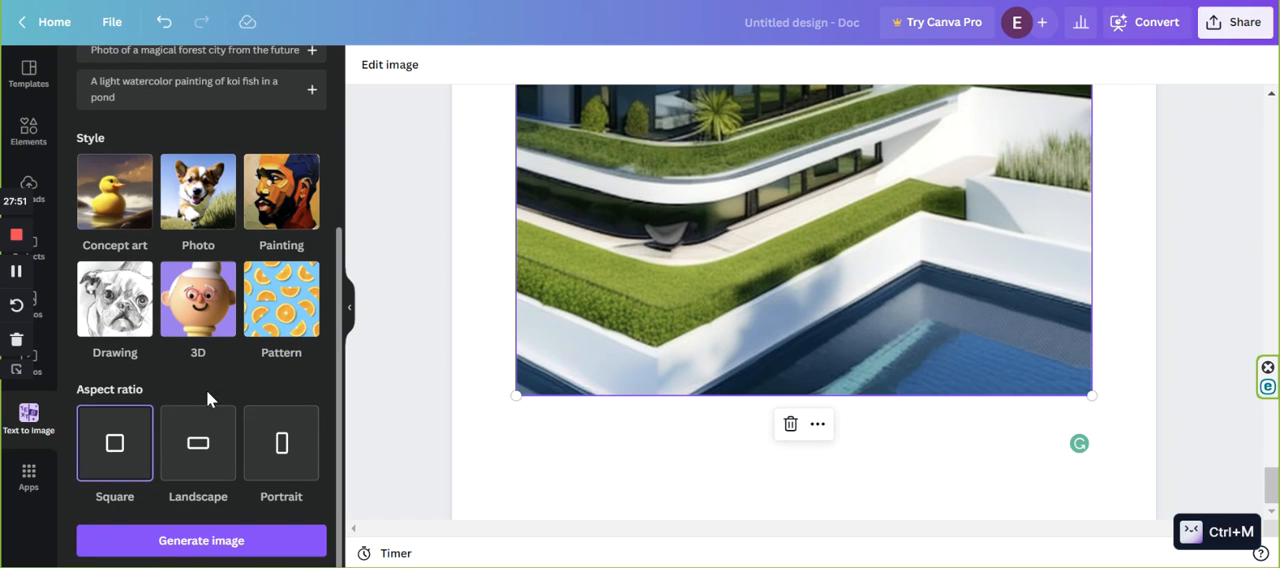
scroll(198, 300, up, 2)
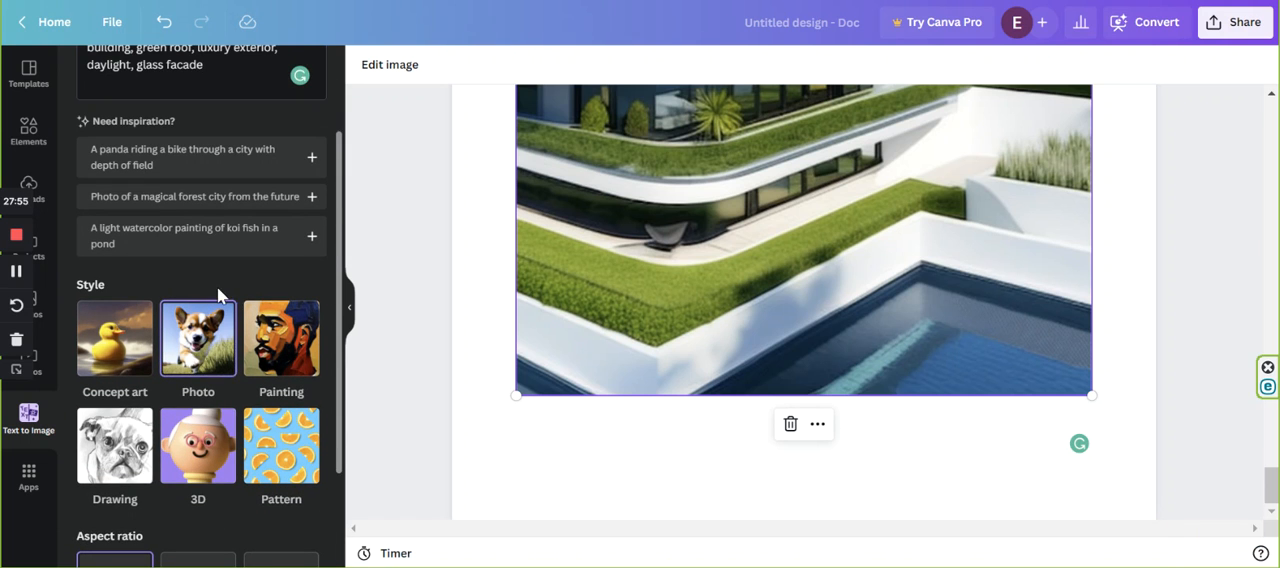
scroll(217, 287, up, 2)
scroll(180, 291, down, 3)
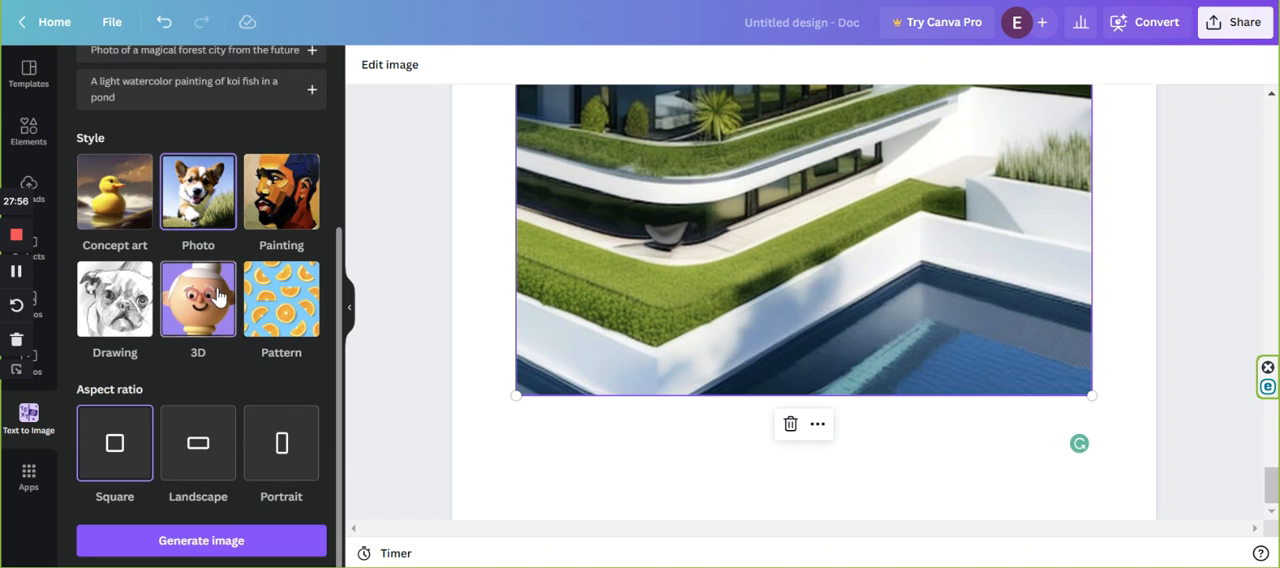
click(182, 545)
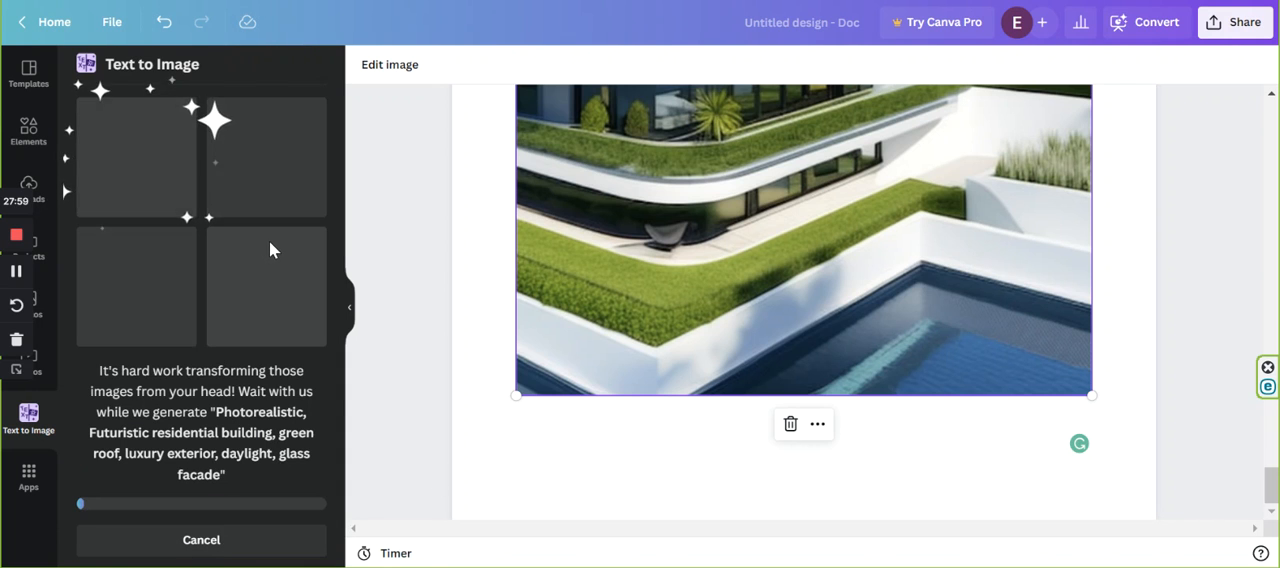
Insert the four newly generated Photo-style house images one below another at the end of the Doc, using the empty line under each image.
scroll(655, 436, up, 3)
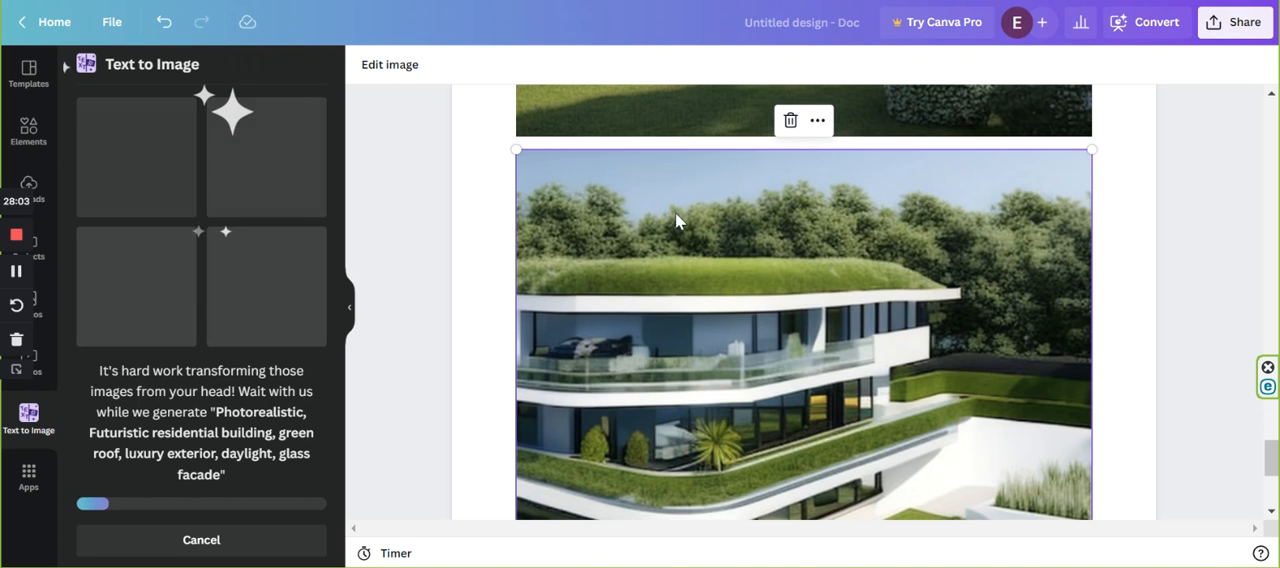
scroll(870, 300, up, 5)
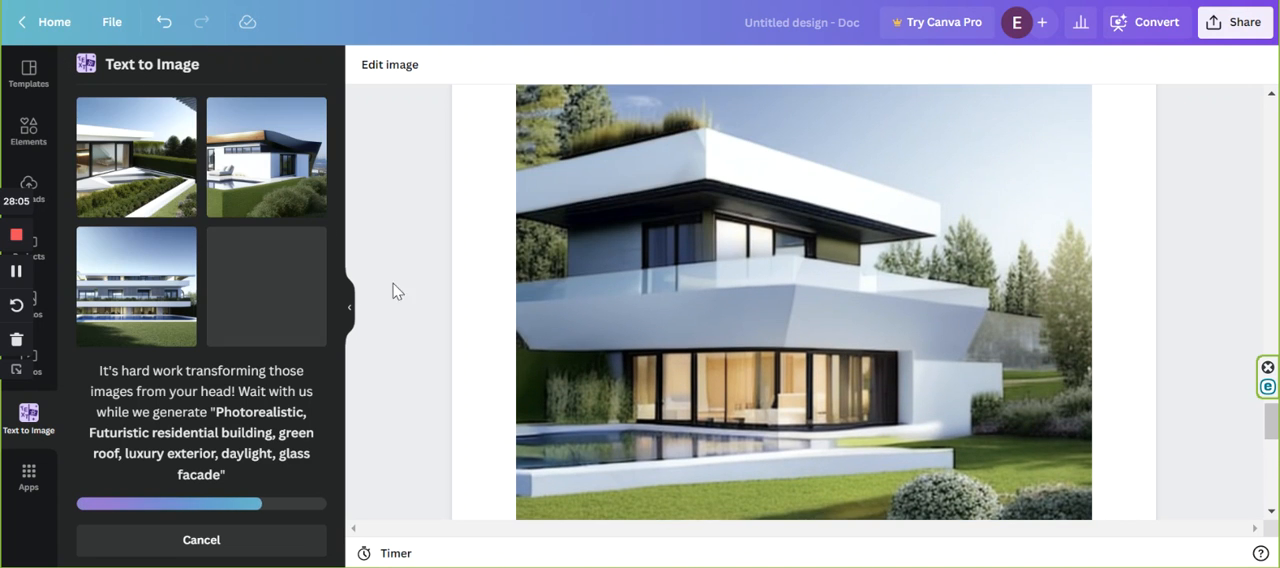
scroll(936, 346, down, 5)
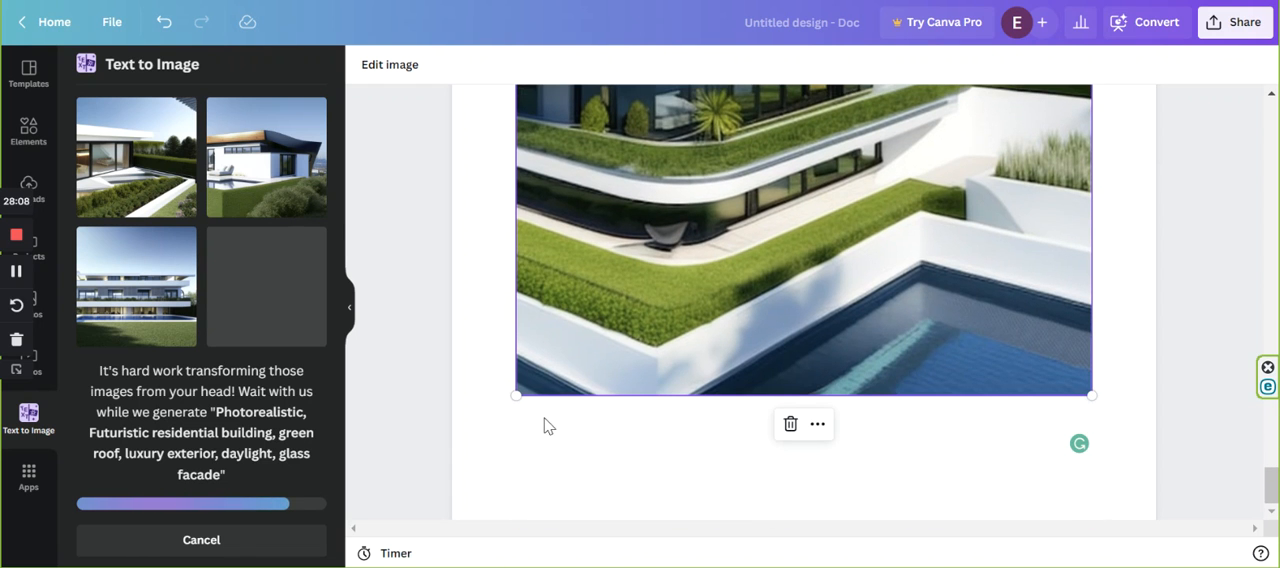
click(548, 428)
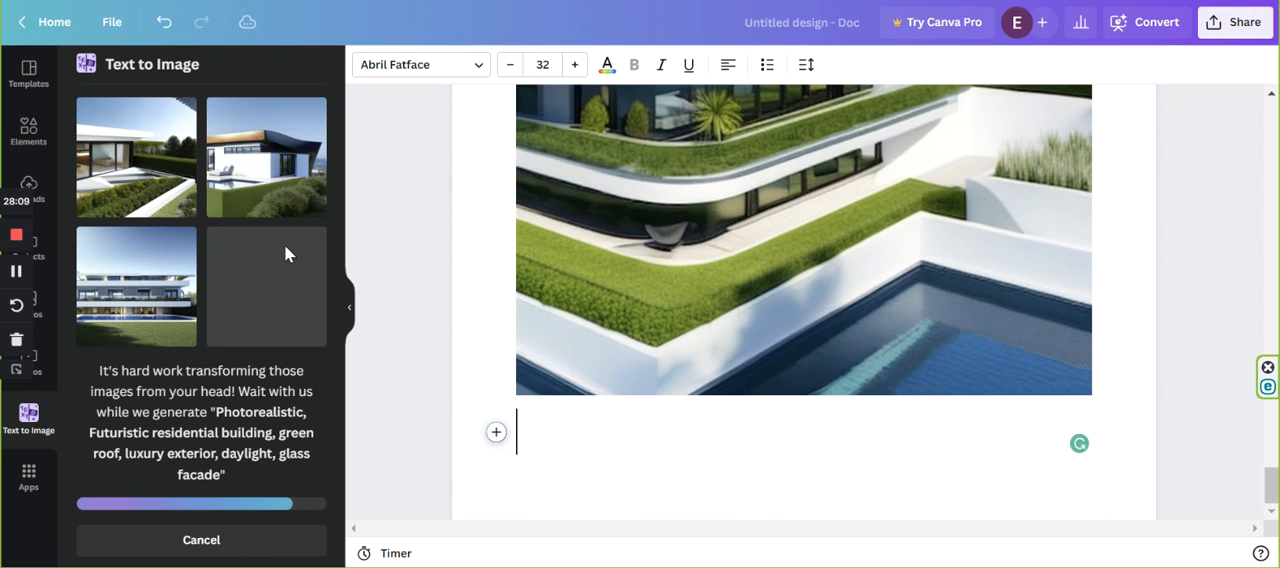
scroll(762, 303, down, 4)
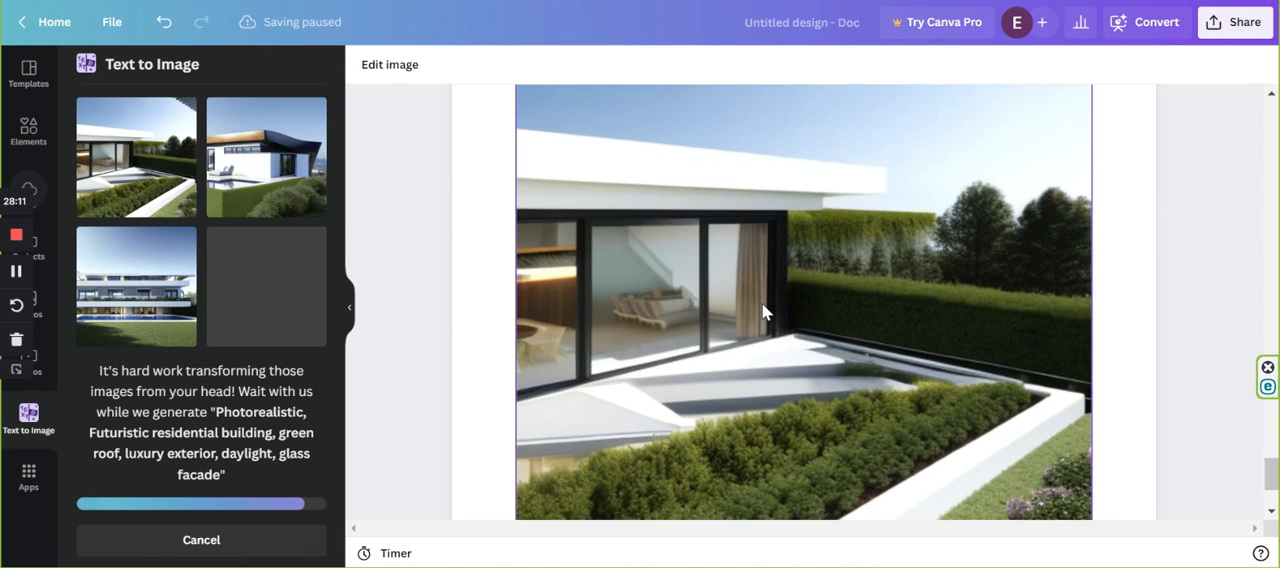
scroll(762, 303, down, 2)
click(530, 450)
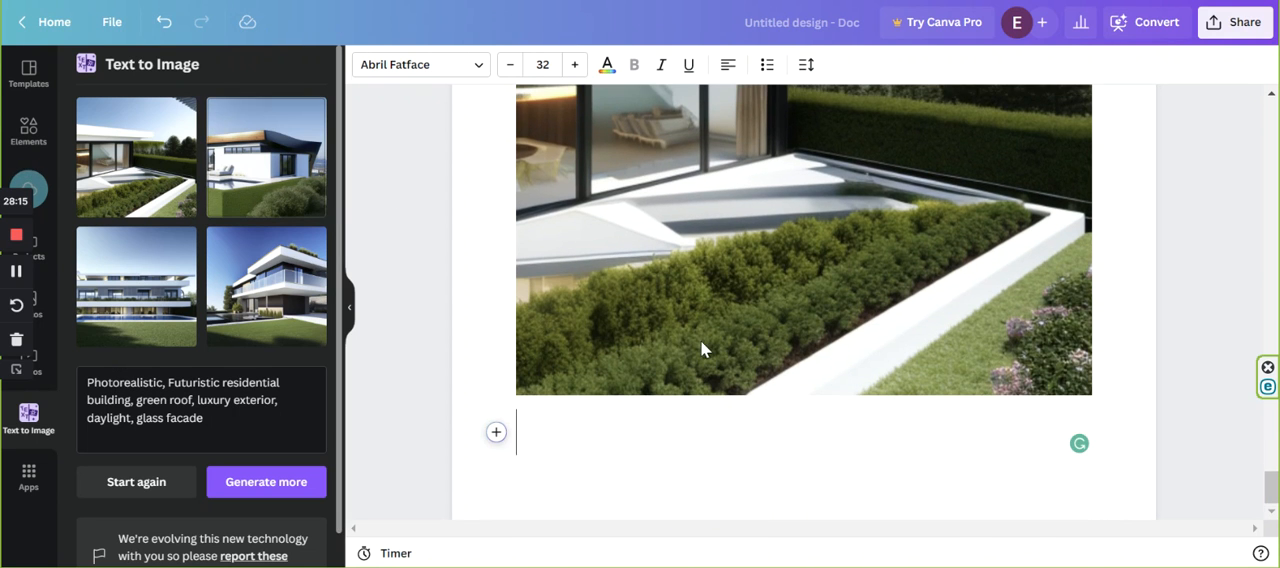
scroll(712, 316, down, 5)
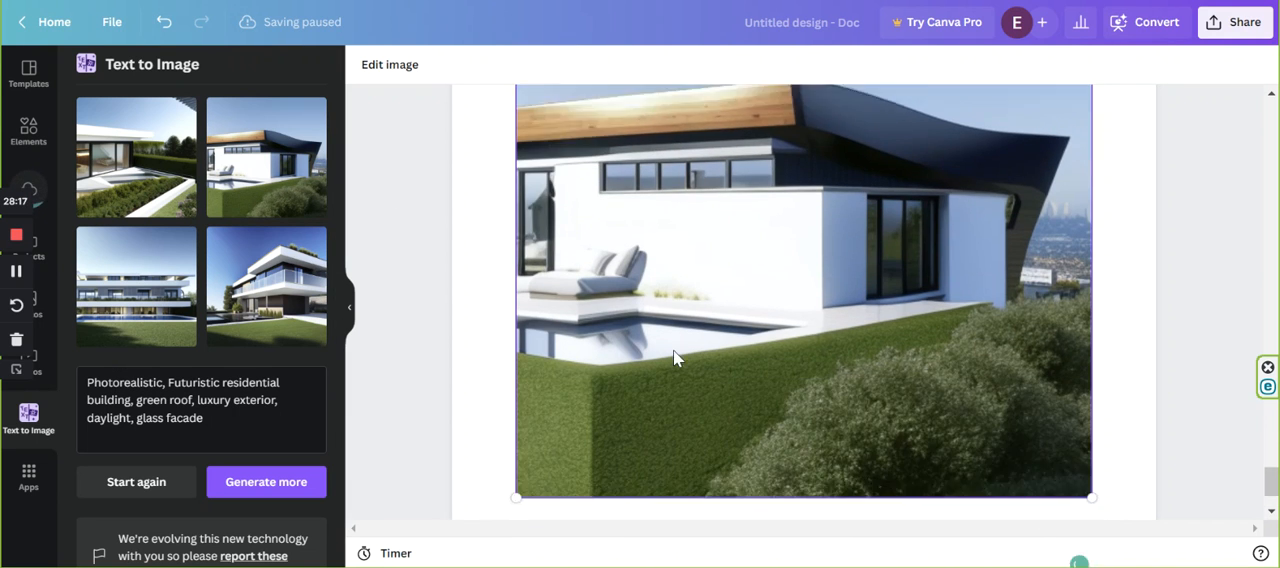
click(566, 486)
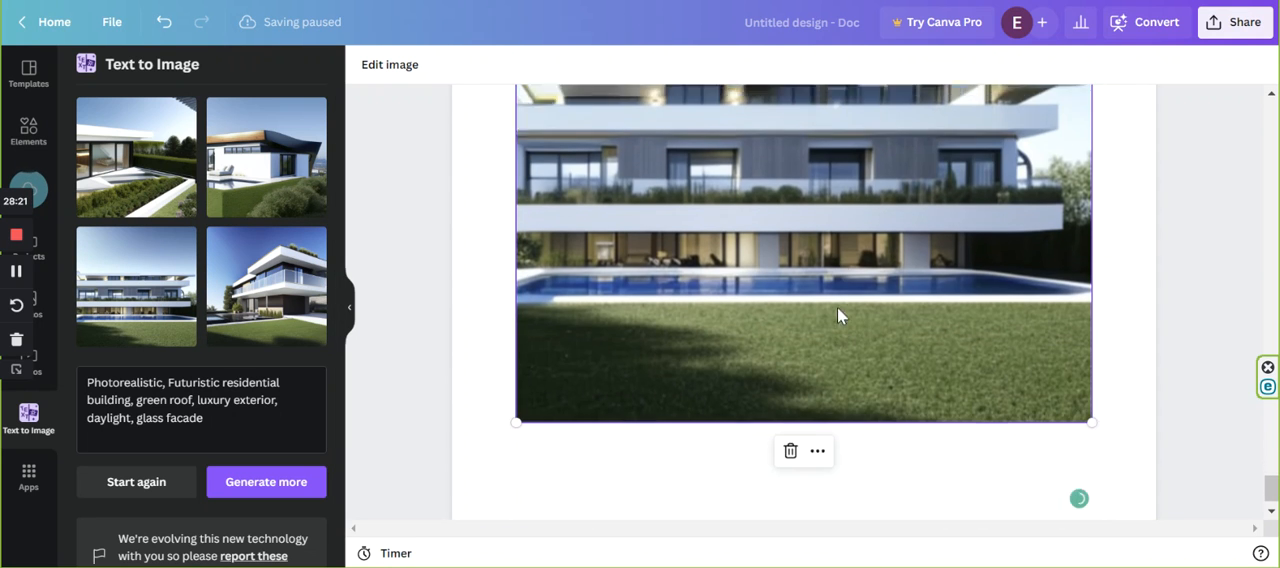
click(563, 447)
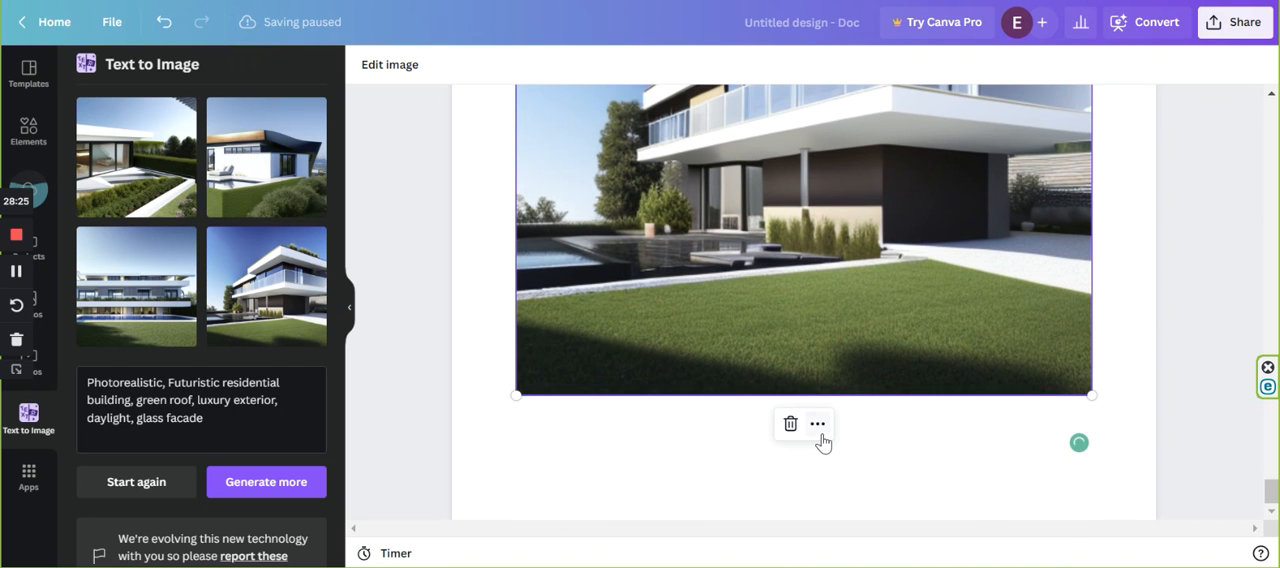
scroll(740, 403, up, 10)
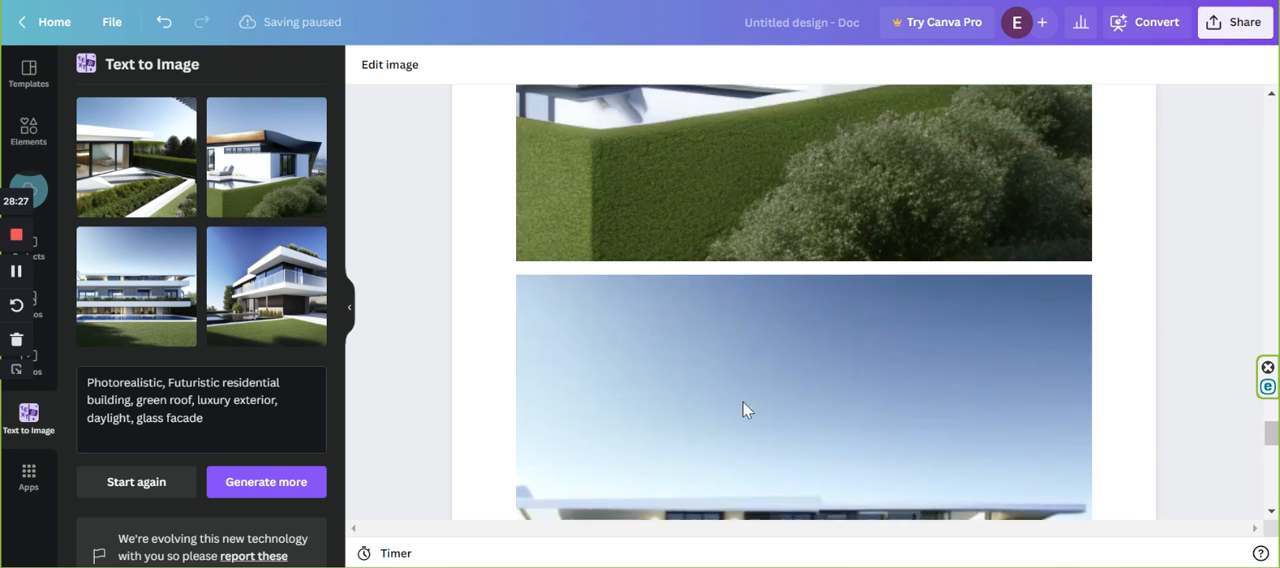
scroll(748, 405, up, 5)
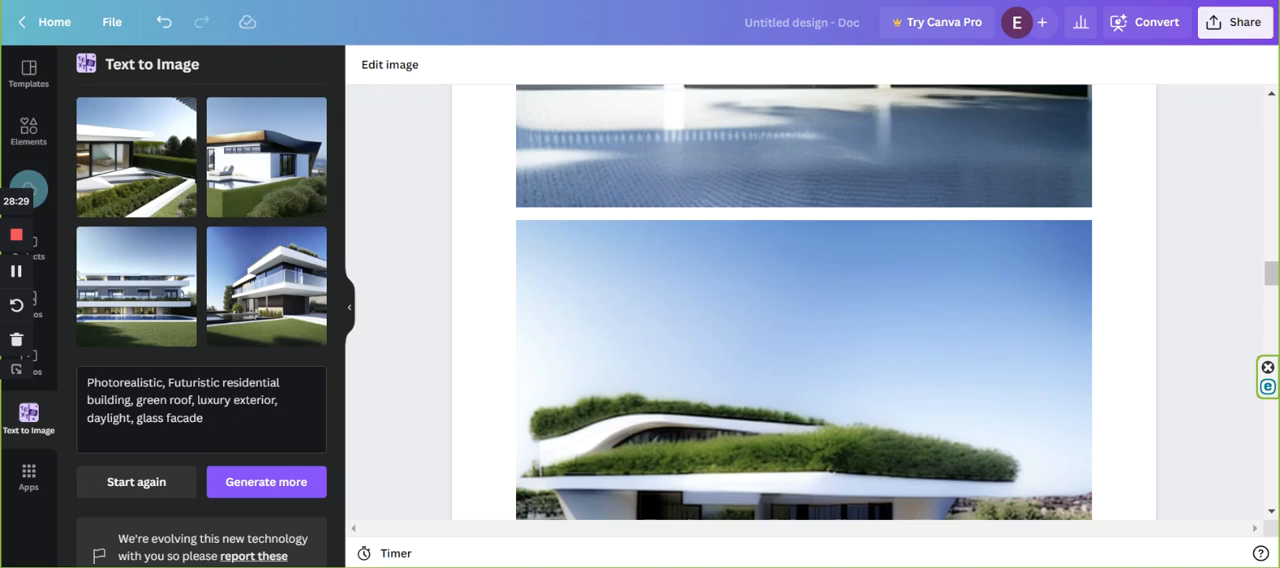
Switch to the Towers website preview and look through the My work galleries back up to the page header.
key(ctrl+Tab)
scroll(840, 290, up, 13)
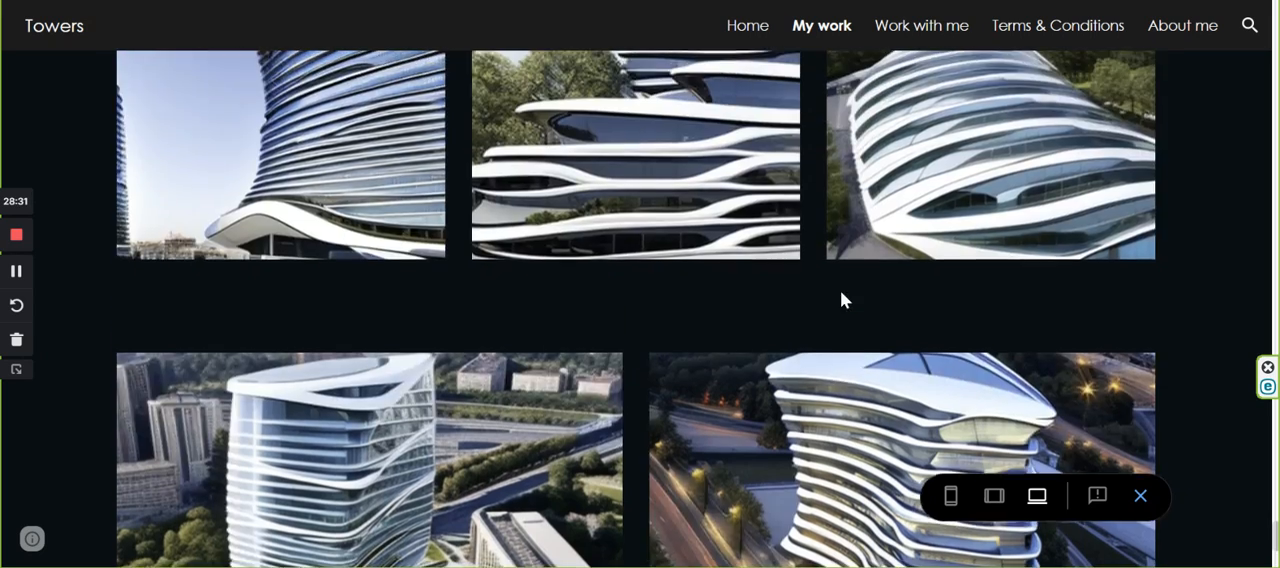
scroll(840, 297, up, 15)
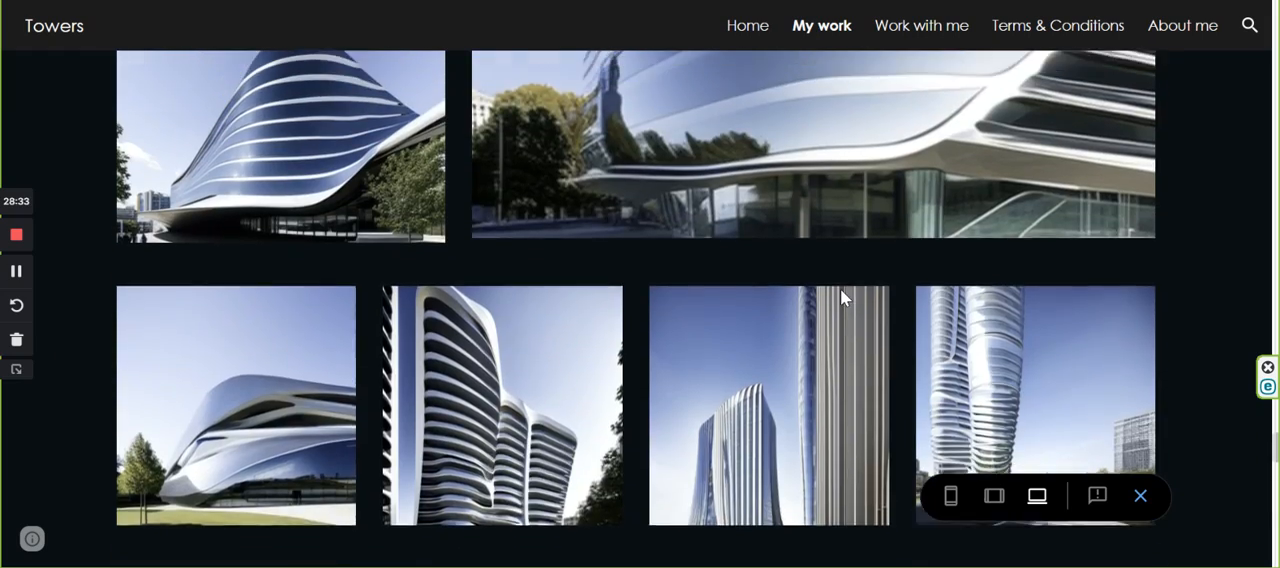
scroll(840, 300, up, 15)
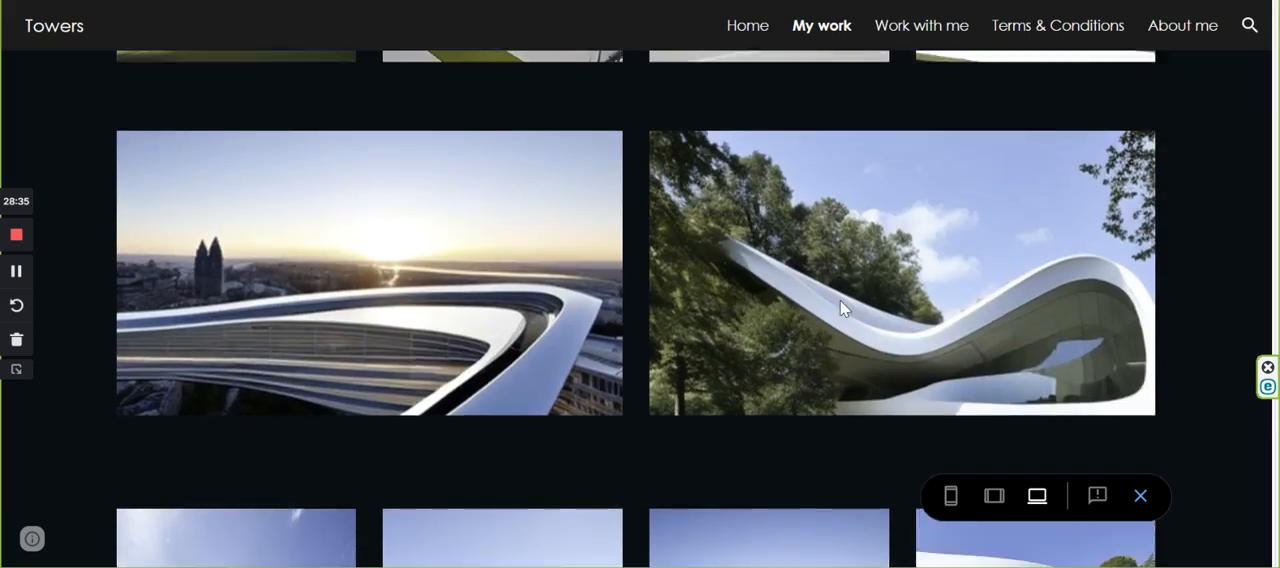
scroll(840, 310, up, 15)
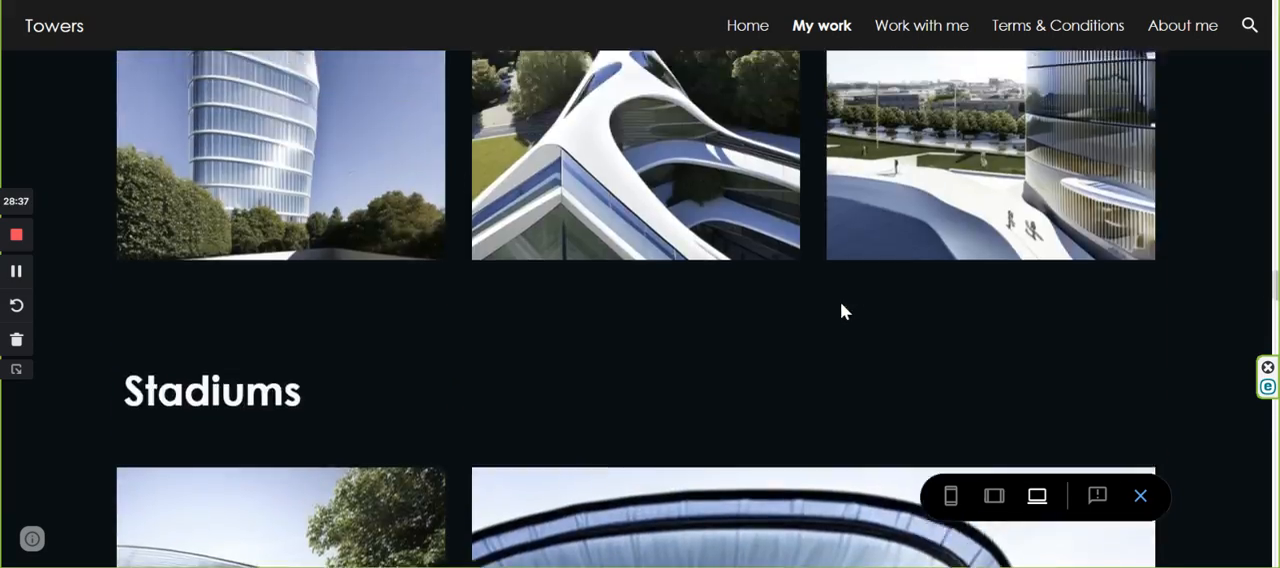
scroll(845, 310, up, 15)
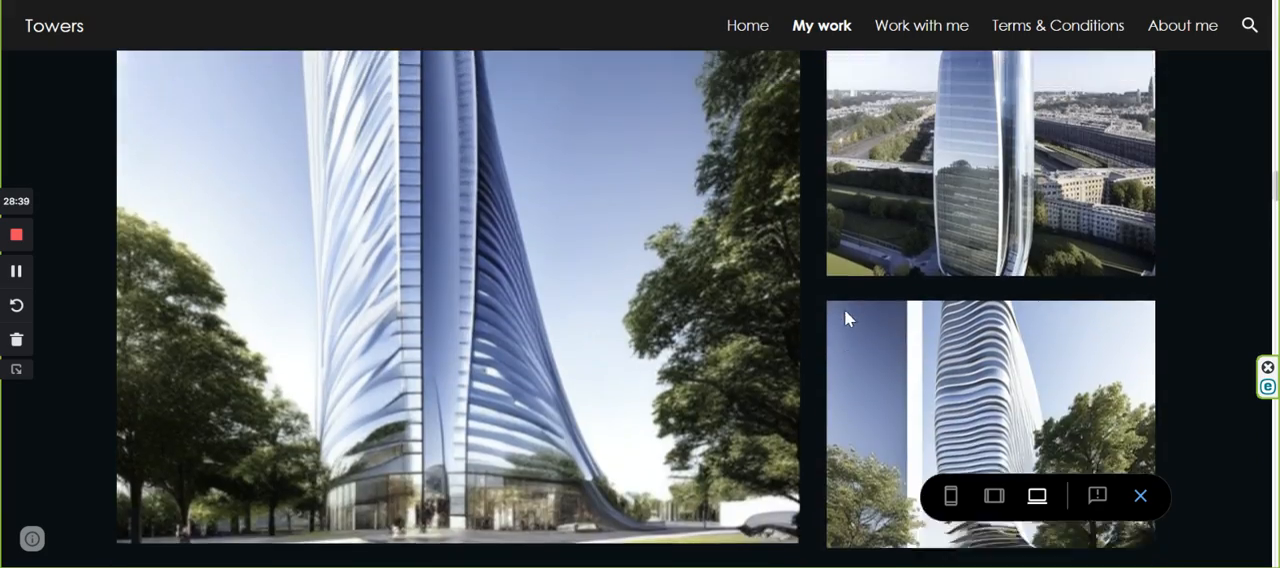
scroll(858, 322, up, 15)
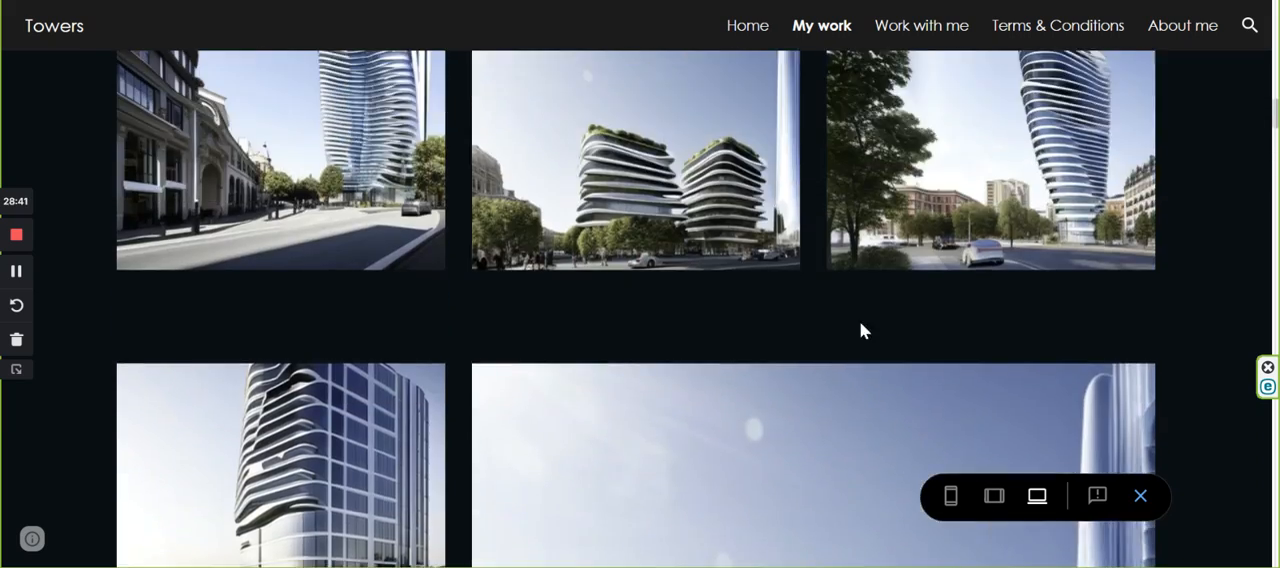
scroll(869, 322, up, 10)
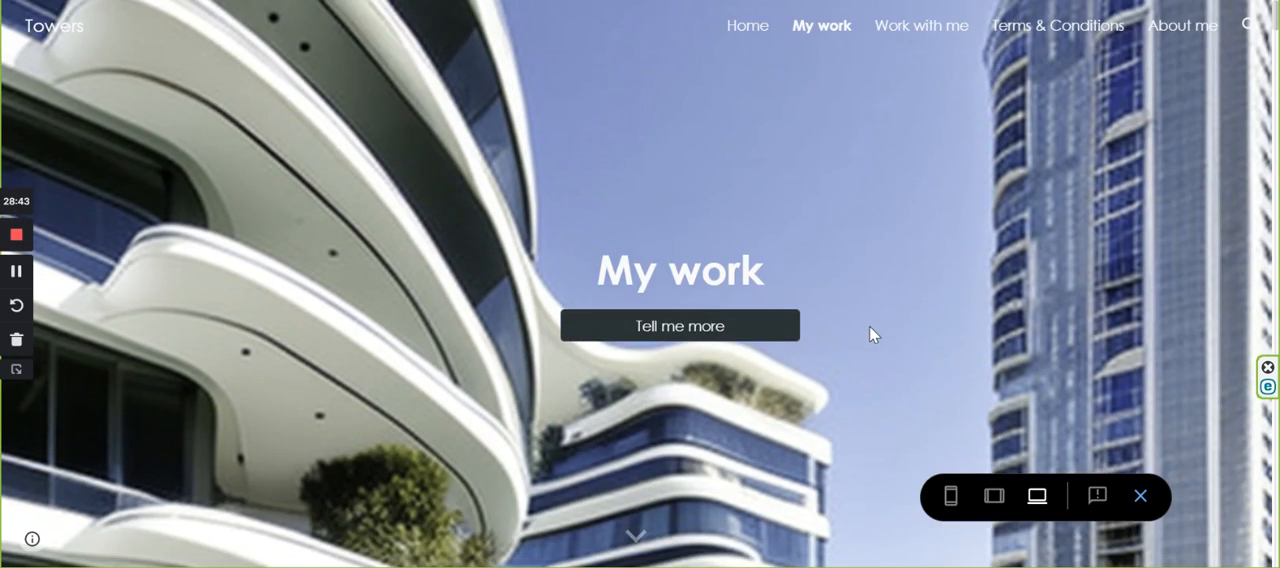
Examine how the My work page arranges its images, from the Vision, Quote, Tender and Comments galleries through the residential, twin tower and stadium sections.
scroll(869, 326, down, 2)
scroll(834, 310, down, 10)
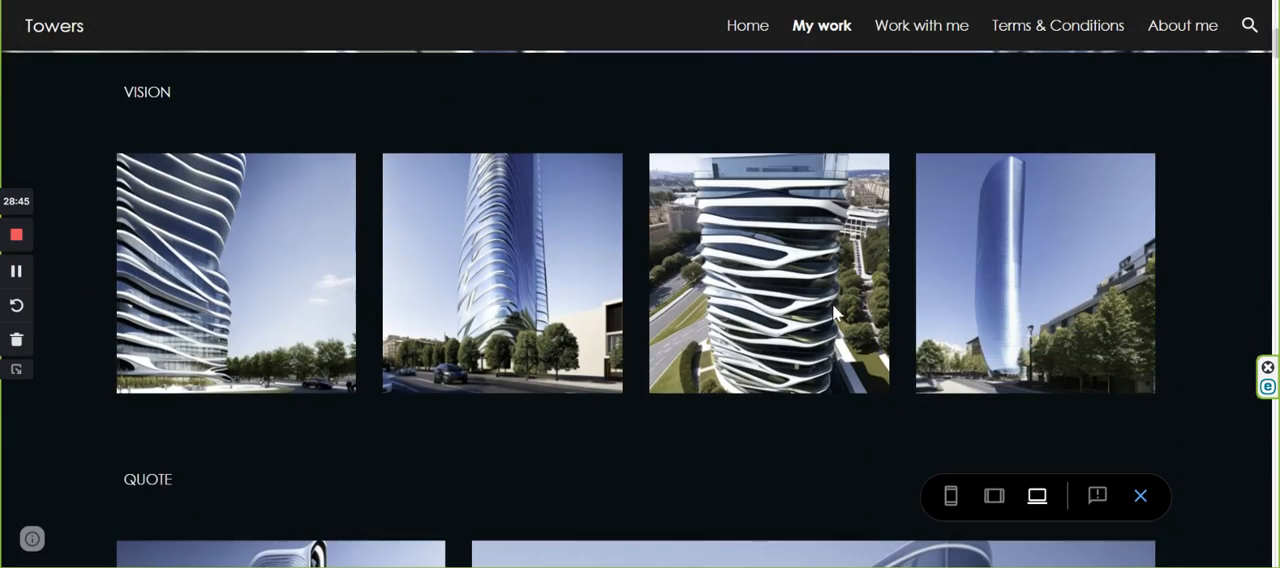
scroll(622, 327, down, 4)
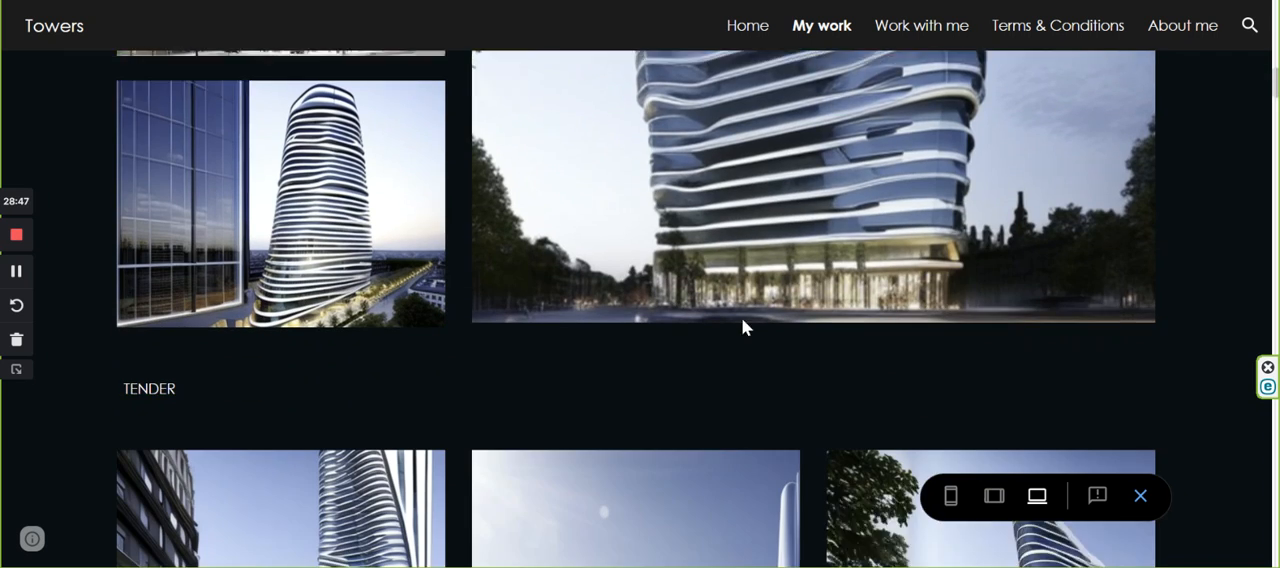
scroll(789, 324, down, 6)
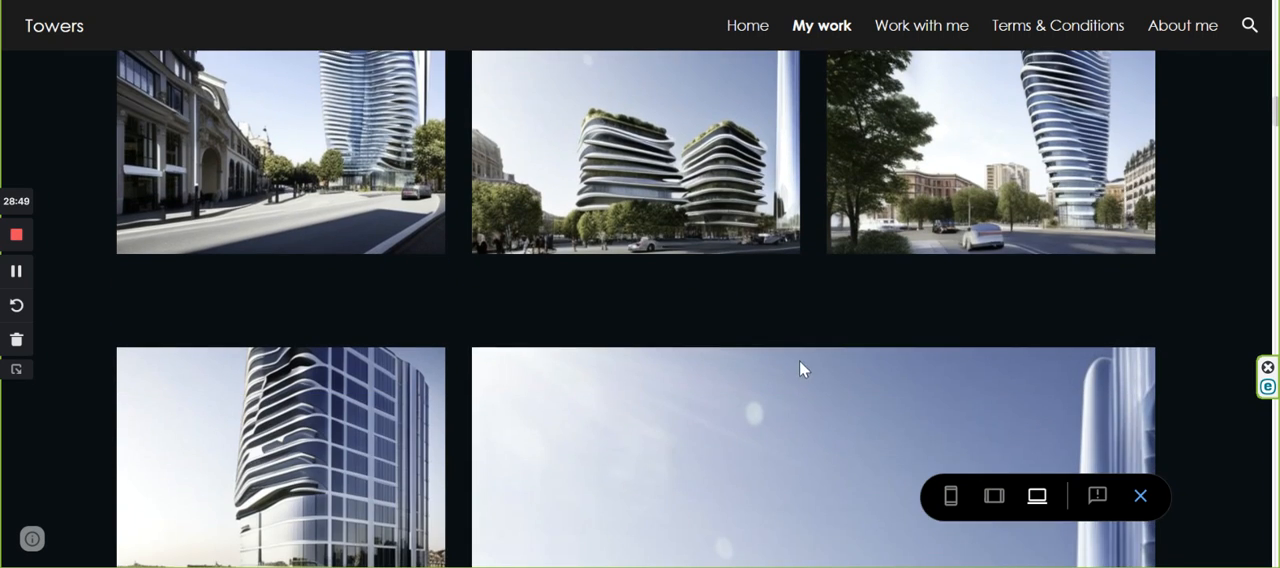
scroll(810, 368, down, 8)
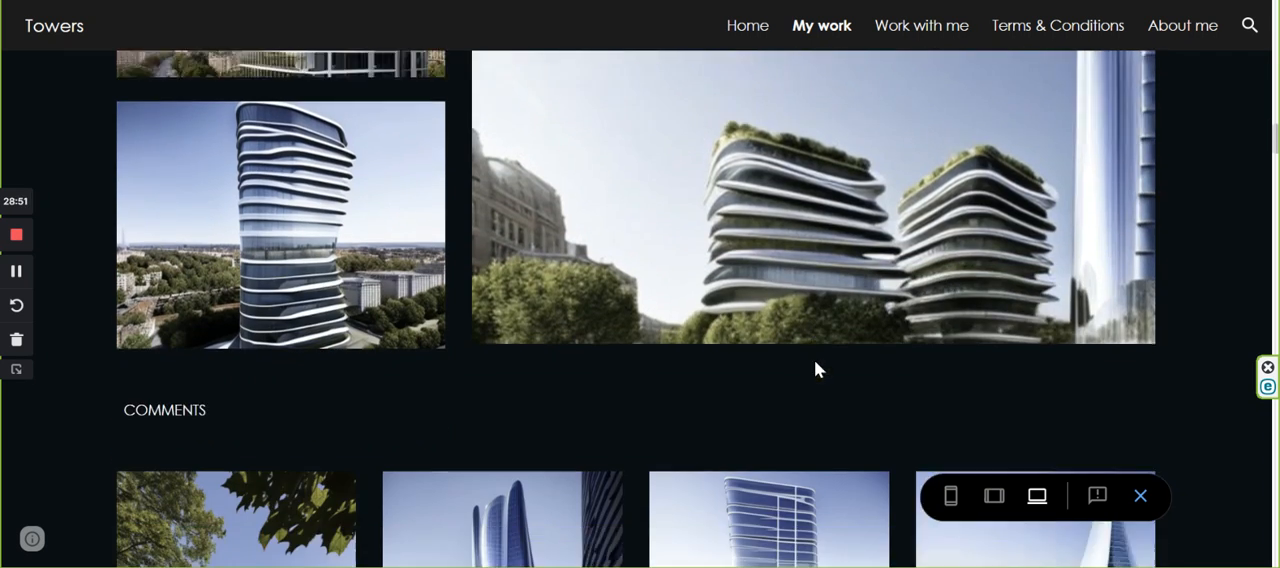
scroll(722, 360, down, 8)
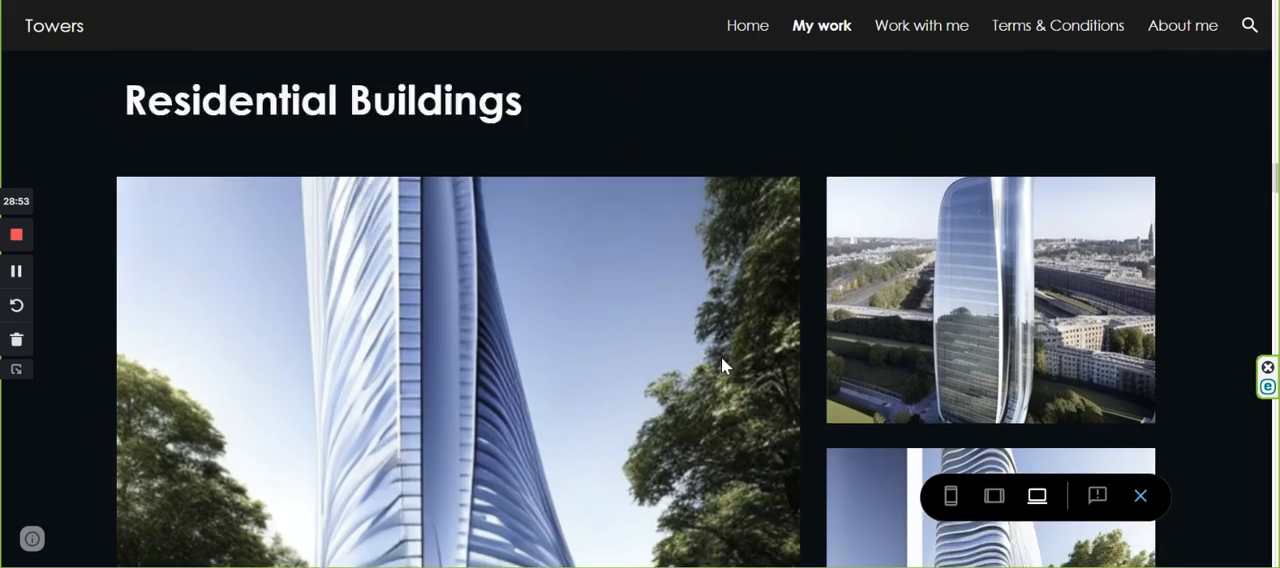
scroll(693, 341, down, 10)
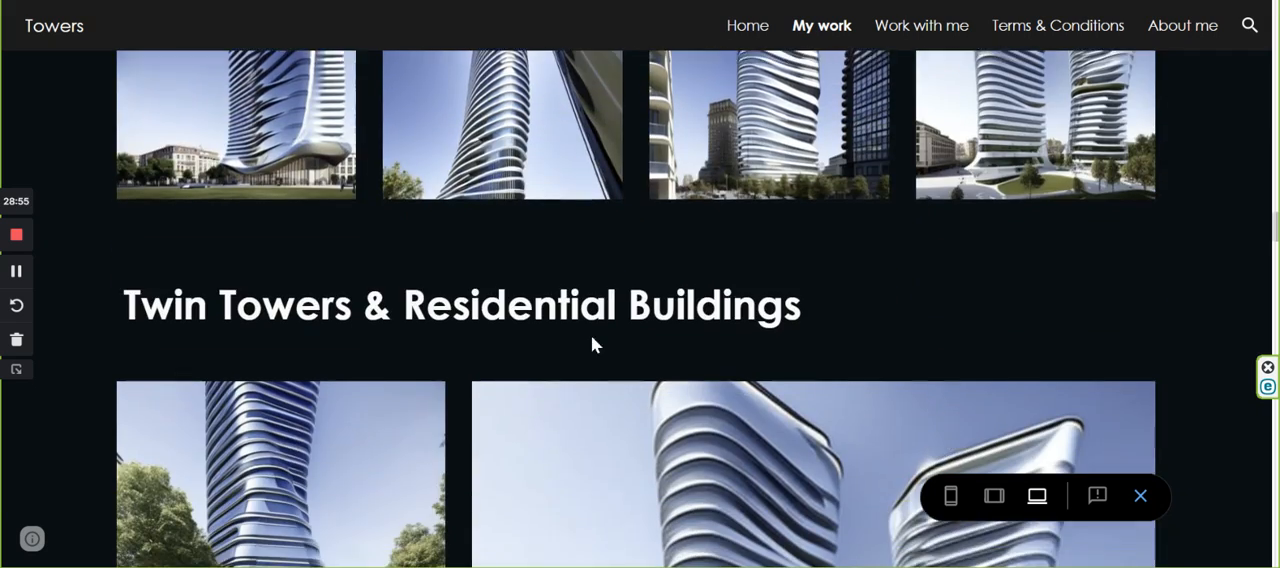
scroll(690, 358, down, 5)
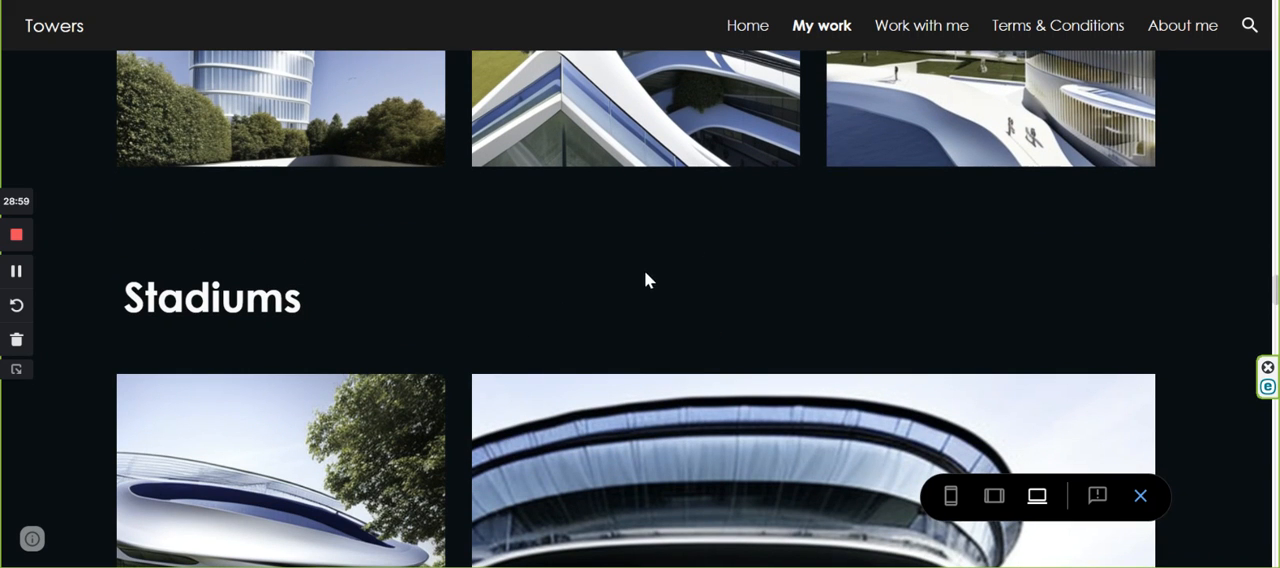
scroll(743, 251, down, 8)
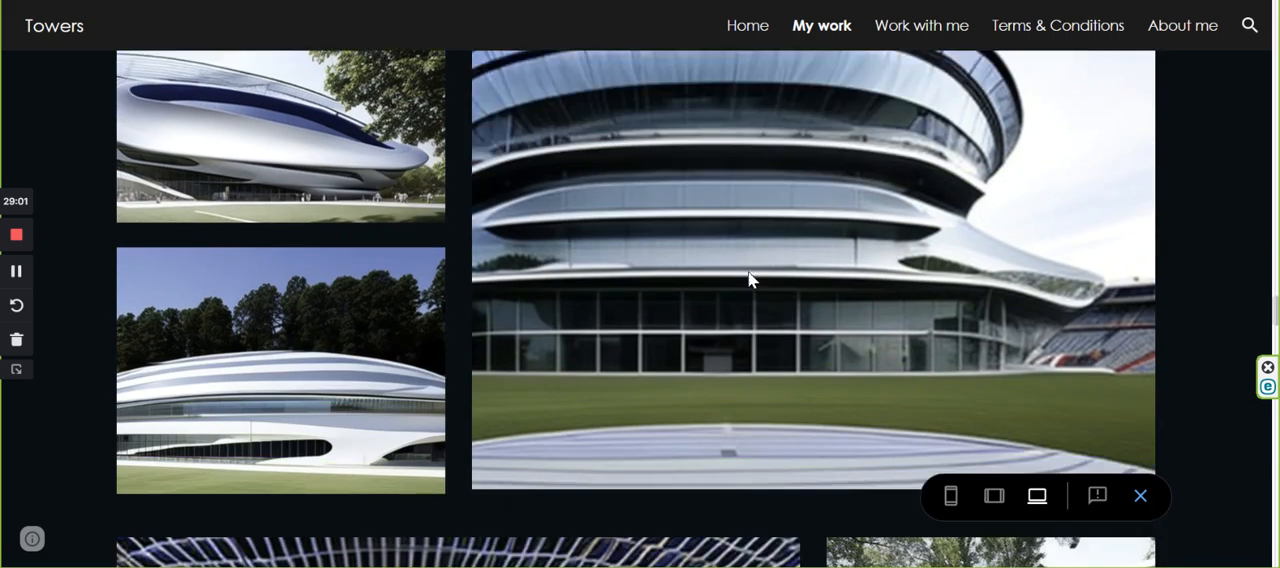
scroll(761, 273, down, 10)
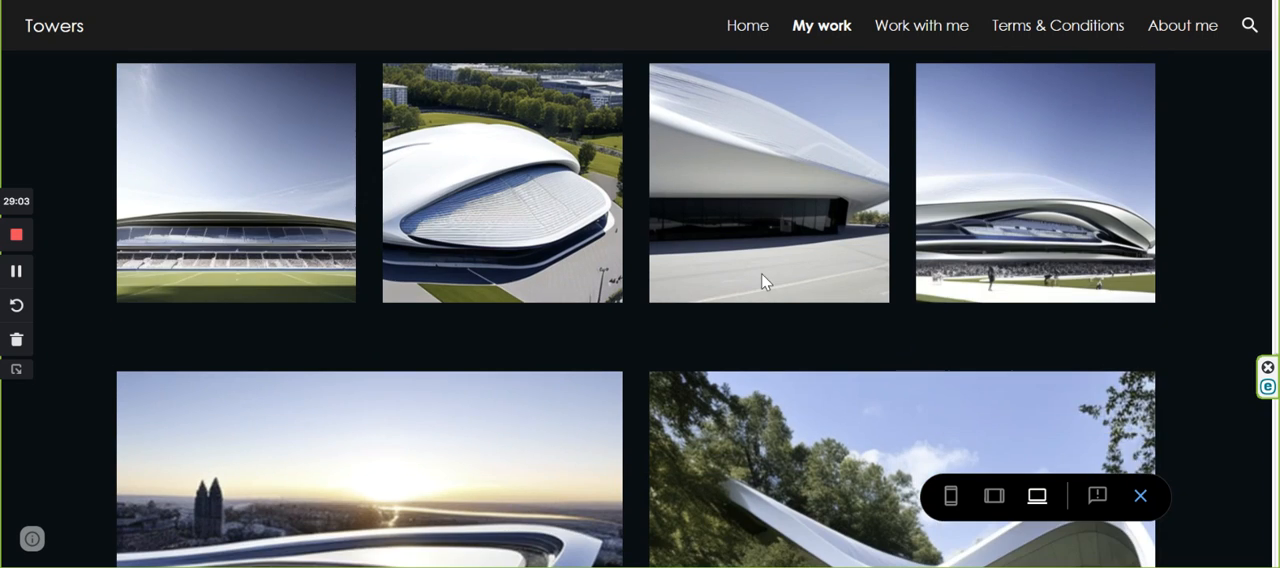